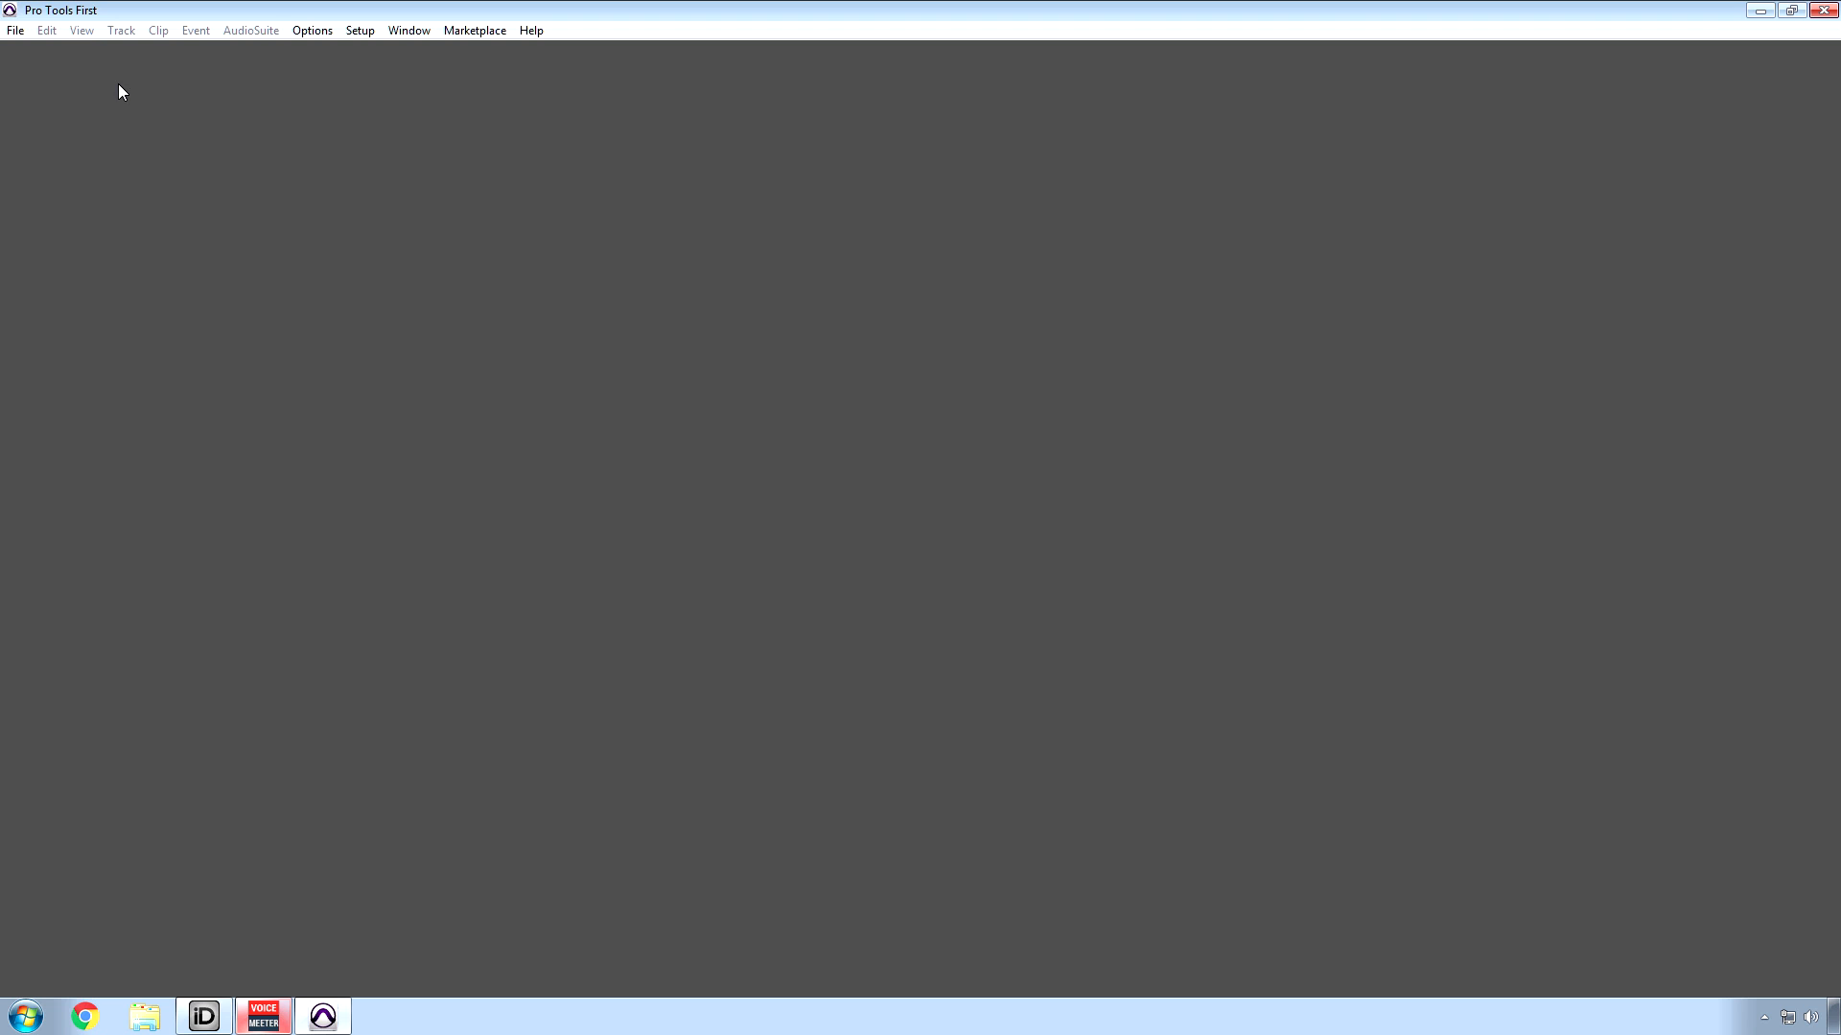
- Create a new project named RHR without a template and dismiss the welcome message
{"action": "left_click", "coordinate": [16, 30]}
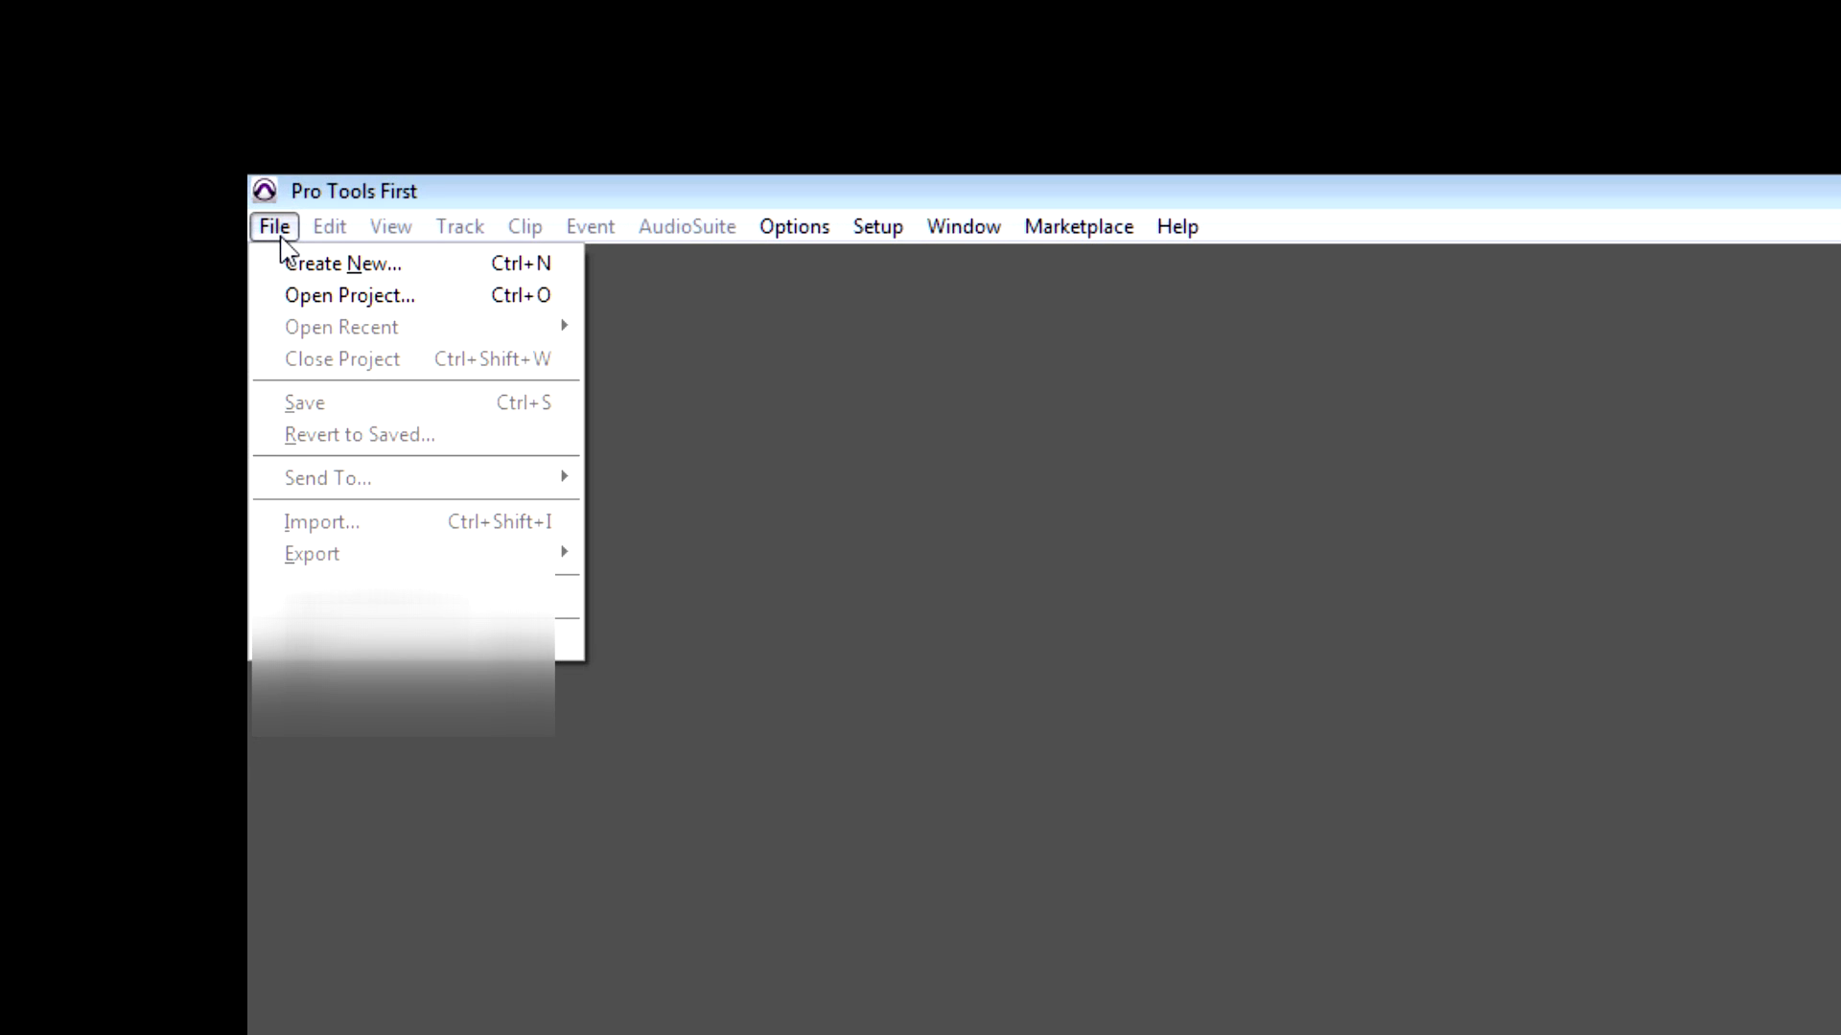
{"action": "left_click", "coordinate": [301, 264]}
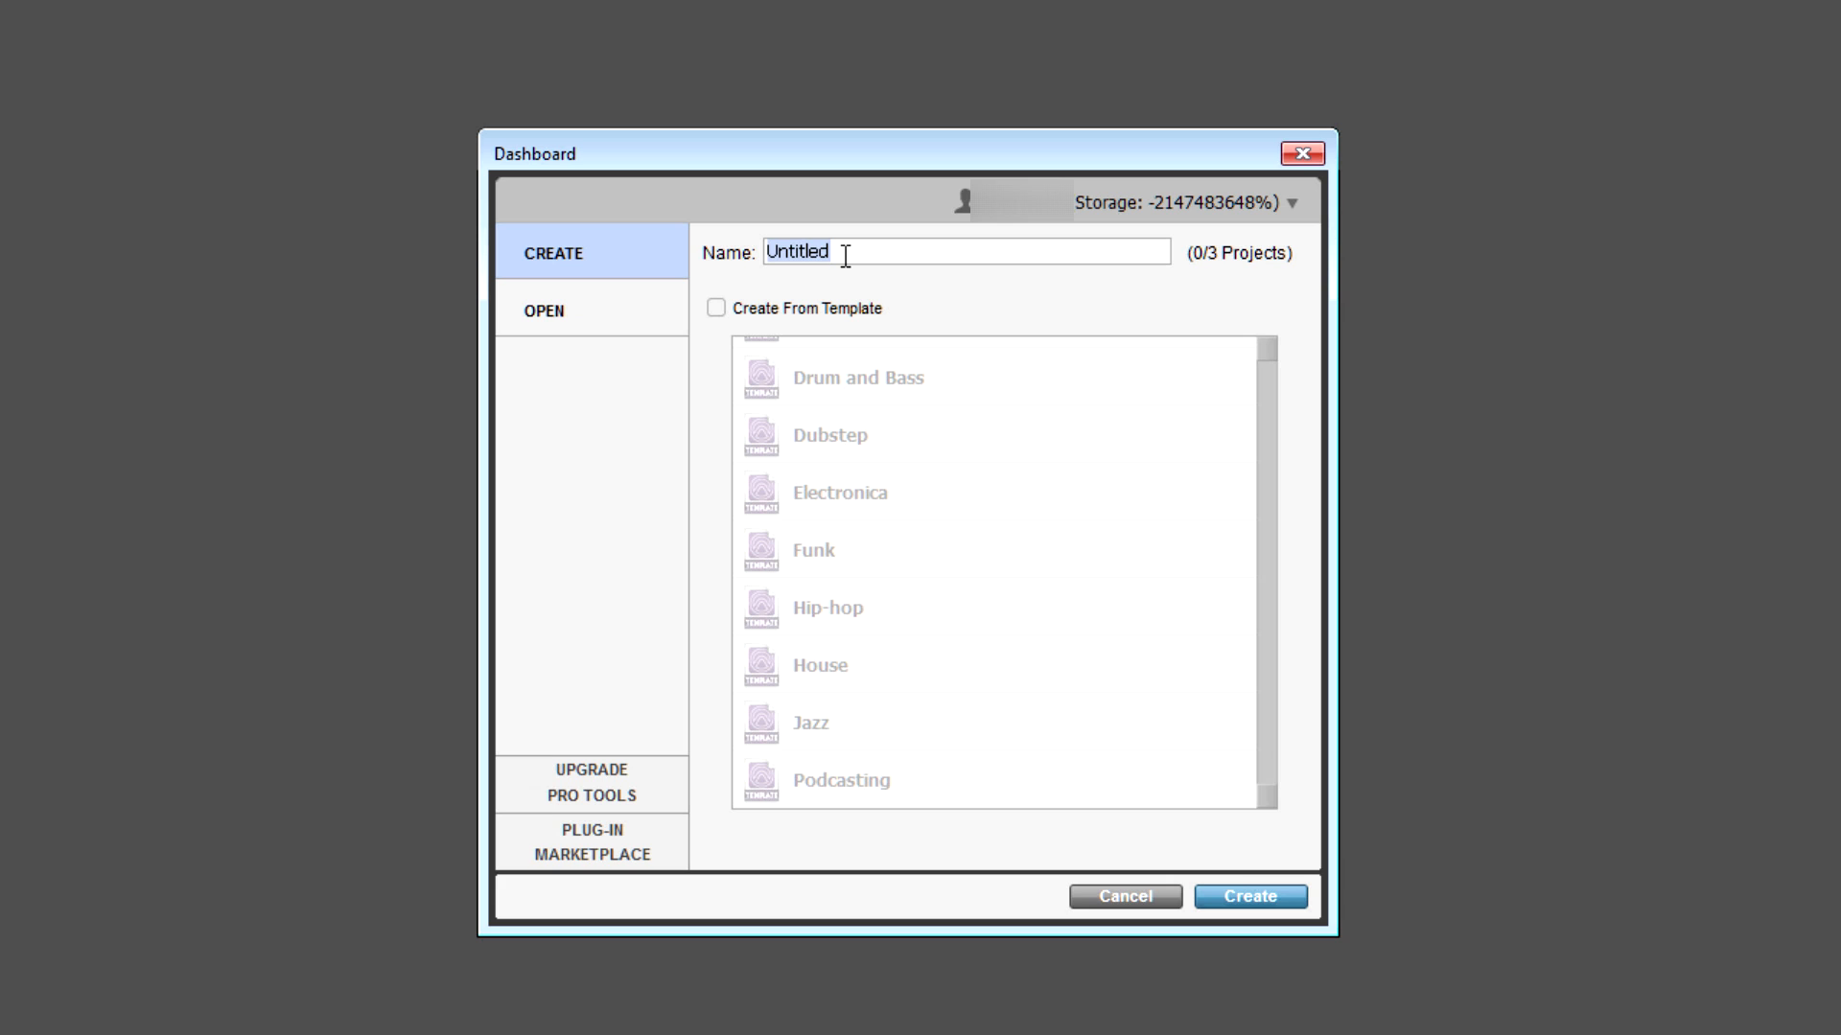
{"action": "type", "text": "RHR"}
{"action": "left_click", "coordinate": [1263, 895]}
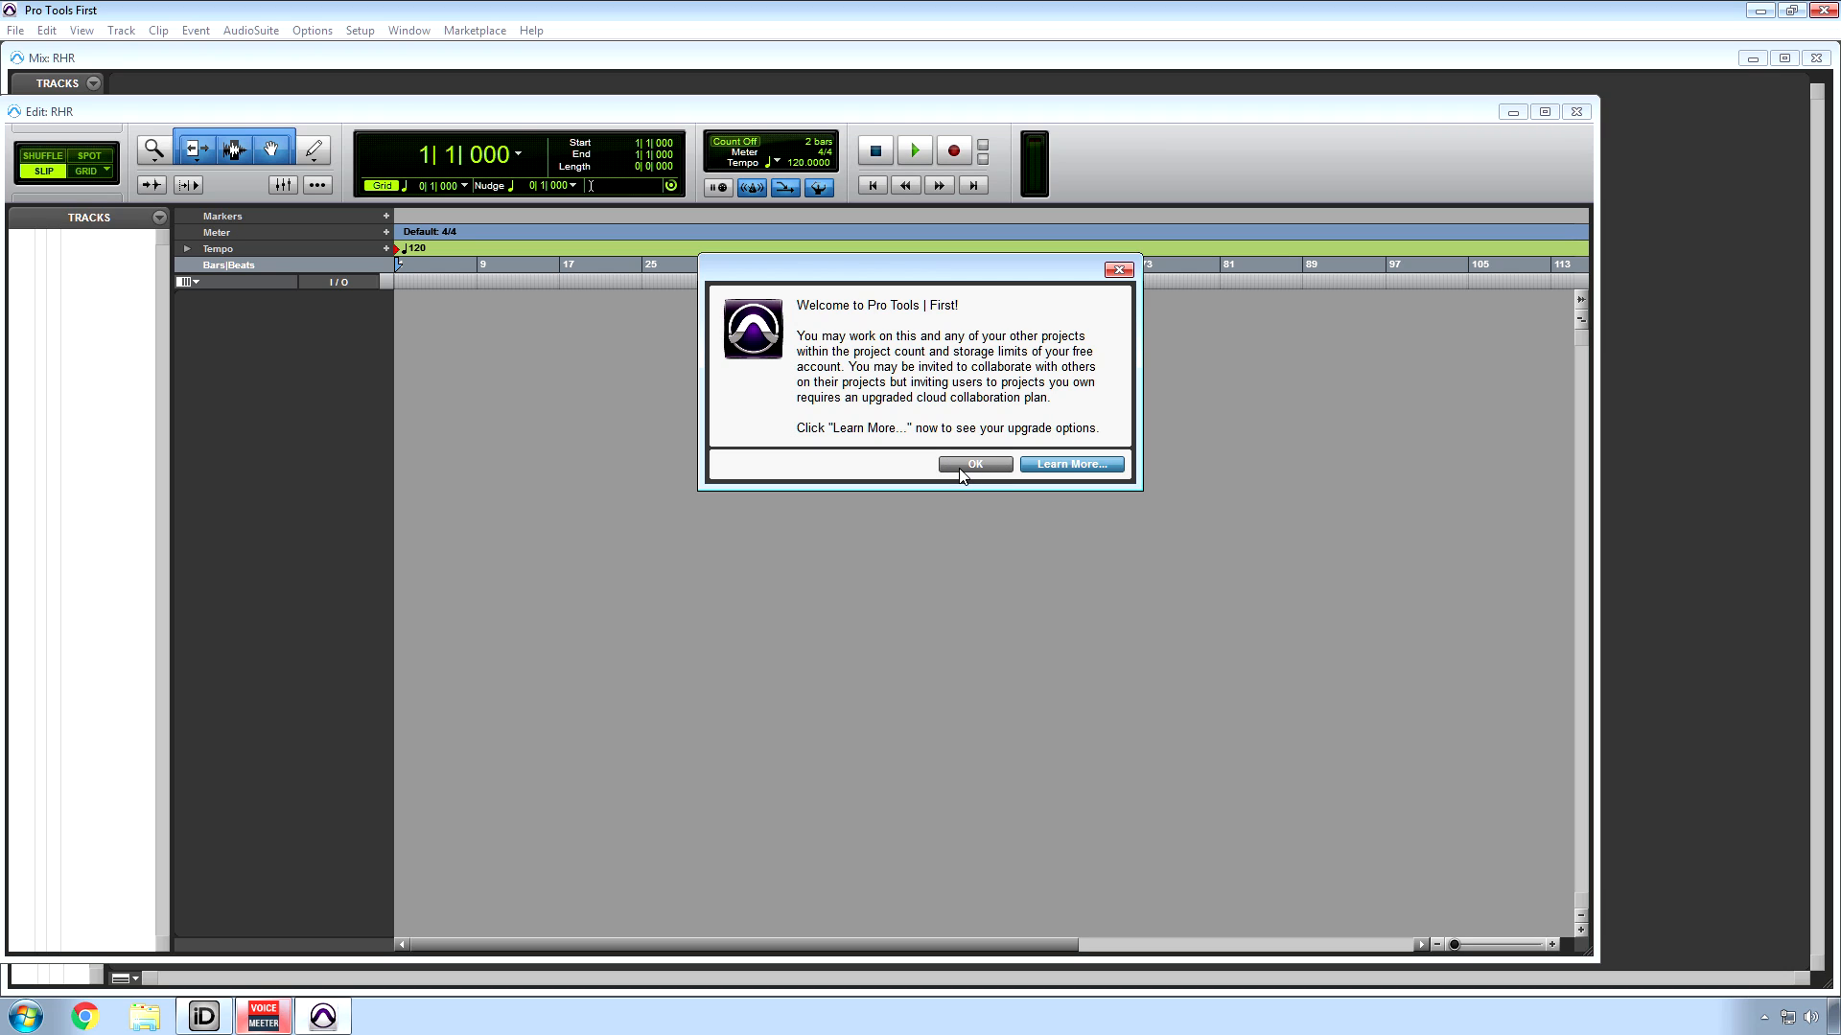
{"action": "left_click", "coordinate": [965, 466]}
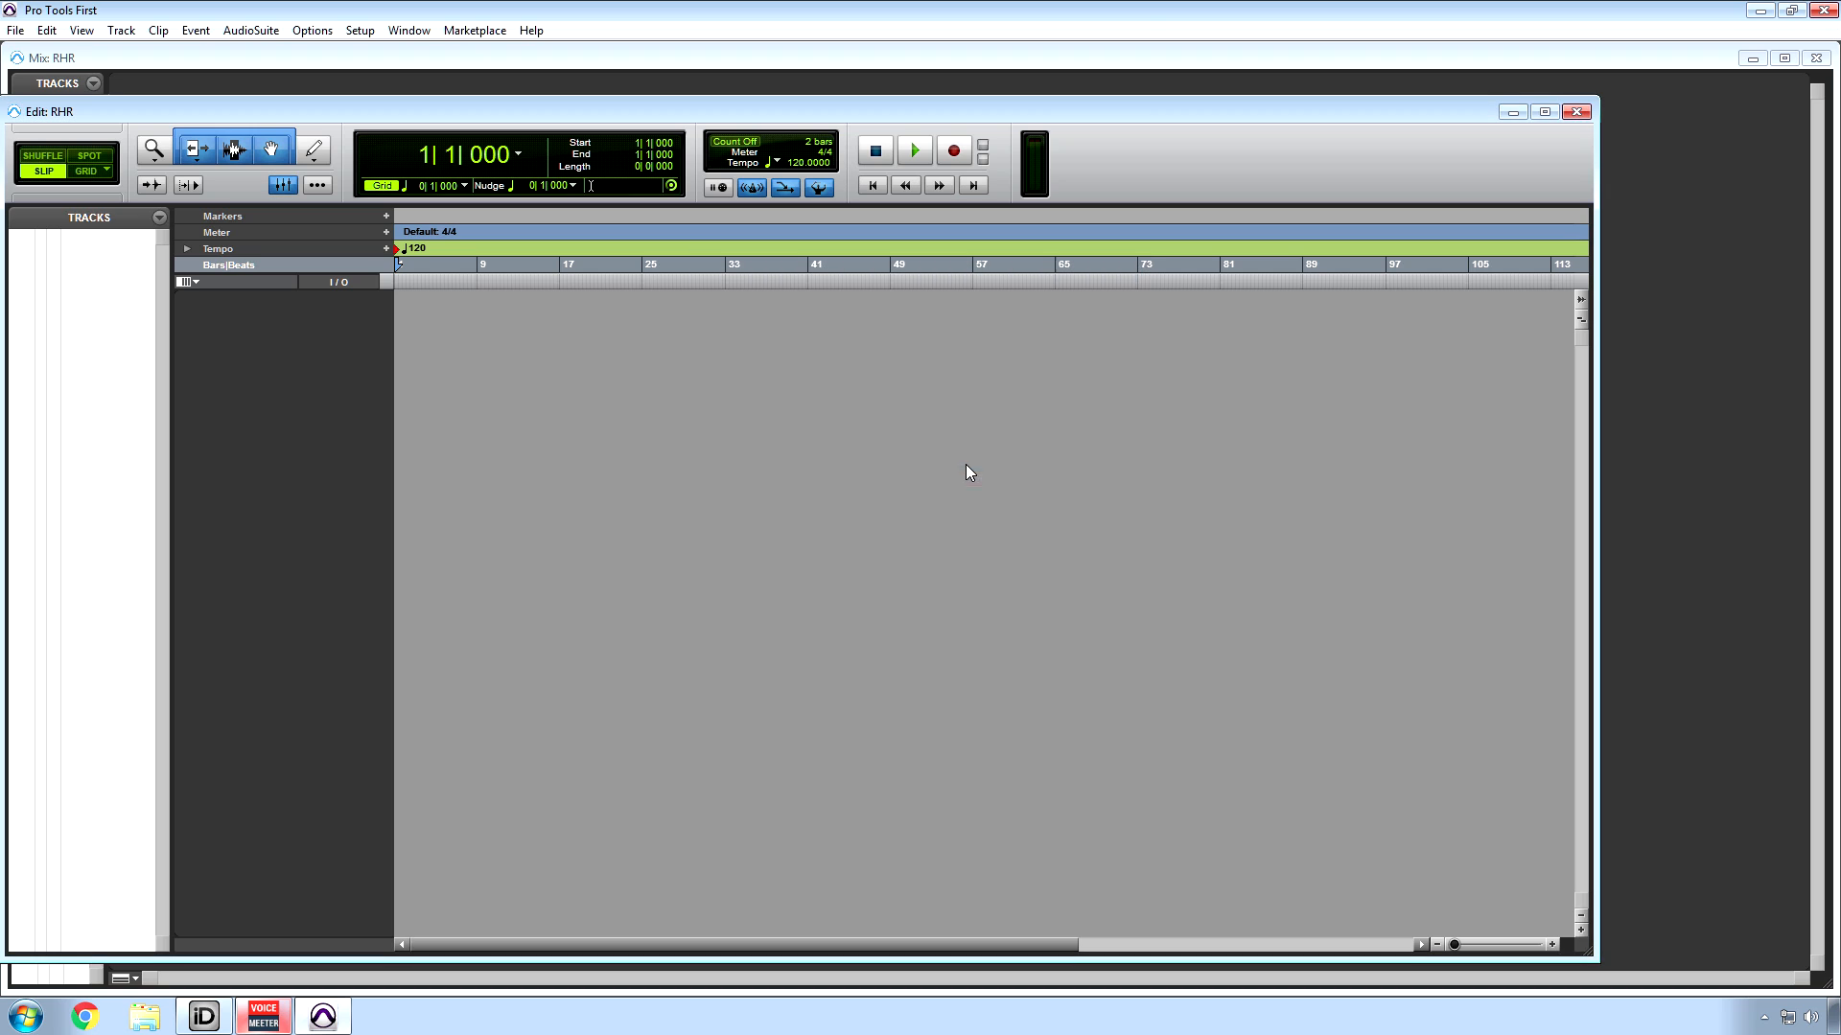
- Maximize the Edit window, switch to the Mix window and return to the Edit window
{"action": "left_click", "coordinate": [1545, 114]}
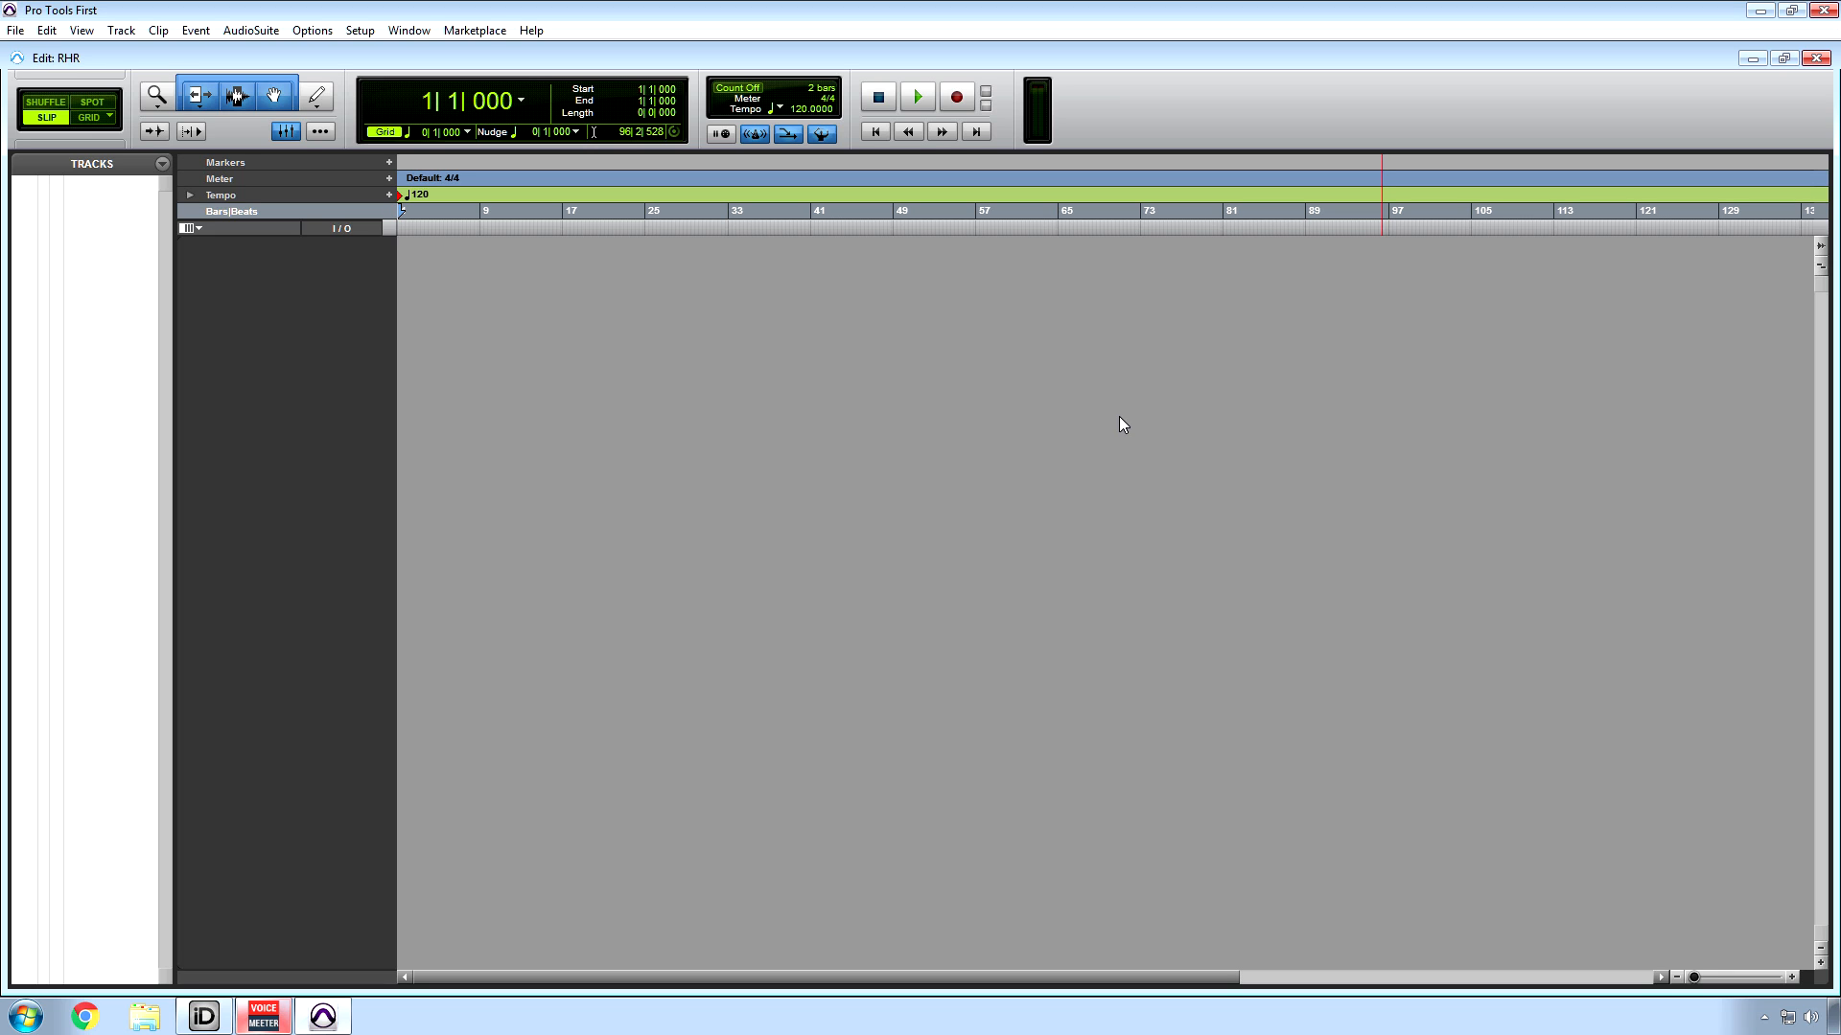
{"action": "key", "text": "ctrl+equal"}
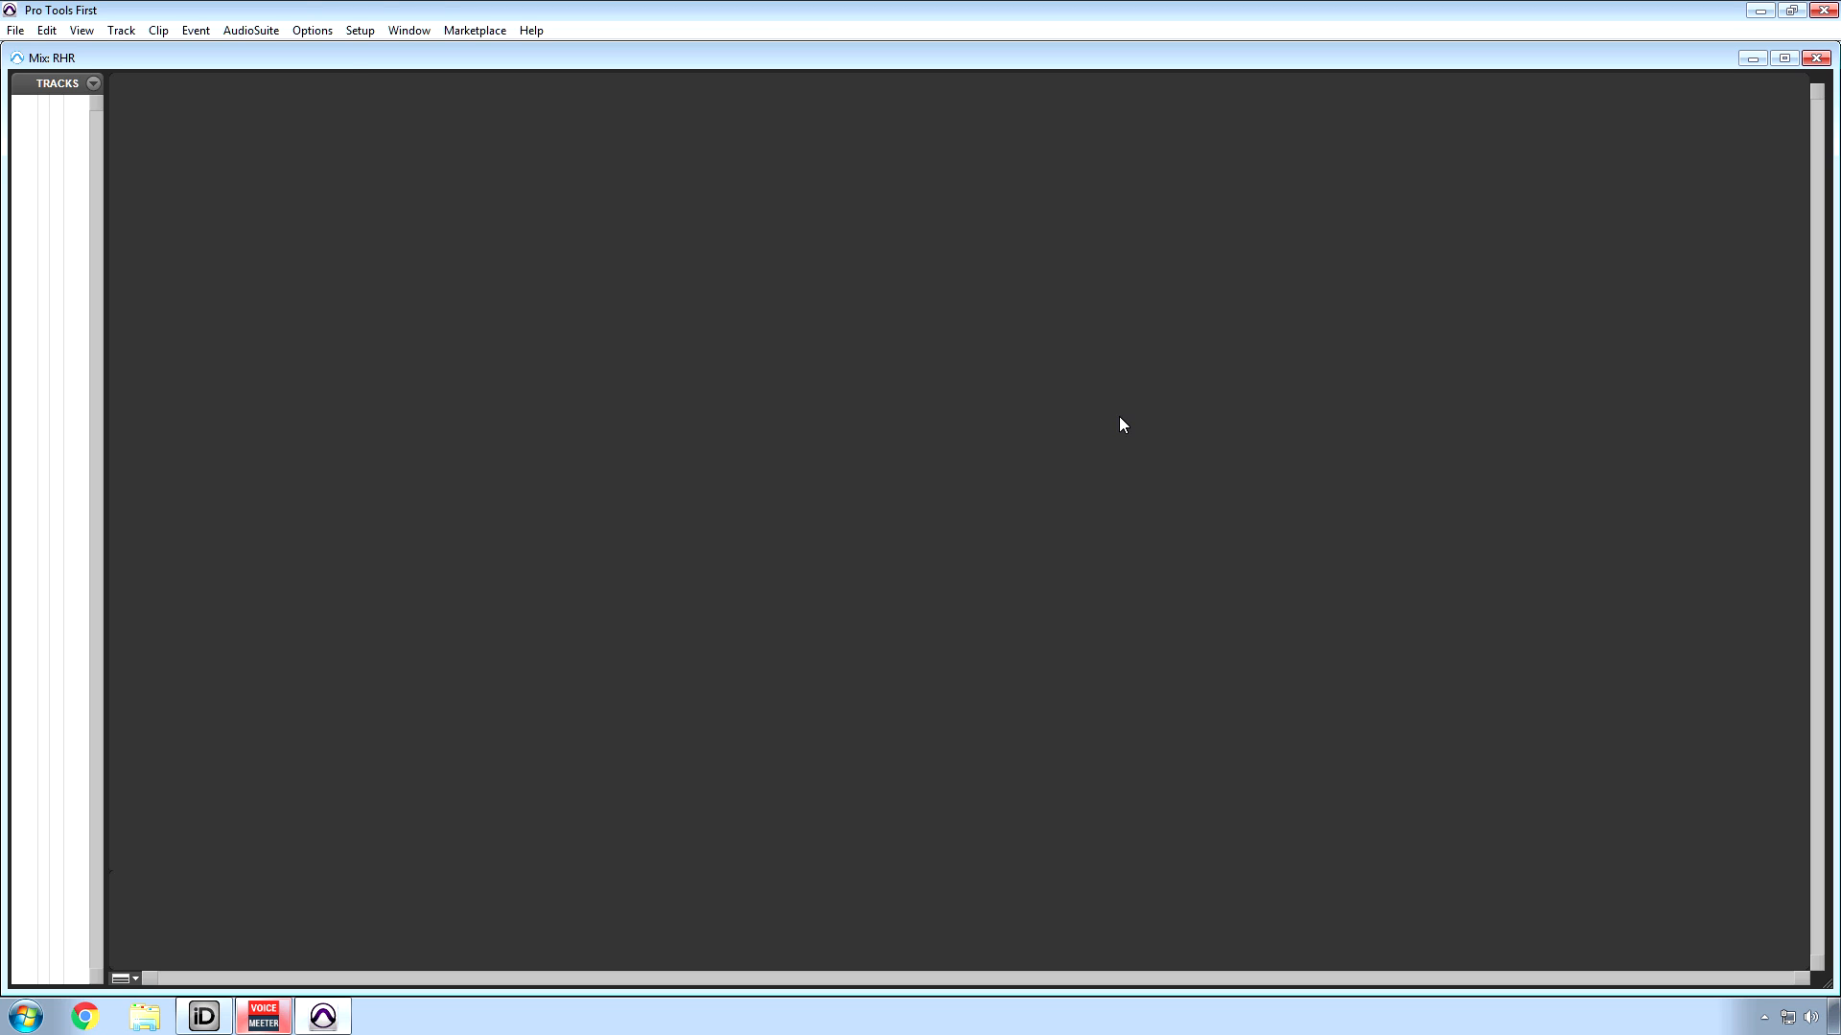
{"action": "key", "text": "ctrl+equal"}
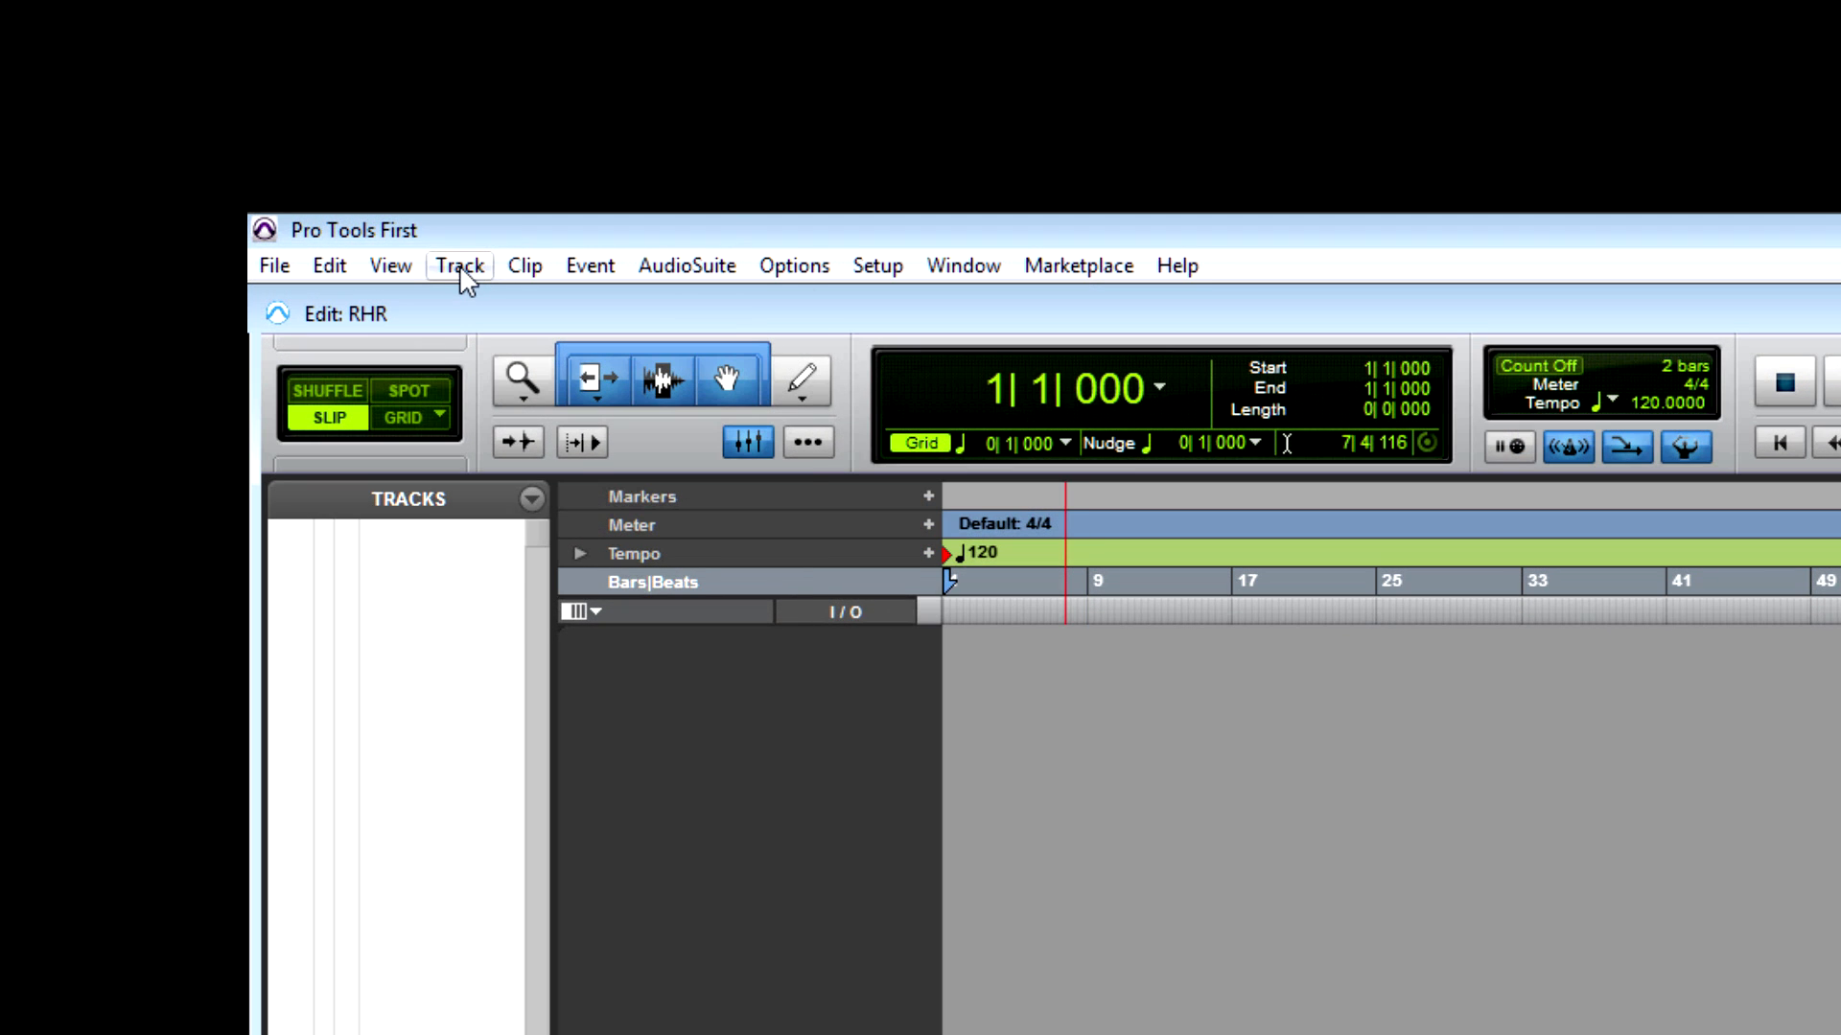
- Configure one new mono audio track with its timebase set to Samples
{"action": "left_click", "coordinate": [458, 264]}
{"action": "left_click", "coordinate": [495, 305]}
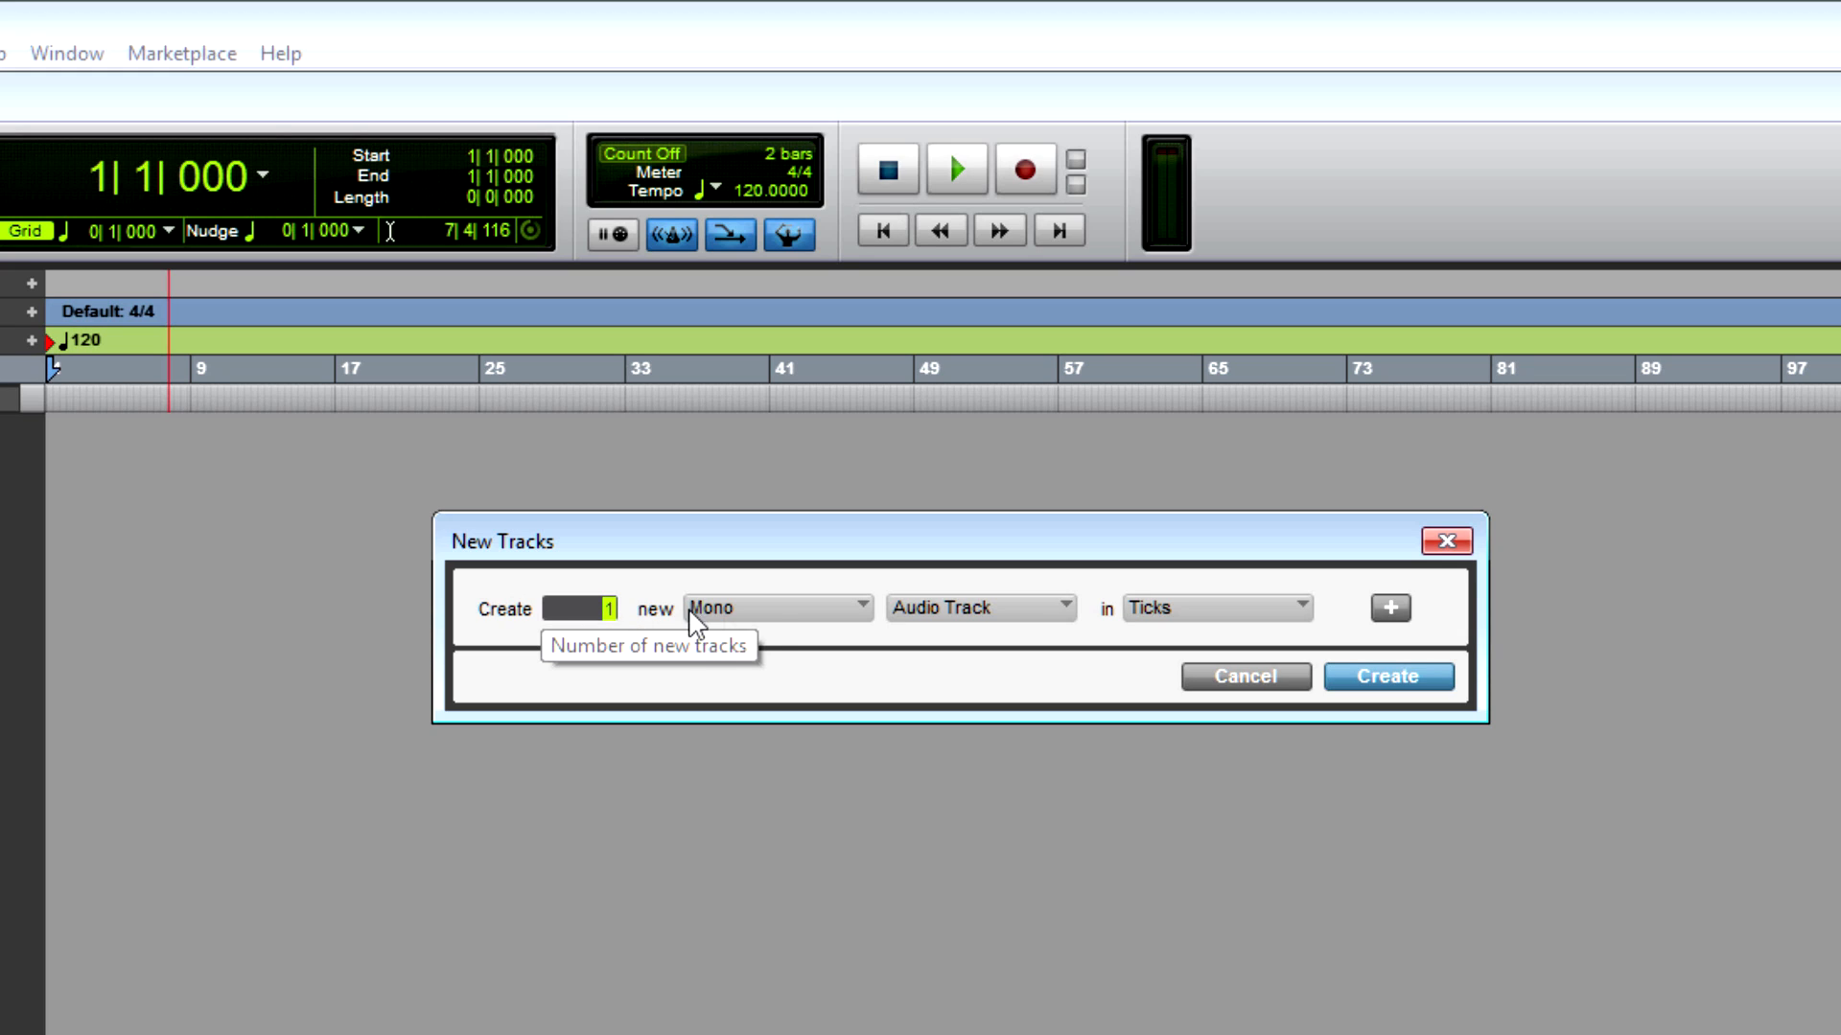
{"action": "left_click", "coordinate": [776, 609]}
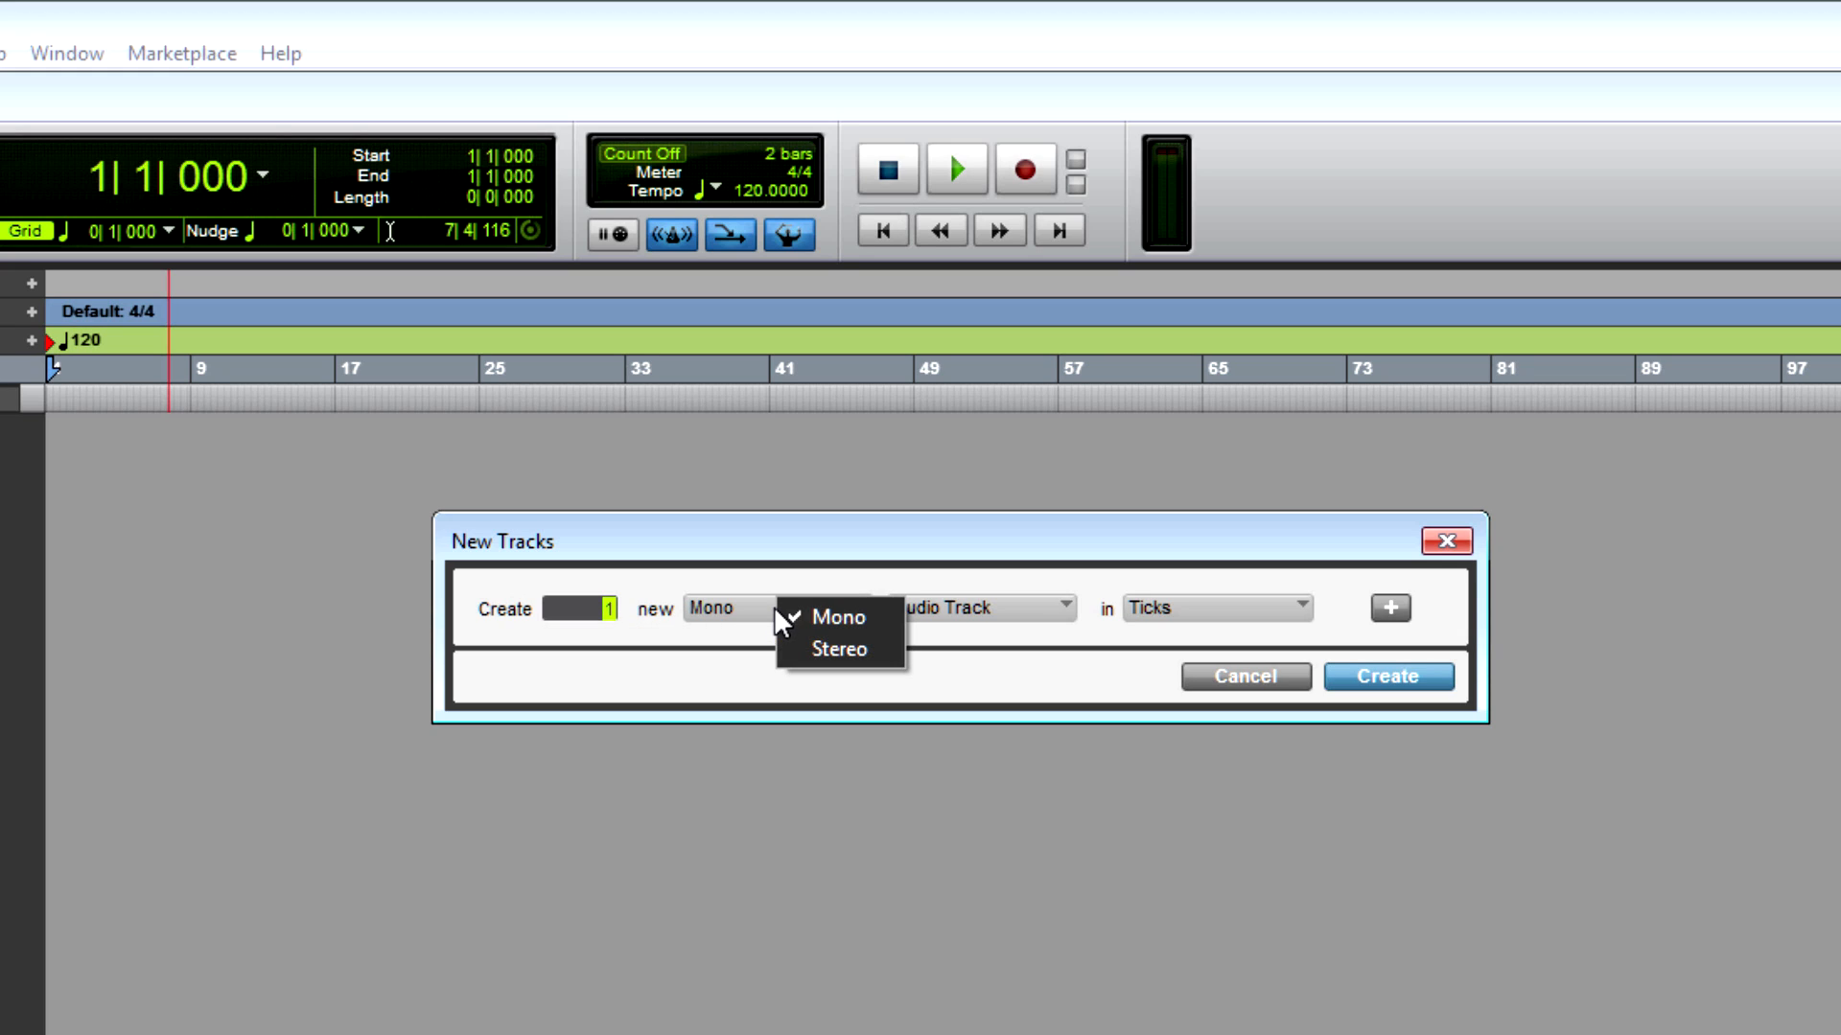
{"action": "left_click", "coordinate": [741, 570]}
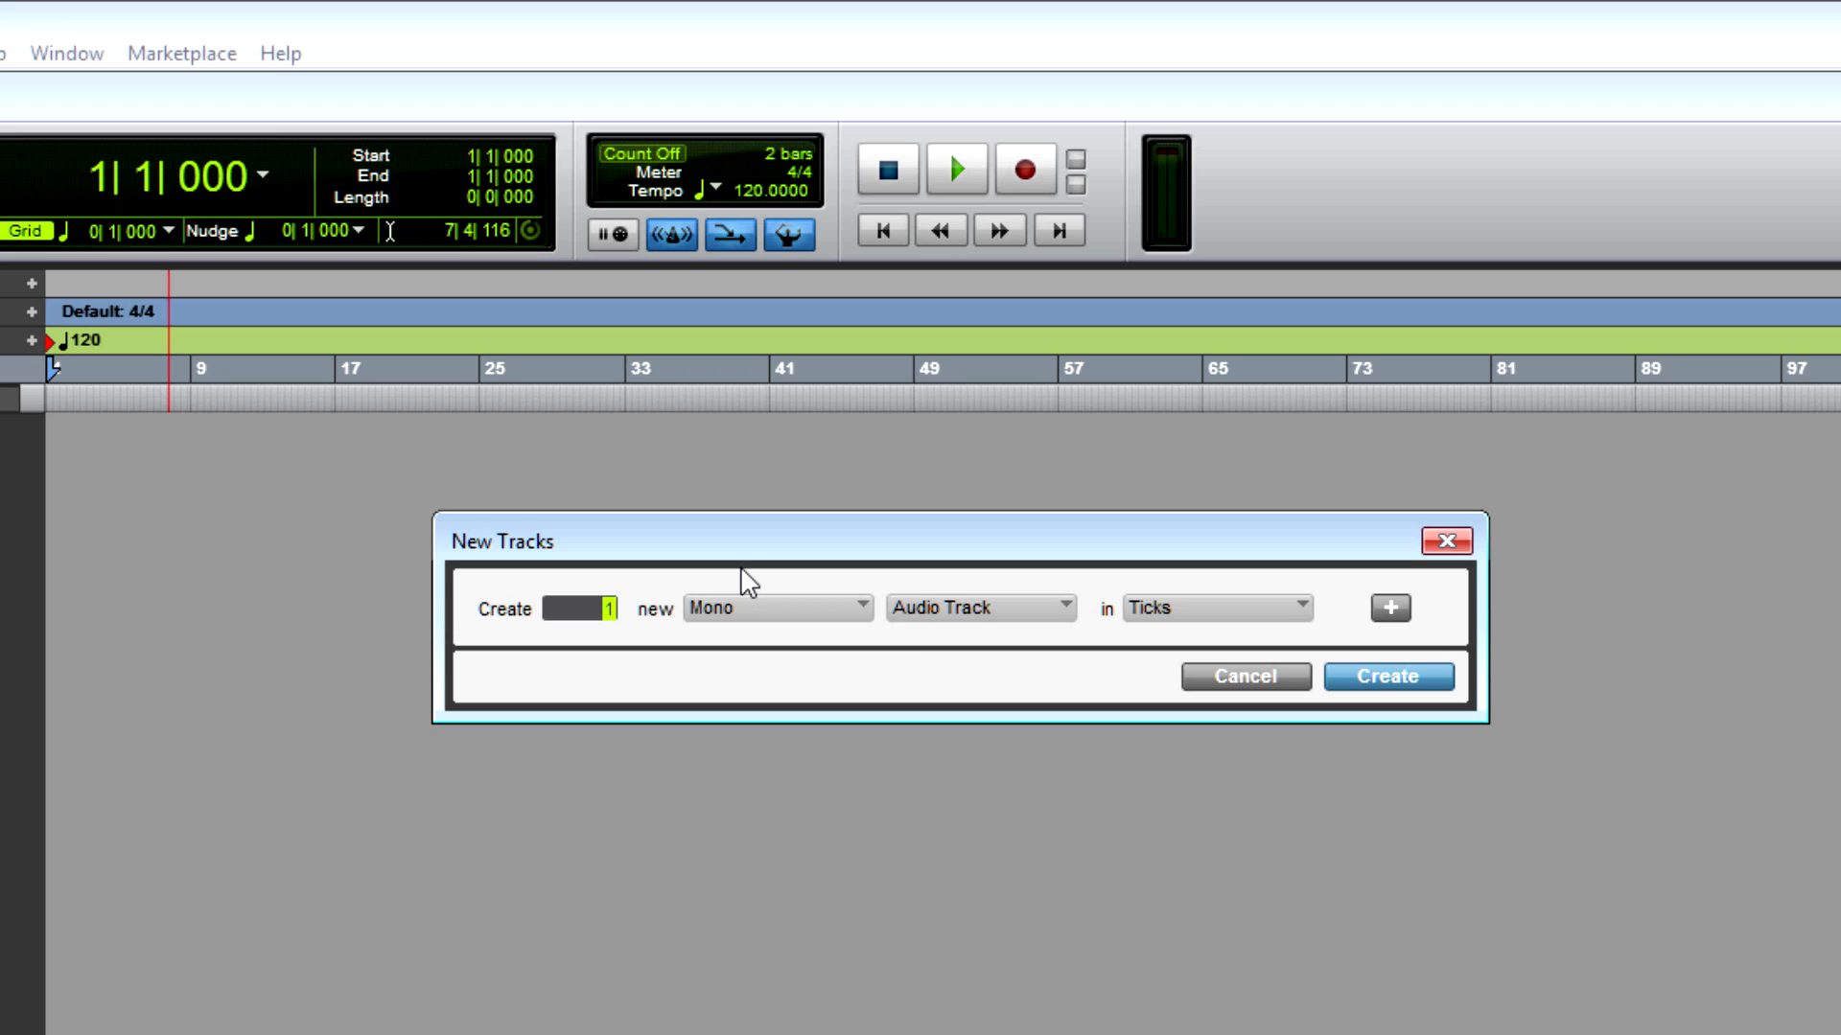
{"action": "left_click", "coordinate": [967, 617]}
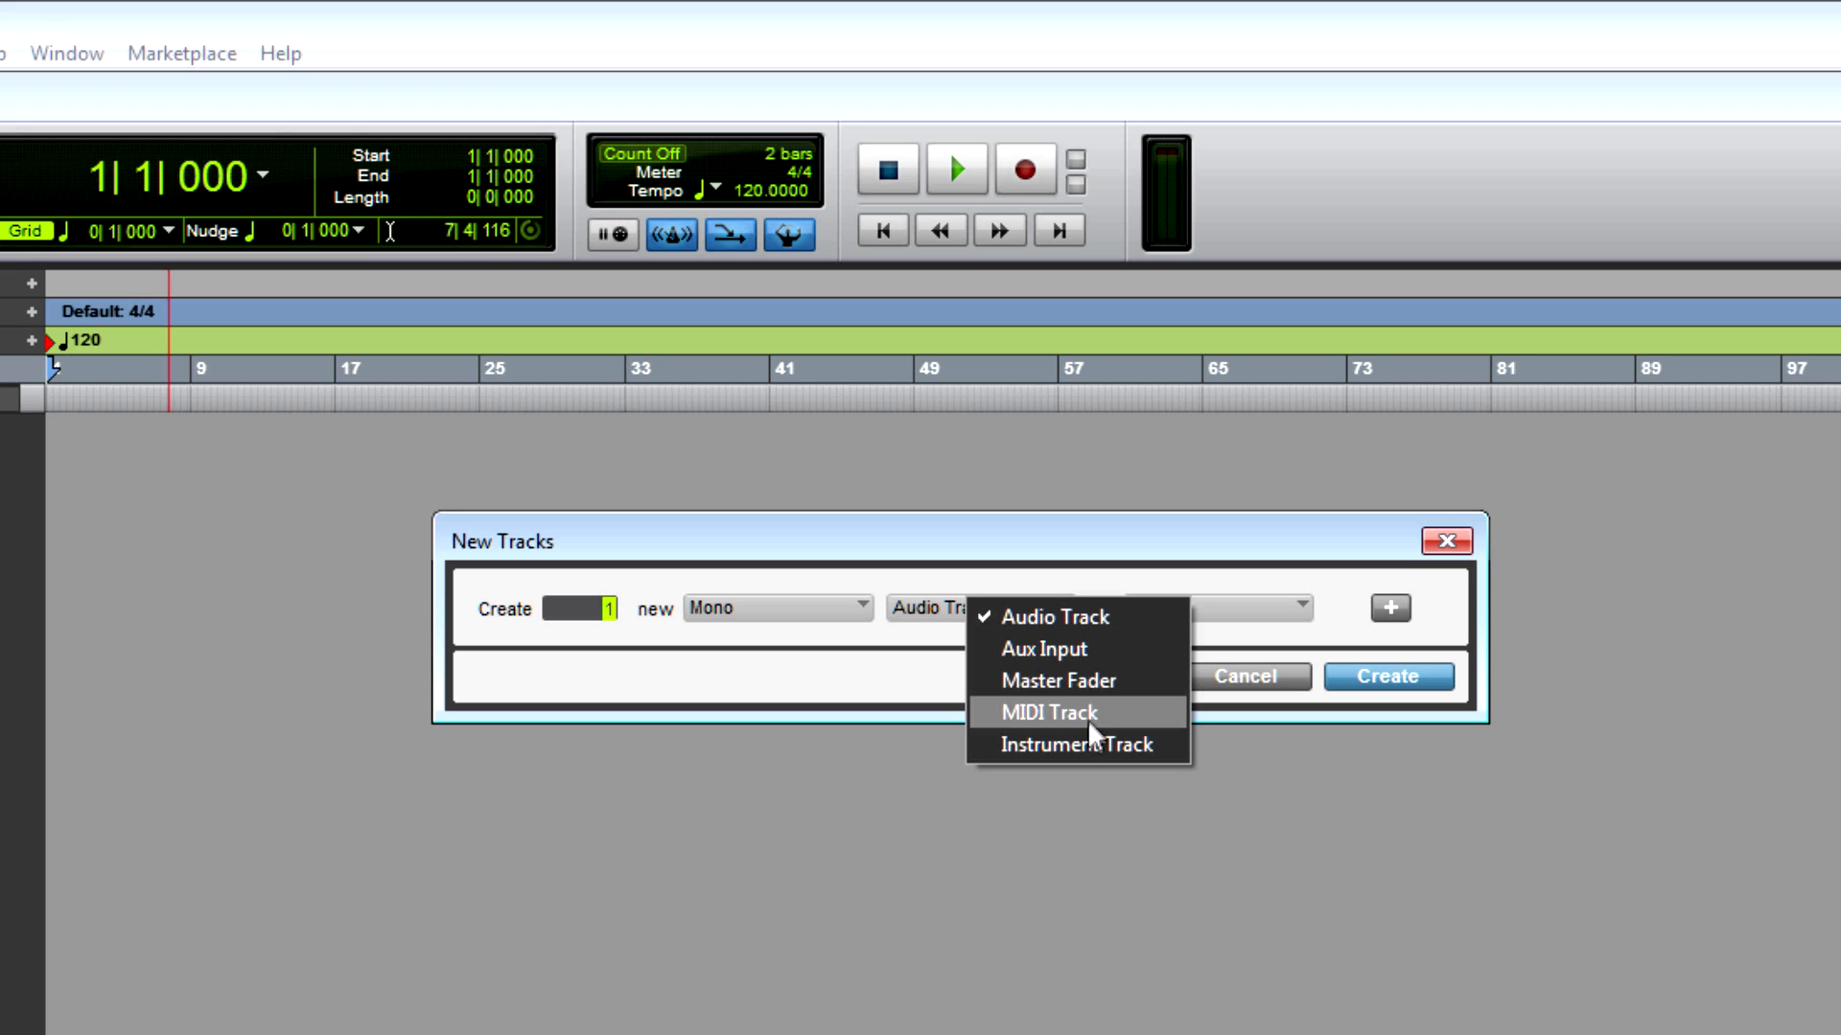
{"action": "left_click", "coordinate": [976, 561]}
{"action": "left_click", "coordinate": [1185, 608]}
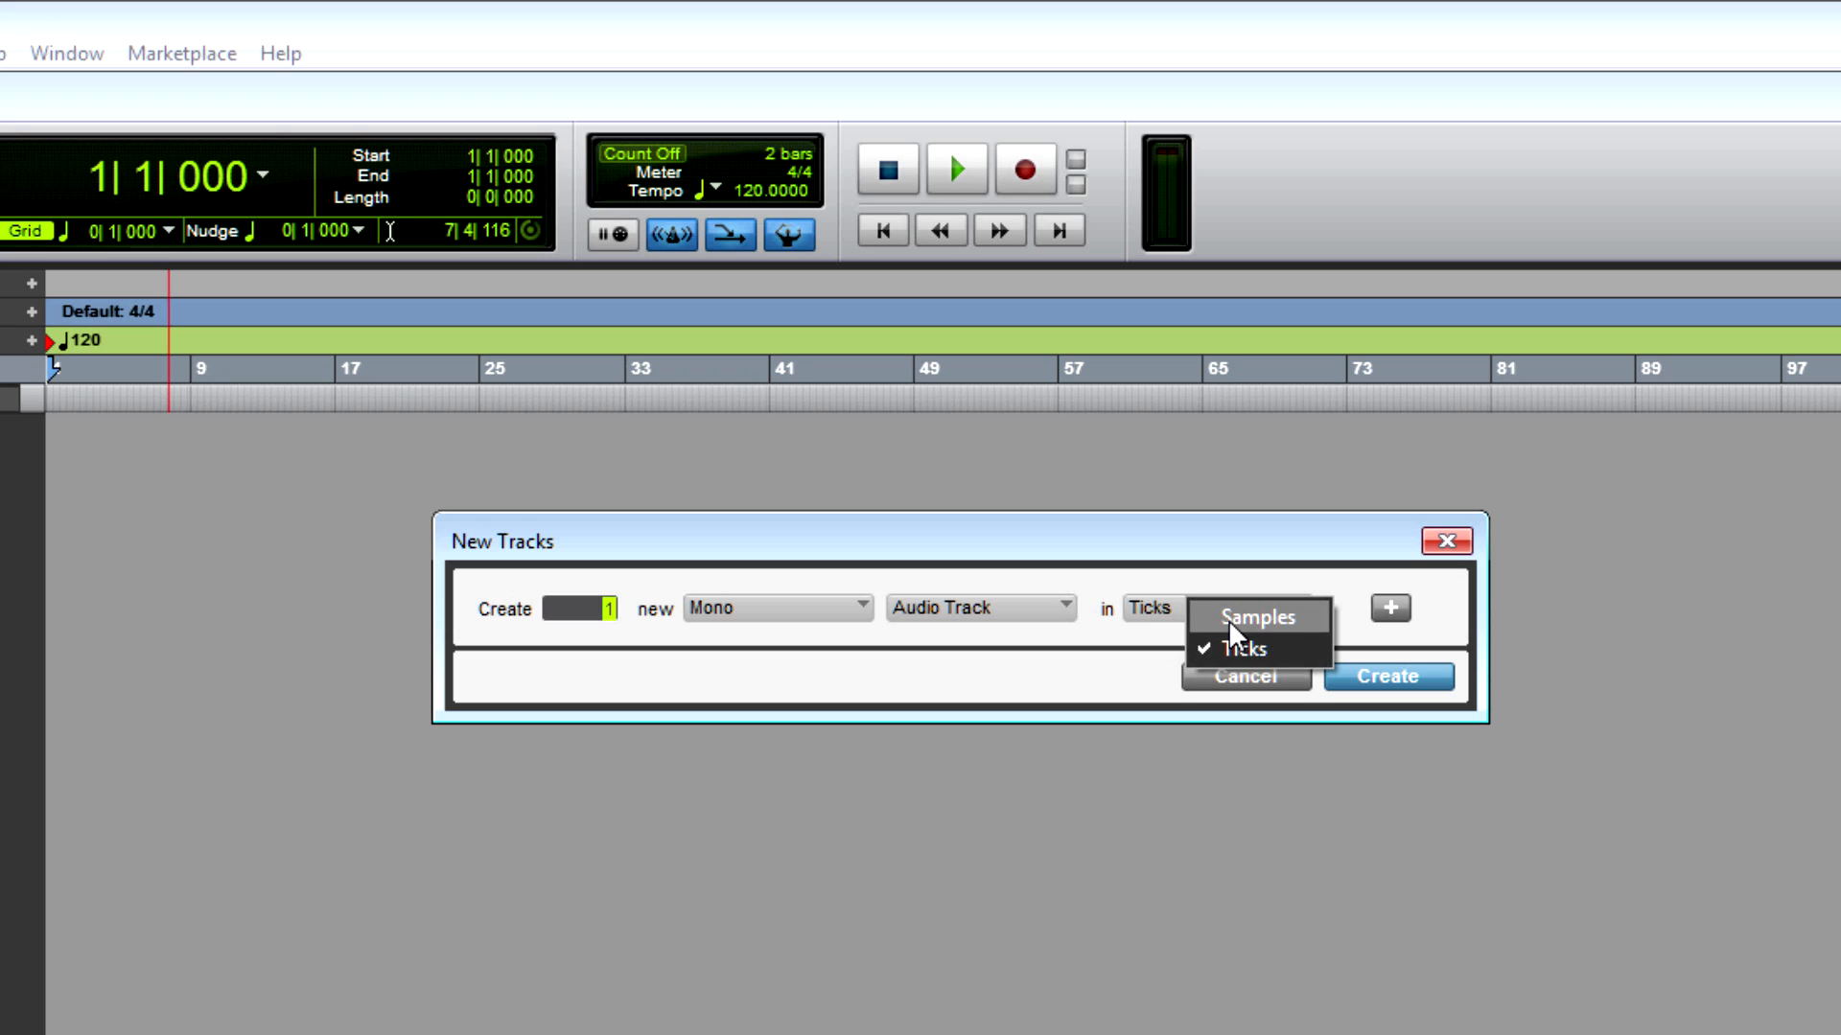
{"action": "left_click", "coordinate": [1228, 619]}
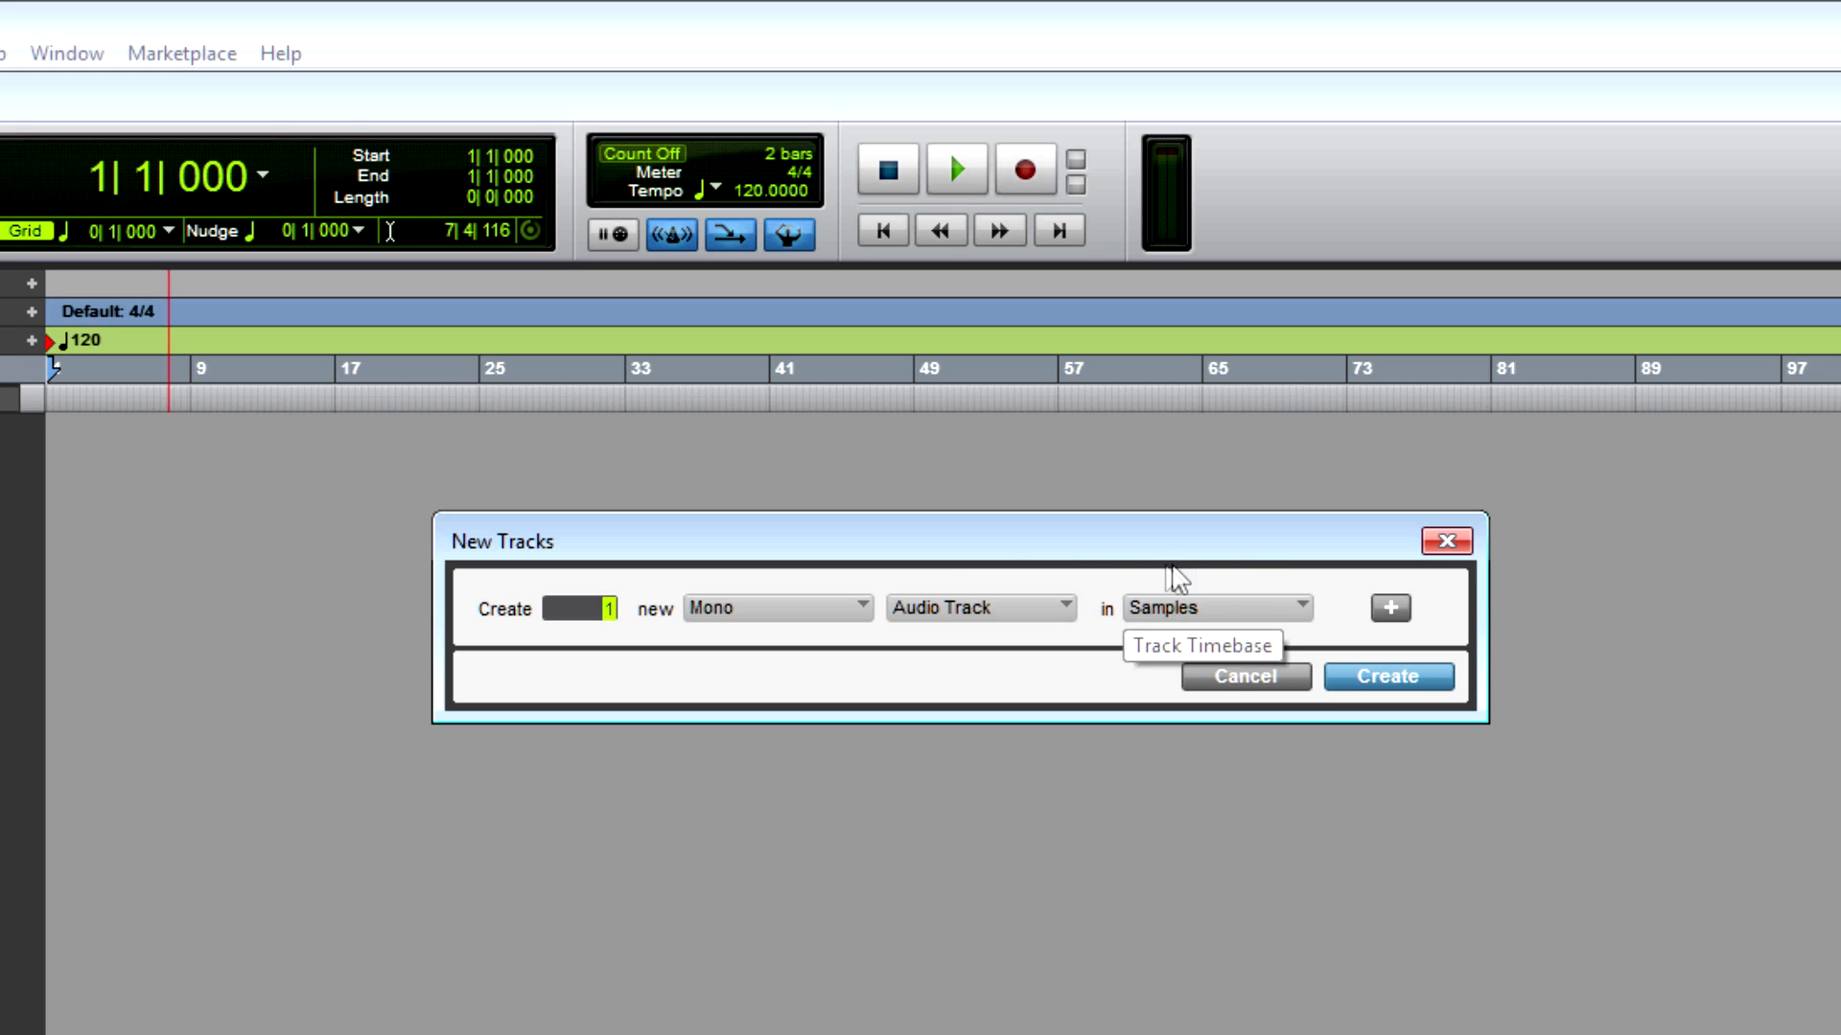
- Add a second new-track entry for a stereo Master Fader and remove that entry again
{"action": "left_click", "coordinate": [1392, 610]}
{"action": "left_click", "coordinate": [746, 661]}
{"action": "left_click", "coordinate": [797, 704]}
{"action": "left_click", "coordinate": [974, 662]}
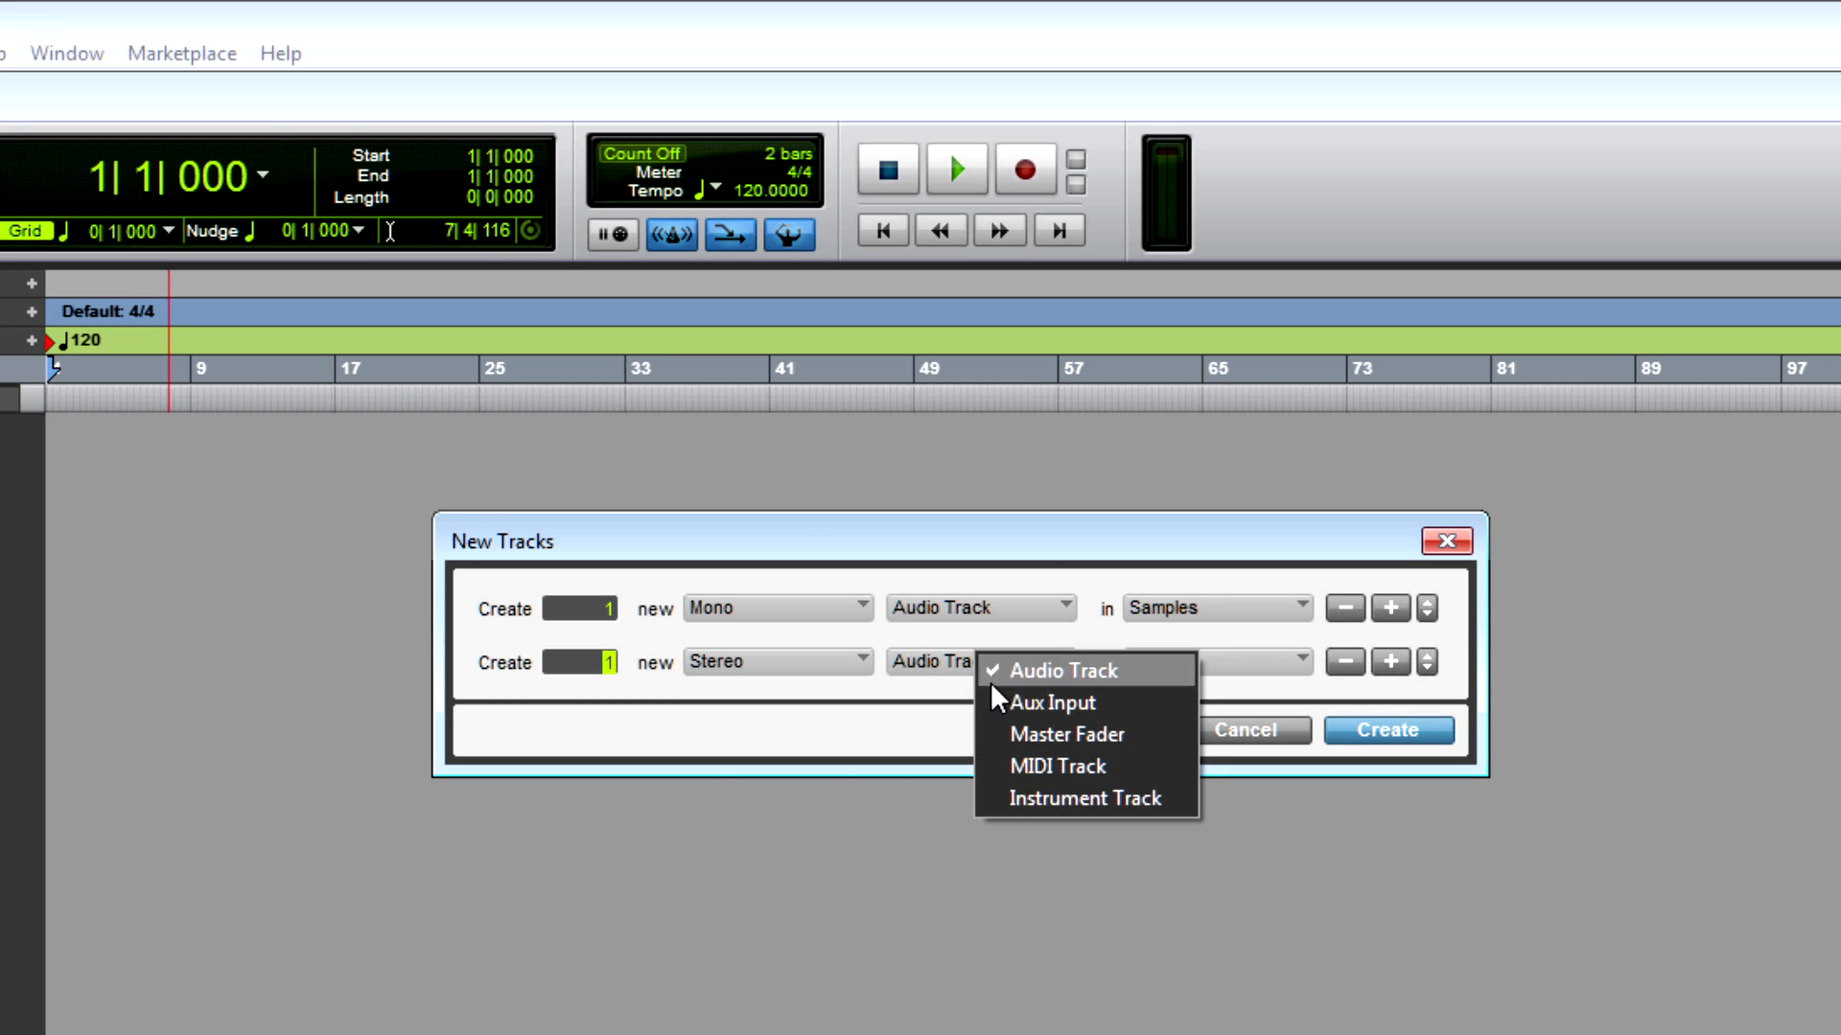
{"action": "left_click", "coordinate": [1026, 734]}
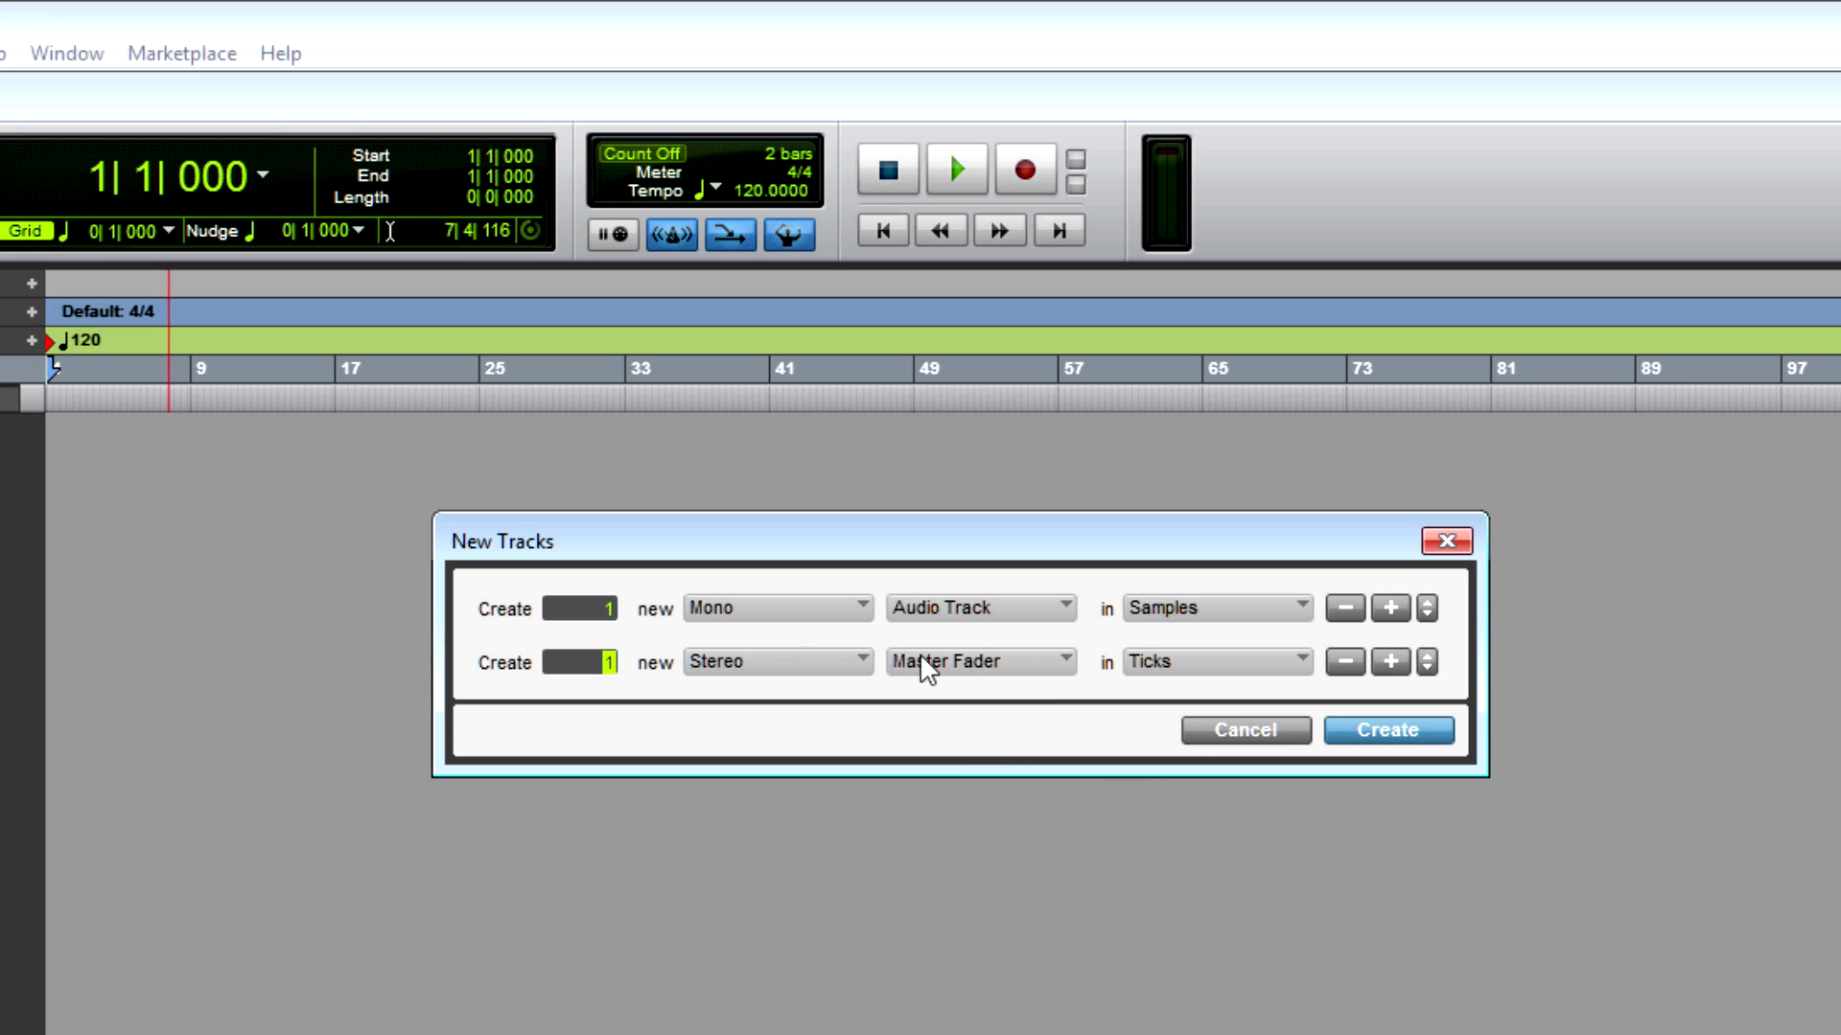
{"action": "left_click", "coordinate": [1337, 662]}
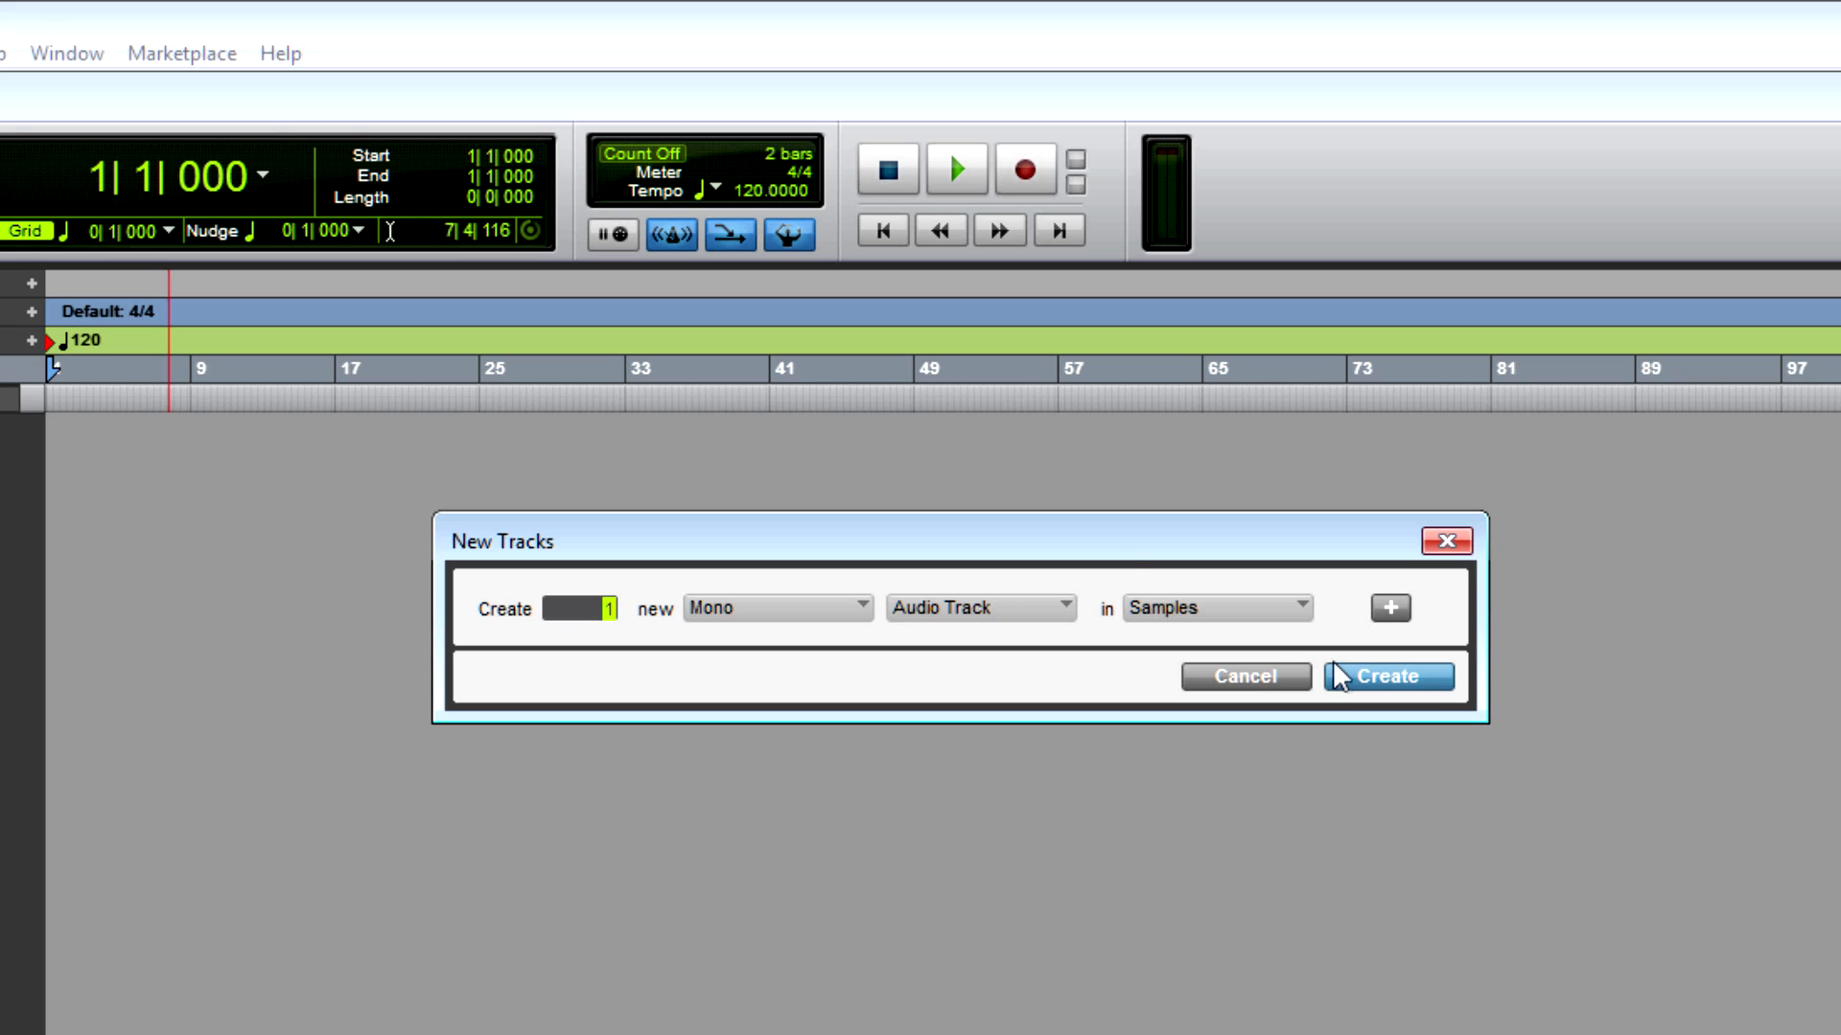
- Create the configured mono audio track and rename it Voice Over
{"action": "left_click", "coordinate": [1385, 676]}
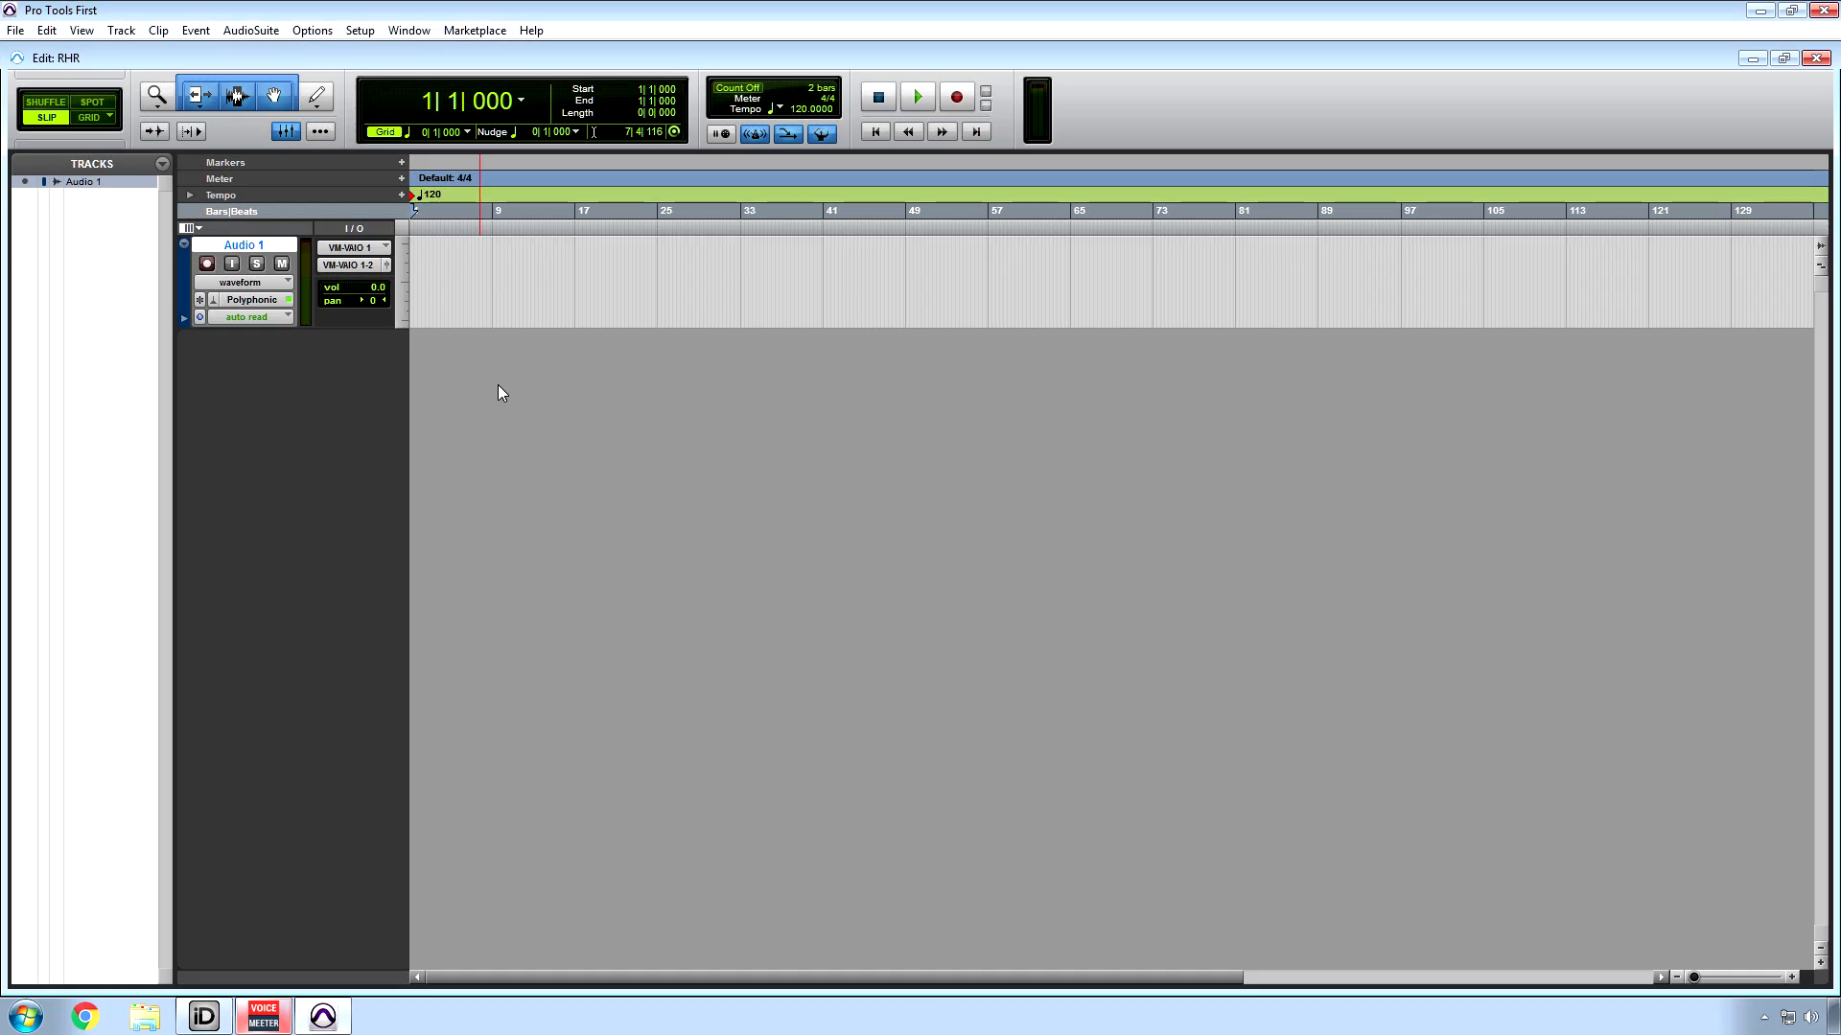
{"action": "double_click", "coordinate": [259, 247]}
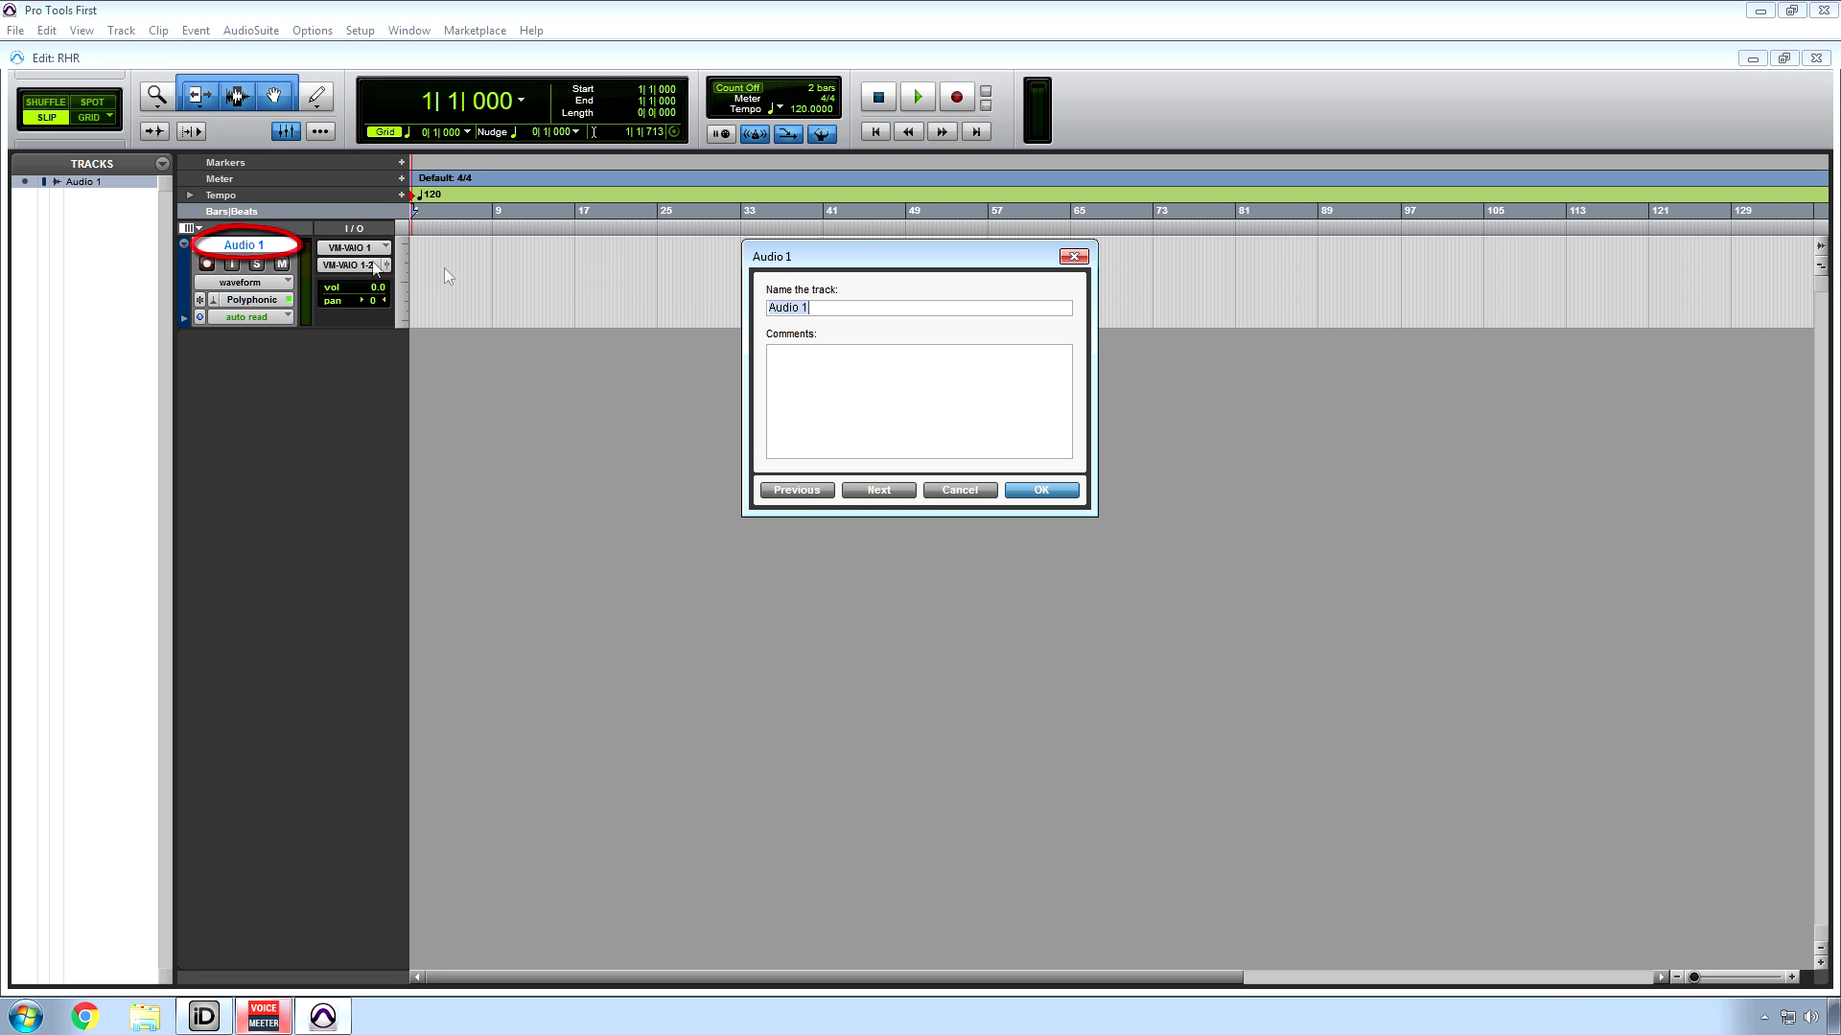
{"action": "type", "text": "Voice Over"}
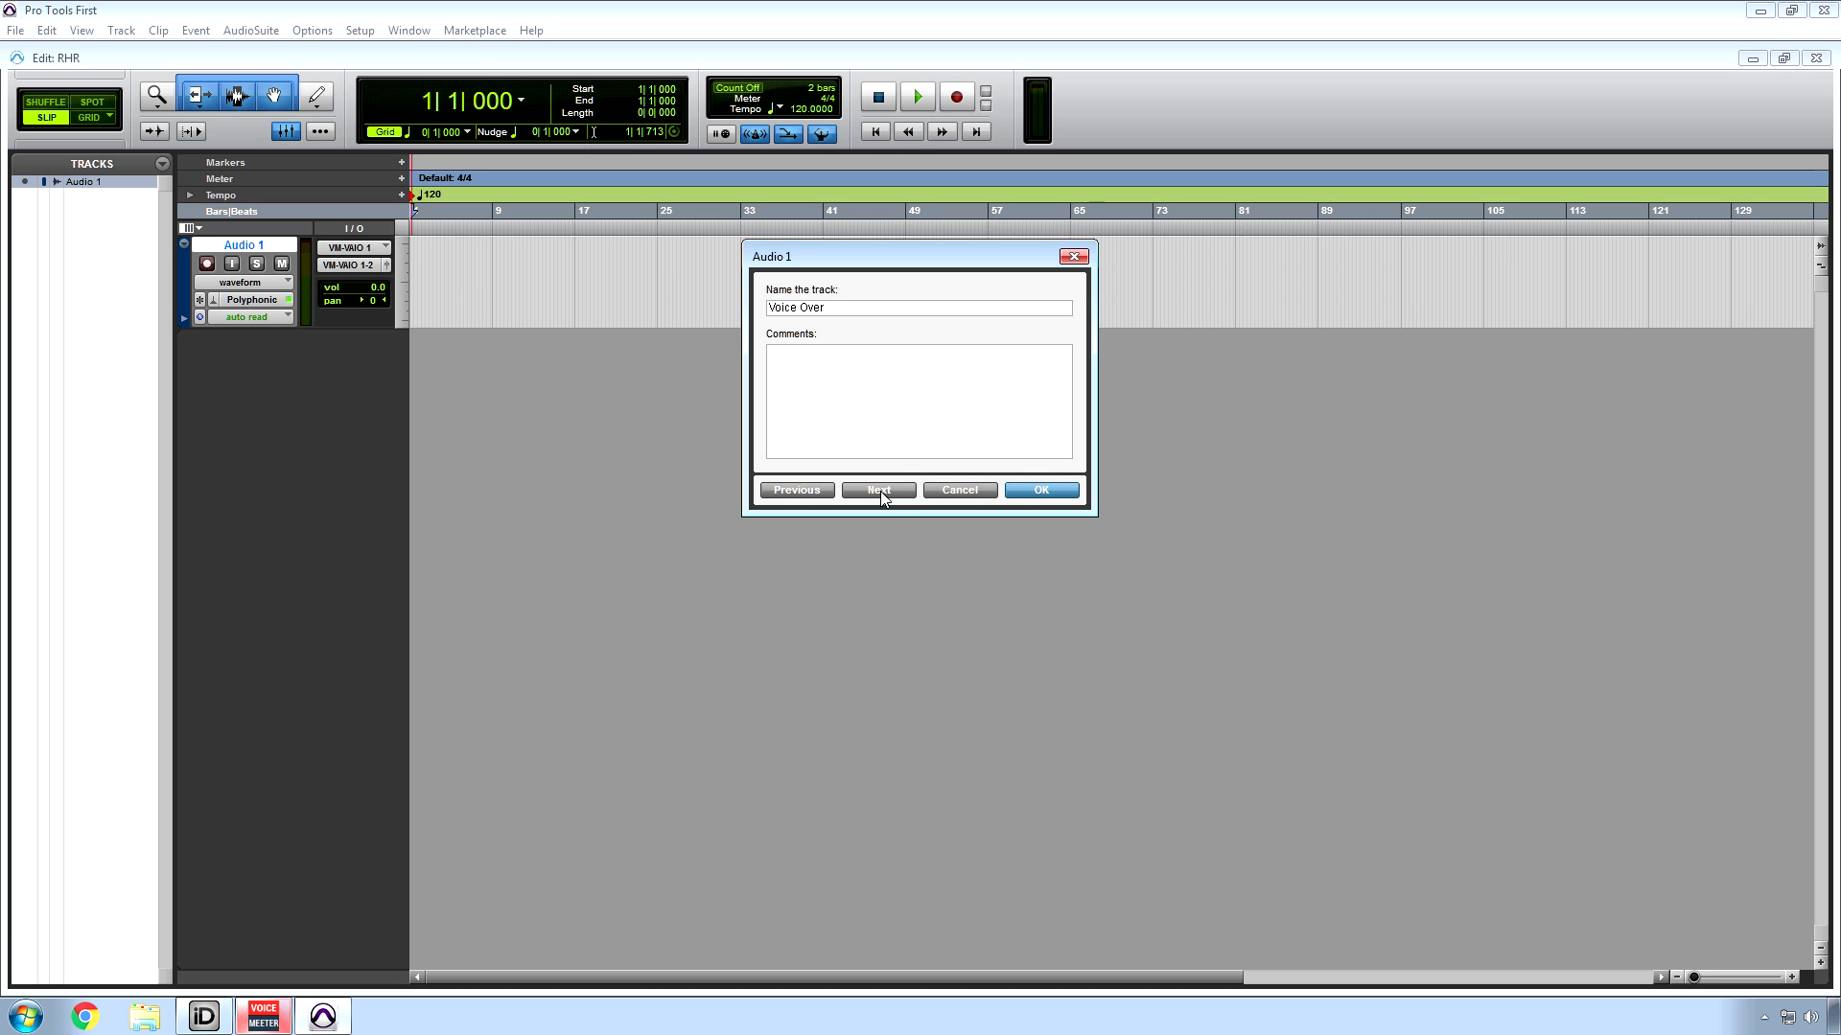
{"action": "left_click", "coordinate": [854, 397]}
{"action": "left_click", "coordinate": [1042, 490]}
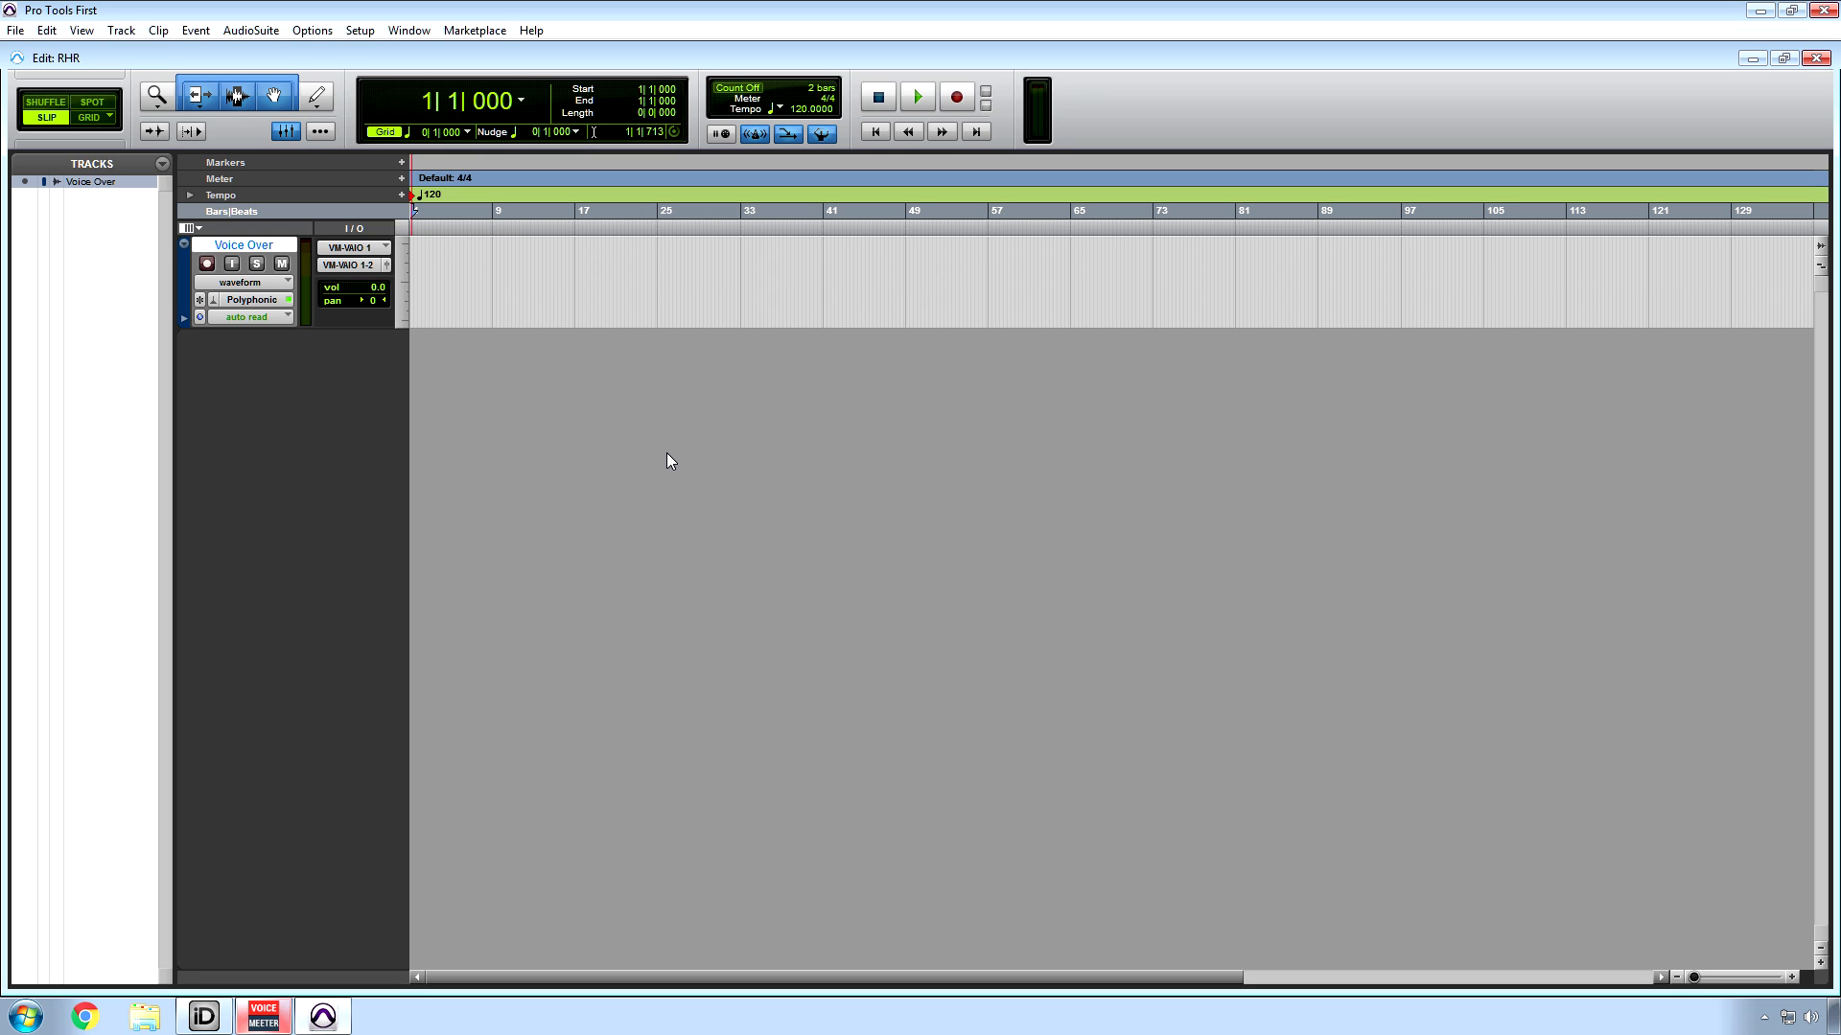
- Change the Voice Over track's color to bright red and close the color palette
{"action": "double_click", "coordinate": [186, 289]}
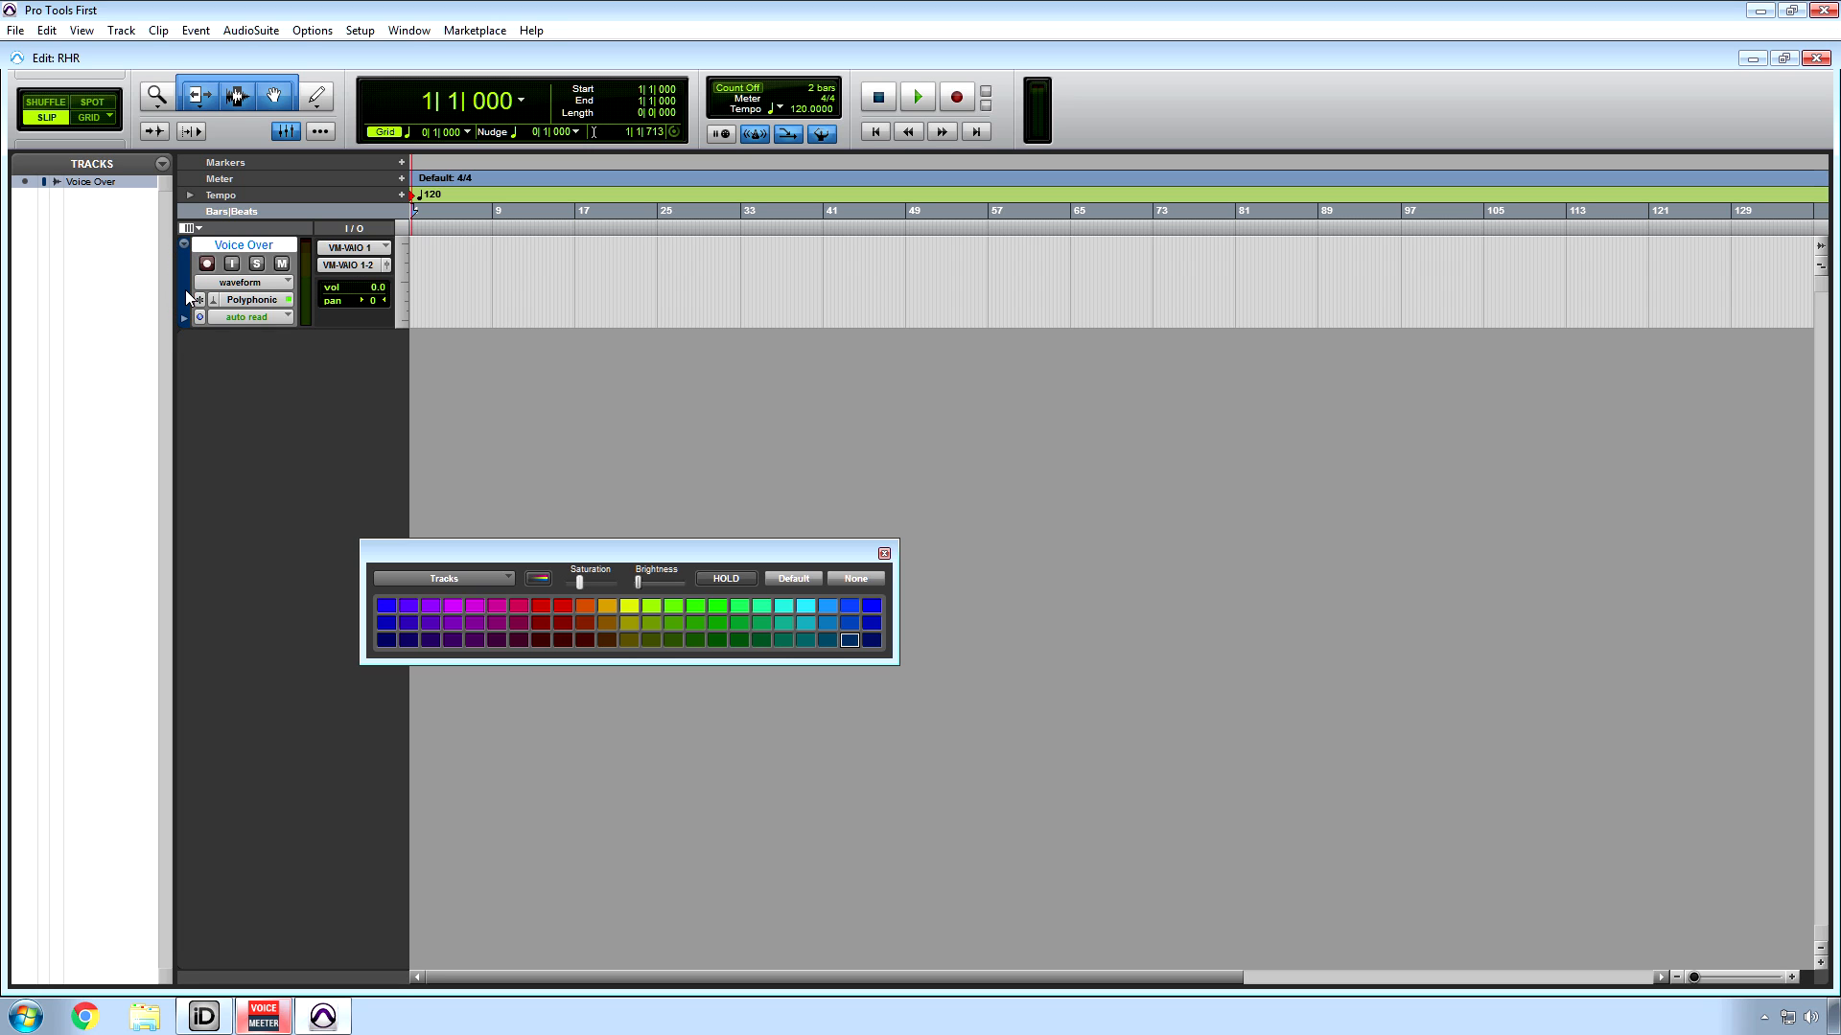
{"action": "left_click", "coordinate": [546, 606]}
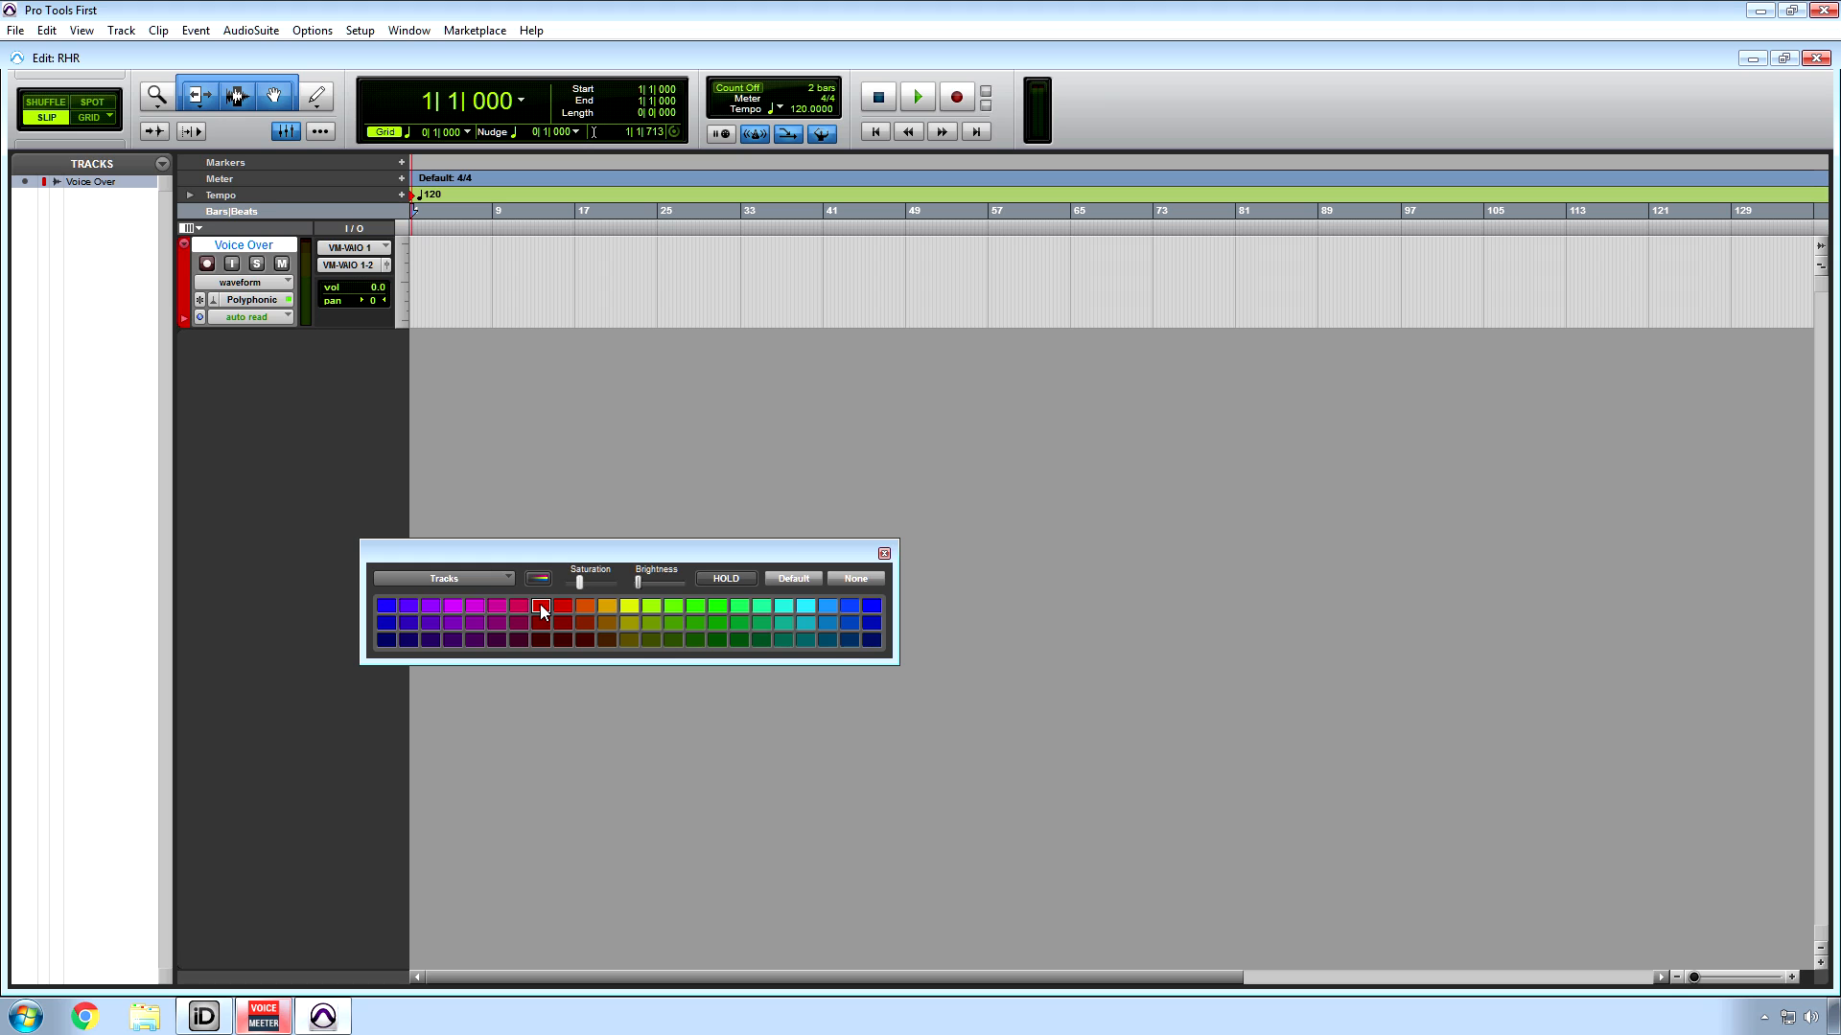
{"action": "left_click", "coordinate": [883, 555]}
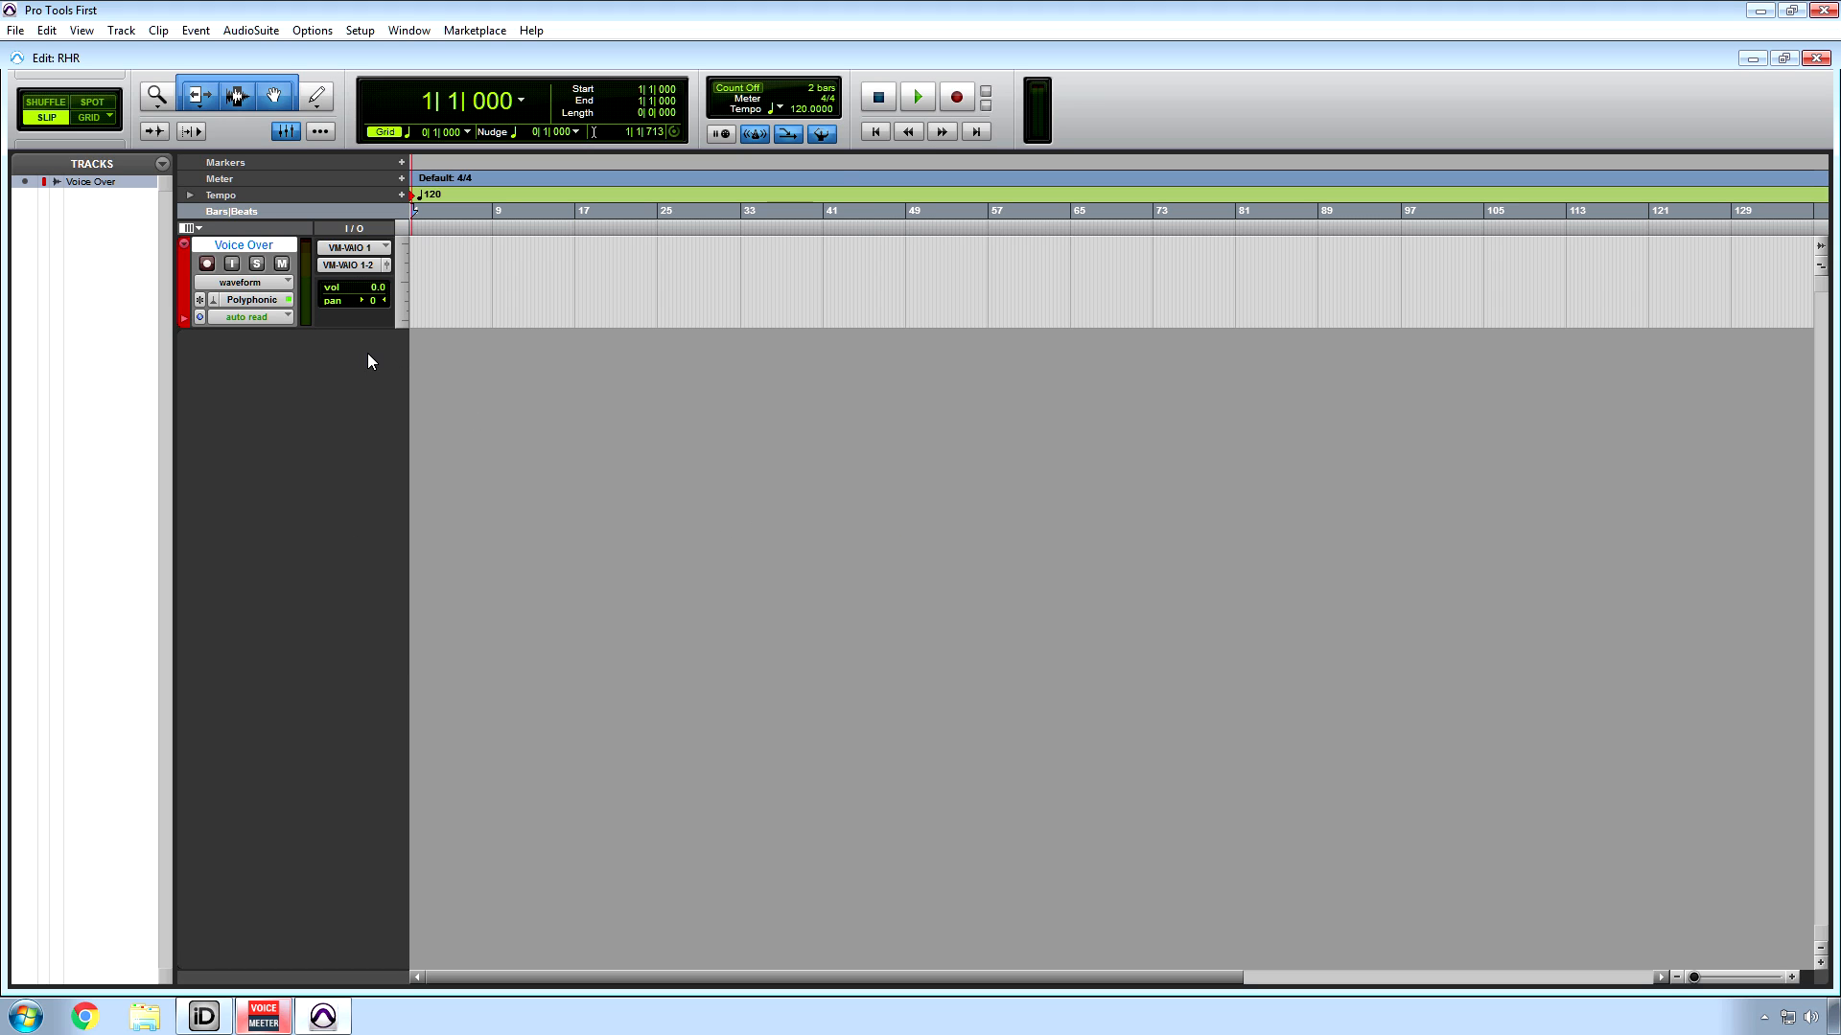
- Create one new stereo instrument track with its timebase in Ticks
{"action": "left_click", "coordinate": [115, 32]}
{"action": "left_click", "coordinate": [132, 53]}
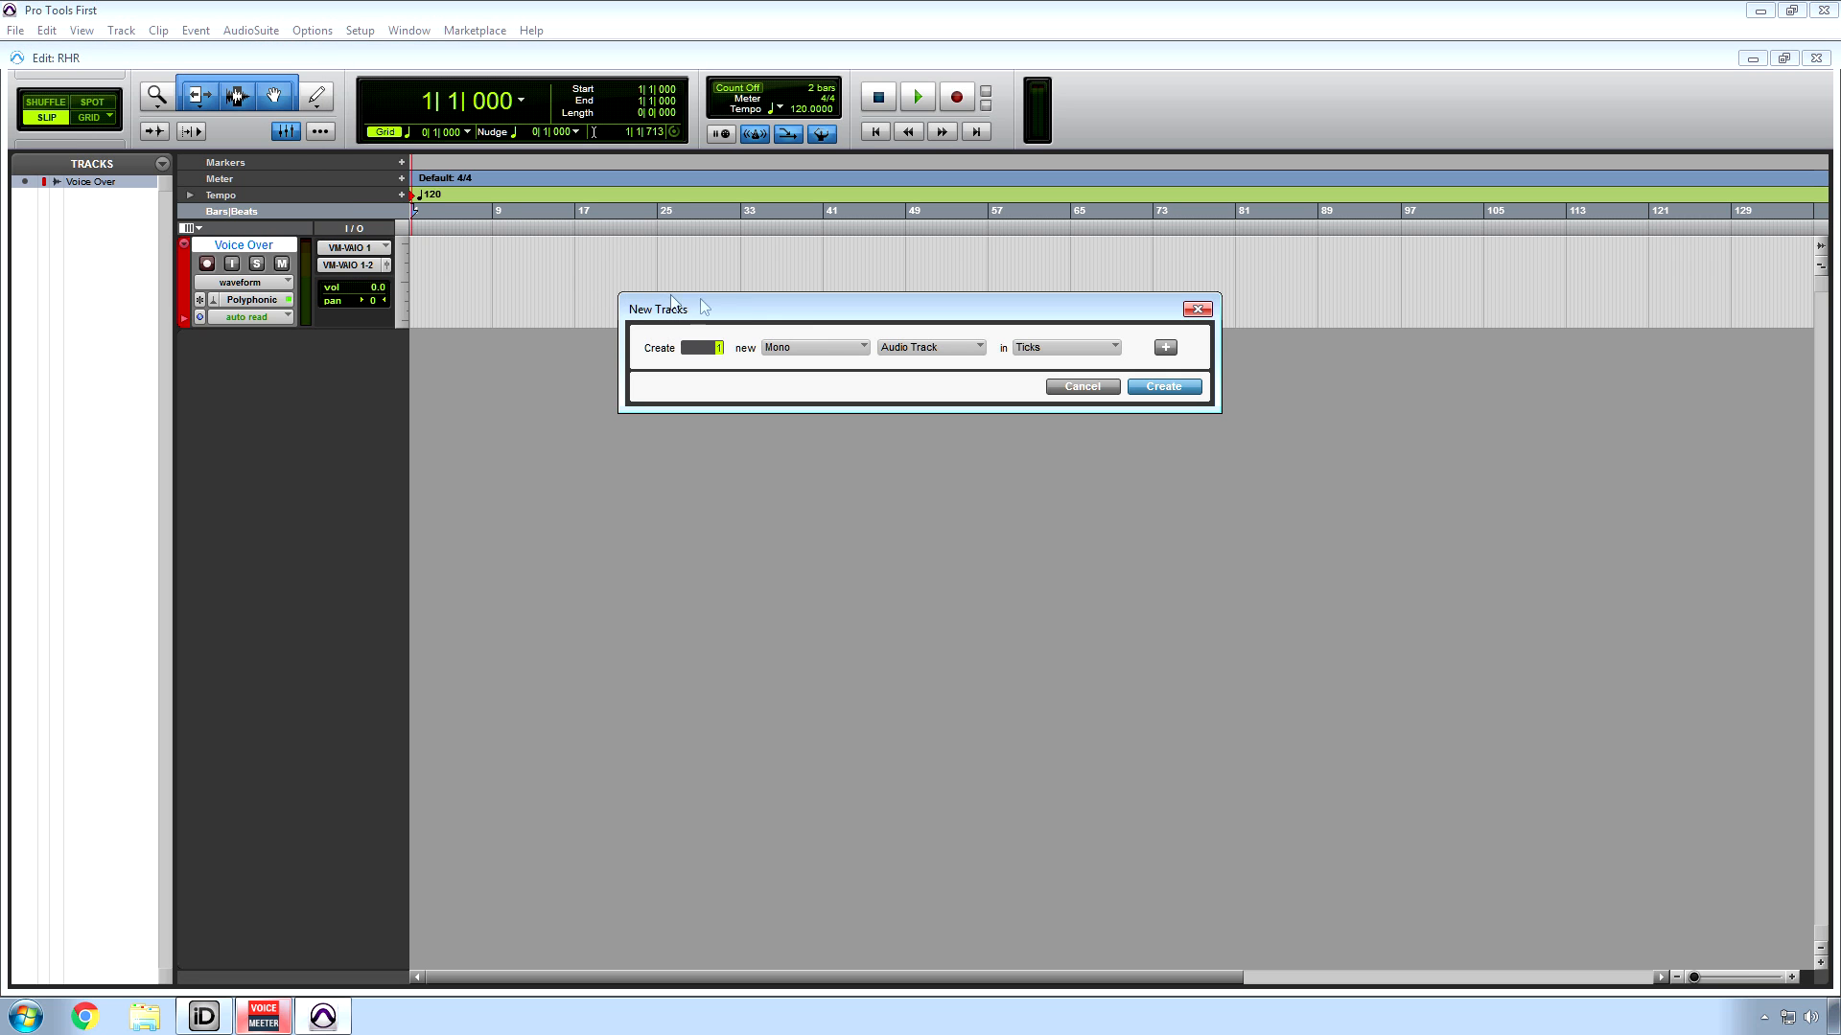
{"action": "left_click", "coordinate": [847, 347]}
{"action": "left_click", "coordinate": [863, 374]}
{"action": "left_click", "coordinate": [824, 348]}
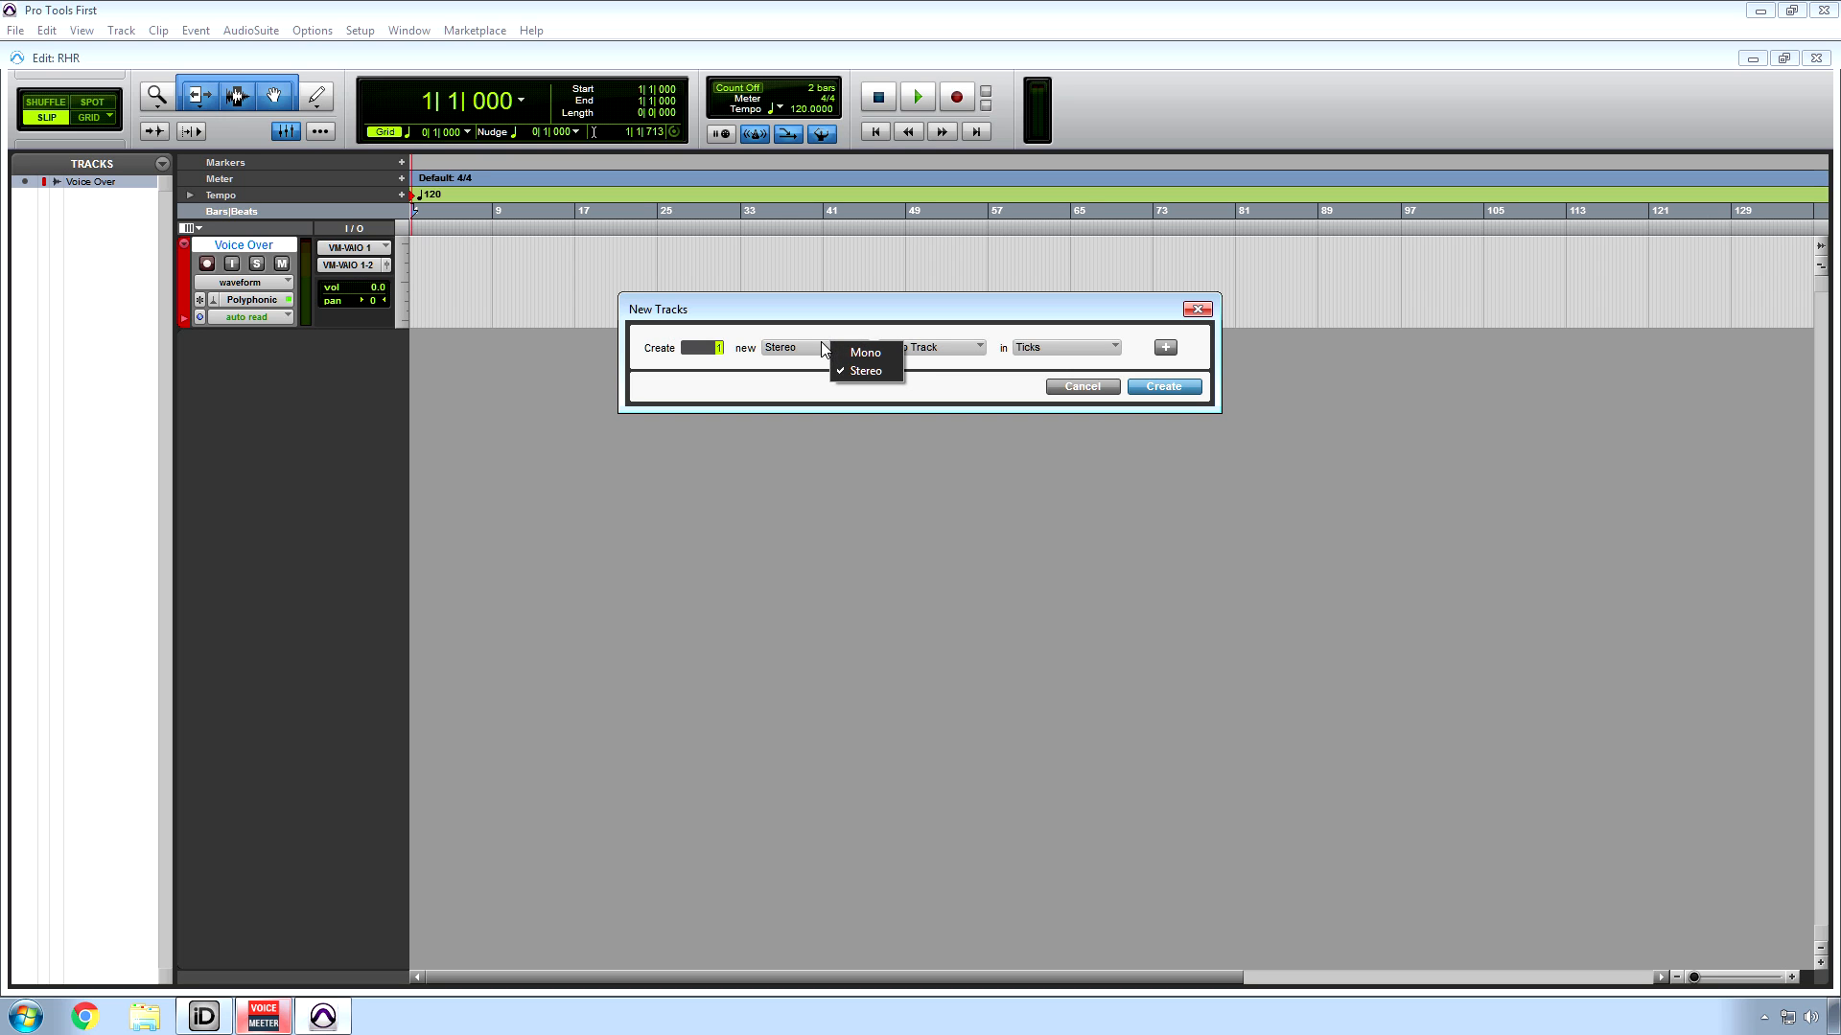
{"action": "left_click", "coordinate": [820, 348]}
{"action": "left_click", "coordinate": [940, 348]}
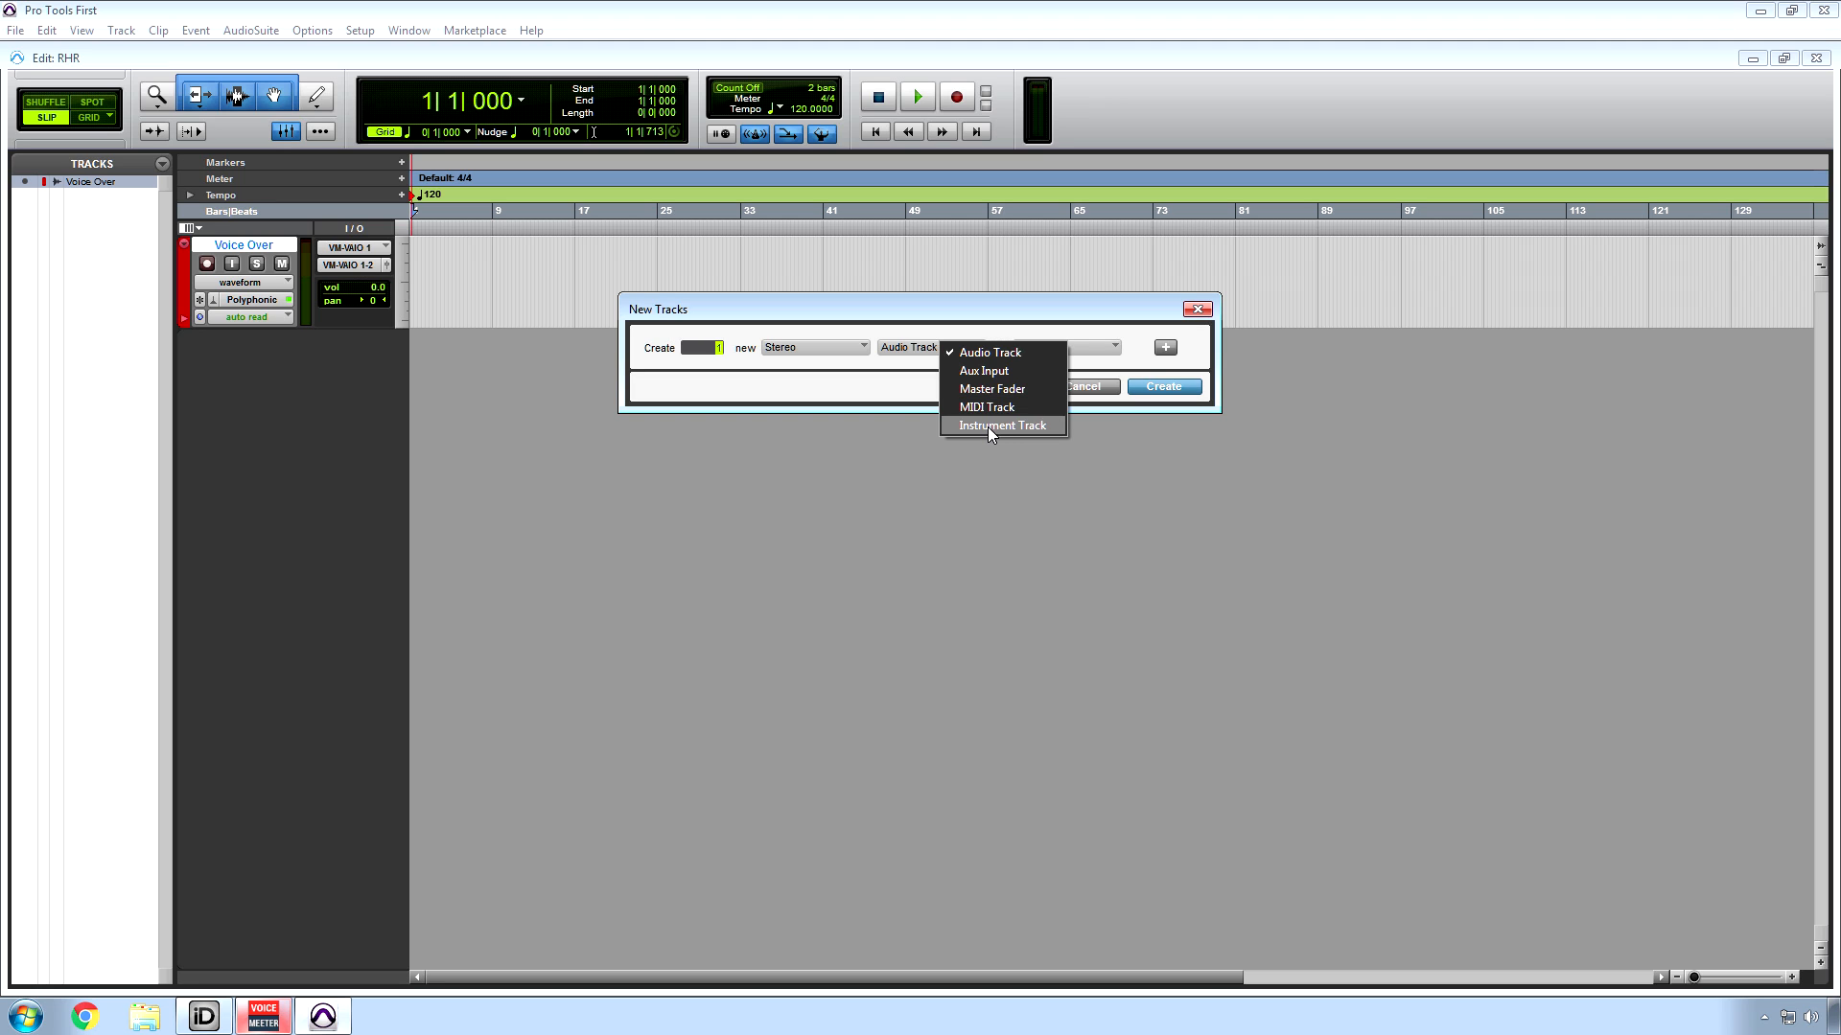
{"action": "left_click", "coordinate": [987, 427]}
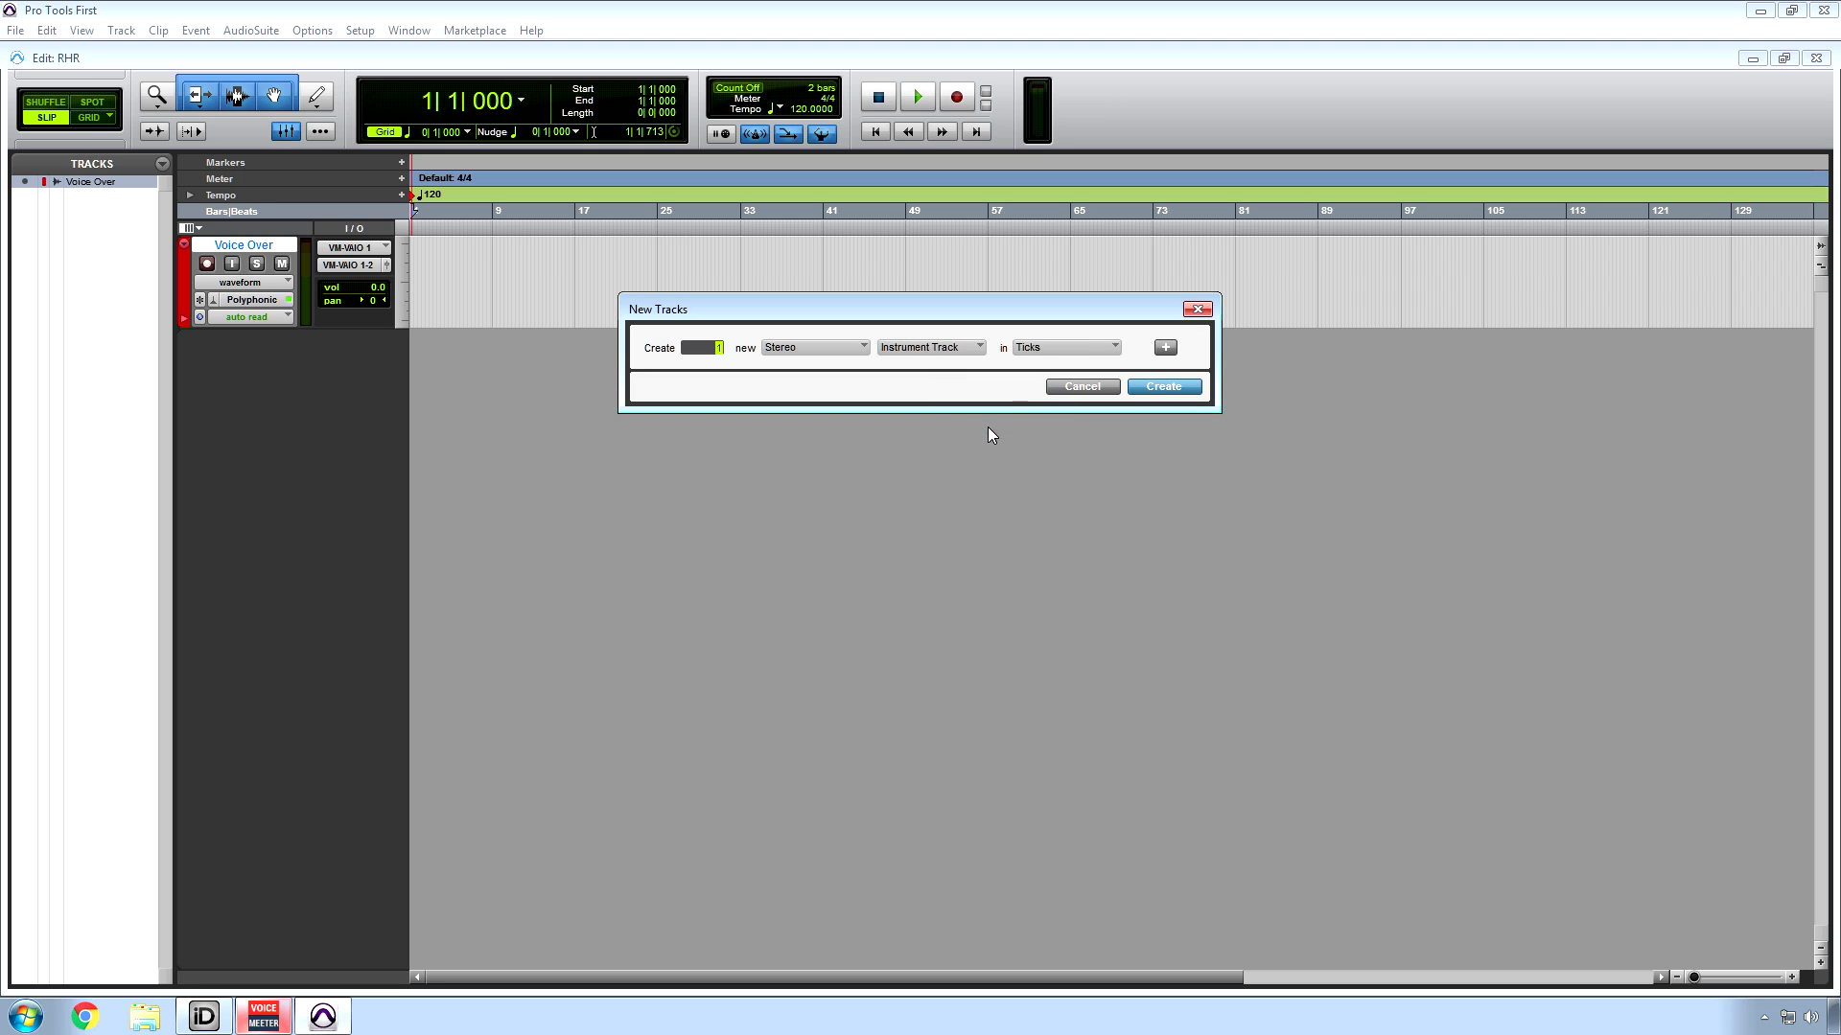
{"action": "left_click", "coordinate": [1057, 343]}
{"action": "left_click", "coordinate": [1045, 334]}
{"action": "left_click", "coordinate": [1158, 387]}
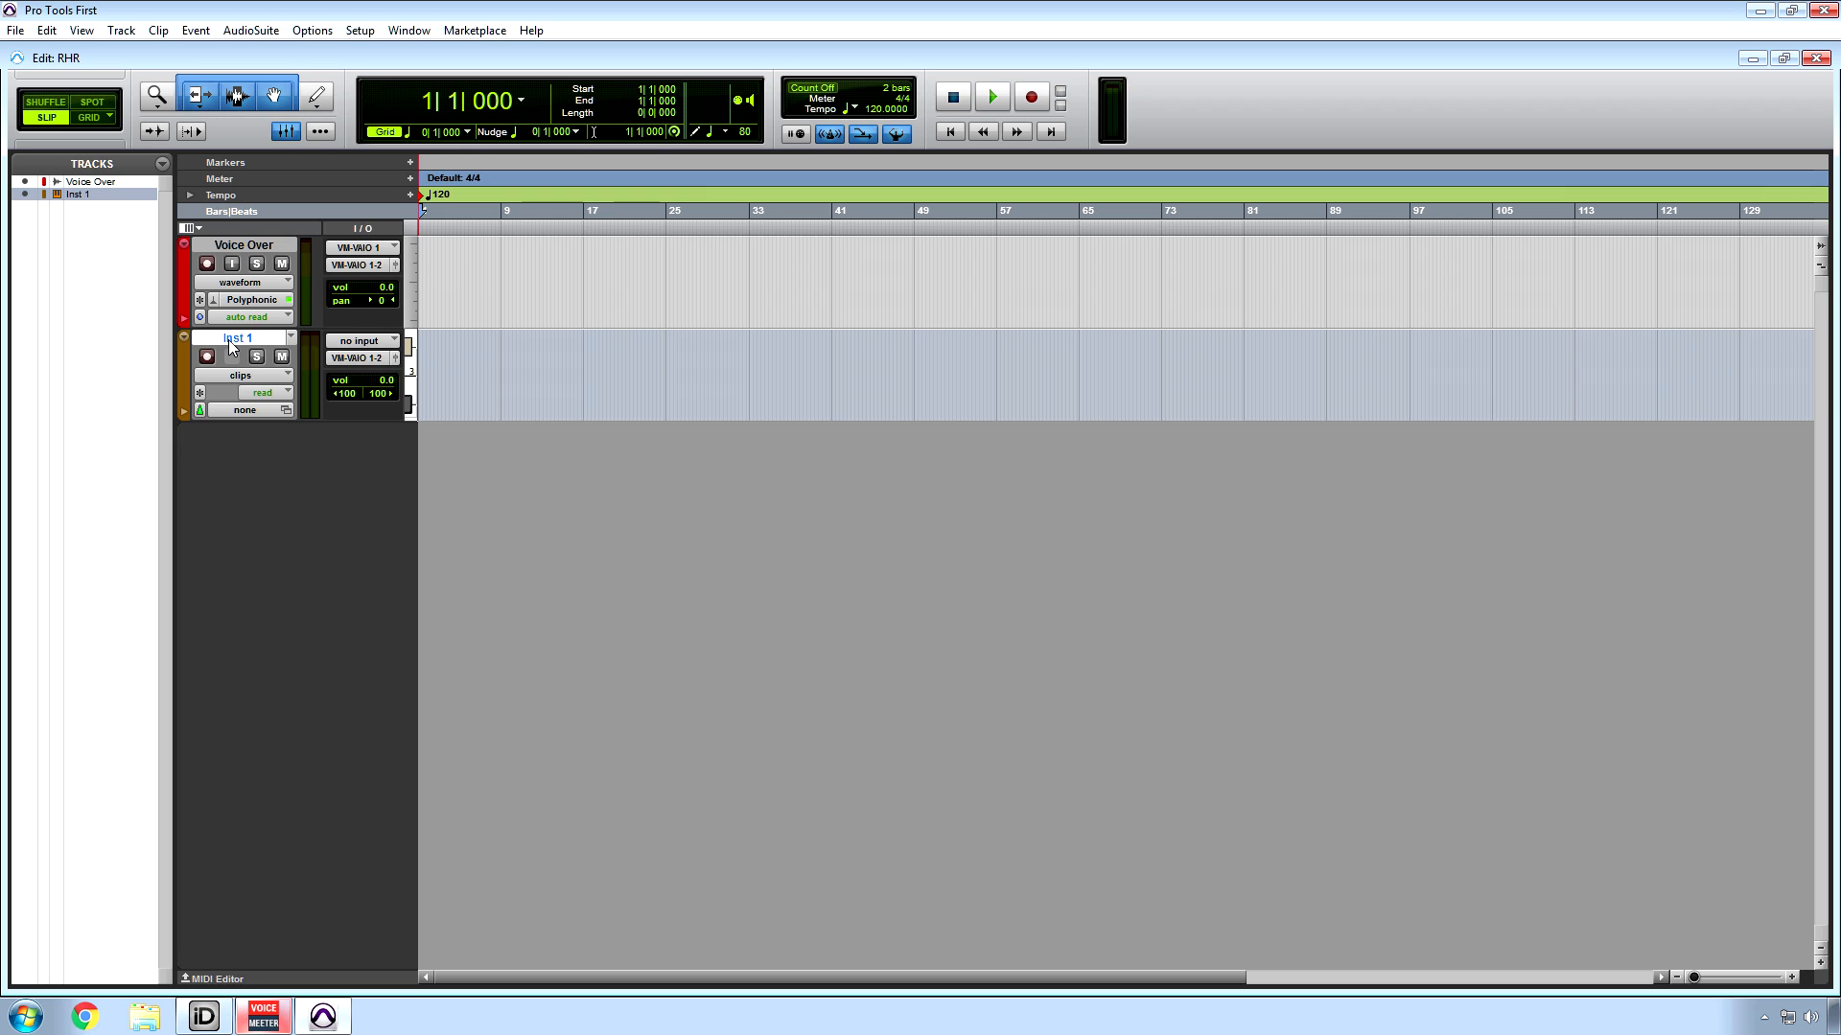
- Move the Voice Over track below the instrument track, and restore the order by moving the instrument track beneath Voice Over
{"action": "left_click", "coordinate": [241, 249]}
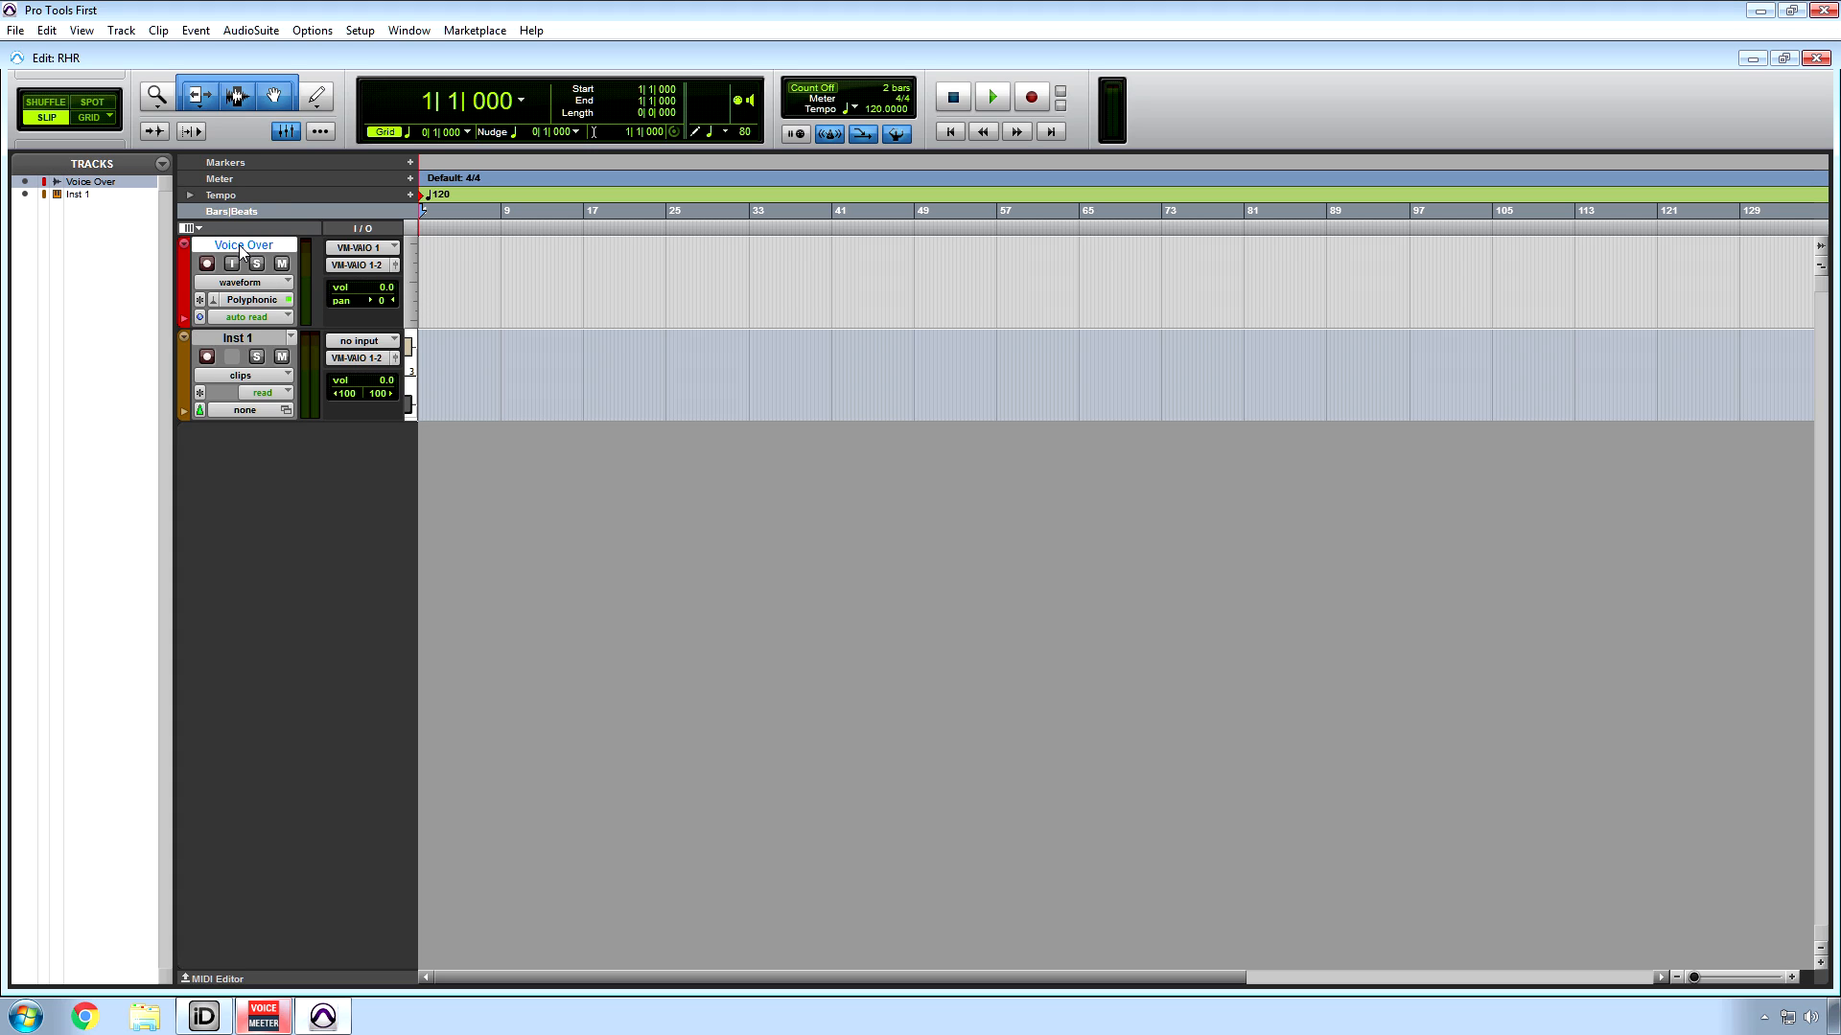
{"action": "left_click_drag", "start_coordinate": [243, 257], "coordinate": [251, 406]}
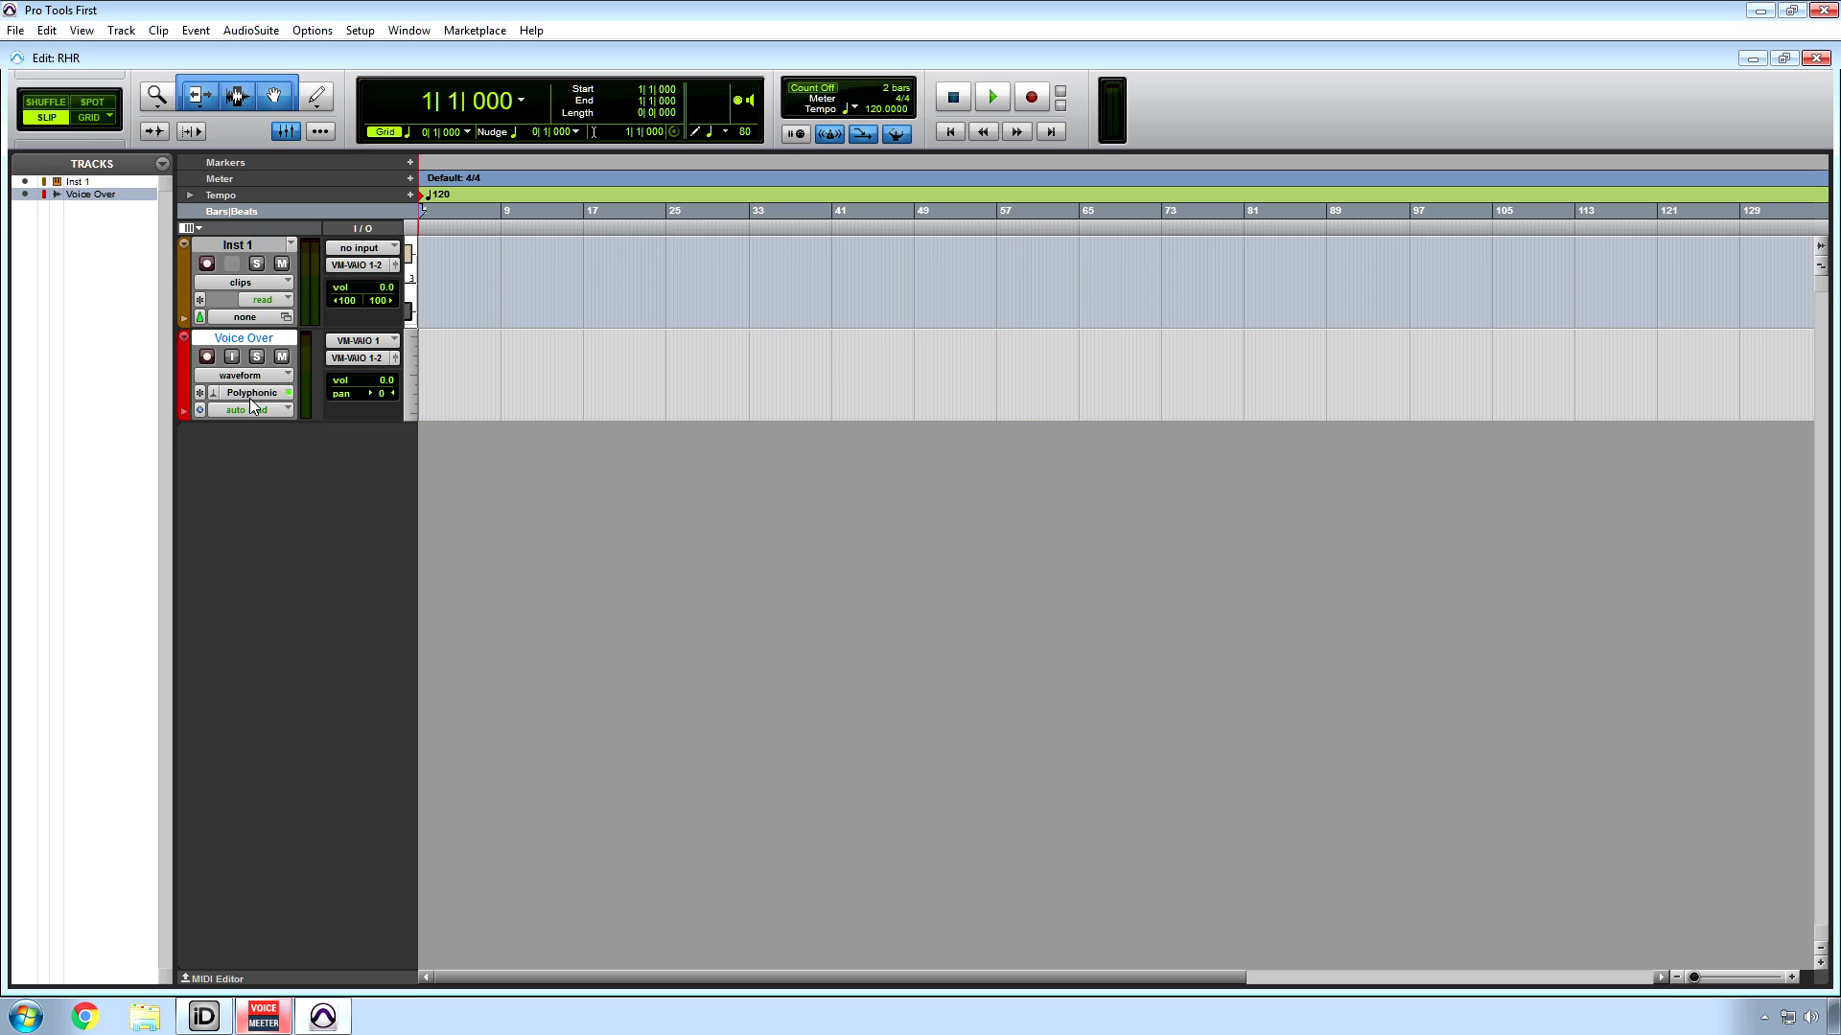
{"action": "left_click", "coordinate": [251, 247]}
{"action": "left_click_drag", "start_coordinate": [251, 247], "coordinate": [251, 360]}
{"action": "left_click_drag", "start_coordinate": [242, 393], "coordinate": [233, 414]}
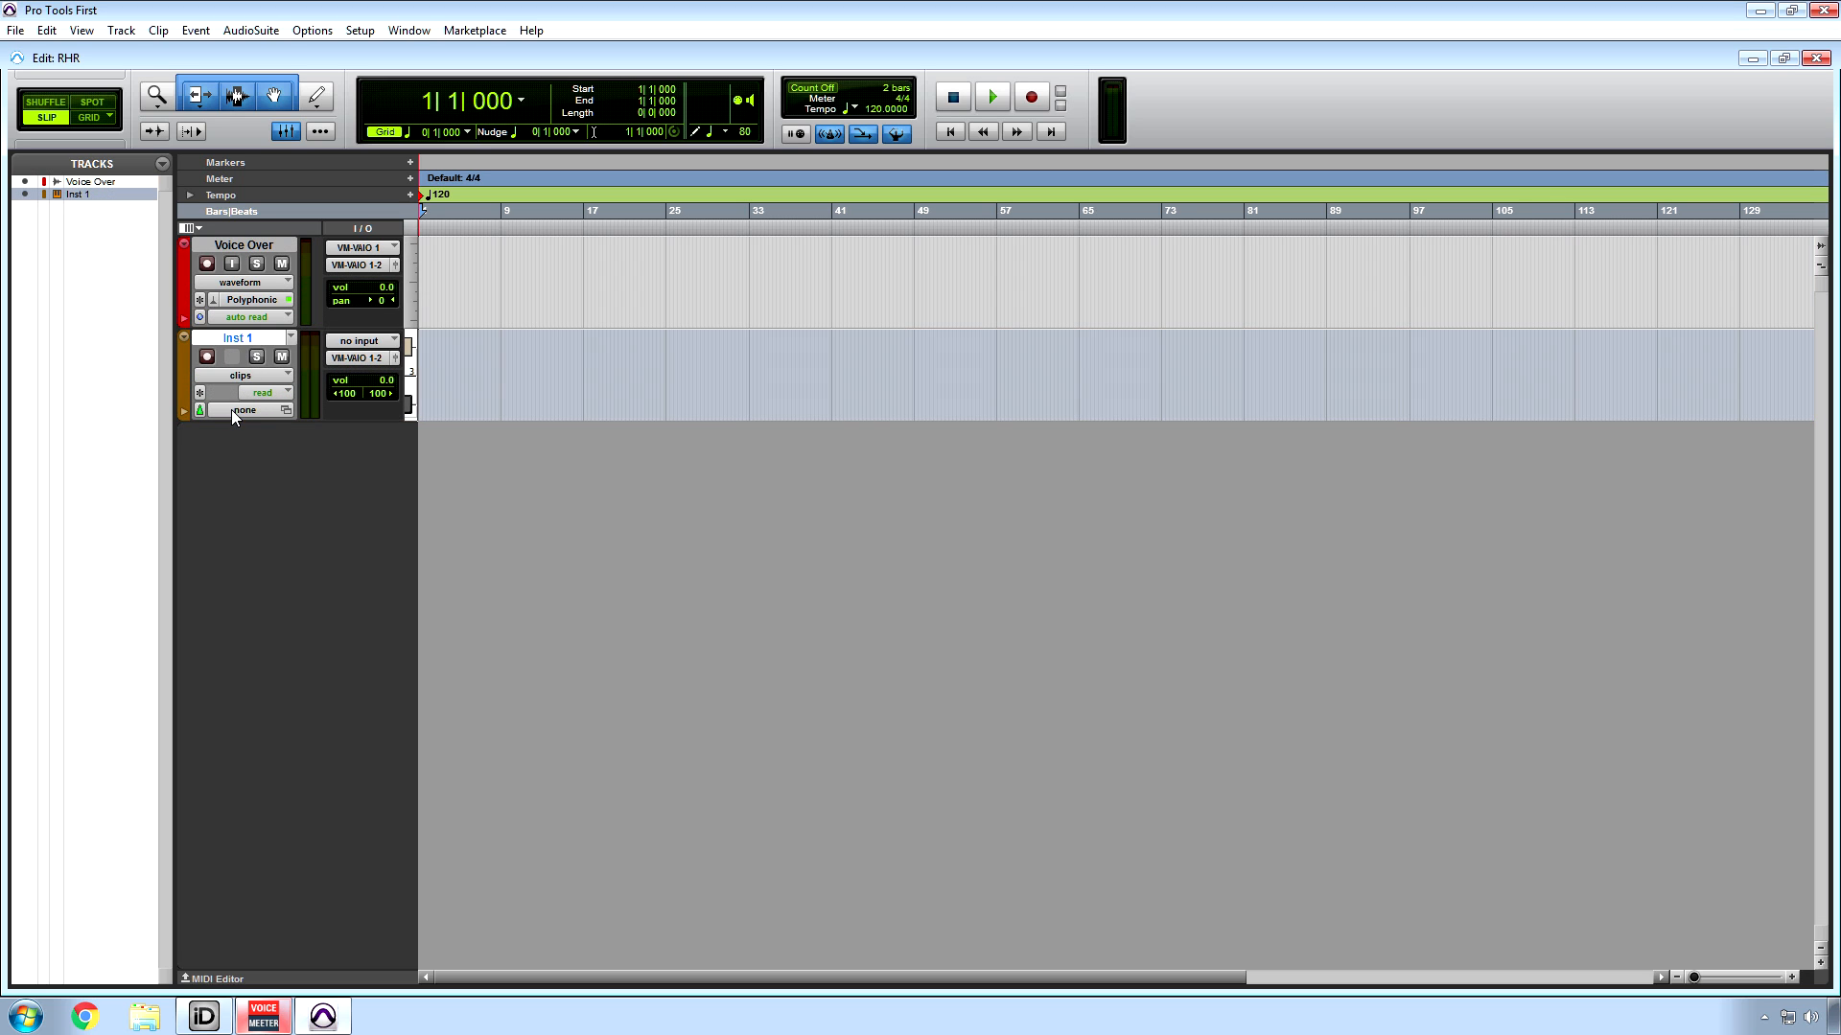
- Rename the instrument track as Keyboard
{"action": "double_click", "coordinate": [264, 342]}
{"action": "type", "text": "Keyboard"}
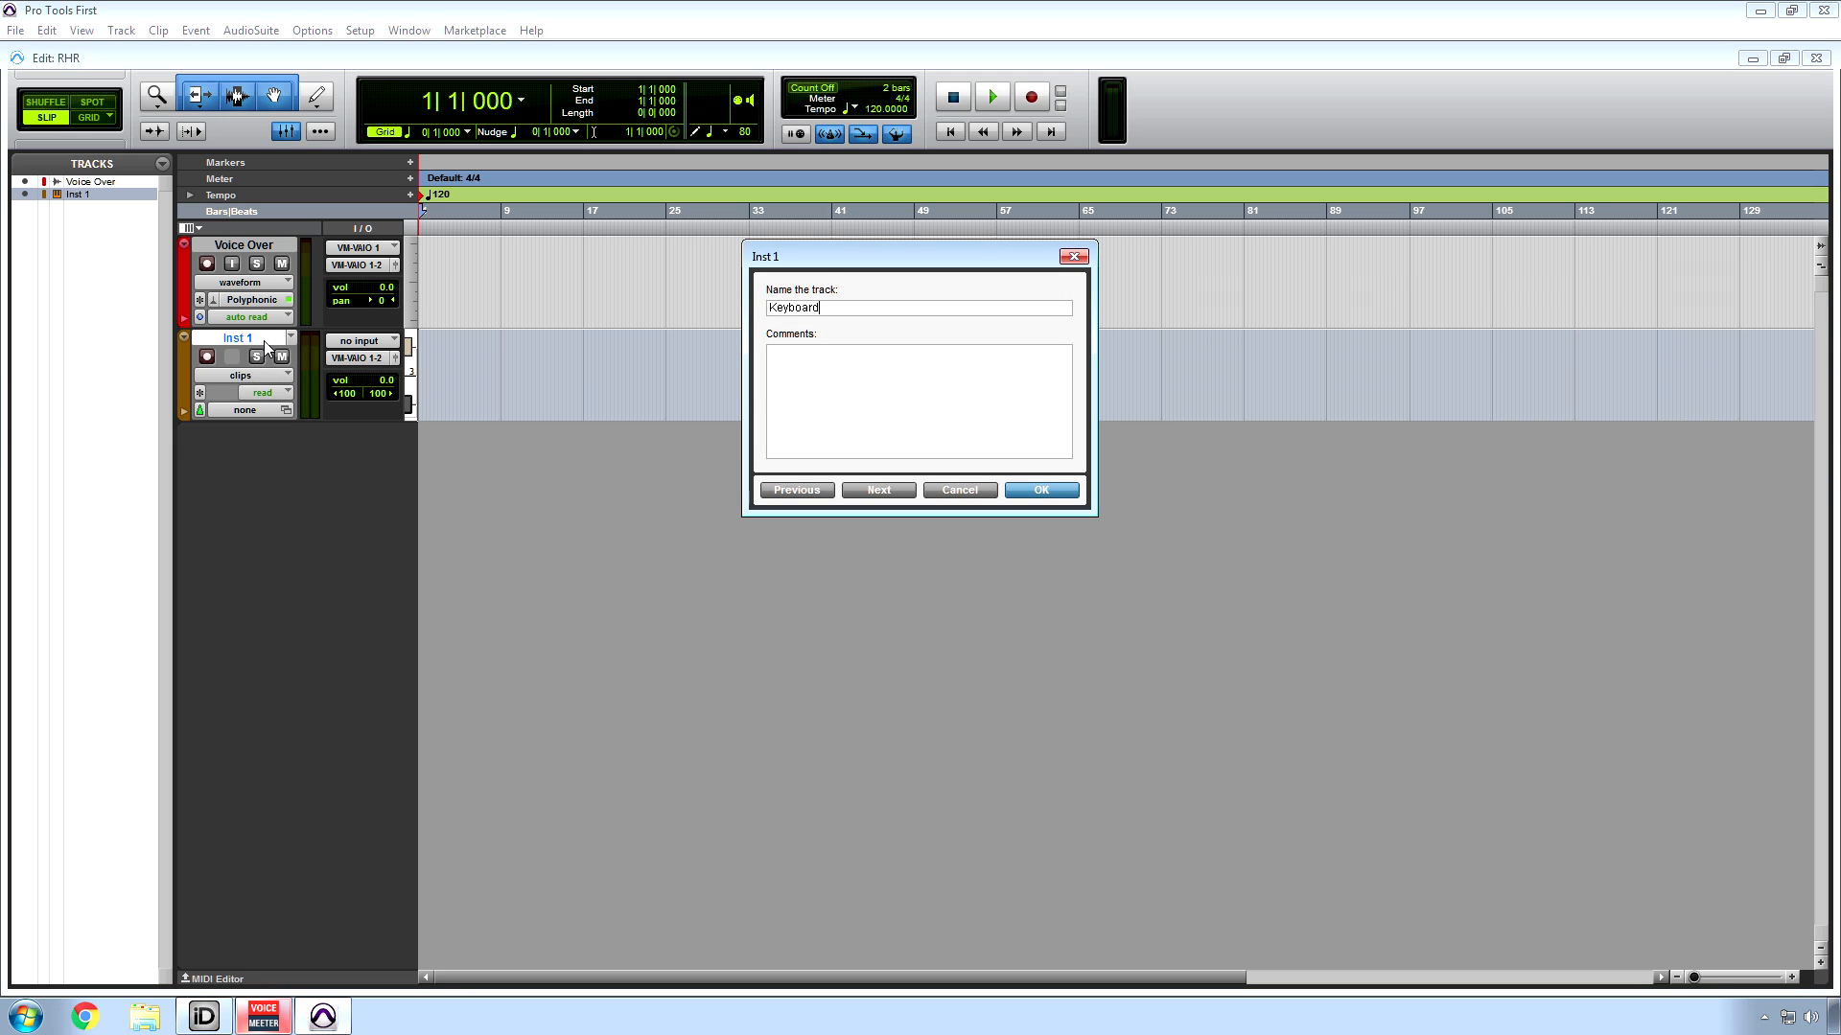
{"action": "key", "text": "Return"}
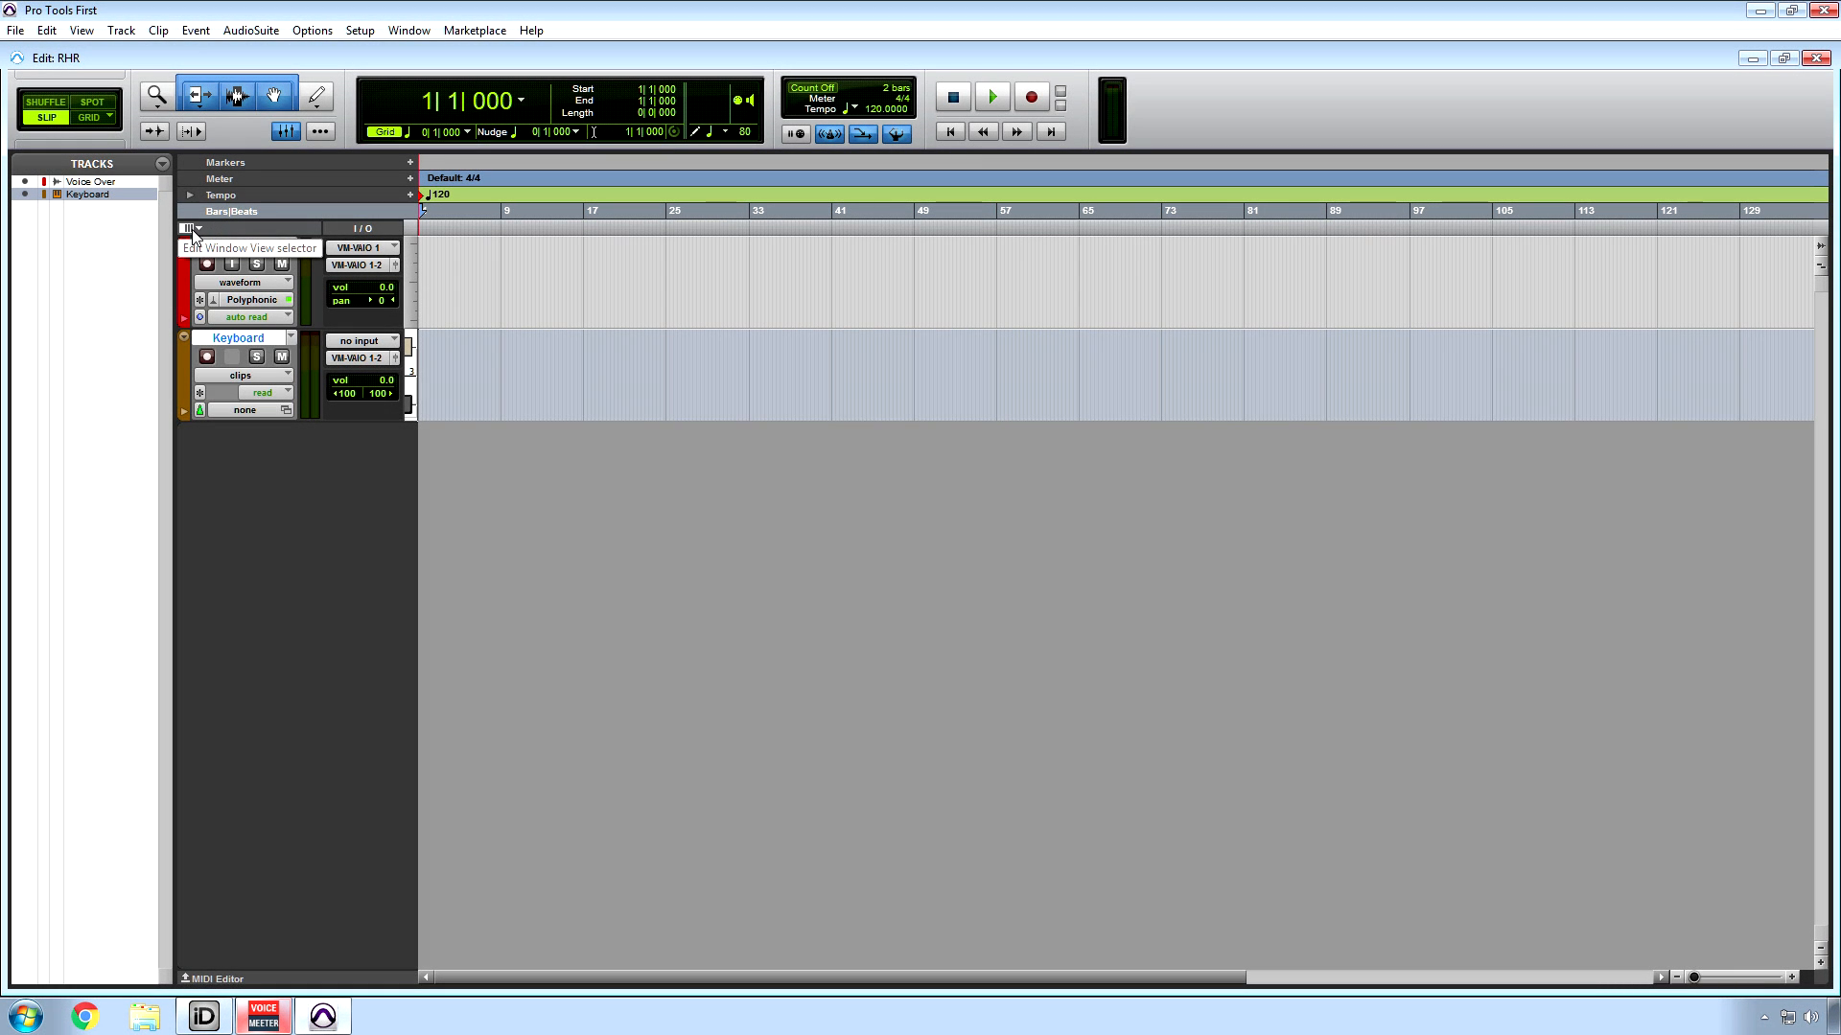
- Show the Inserts A-E column beside the tracks in the Edit window
{"action": "left_click", "coordinate": [191, 229]}
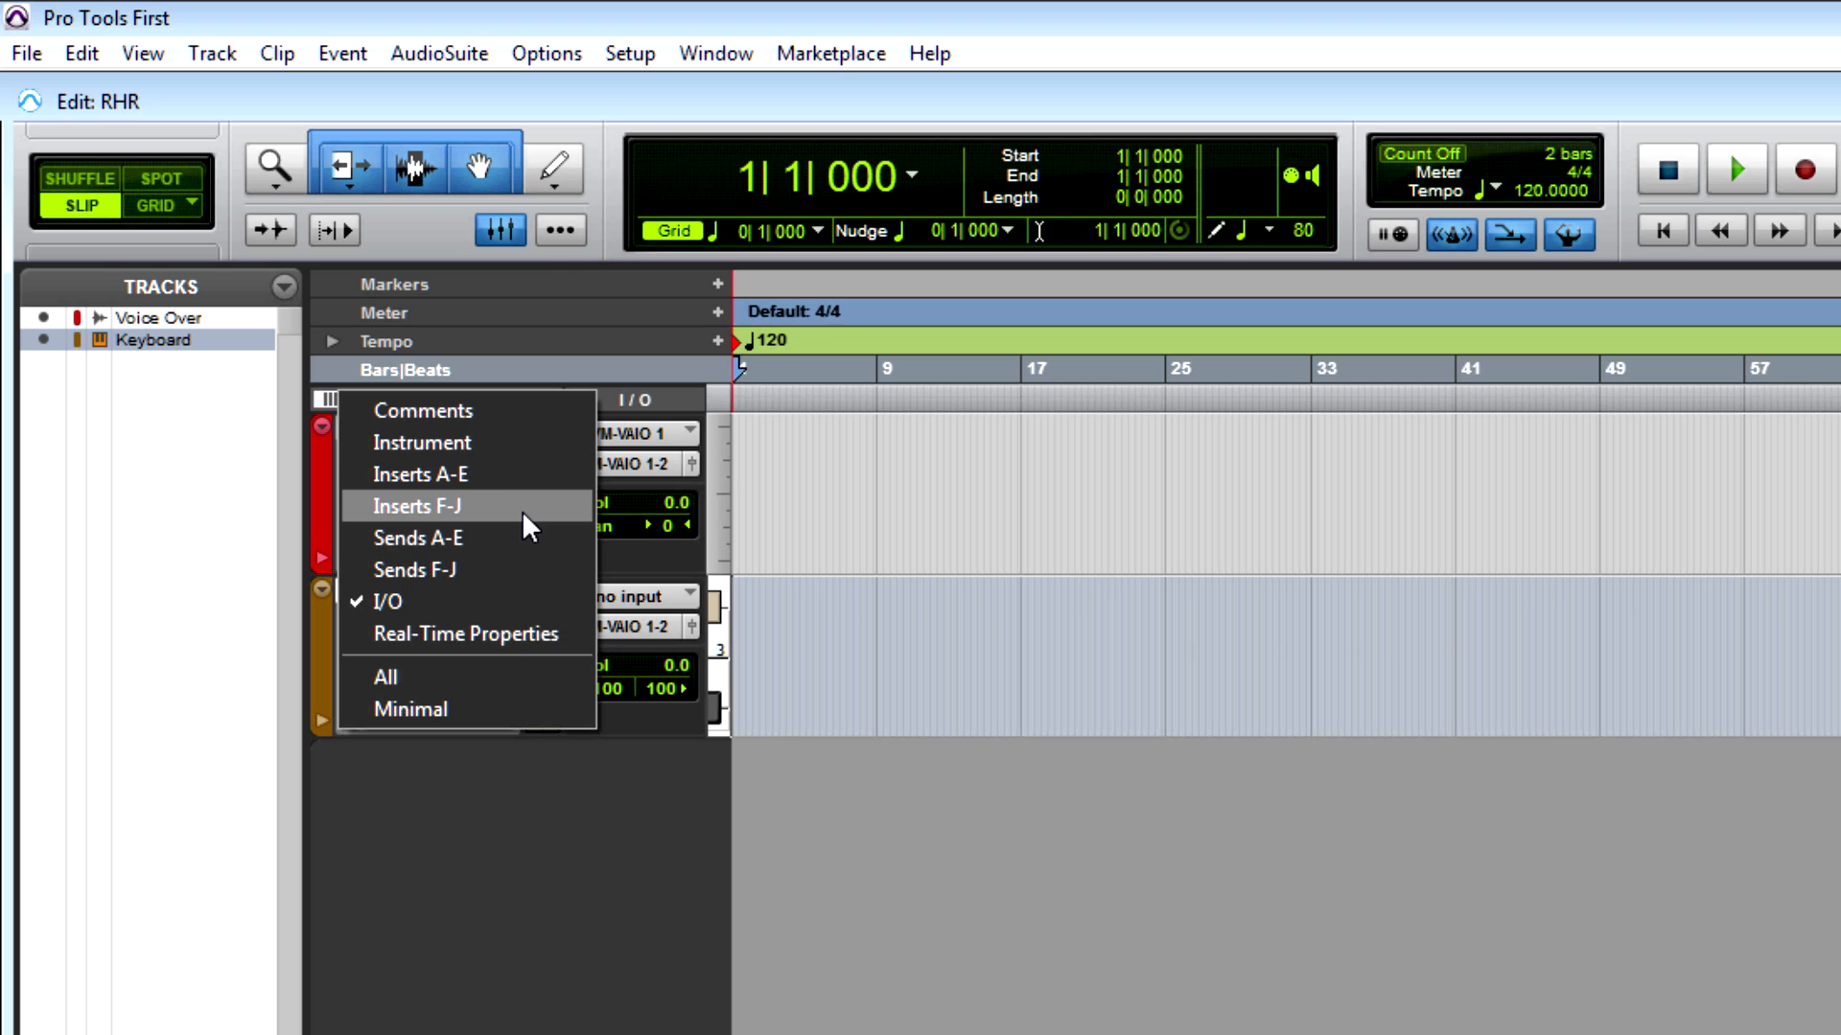
{"action": "left_click", "coordinate": [464, 478]}
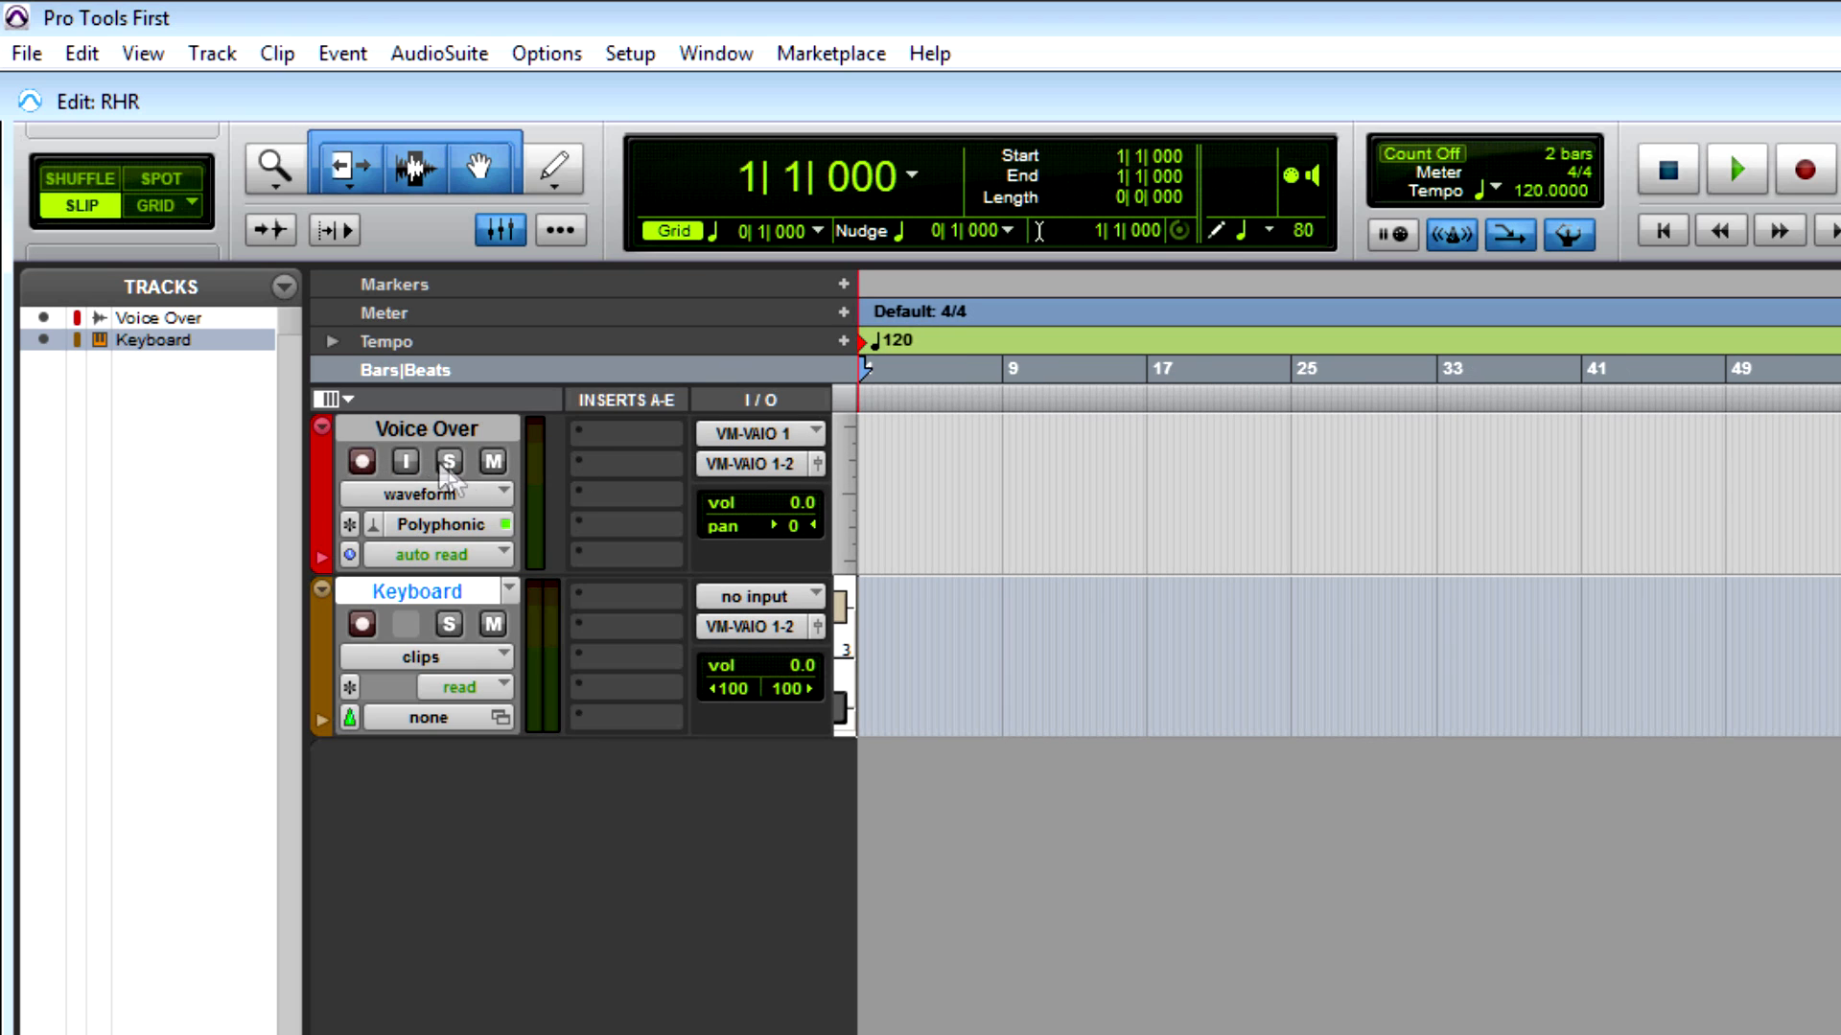
- Show the Sends A-E column, and hide it together with the Inserts A-E and I/O columns
{"action": "left_click", "coordinate": [326, 401]}
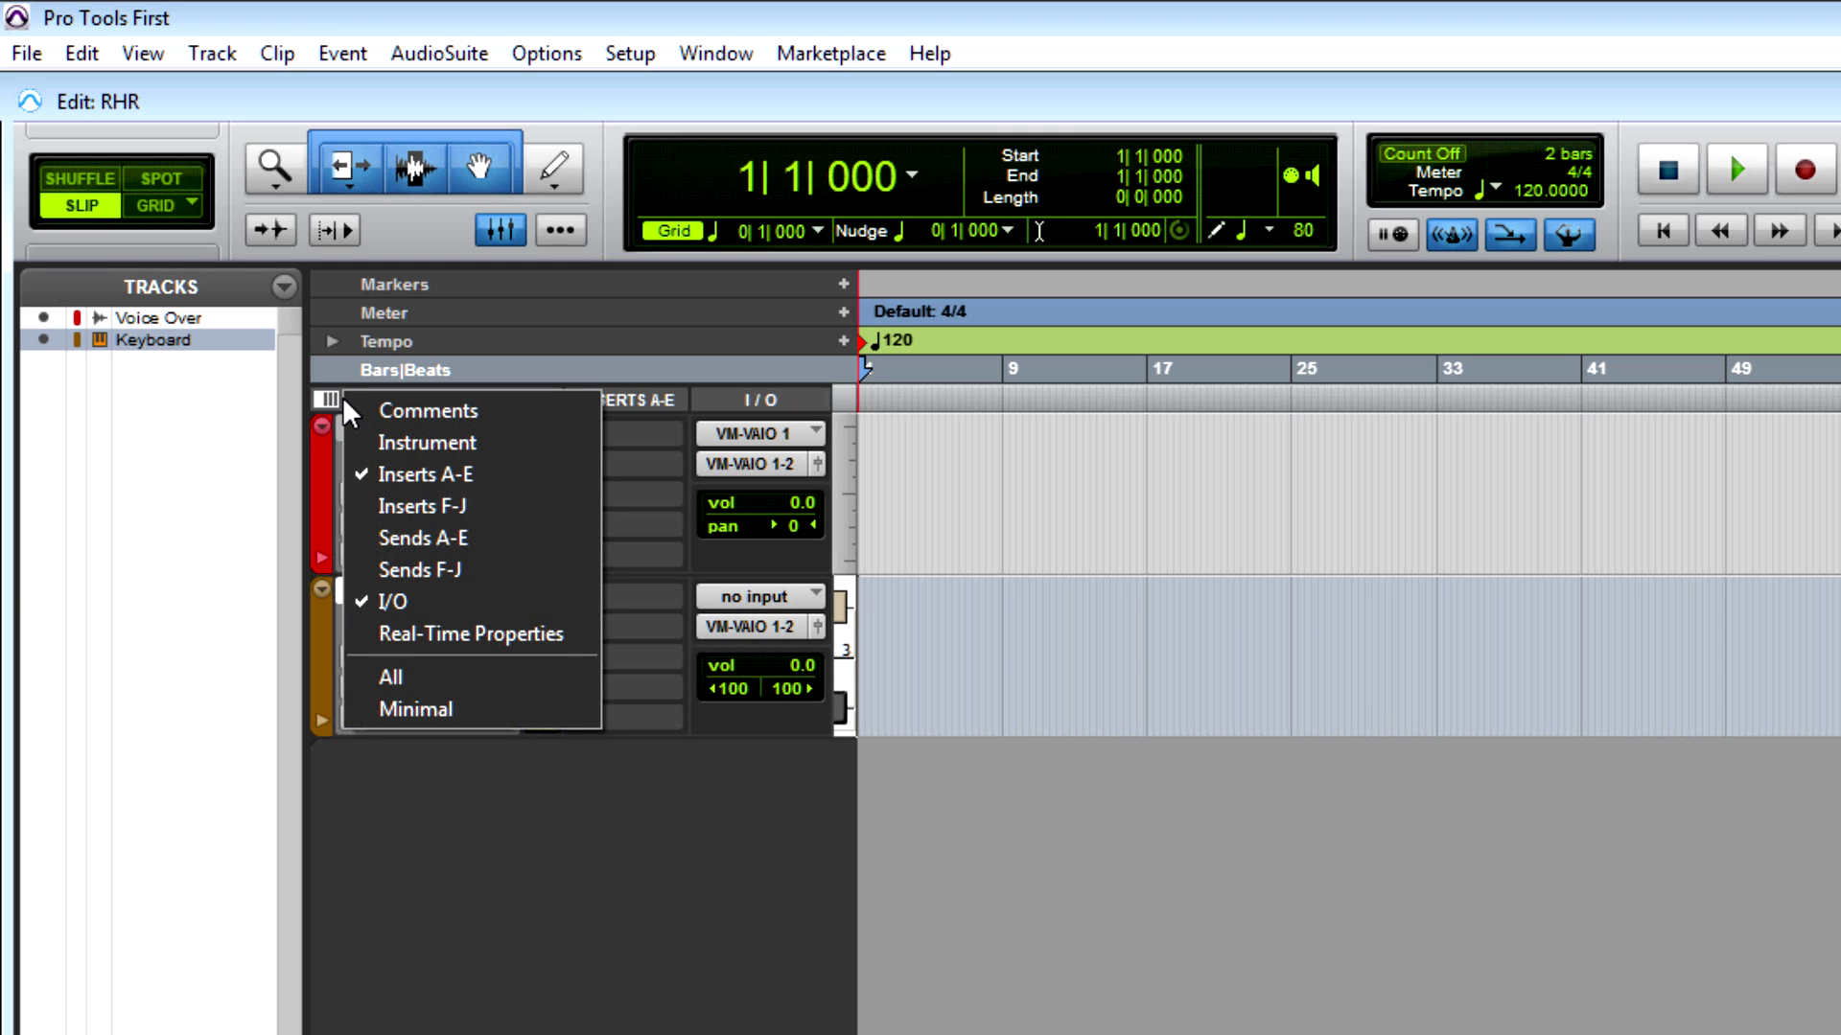
{"action": "left_click", "coordinate": [474, 532]}
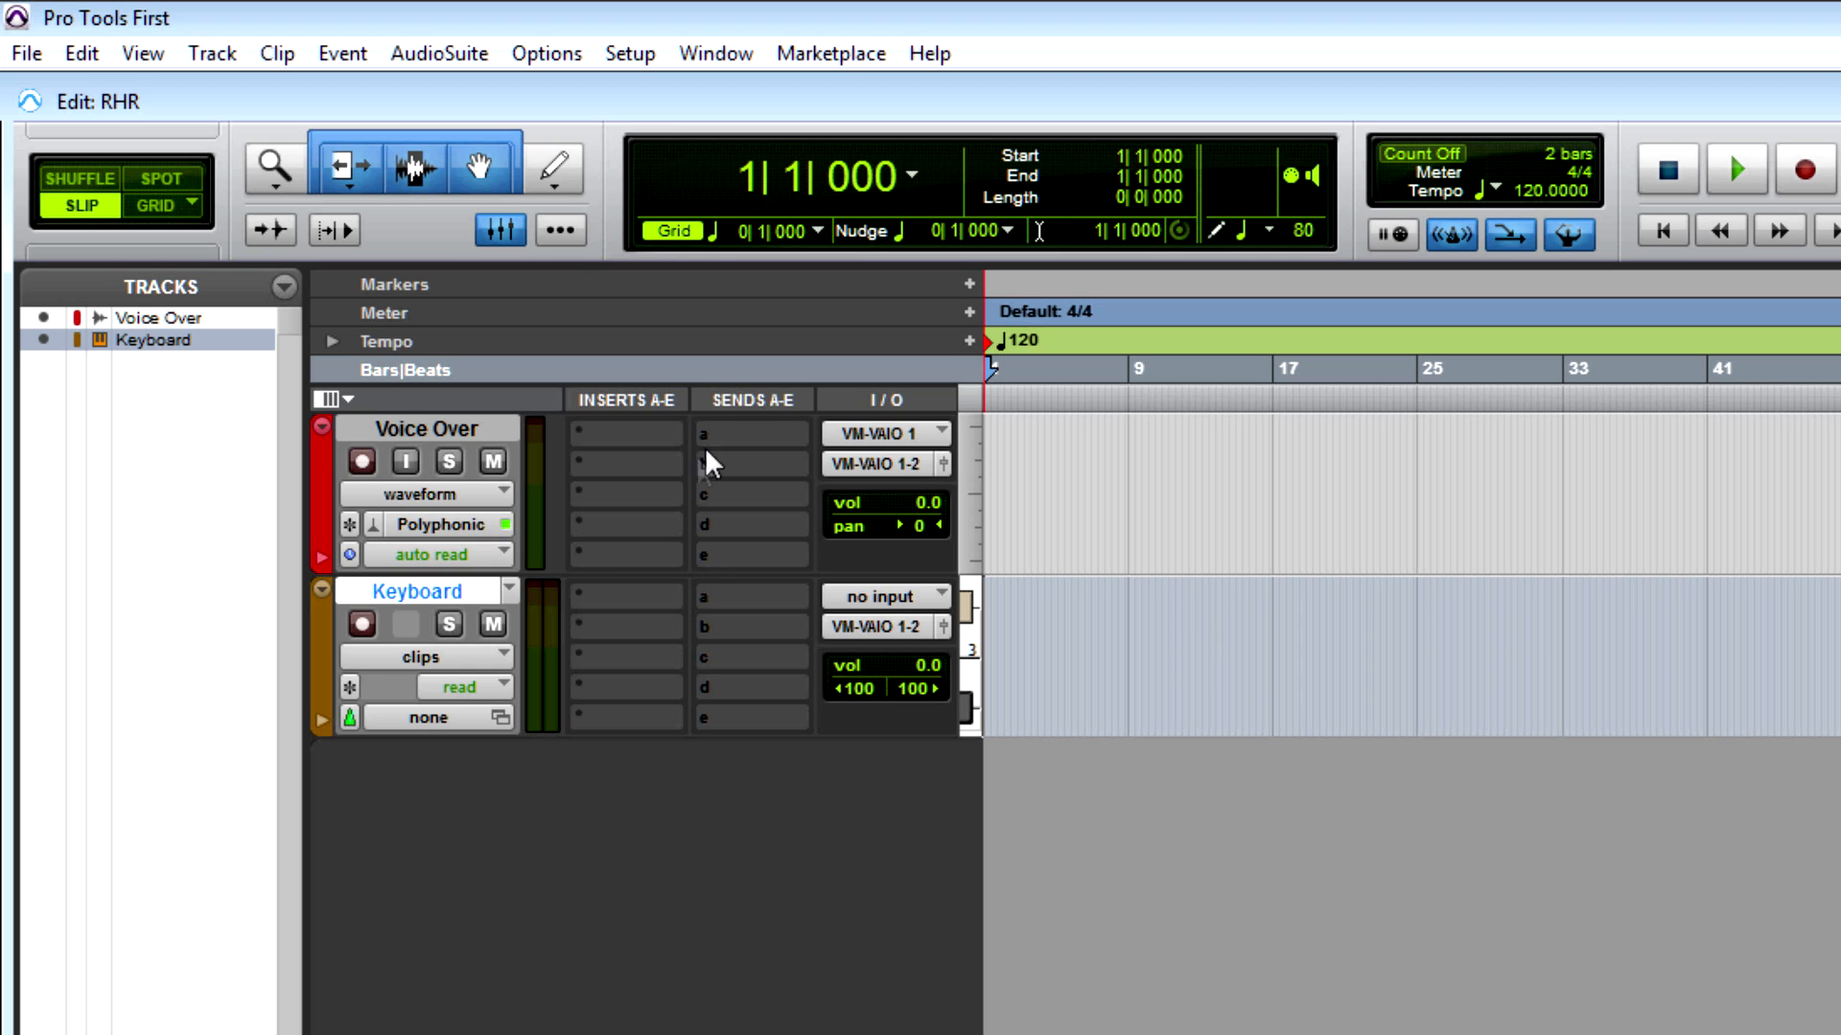
{"action": "left_click", "coordinate": [748, 400], "text": "alt"}
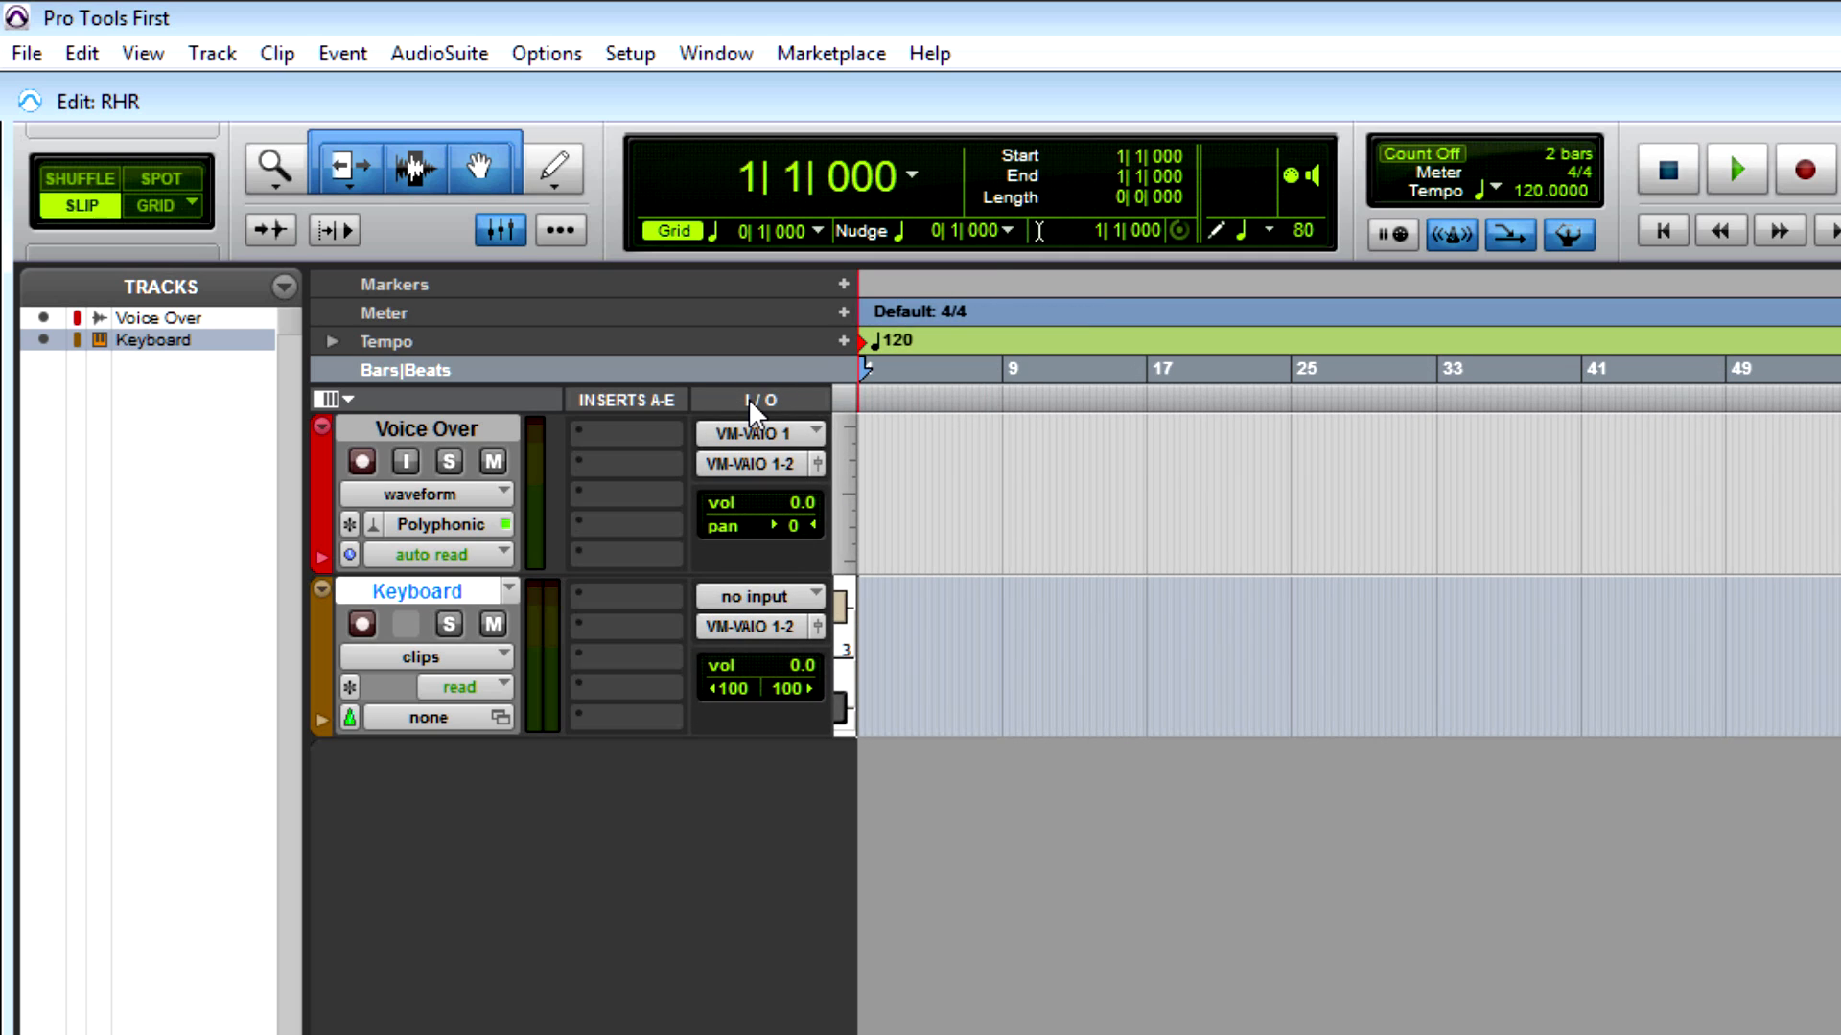
{"action": "left_click", "coordinate": [609, 397], "text": "alt"}
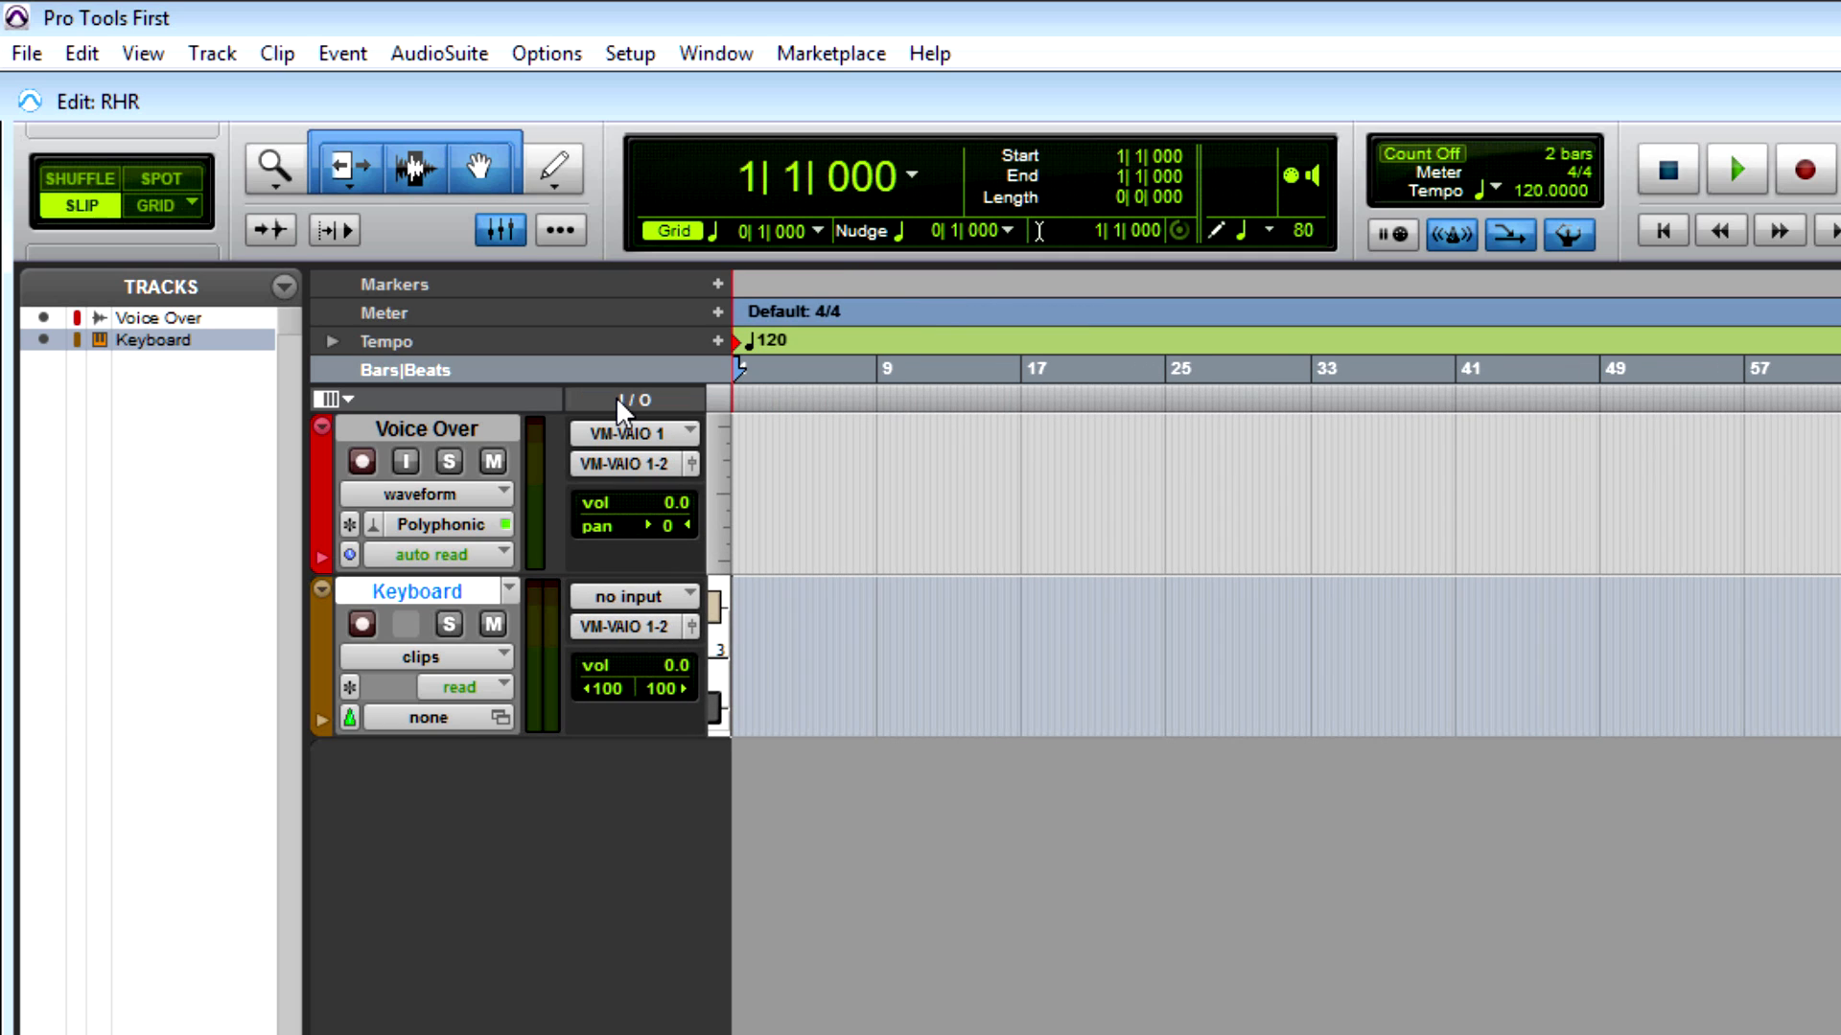
{"action": "left_click", "coordinate": [633, 399], "text": "alt"}
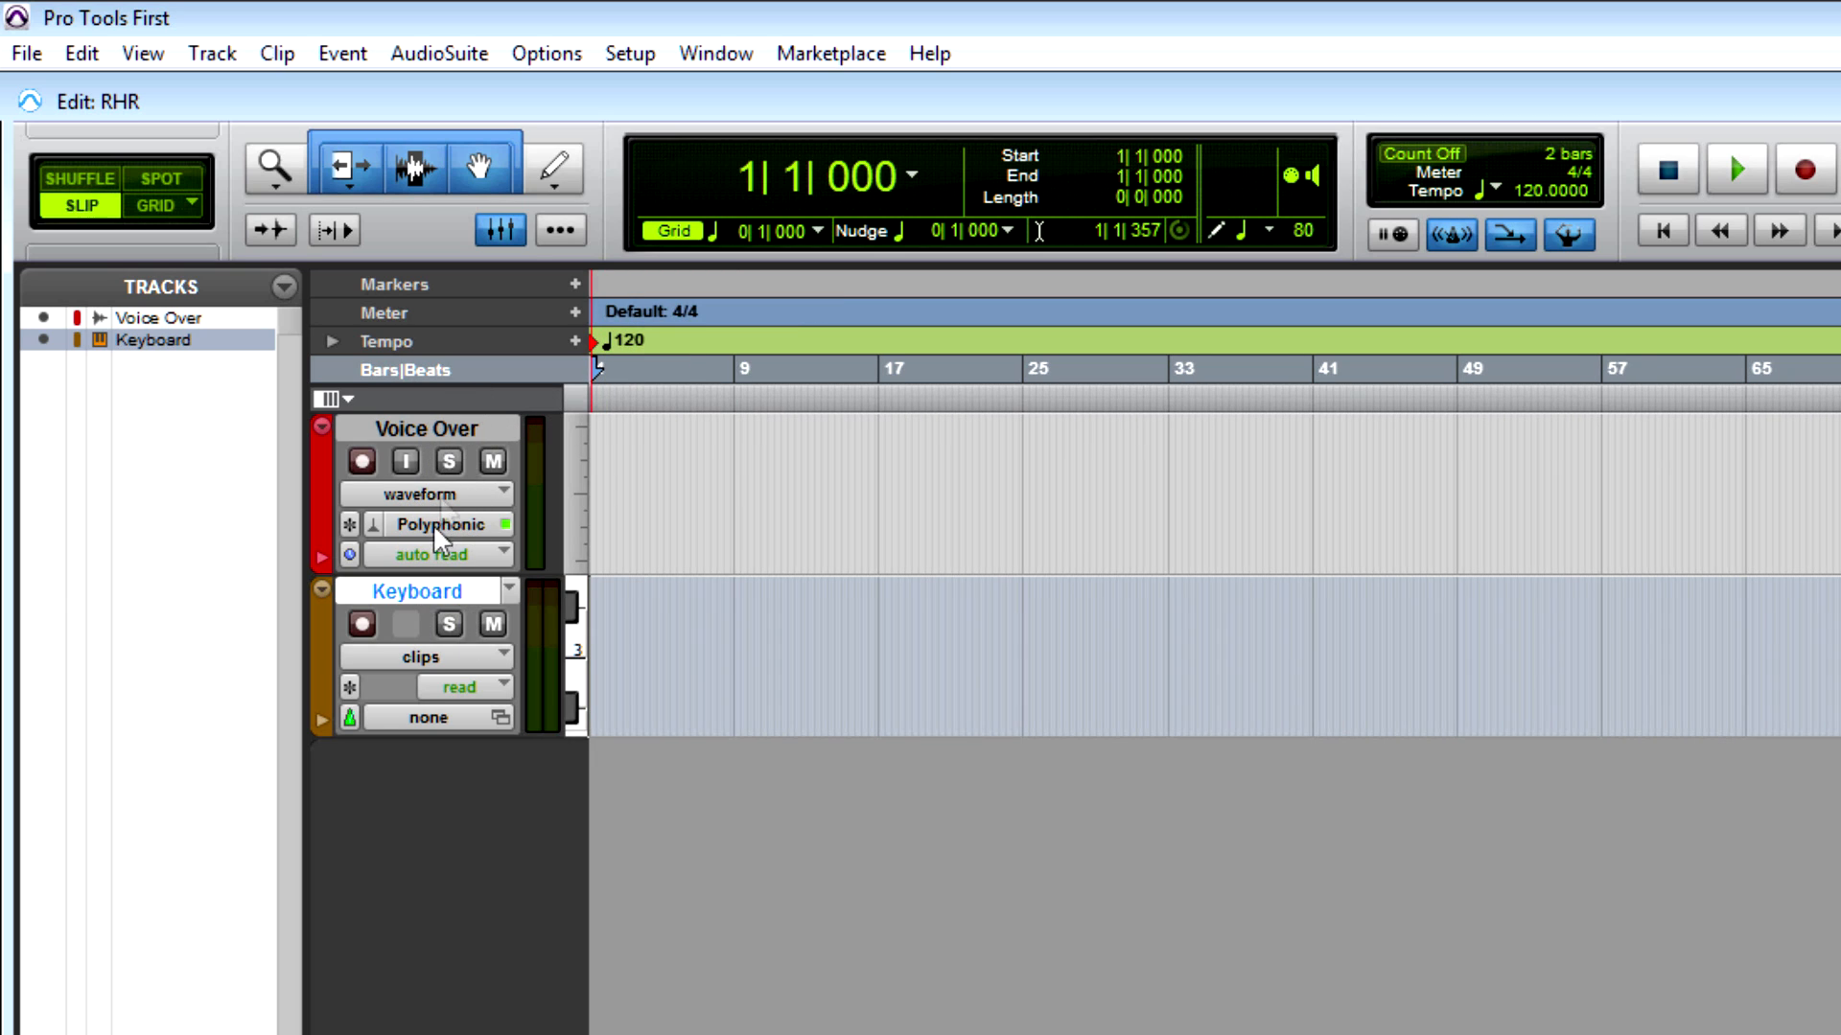
- Add the Voice Over track to the selection, and show the I/O and Inserts A-E columns in the Edit window
{"action": "left_click", "coordinate": [434, 431], "text": "shift"}
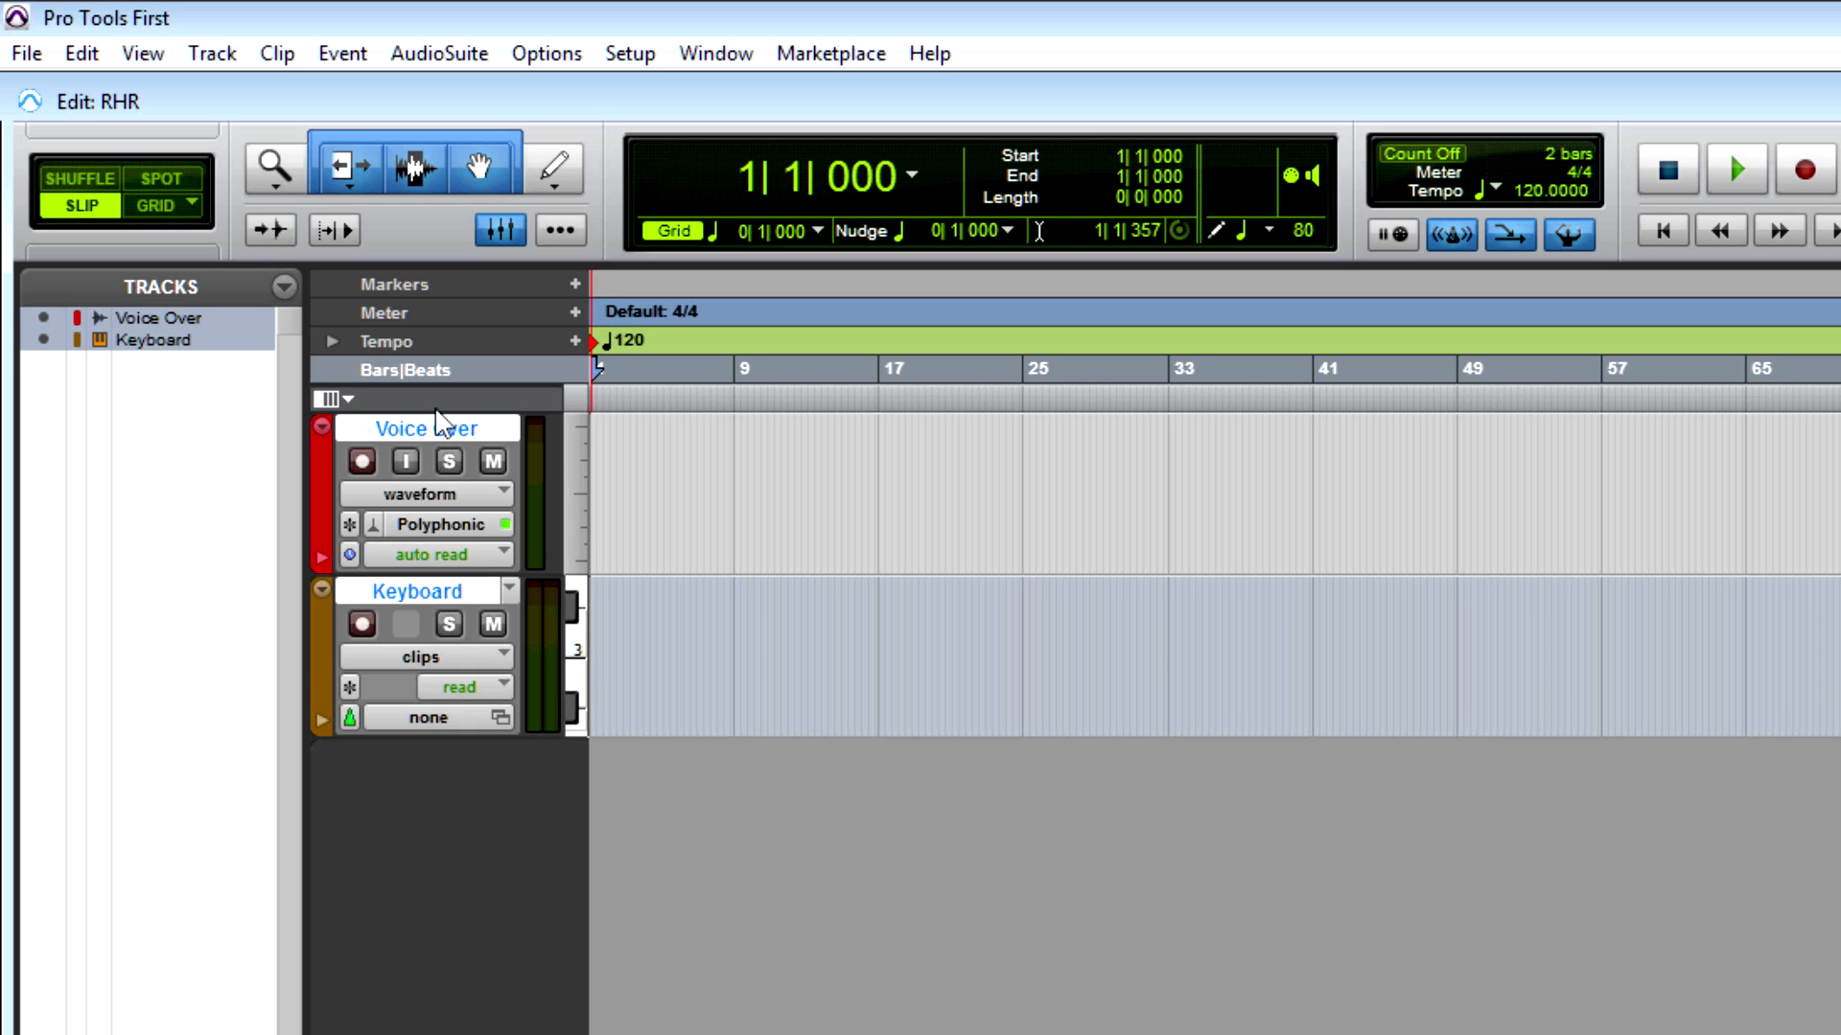
{"action": "left_click", "coordinate": [343, 399]}
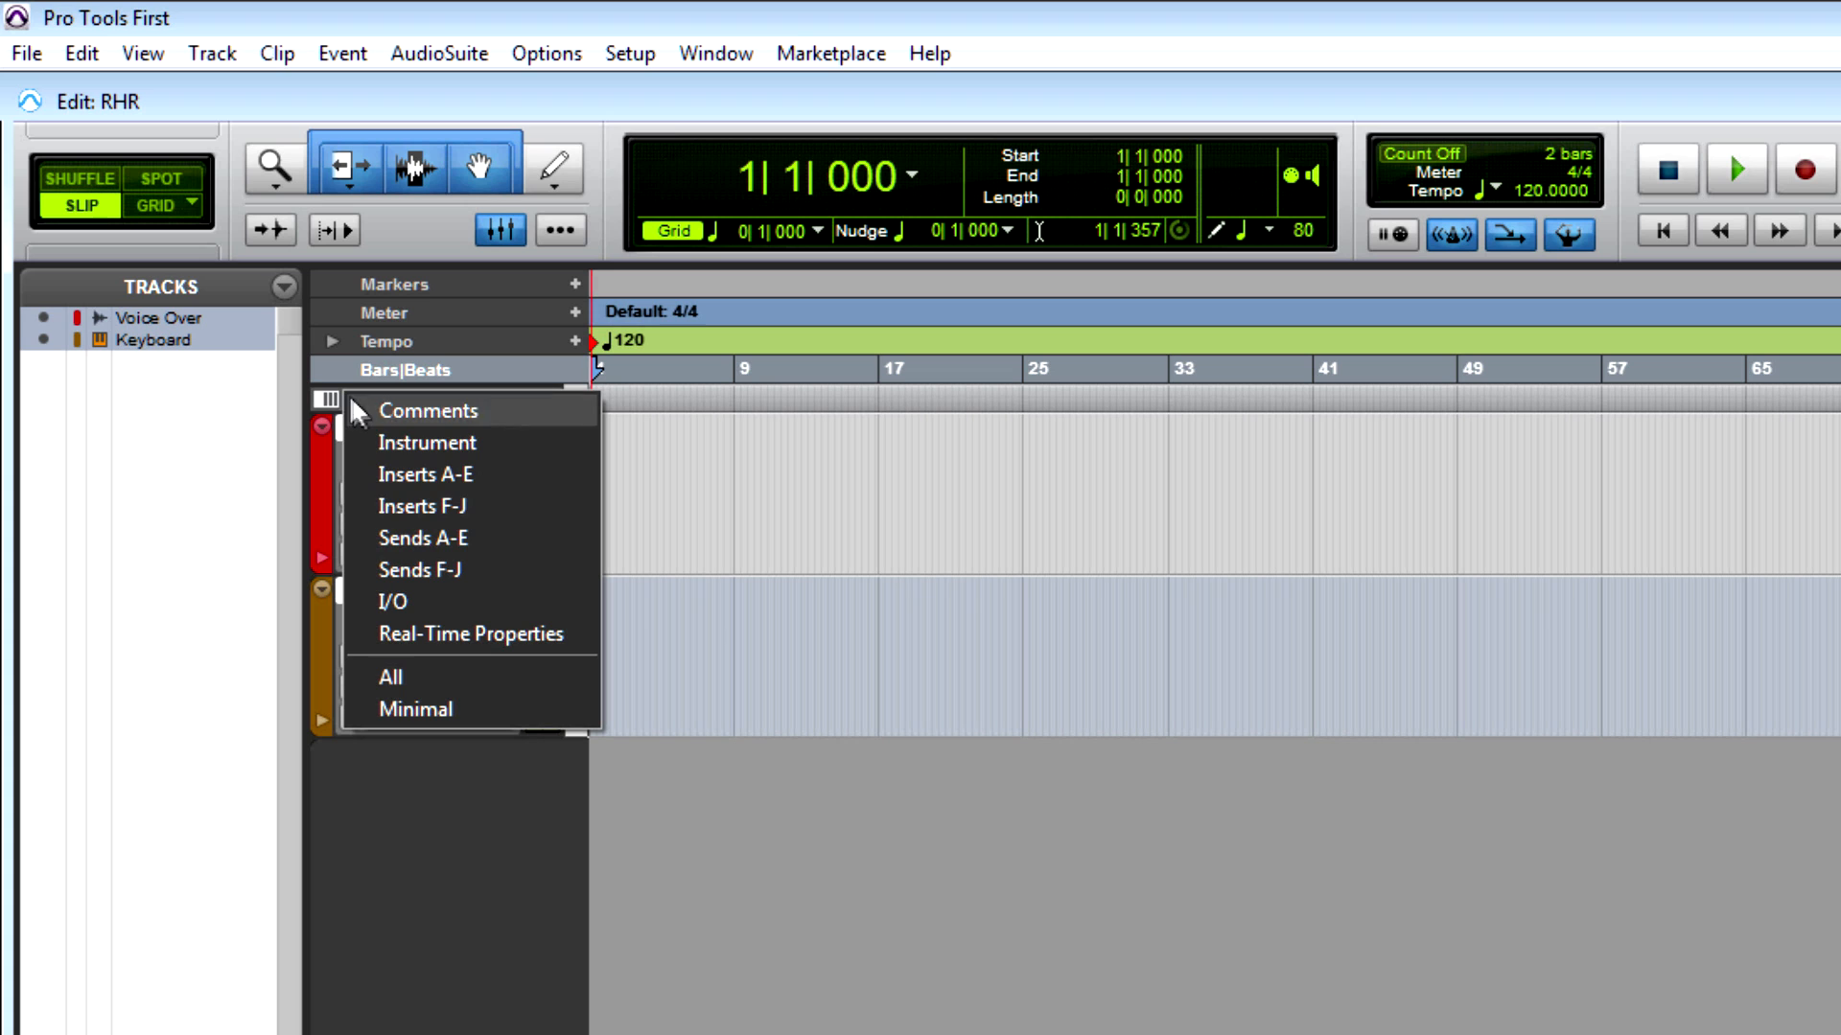
{"action": "left_click", "coordinate": [393, 601]}
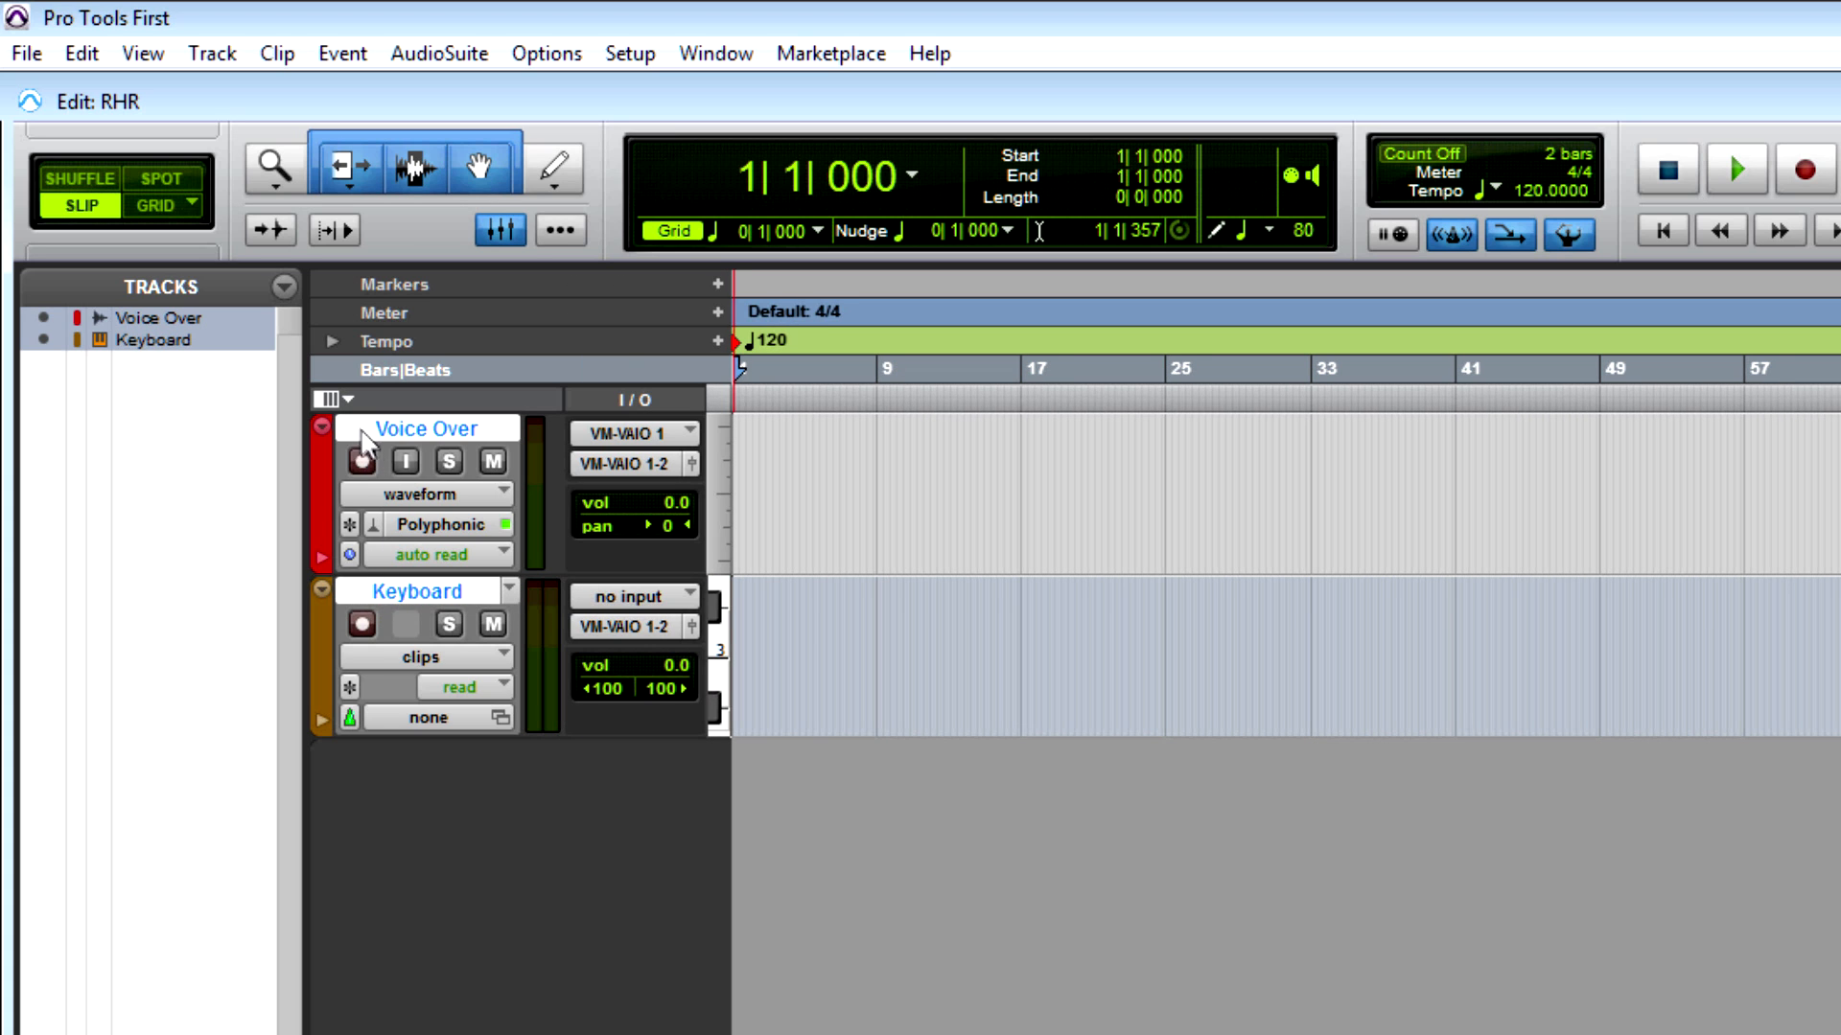
{"action": "left_click", "coordinate": [328, 398]}
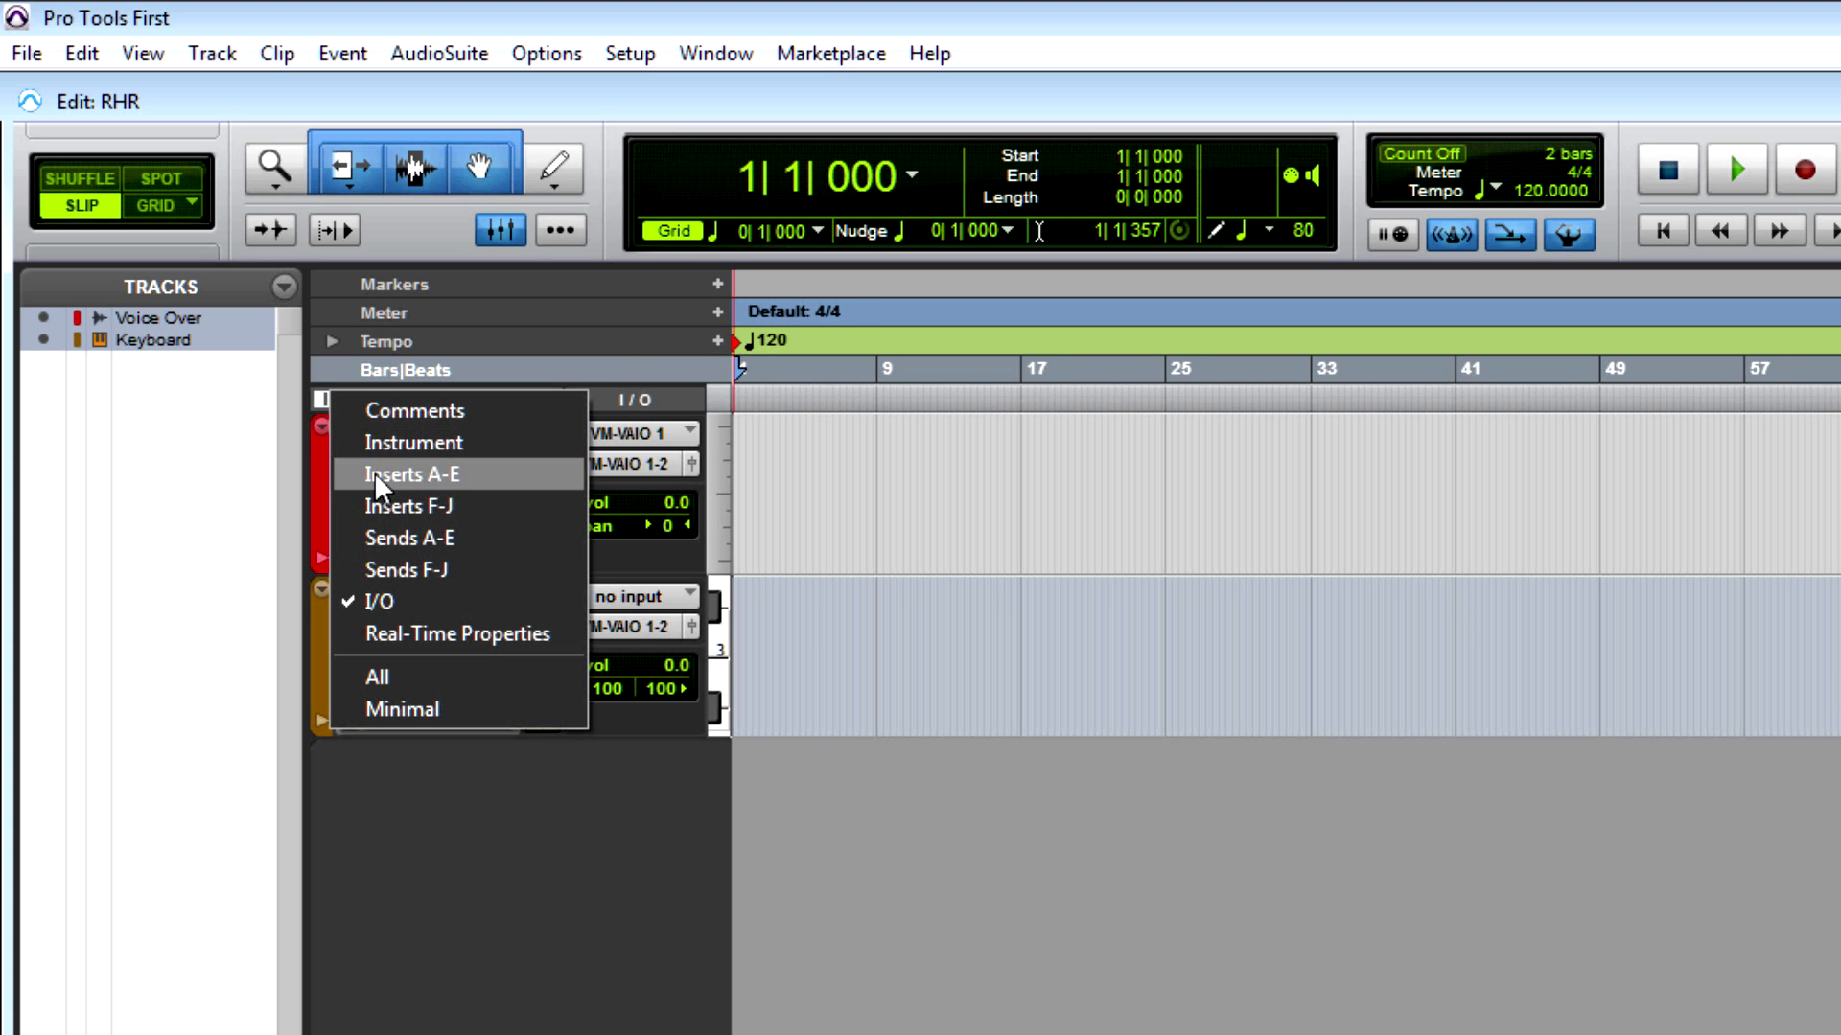
{"action": "left_click", "coordinate": [374, 473]}
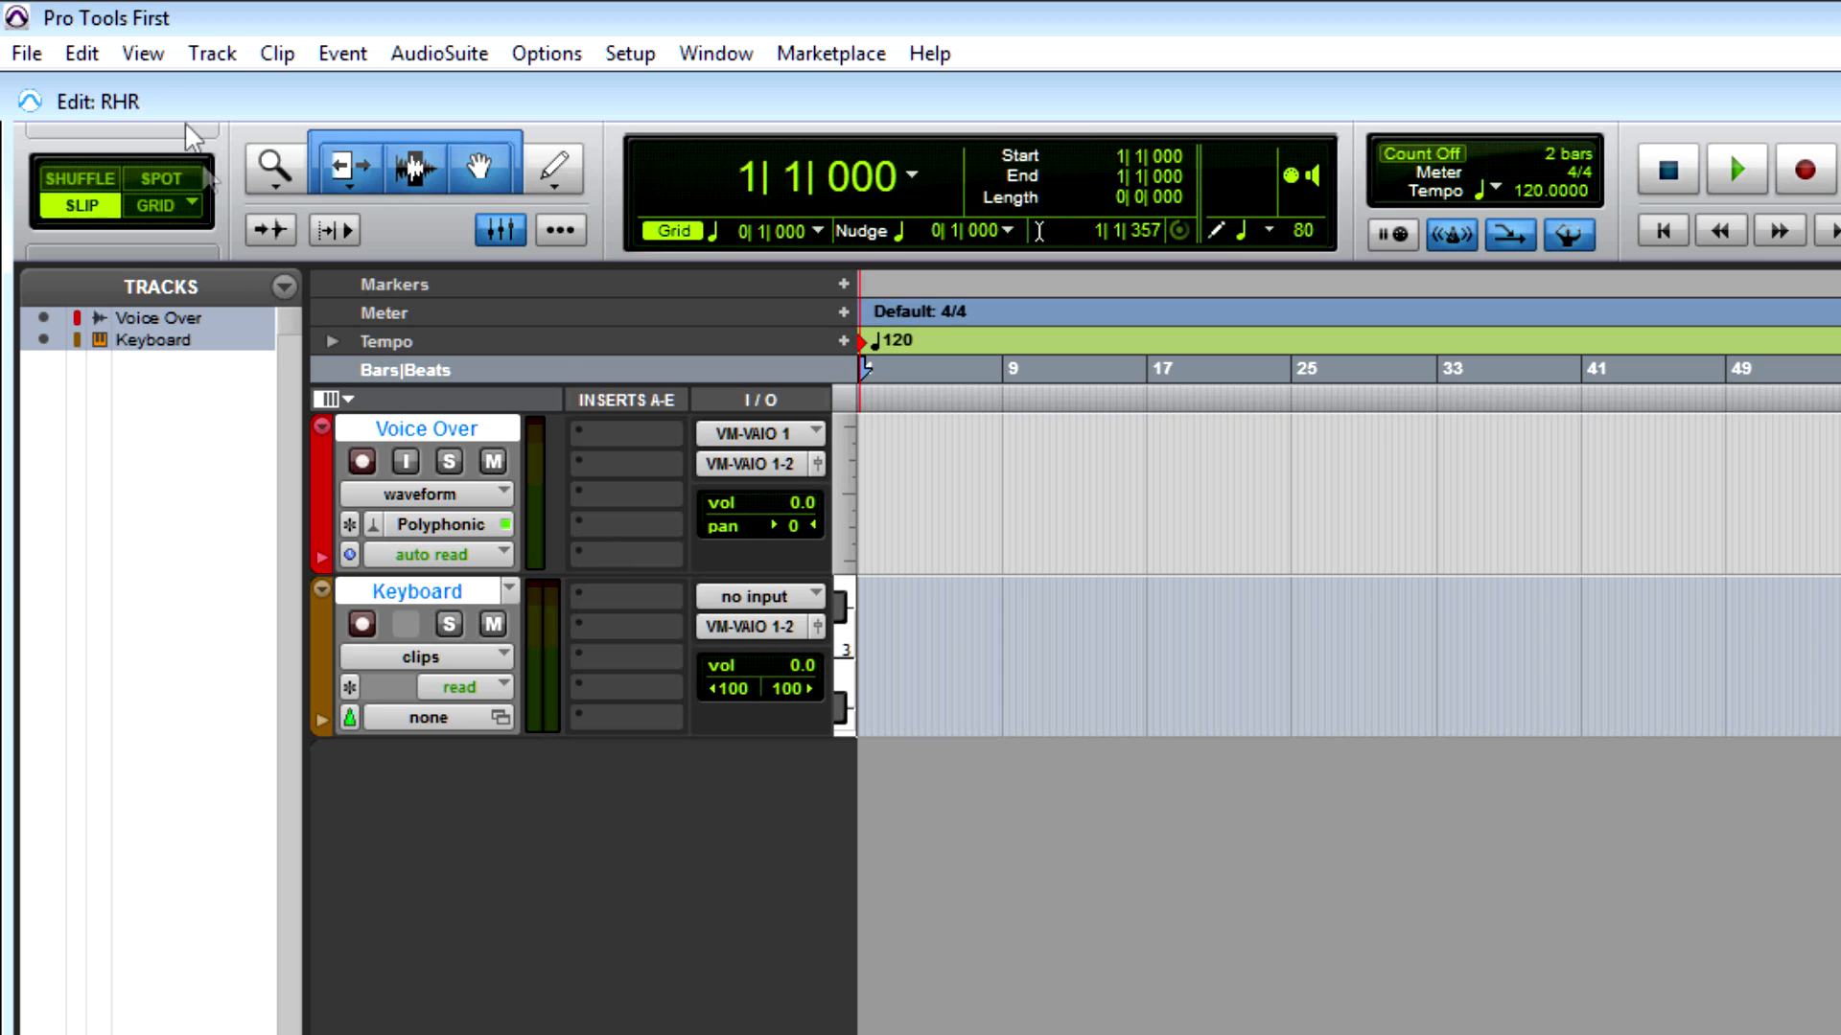
- Create one new stereo Master Fader track with its timebase in Samples
{"action": "left_click", "coordinate": [199, 55]}
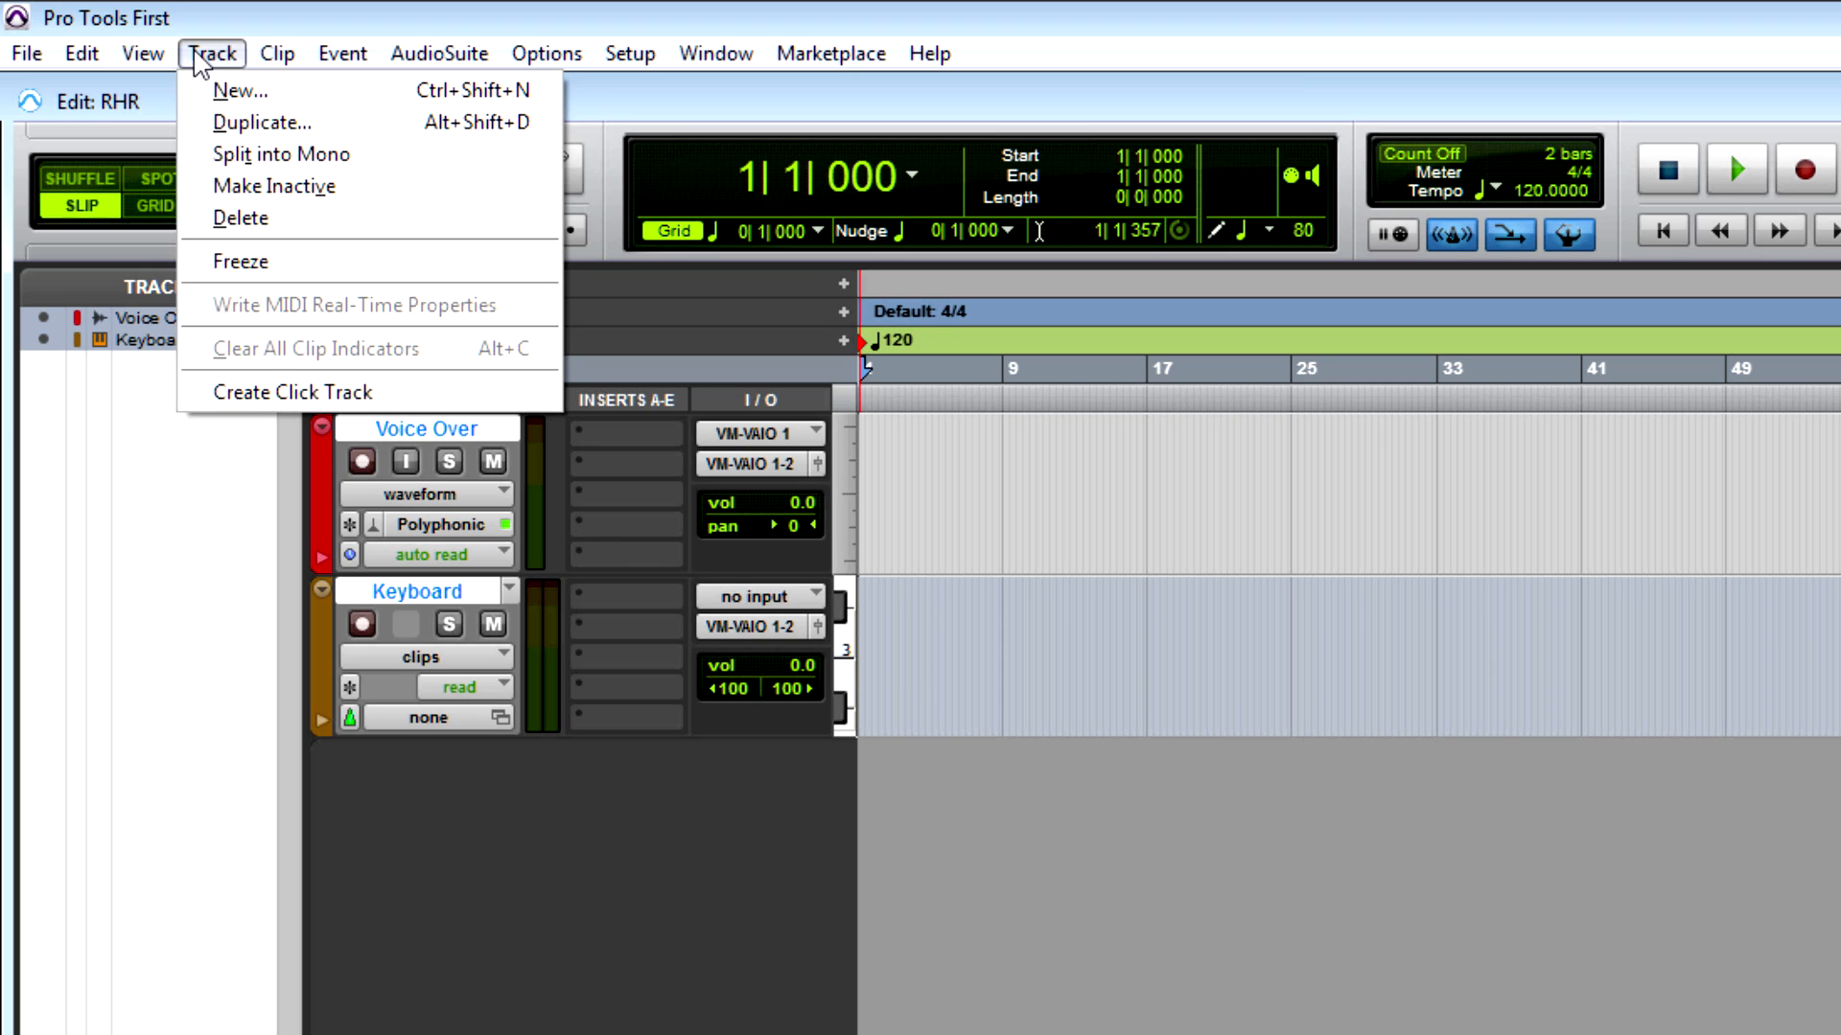
{"action": "left_click", "coordinate": [195, 53]}
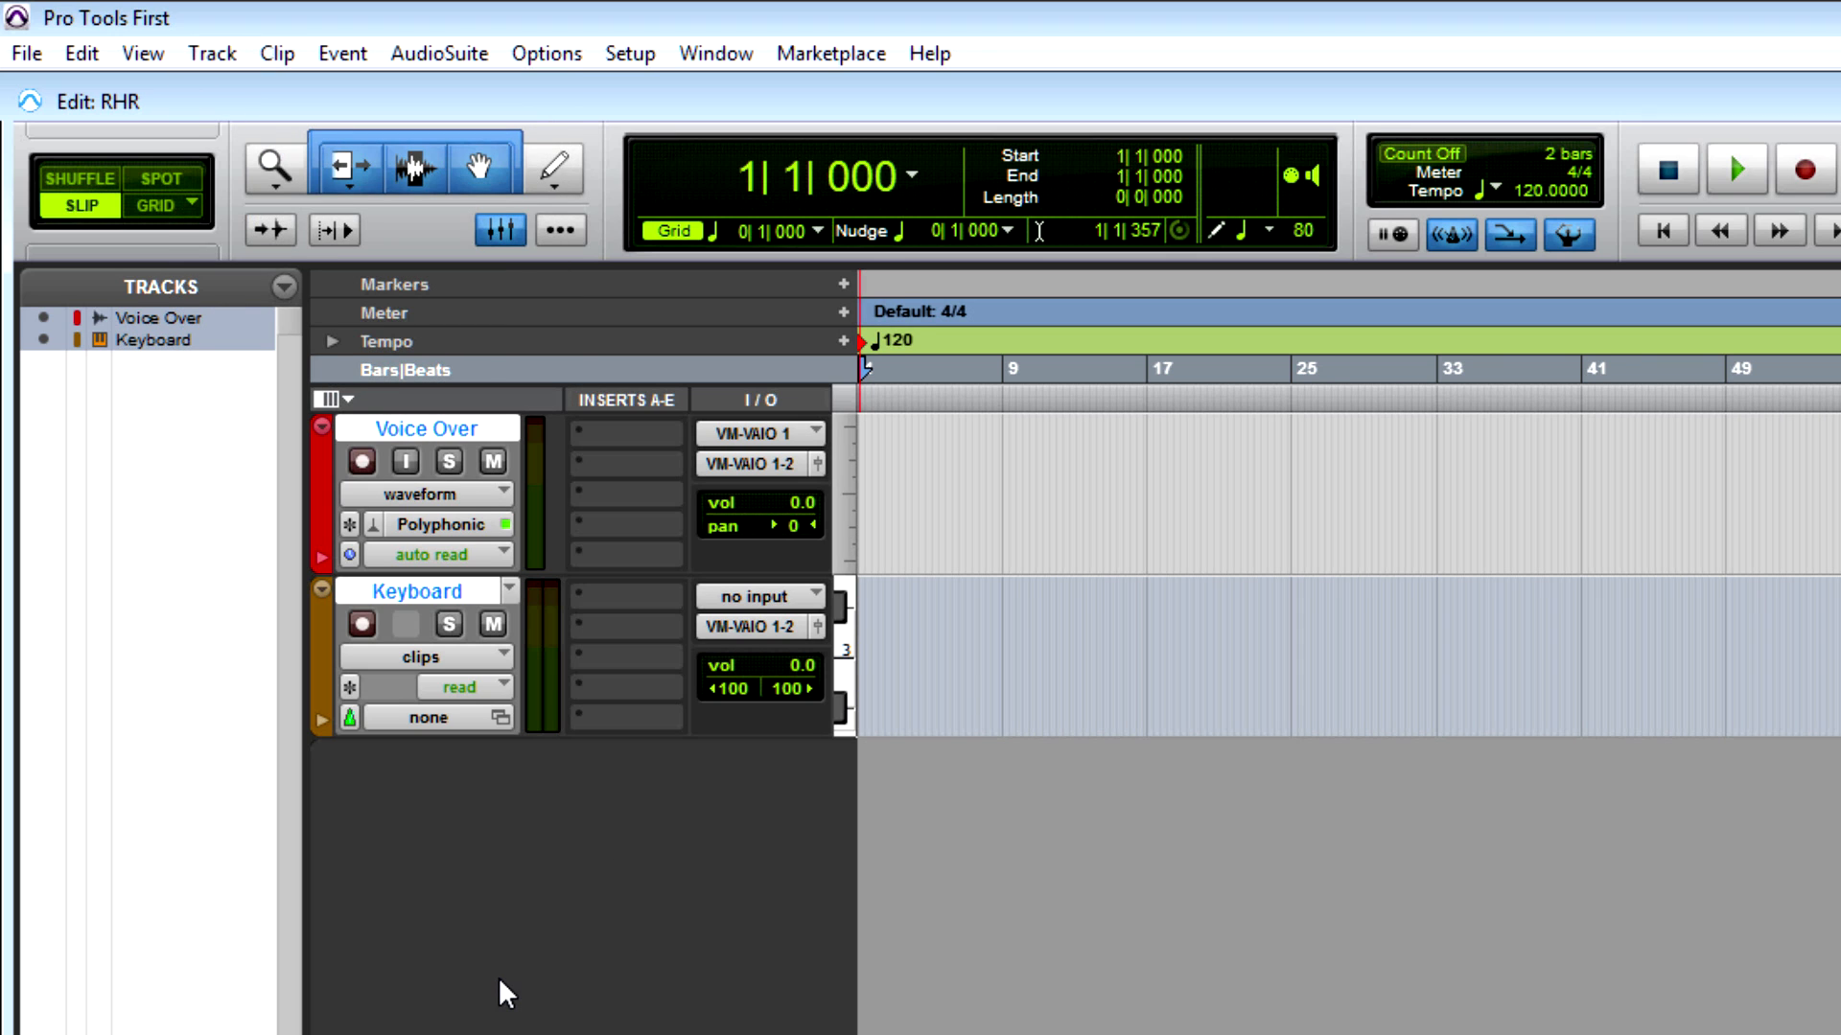
{"action": "key", "text": "ctrl+shift+n"}
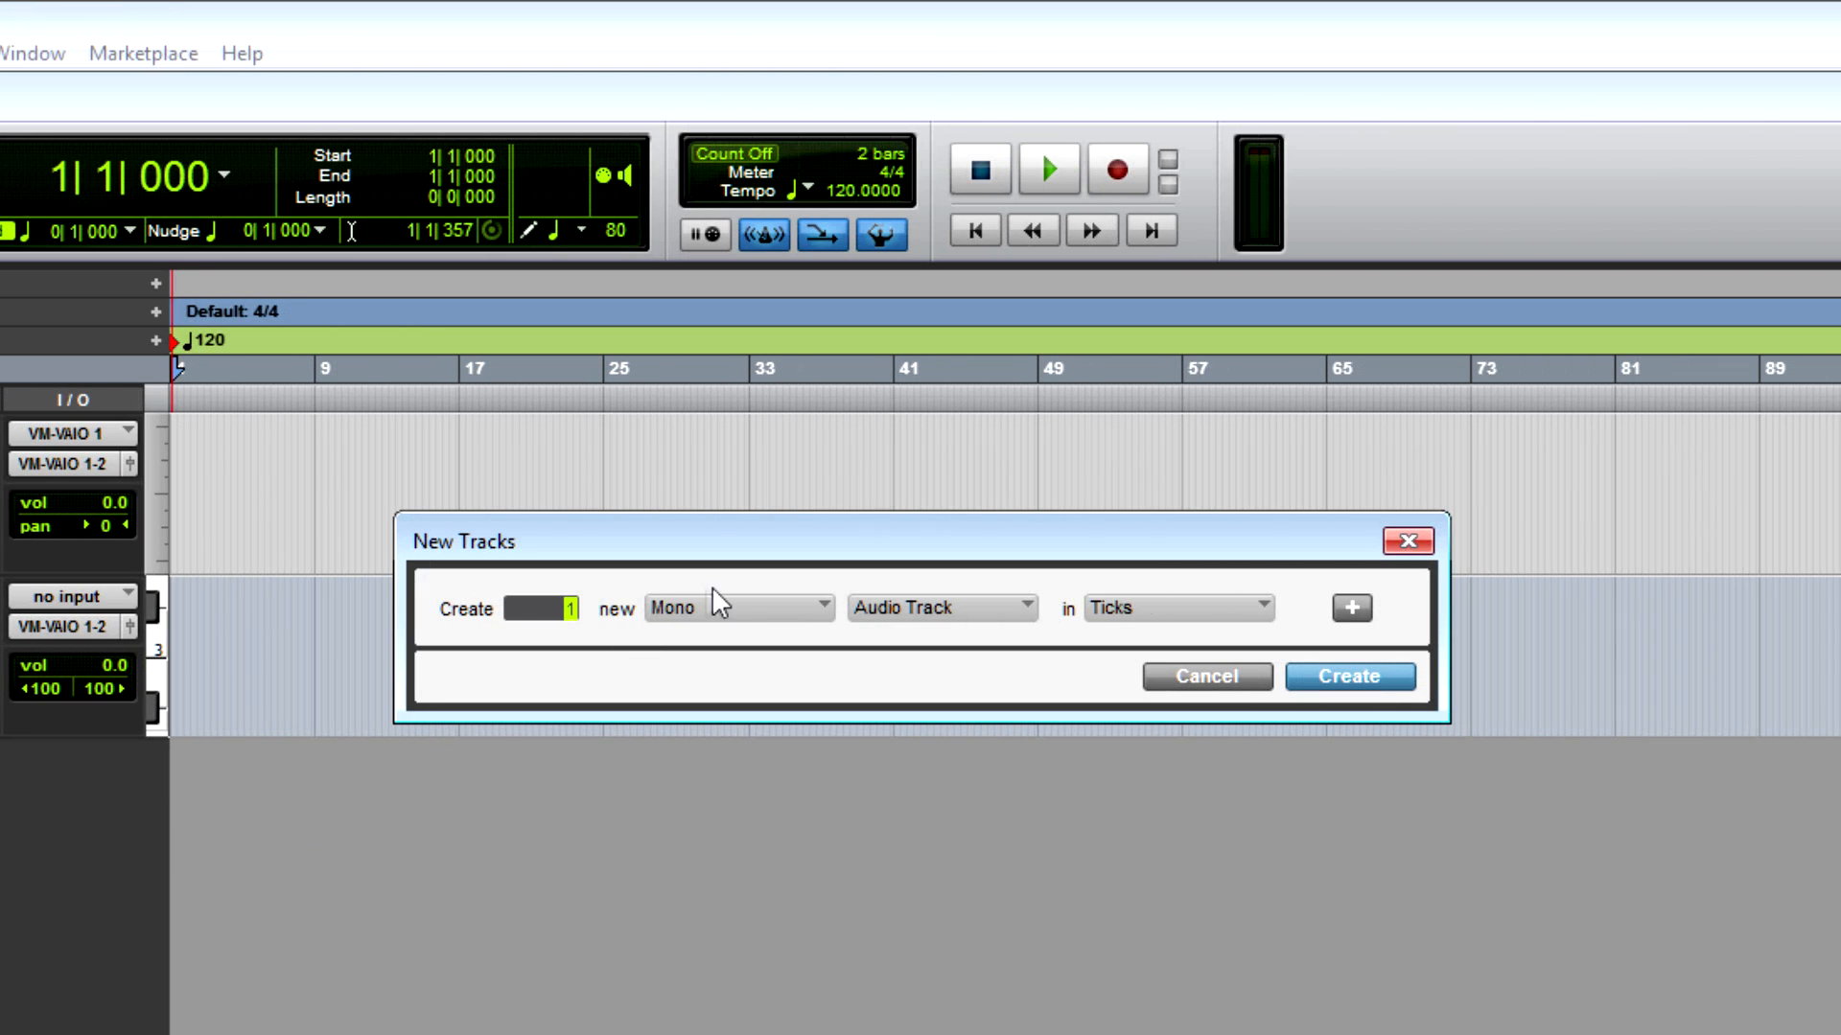
{"action": "left_click", "coordinate": [738, 608]}
{"action": "left_click", "coordinate": [764, 641]}
{"action": "left_click", "coordinate": [914, 608]}
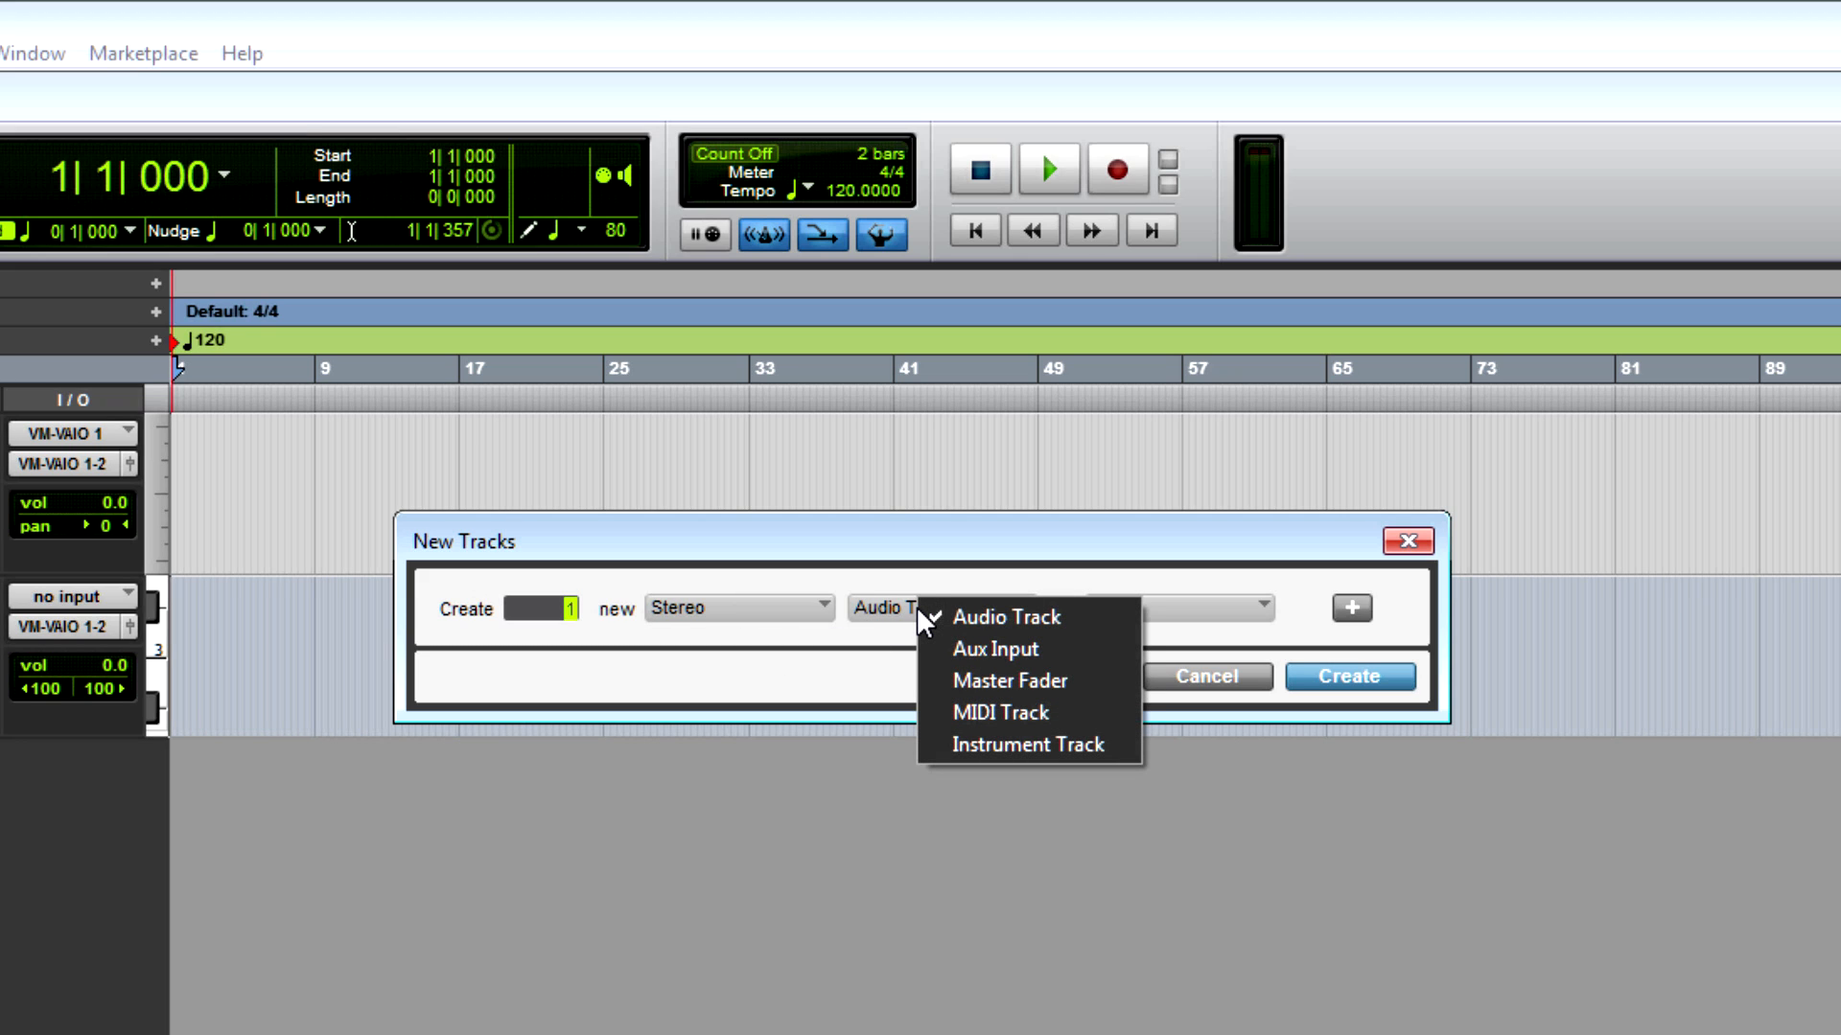
{"action": "left_click", "coordinate": [999, 680]}
{"action": "left_click", "coordinate": [1127, 623]}
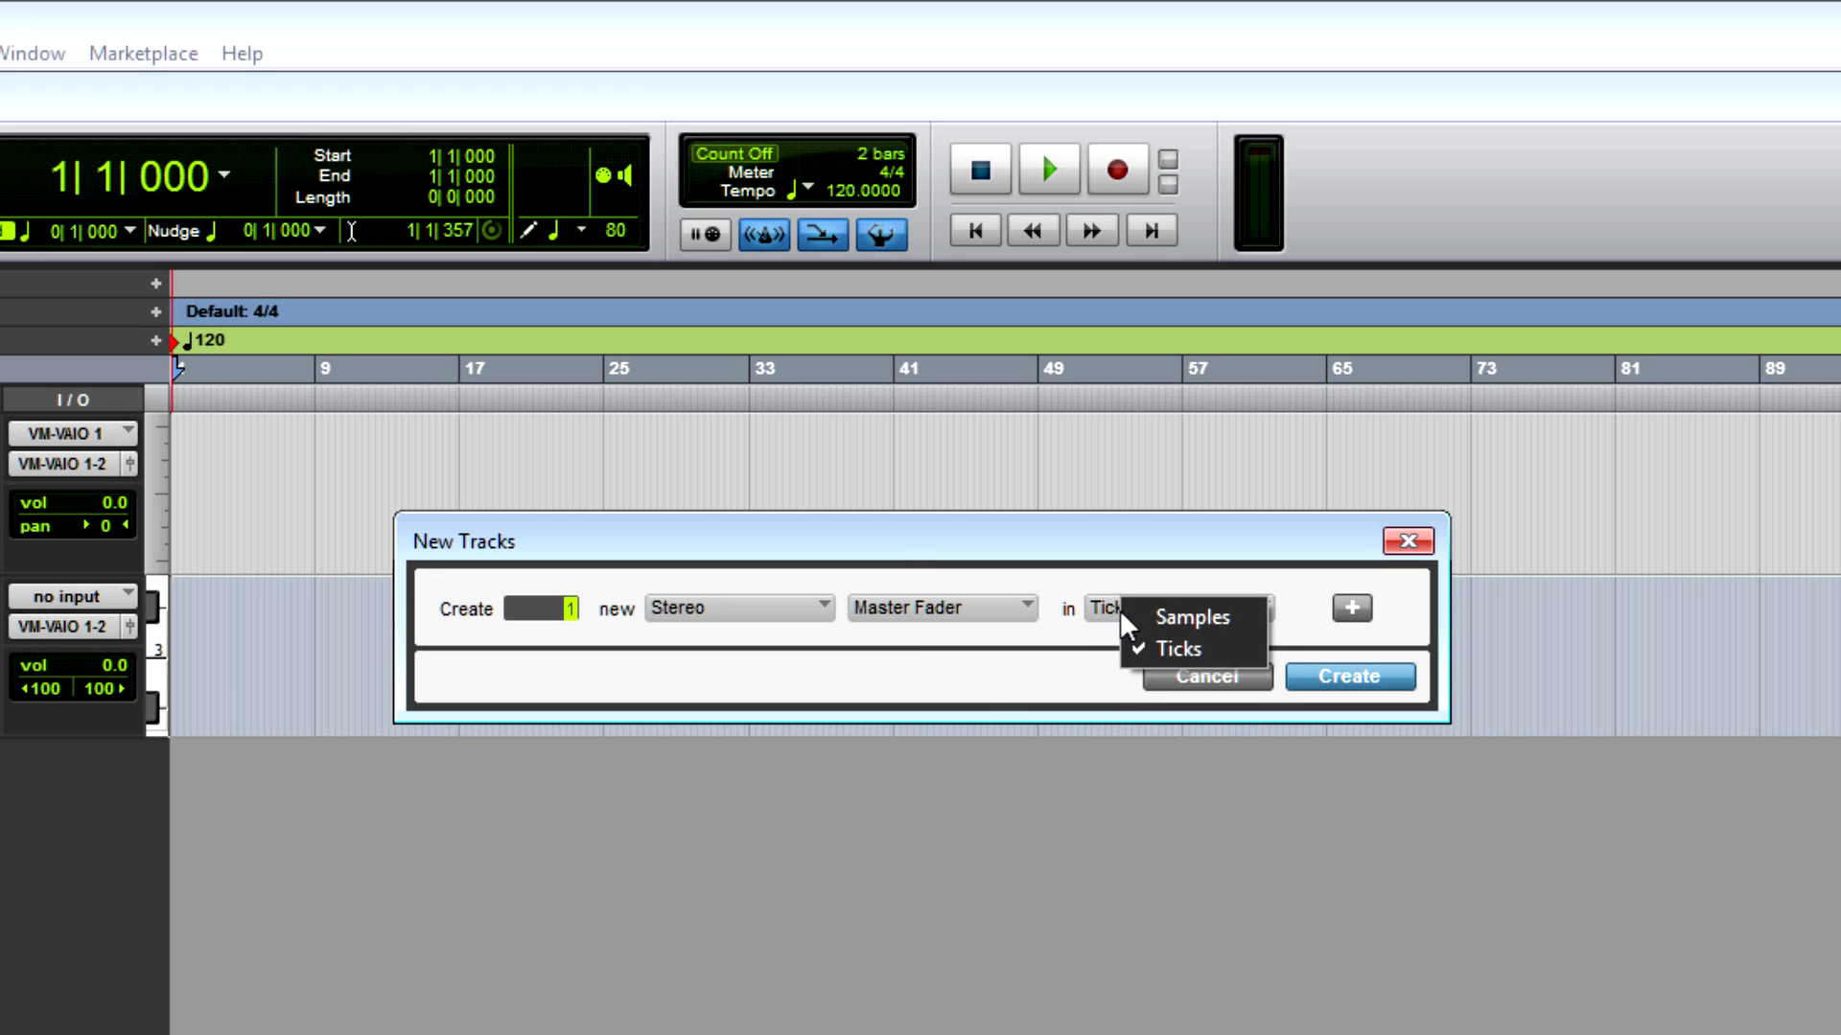
{"action": "left_click", "coordinate": [1151, 615]}
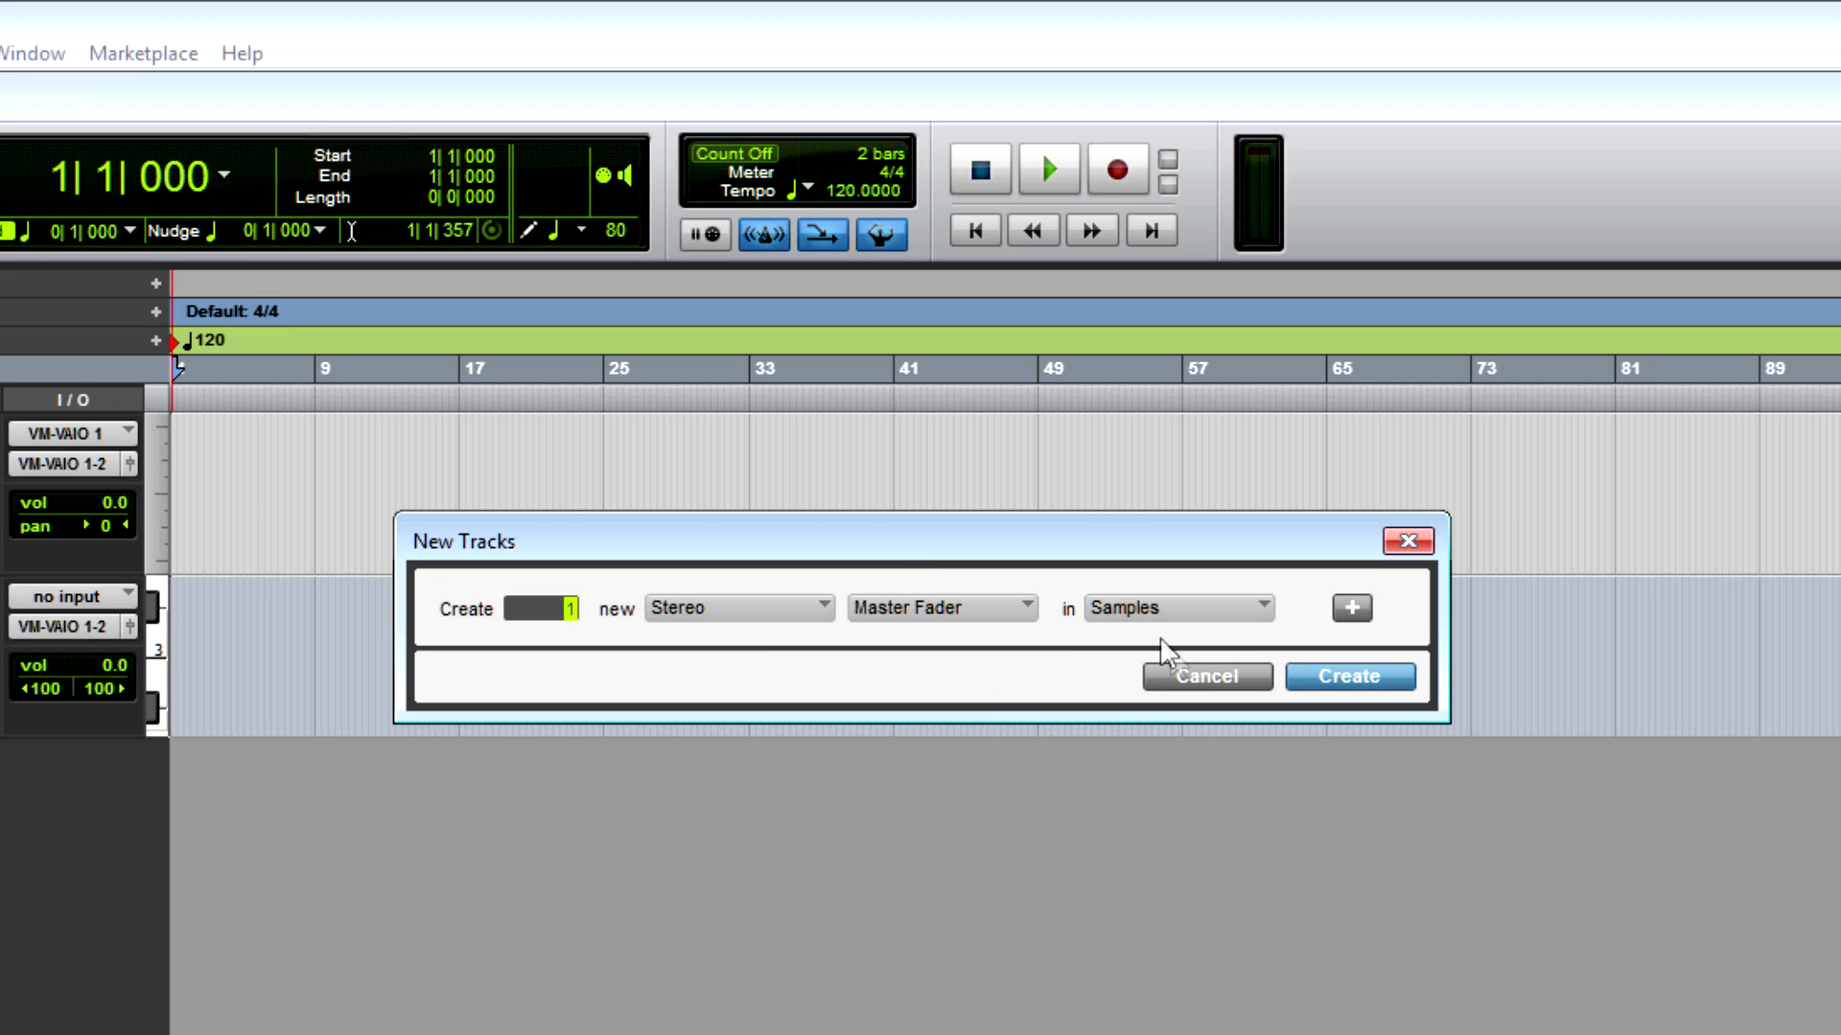
{"action": "left_click", "coordinate": [1358, 676]}
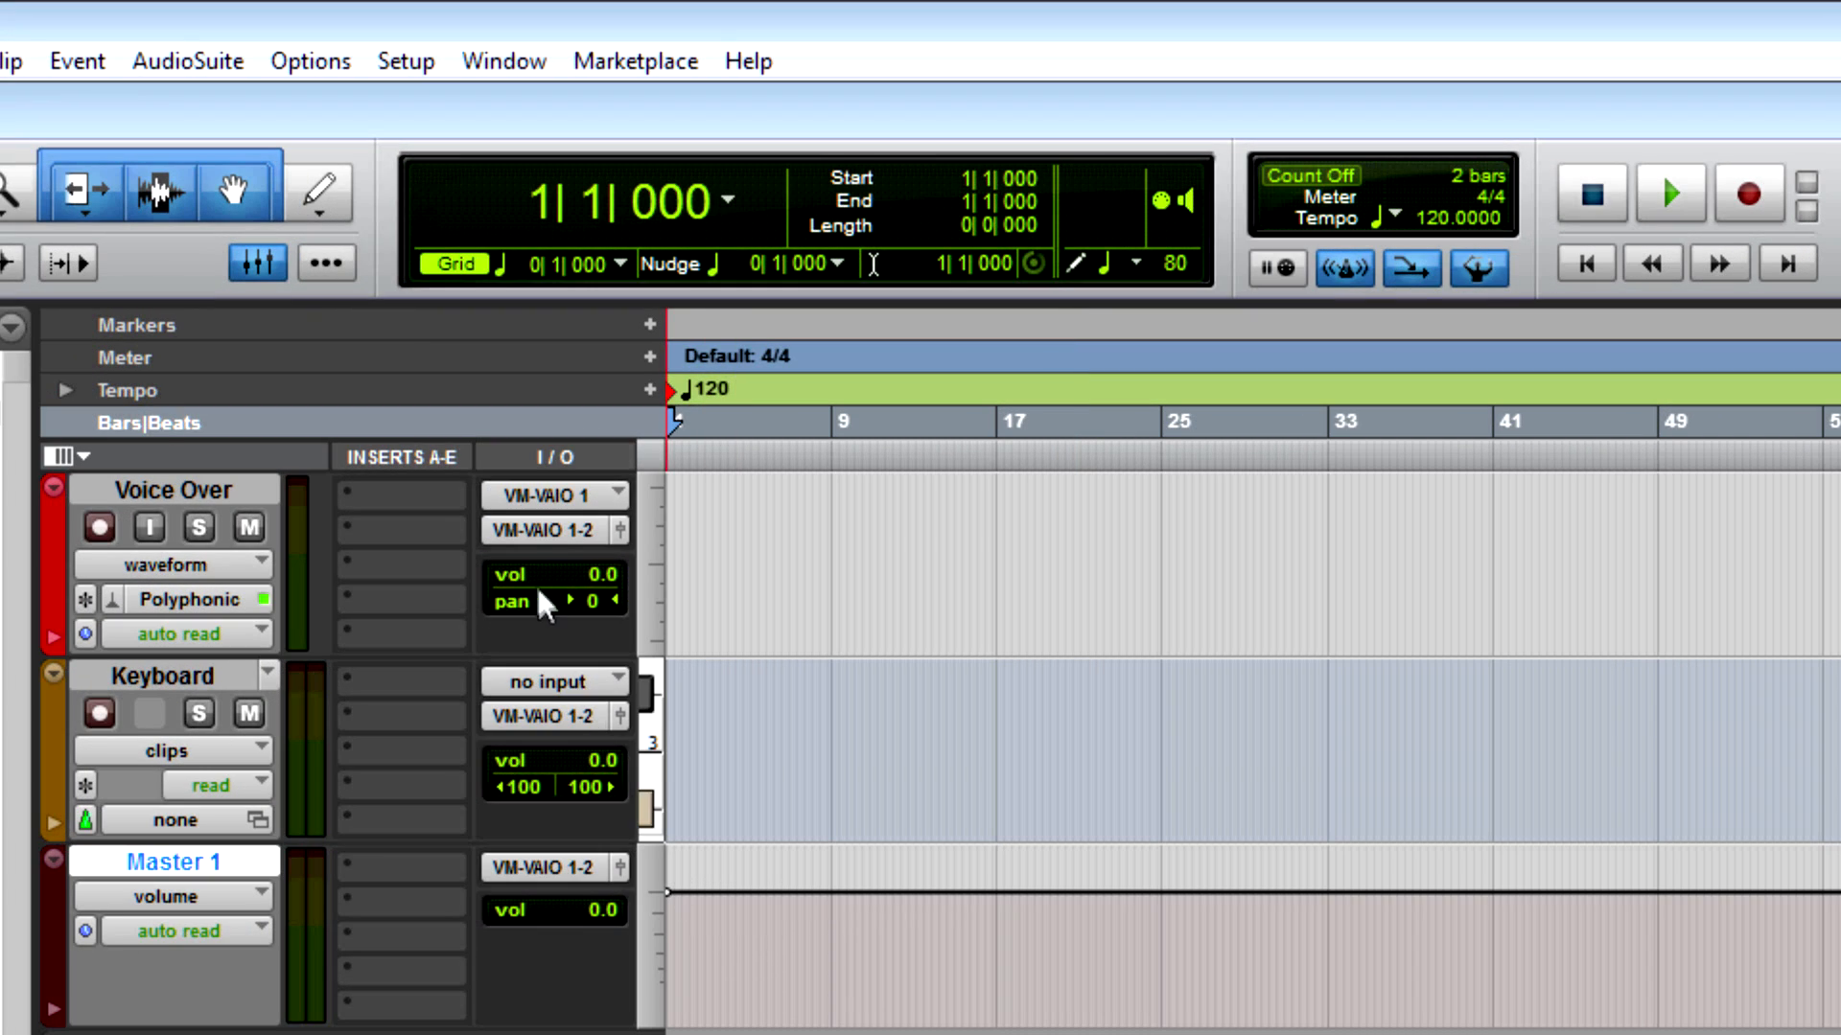
- Look through the interface inputs offered for the Voice Over track, and check the input routing in the VoiceMeeter window
{"action": "left_click", "coordinate": [560, 496]}
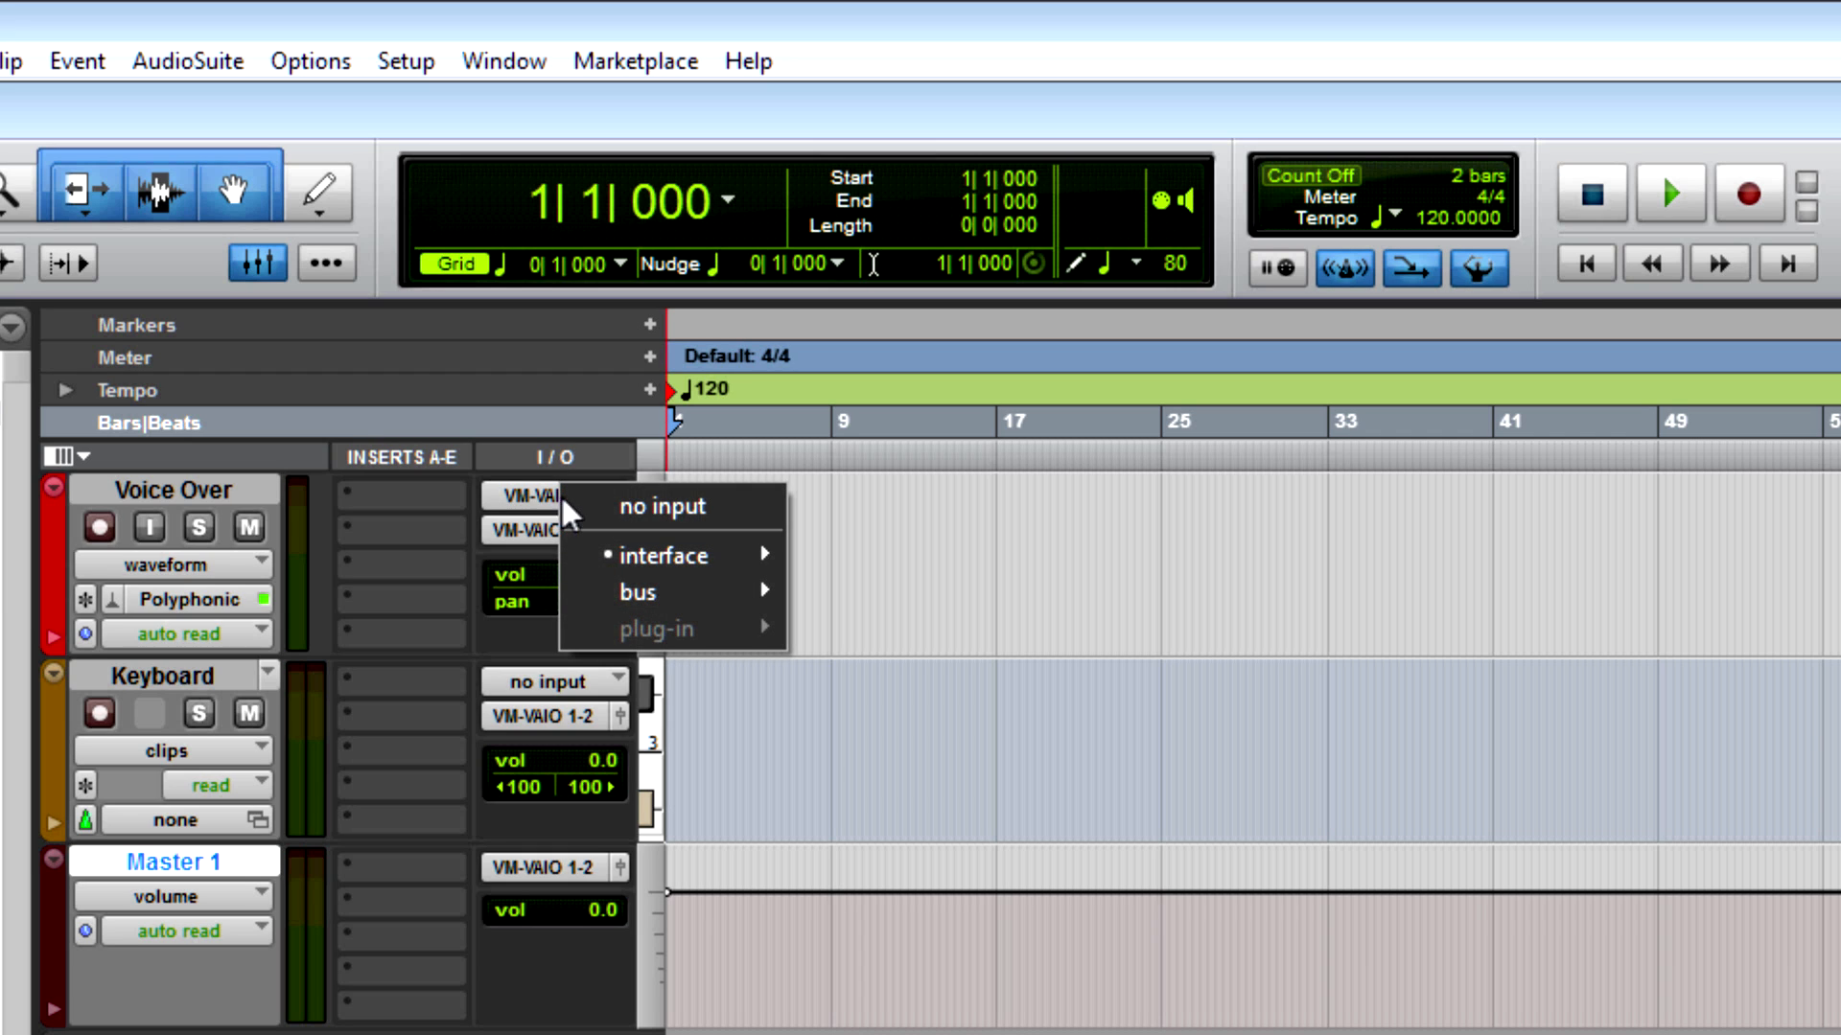
{"action": "mouse_move", "coordinate": [630, 550]}
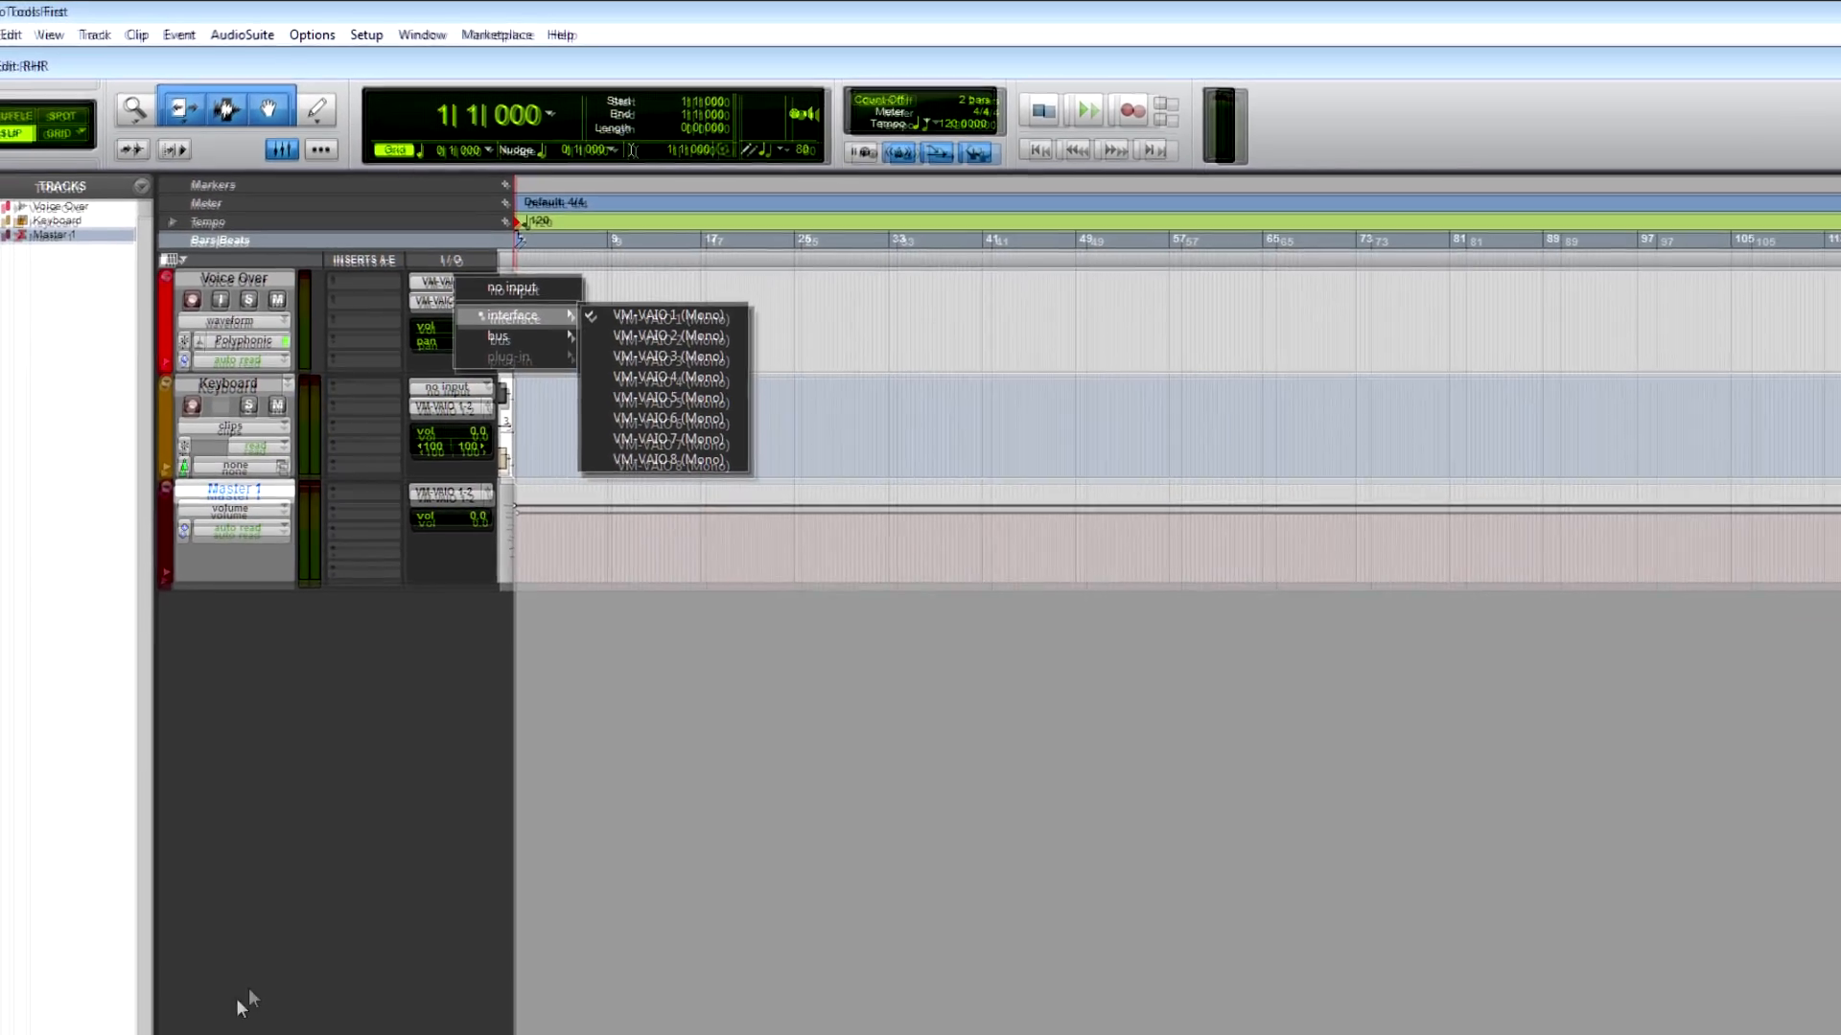
{"action": "left_click", "coordinate": [264, 1016]}
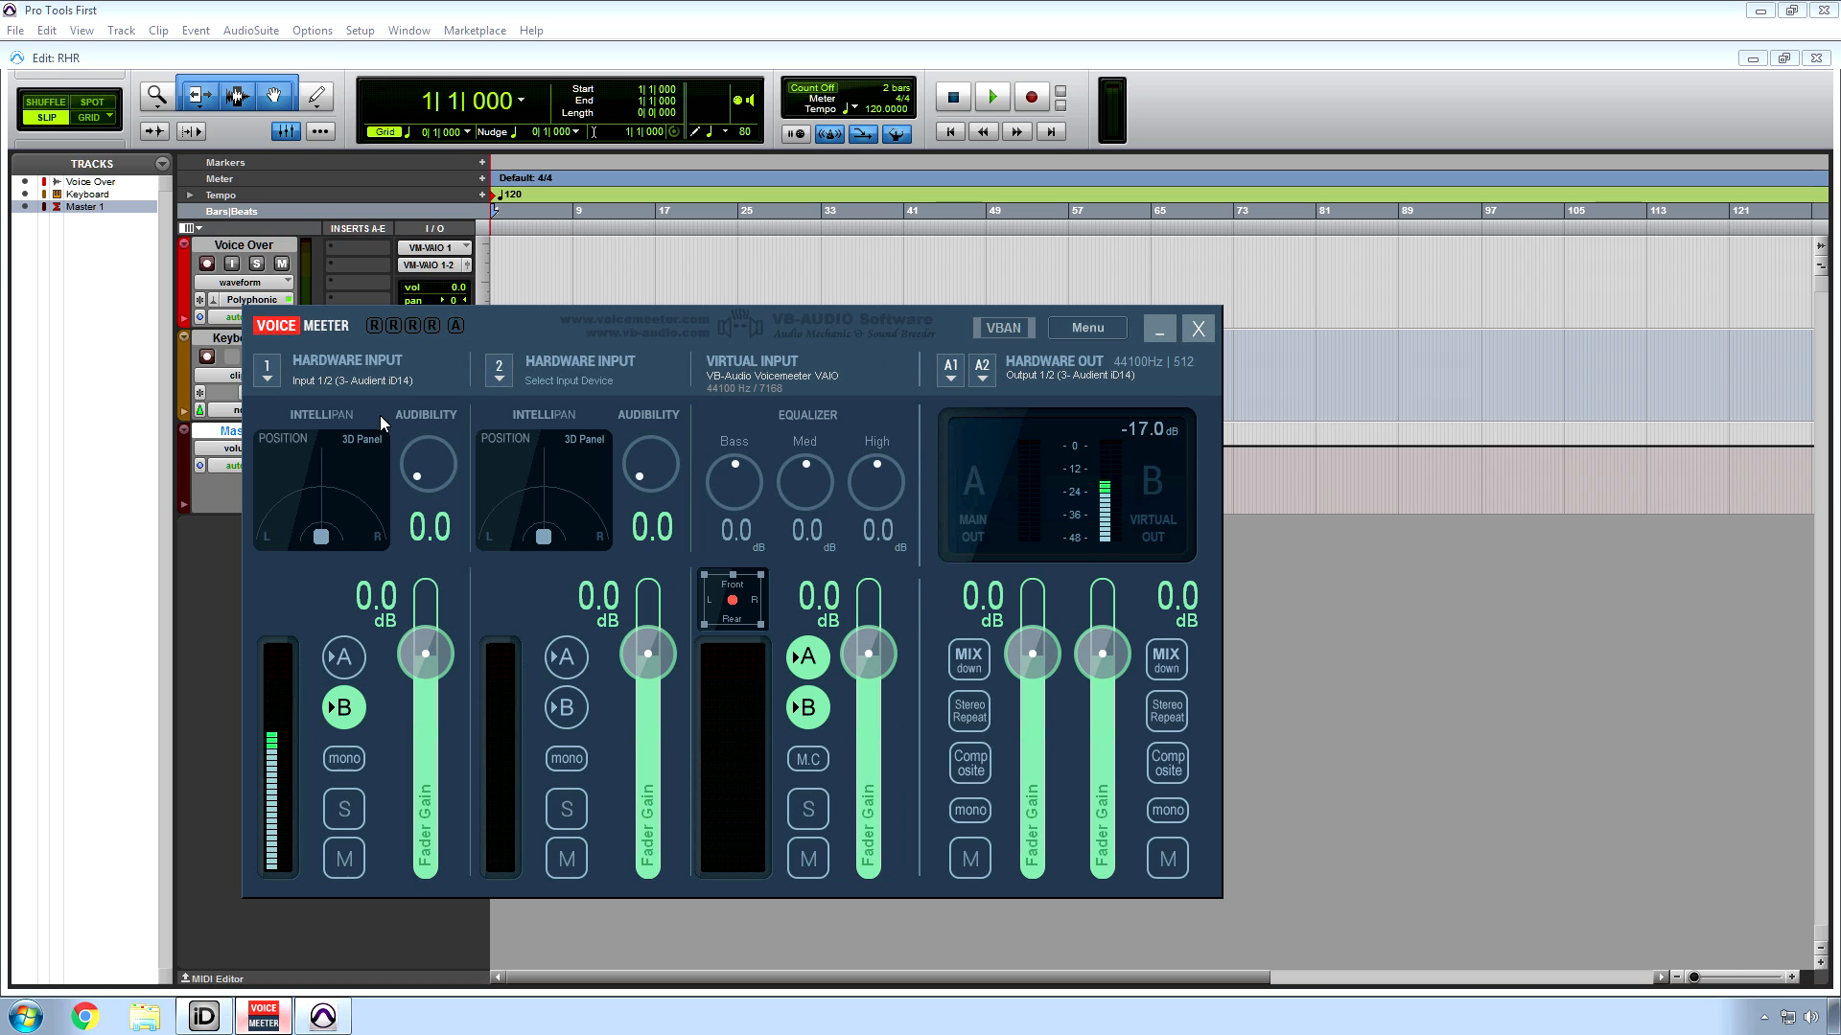
{"action": "left_click", "coordinate": [1158, 330]}
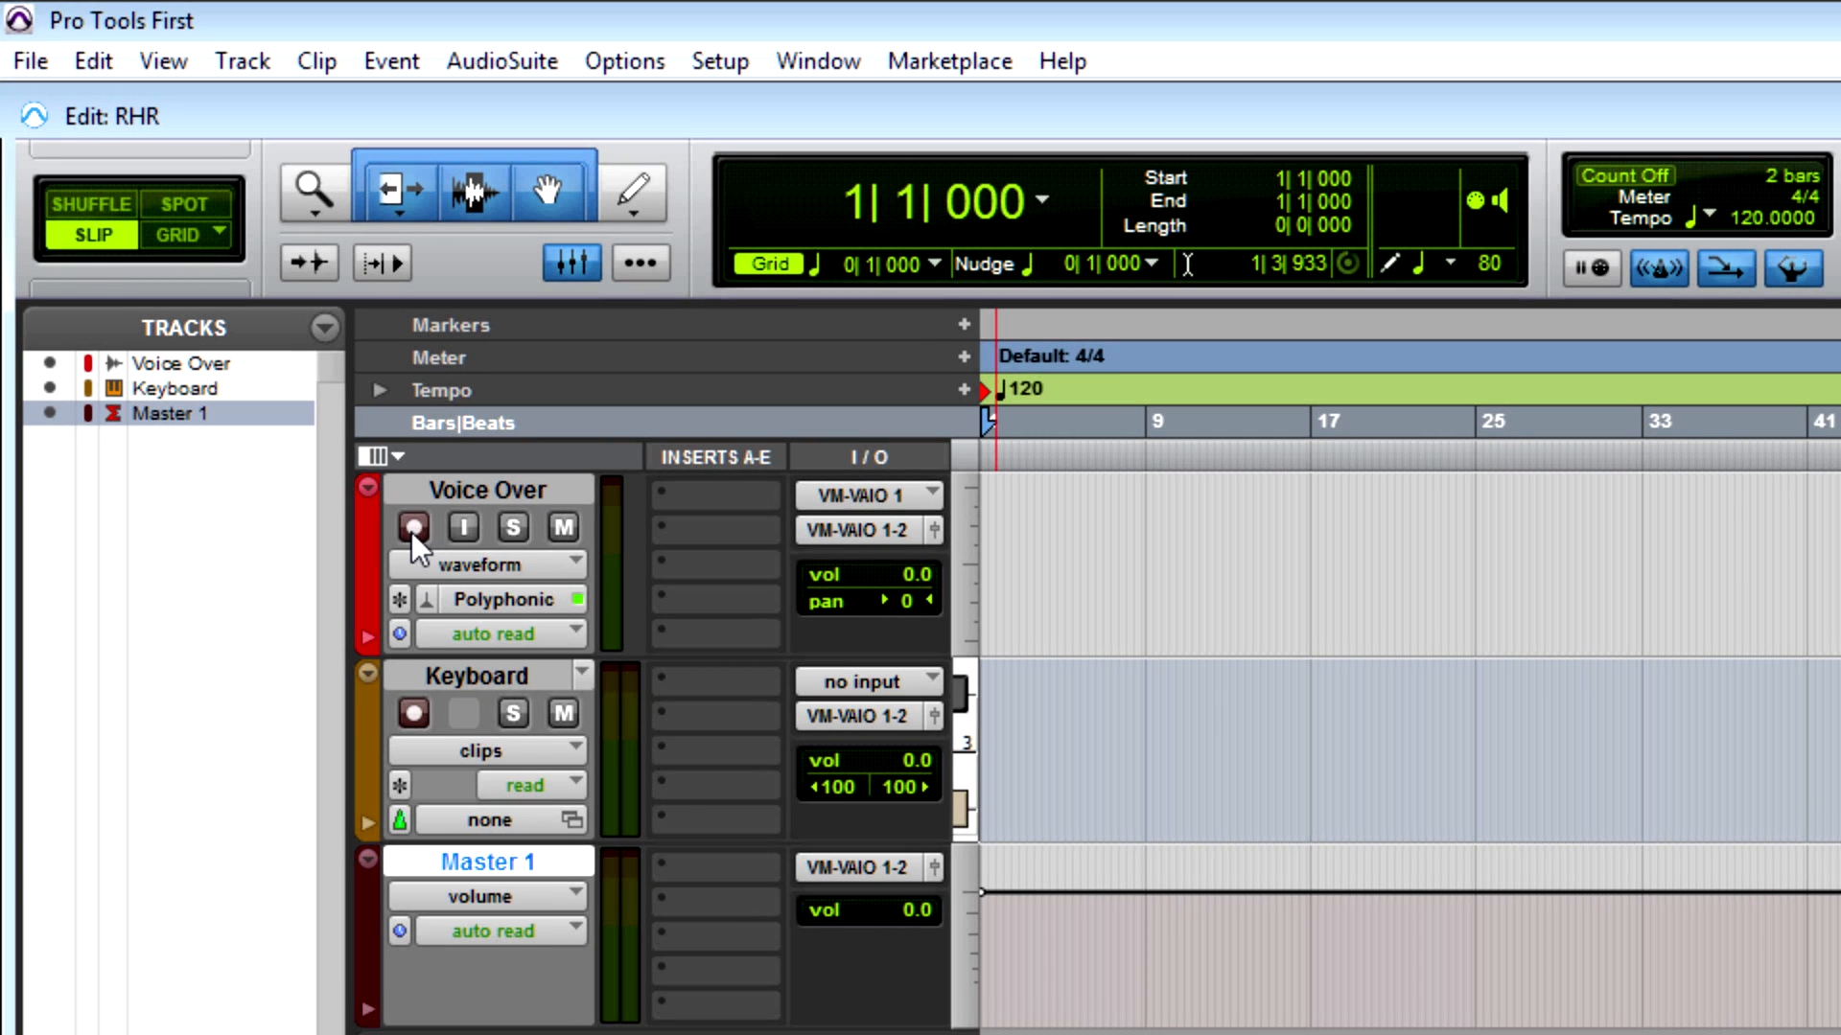
- Test record enable and input monitoring on the Voice Over track, and switch both off again
{"action": "left_click", "coordinate": [412, 530]}
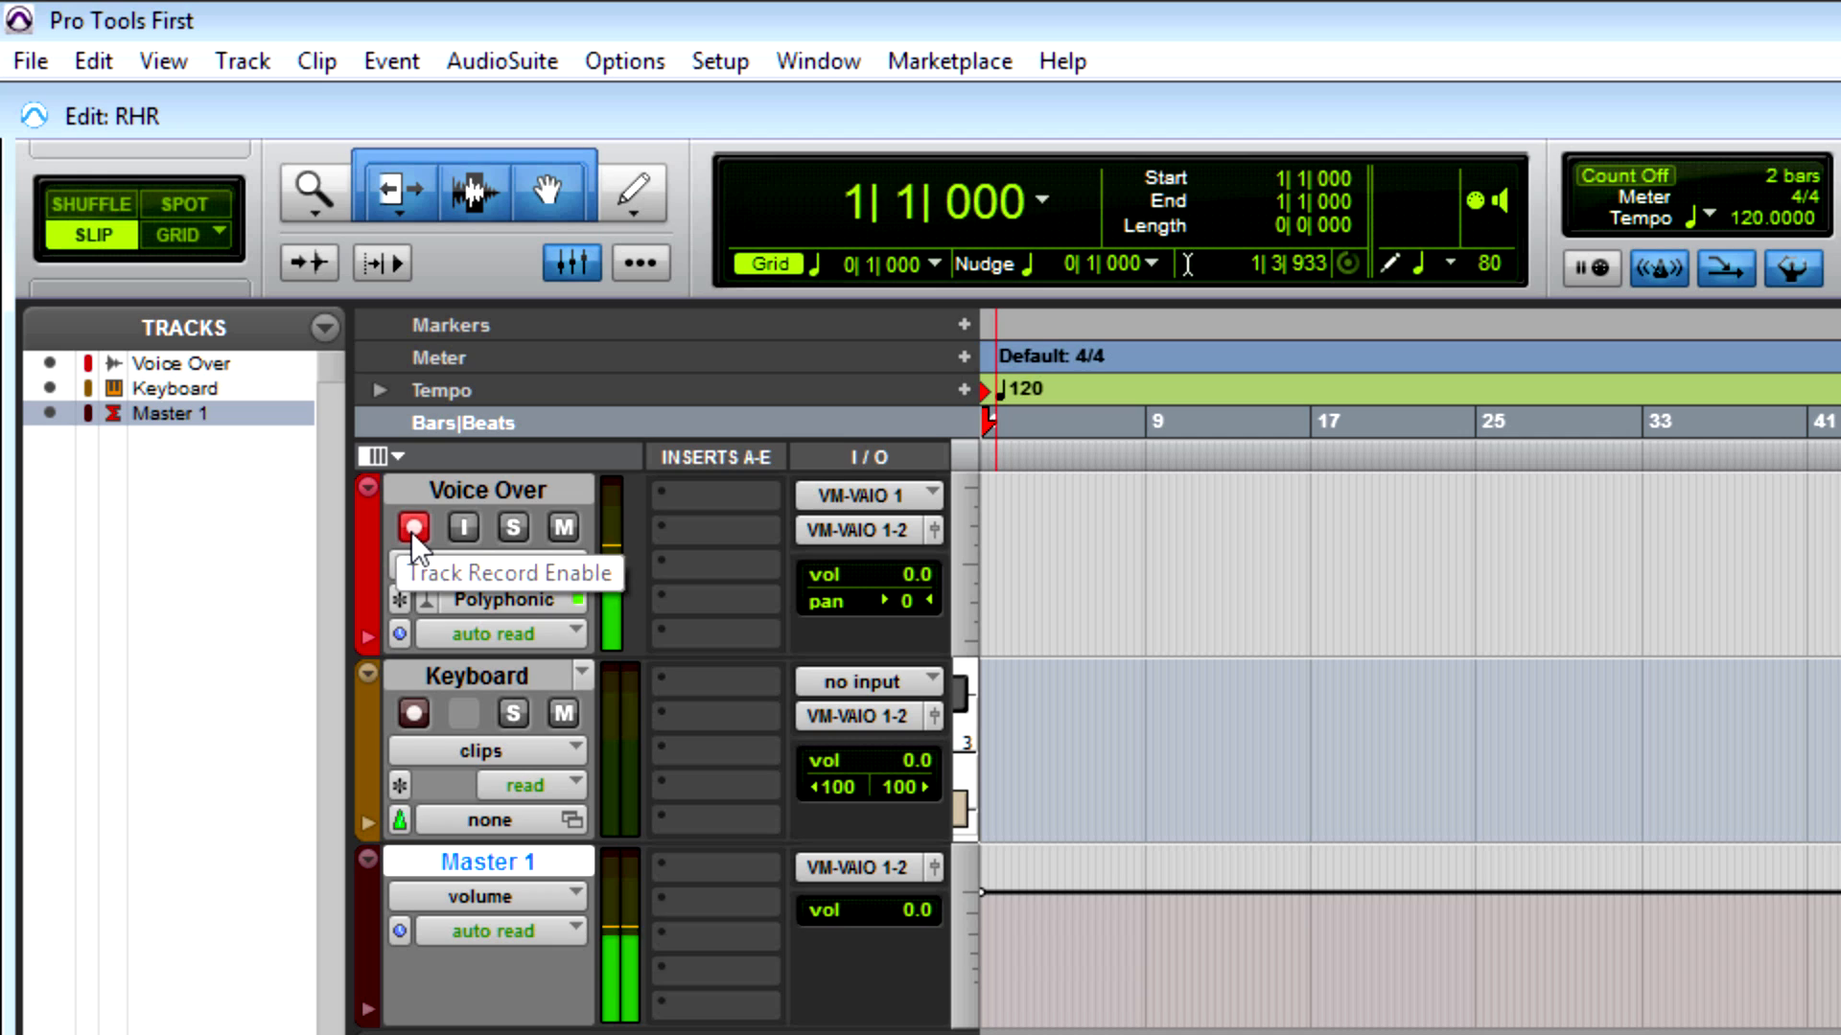
{"action": "left_click", "coordinate": [413, 530]}
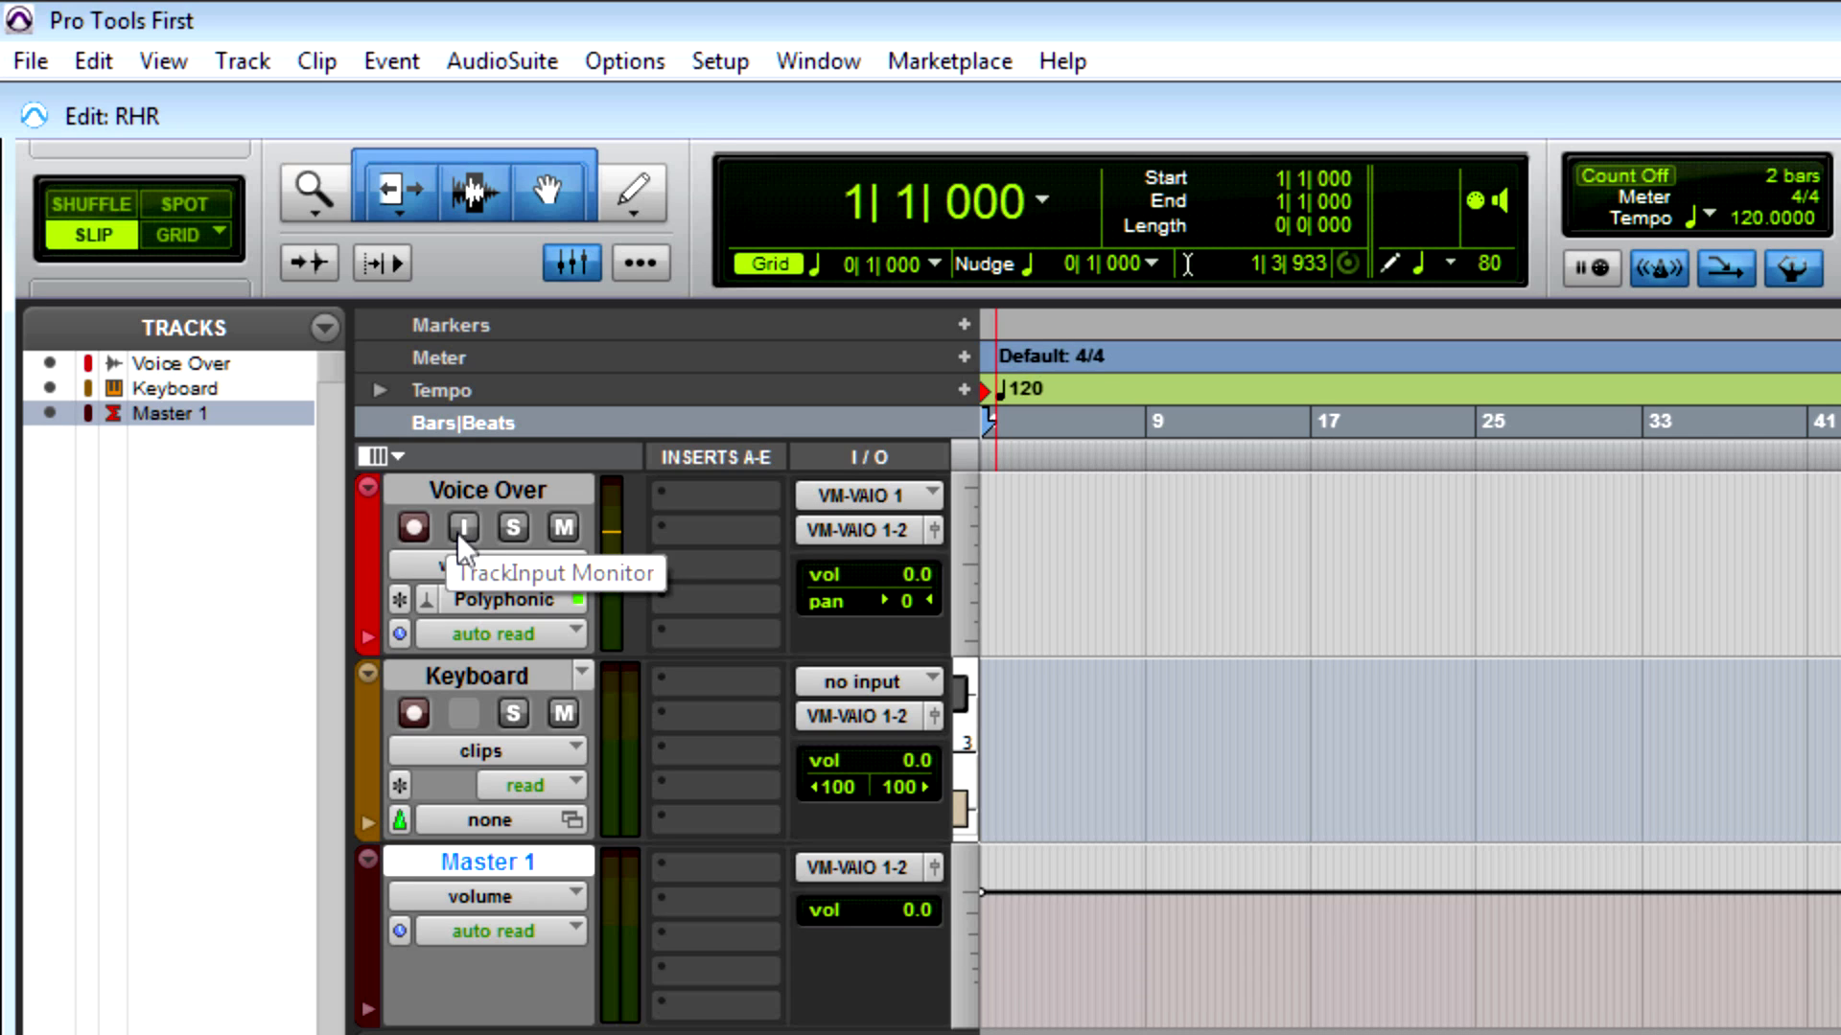
{"action": "left_click", "coordinate": [417, 529]}
{"action": "left_click", "coordinate": [463, 527]}
{"action": "left_click", "coordinate": [464, 529]}
{"action": "left_click", "coordinate": [406, 529]}
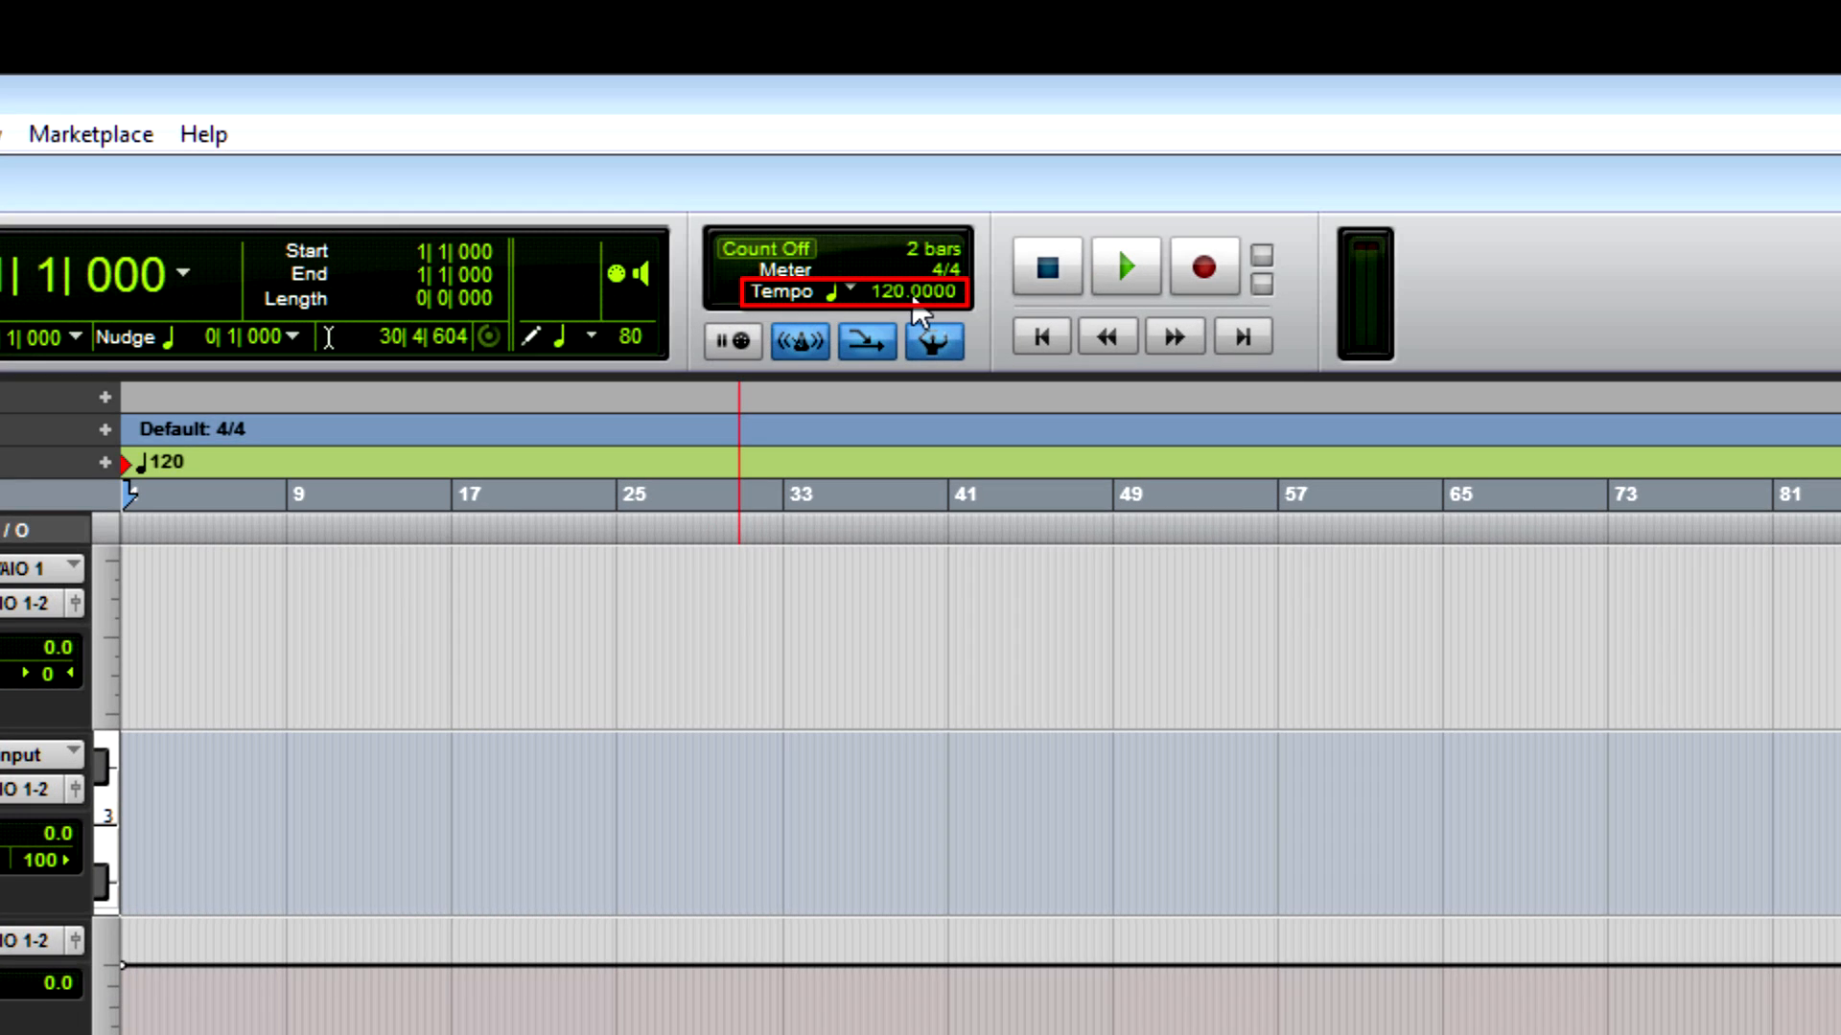
- Set the session tempo to 160 and view the Meter Change settings
{"action": "left_click", "coordinate": [899, 299]}
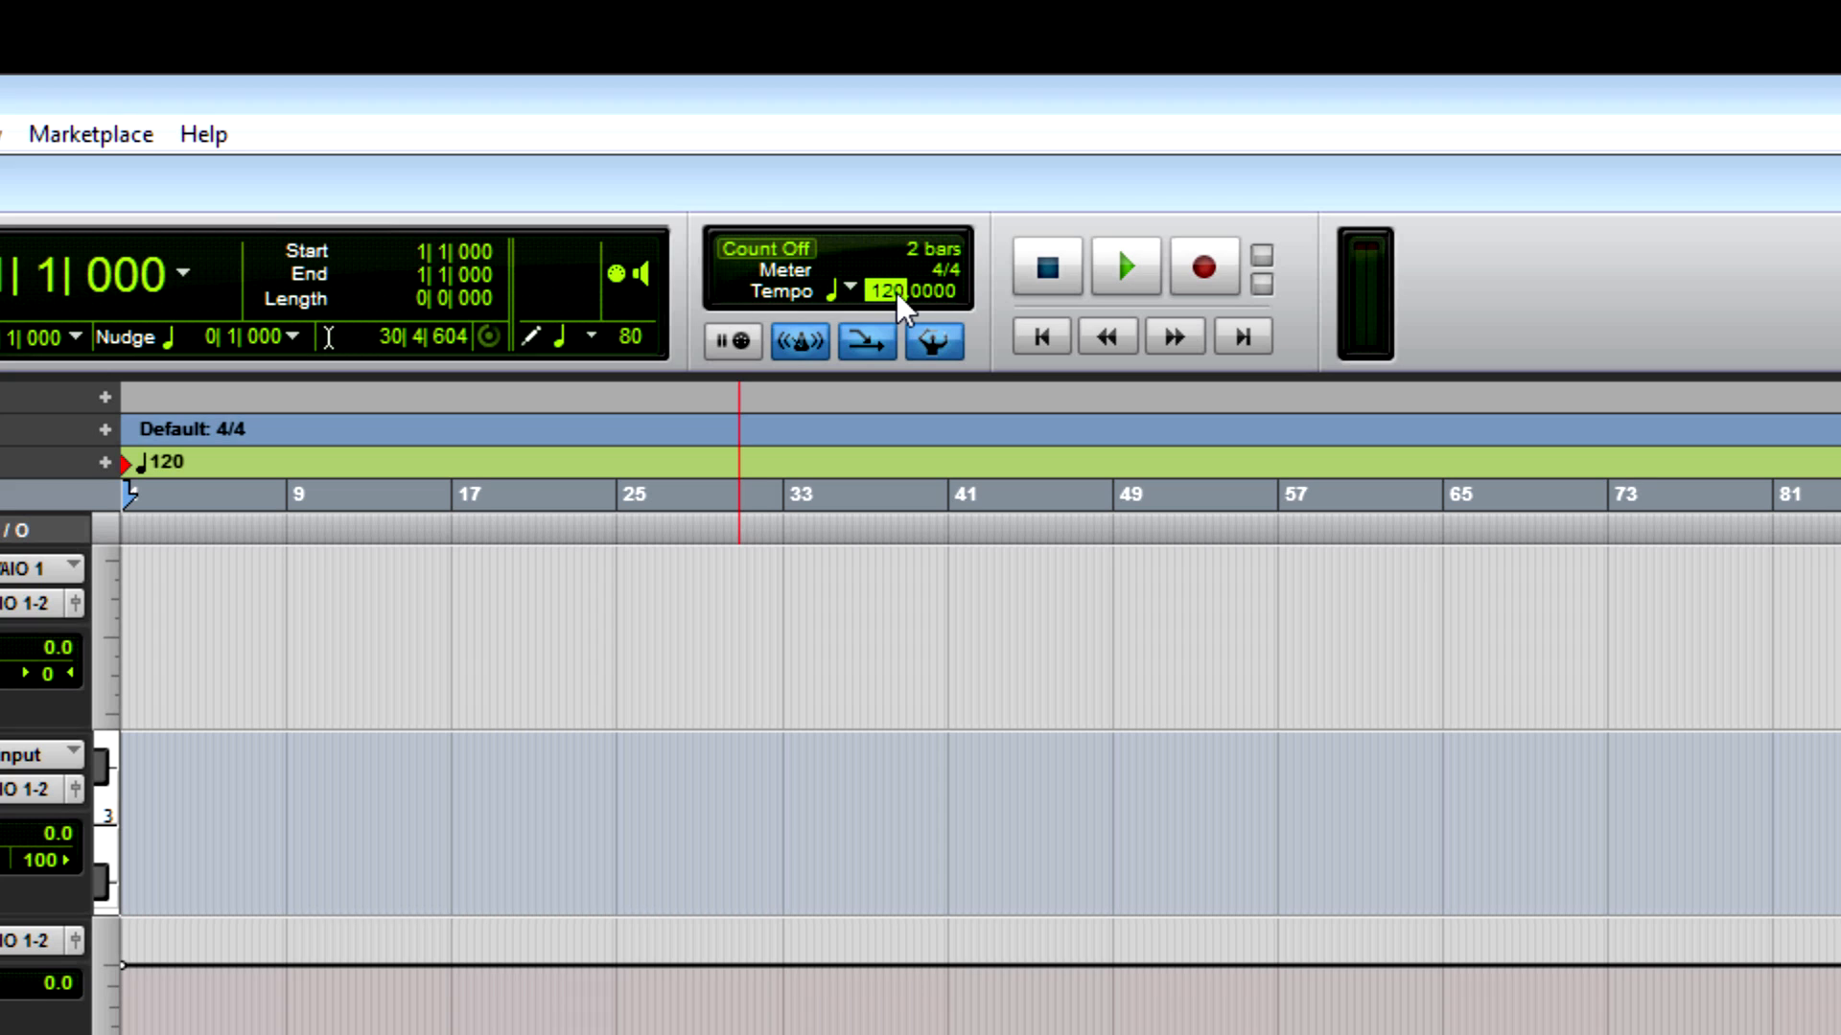
{"action": "type", "text": "160"}
{"action": "key", "text": "Return"}
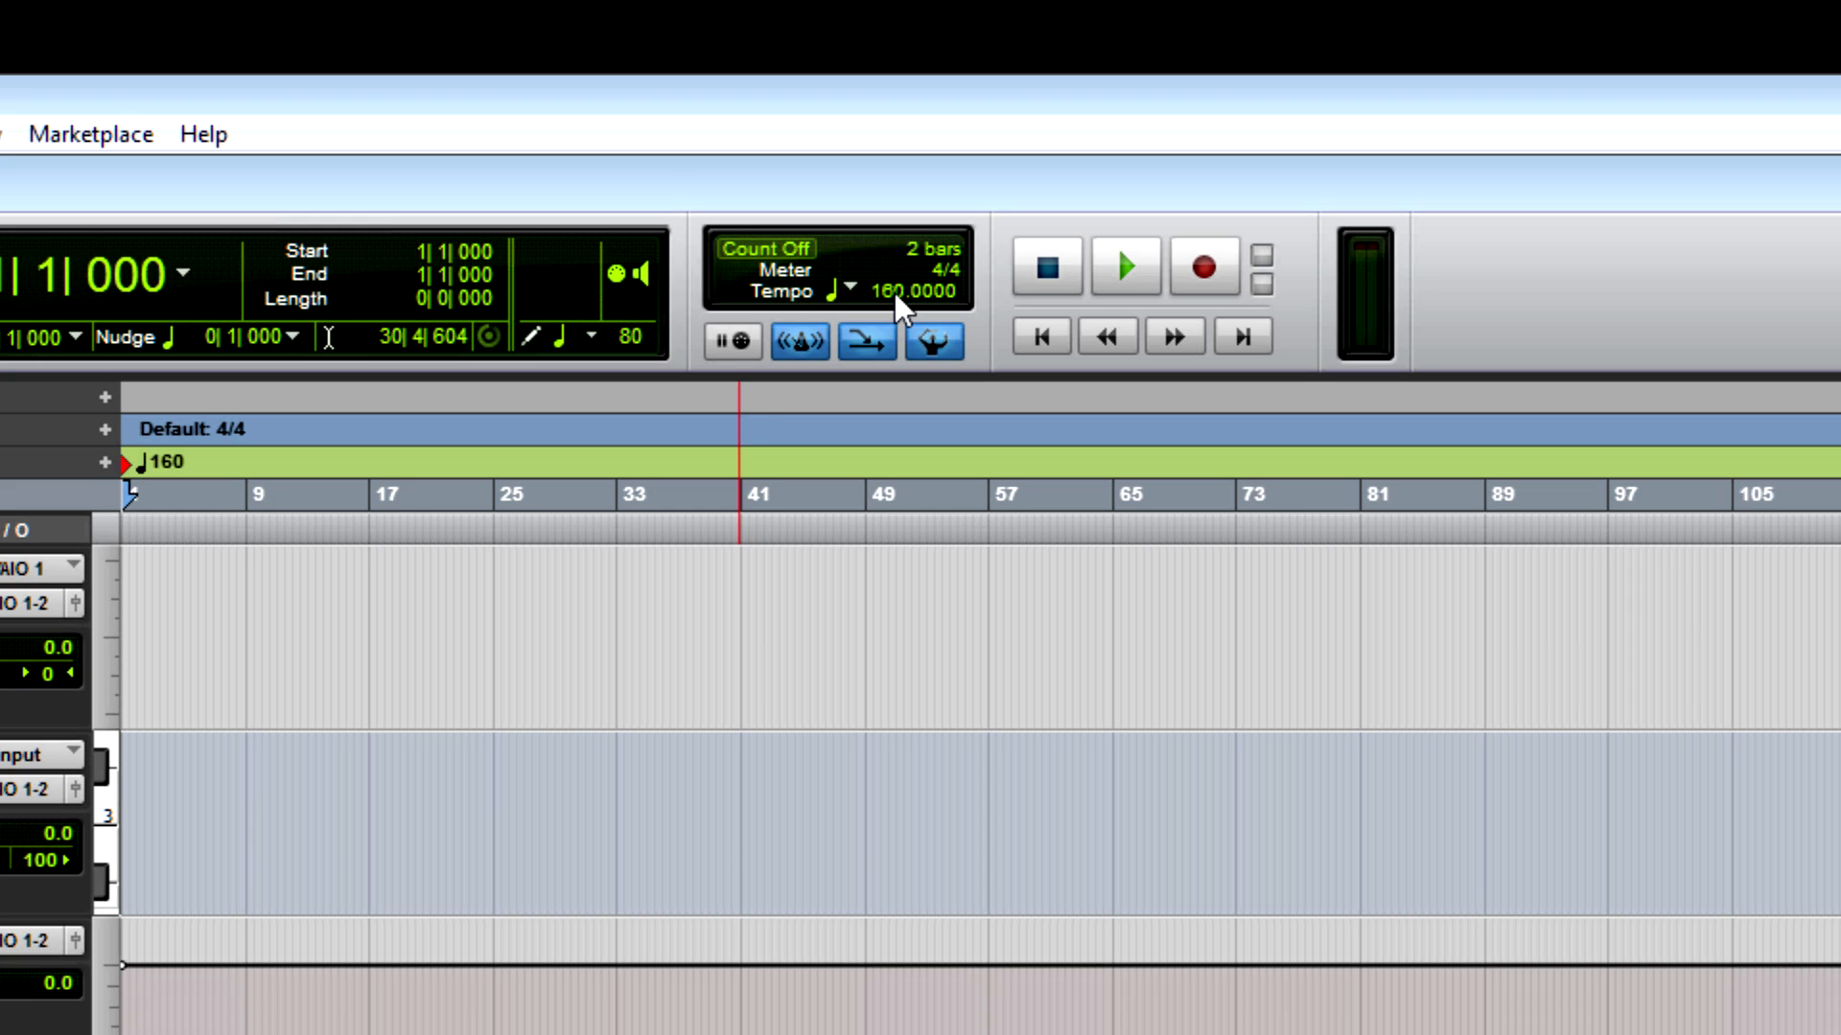
{"action": "double_click", "coordinate": [950, 276]}
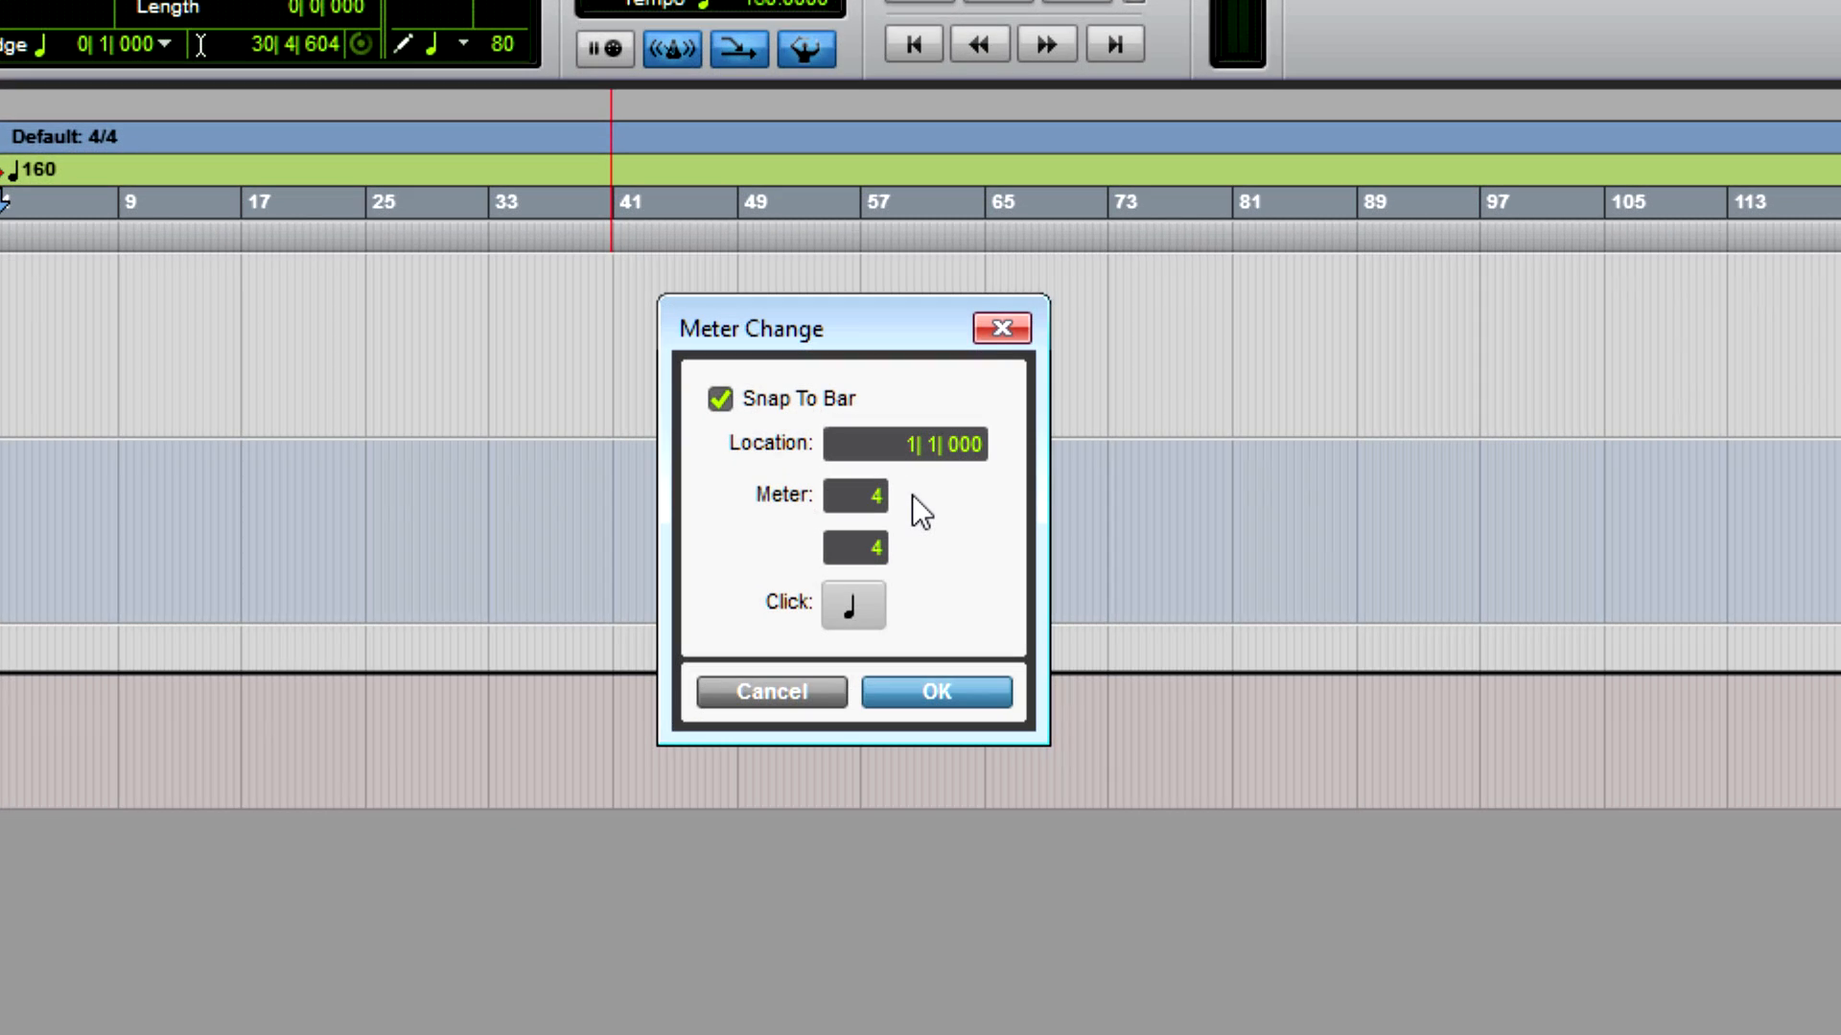
{"action": "left_click", "coordinate": [1000, 329]}
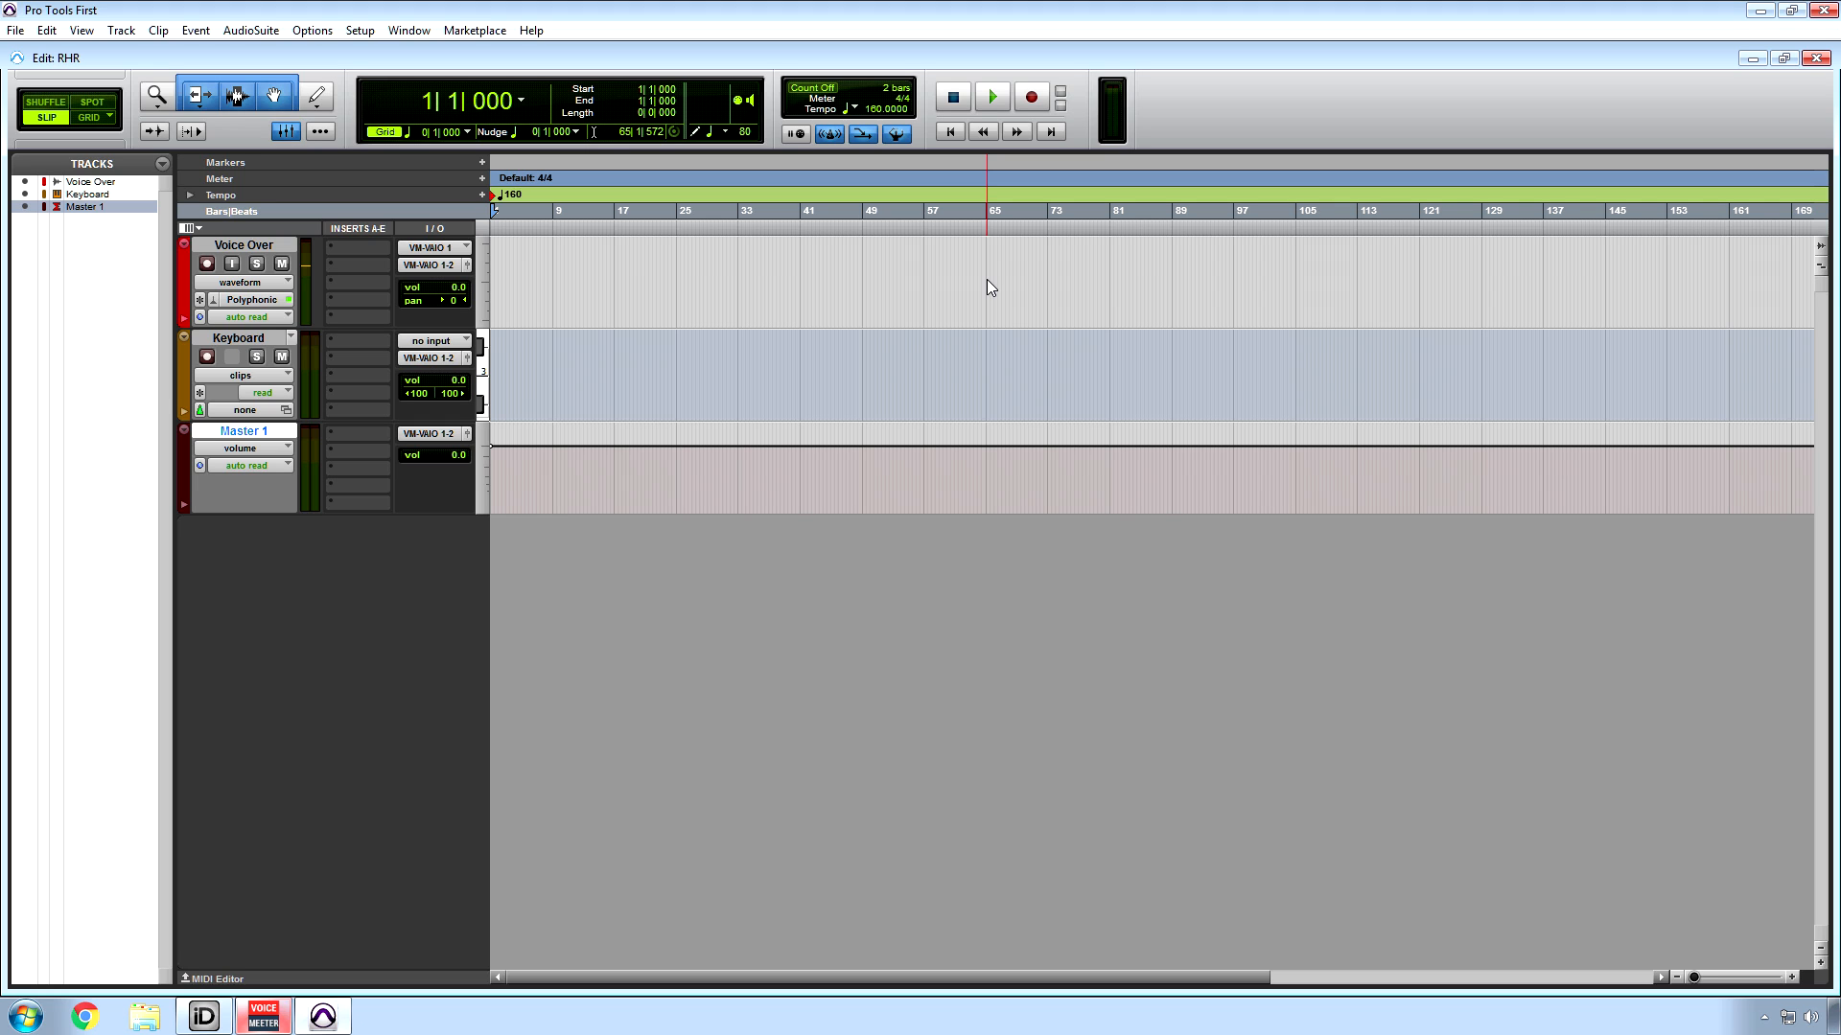
- Set the tempo by tapping in the beat, and place the edit cursor in bar 2 of the Voice Over track
{"action": "key", "text": "ctrl+bracketright"}
{"action": "key", "text": "ctrl+bracketright"}
{"action": "key", "text": "ctrl+bracketright"}
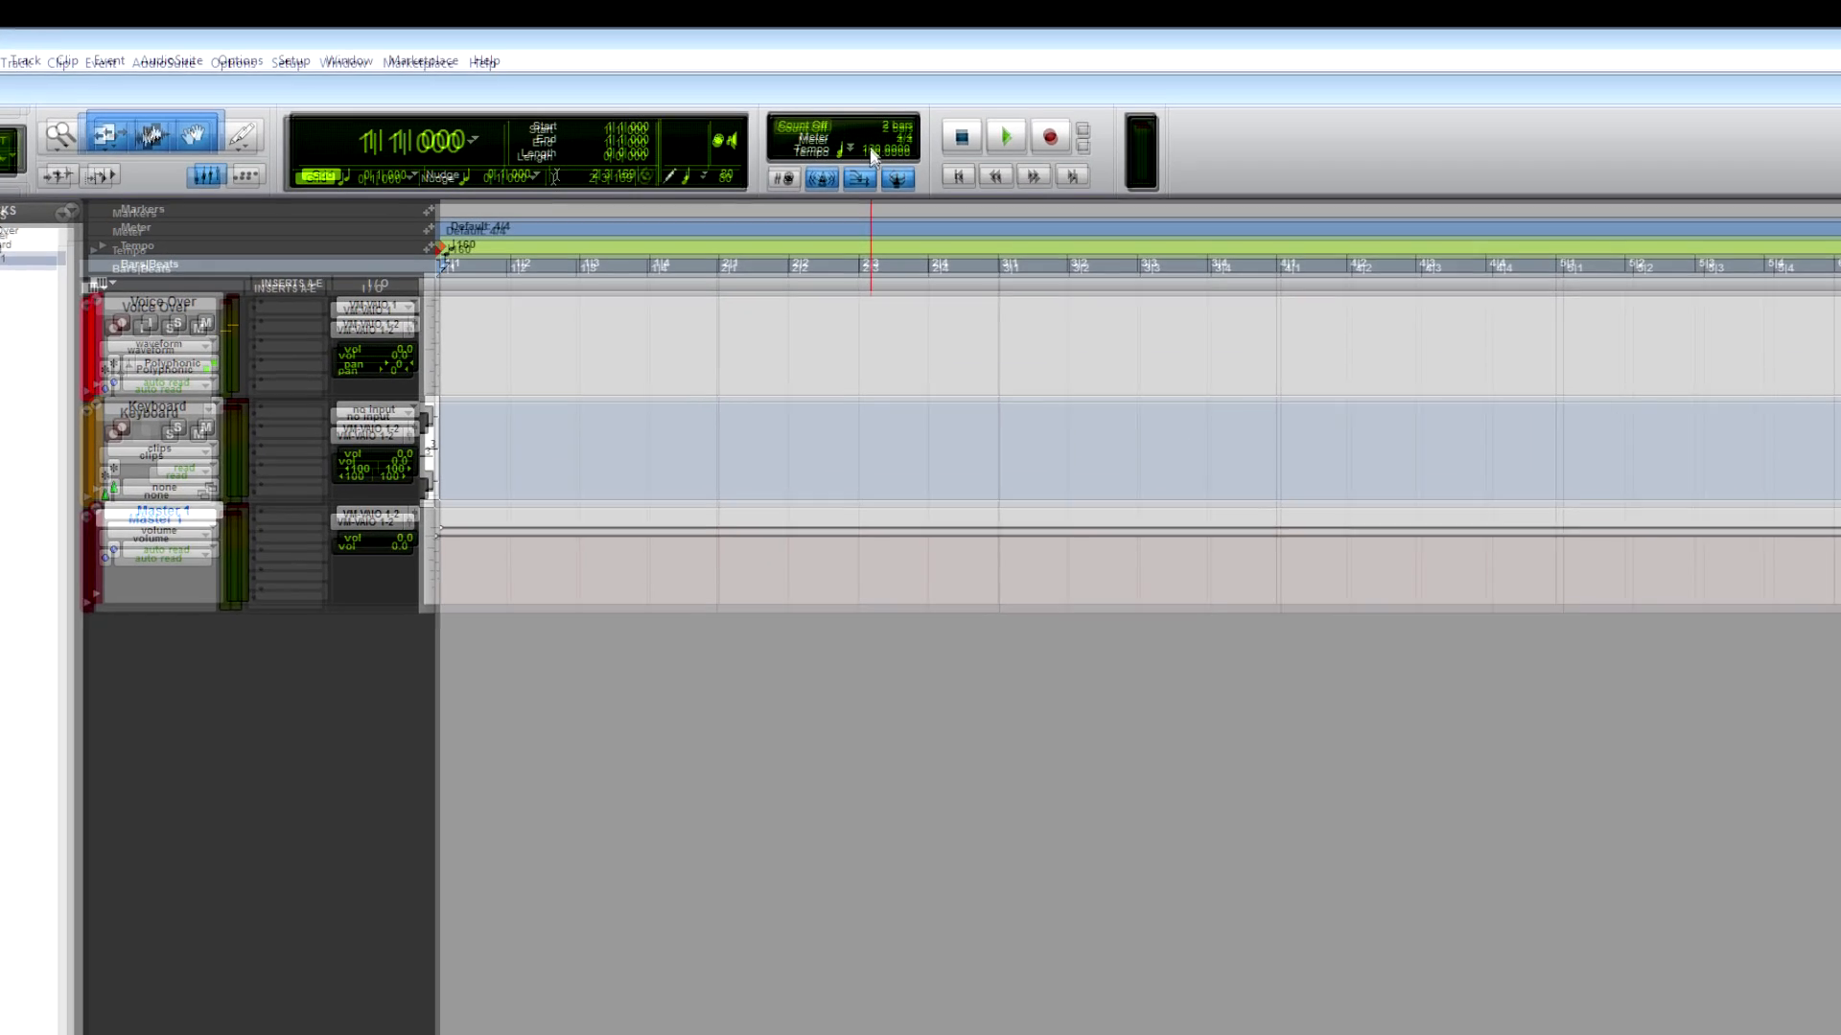
{"action": "left_click", "coordinate": [875, 110]}
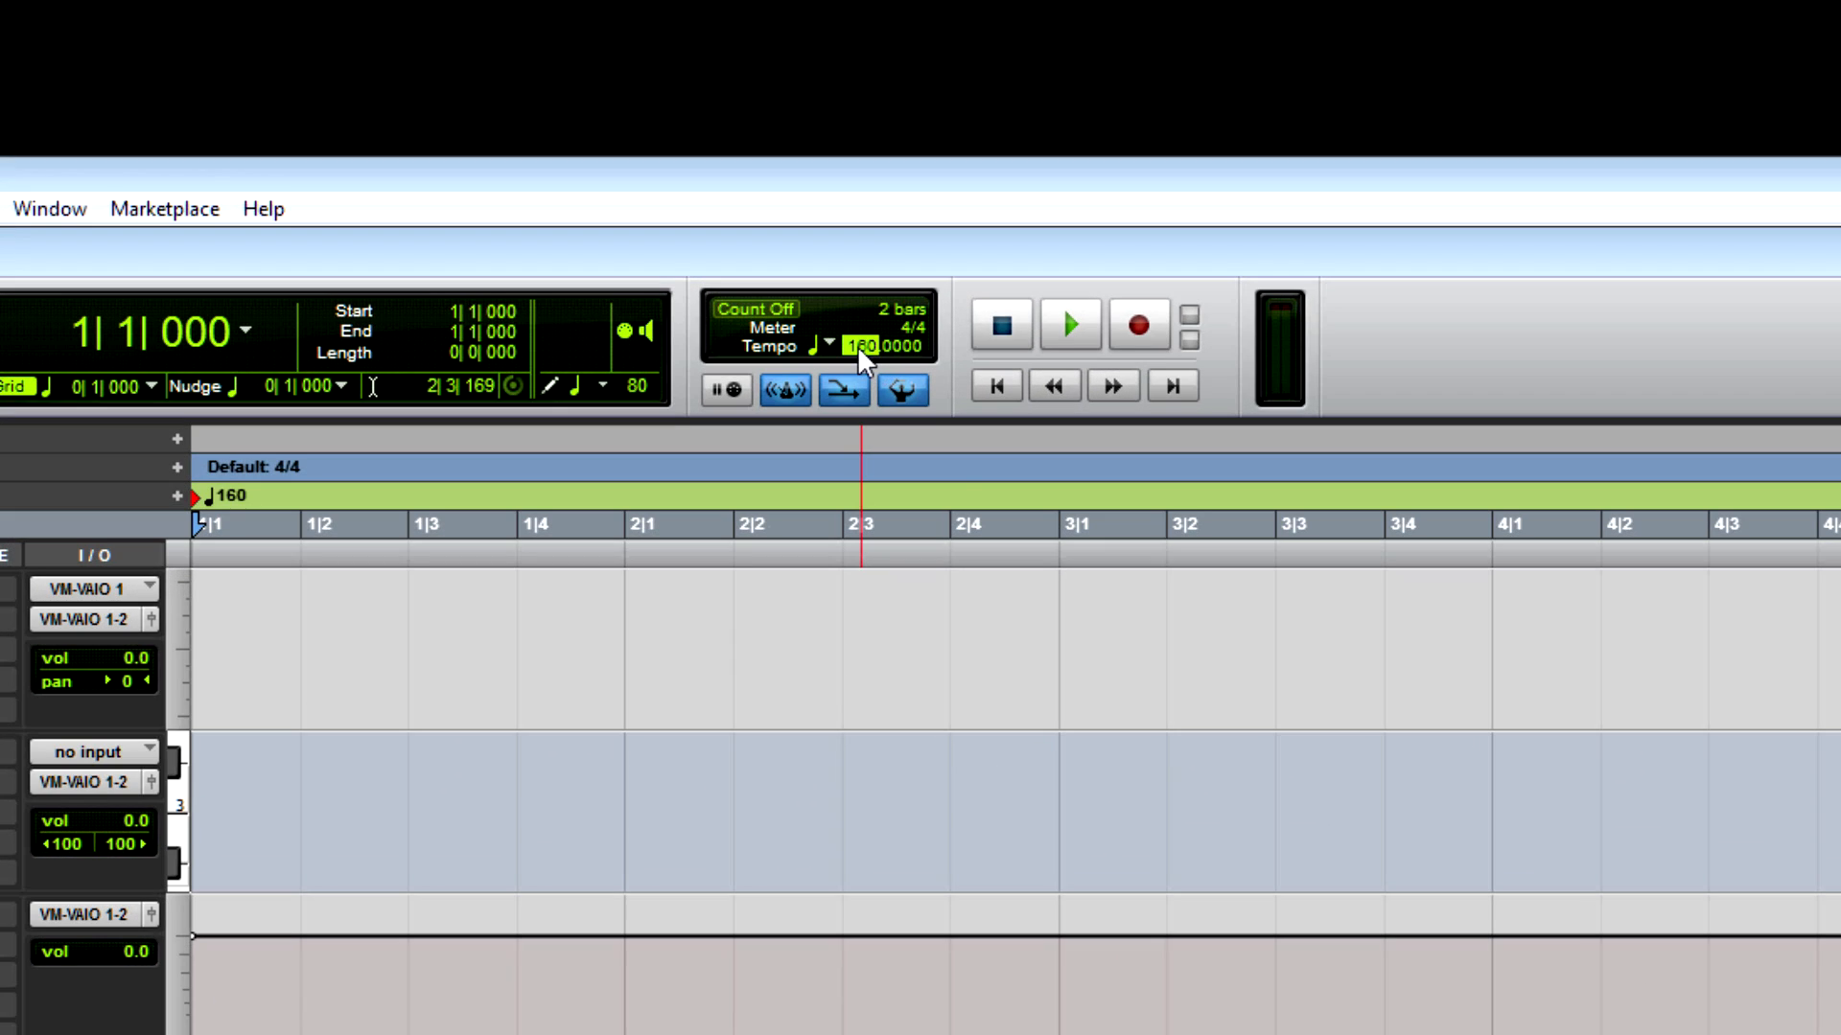
{"action": "type", "text": "88tt"}
{"action": "left_click", "coordinate": [816, 646]}
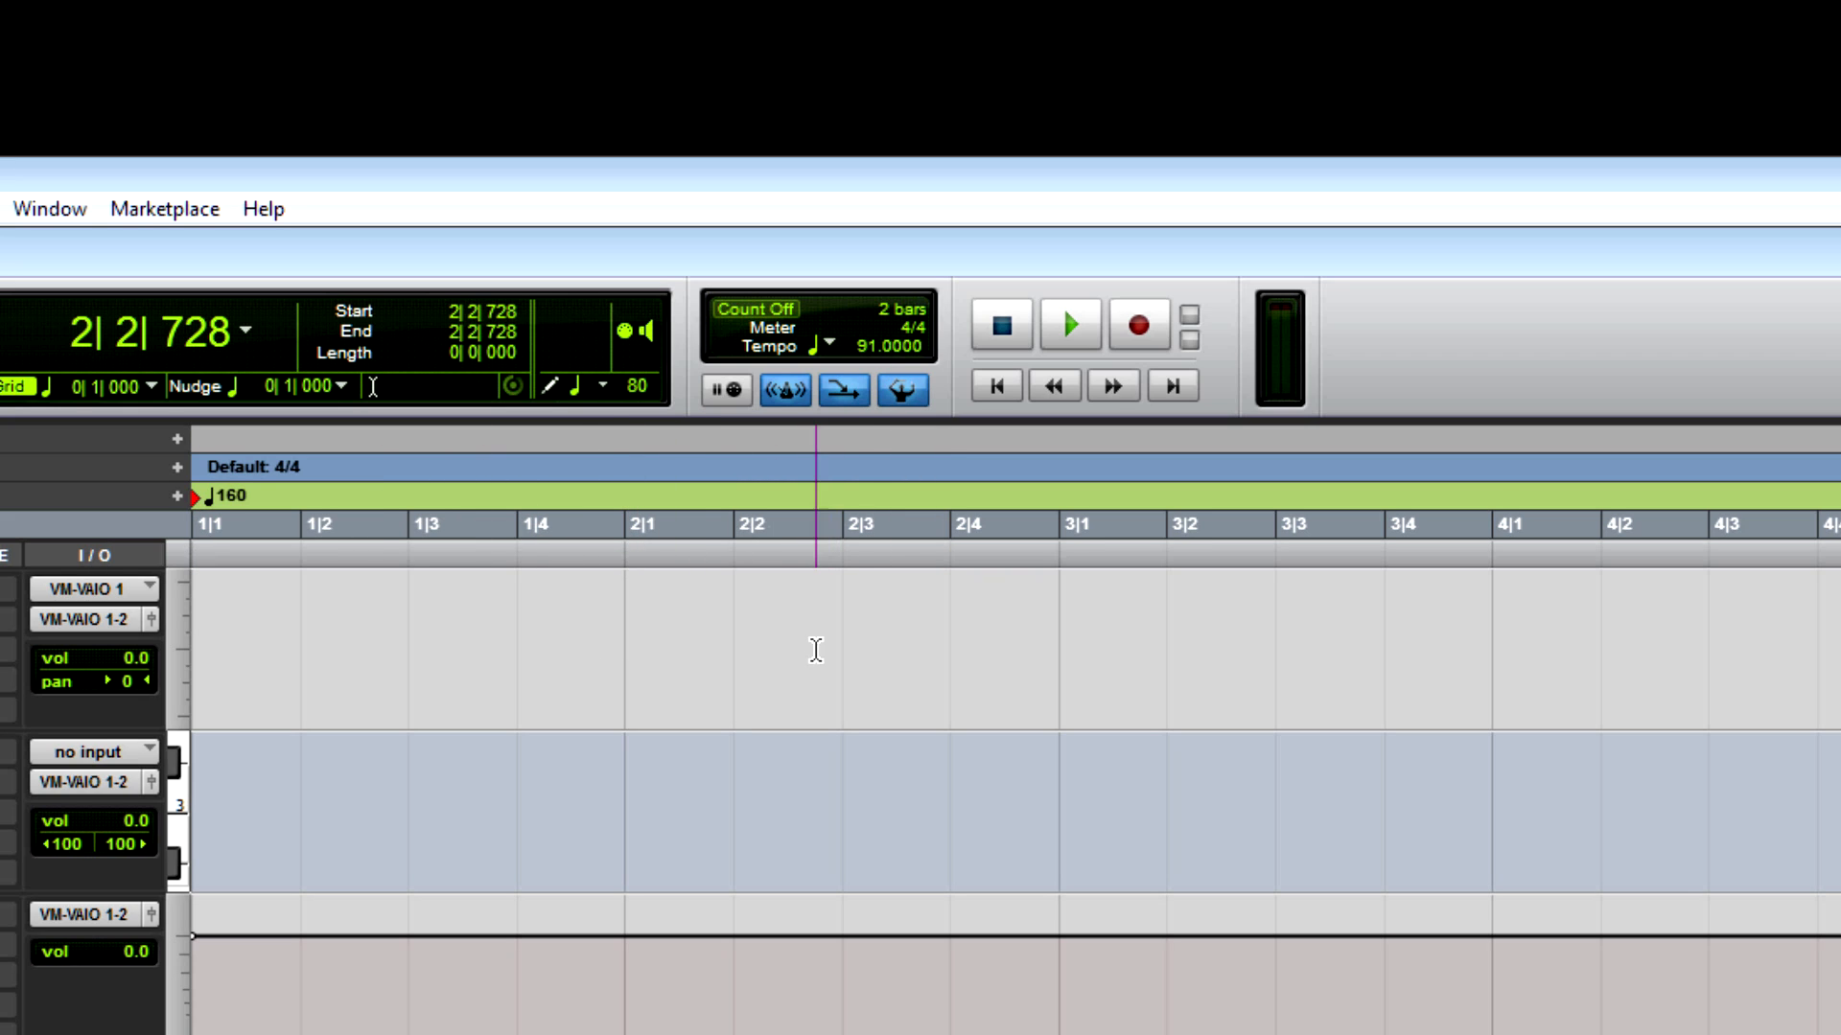
{"action": "left_click", "coordinate": [869, 347]}
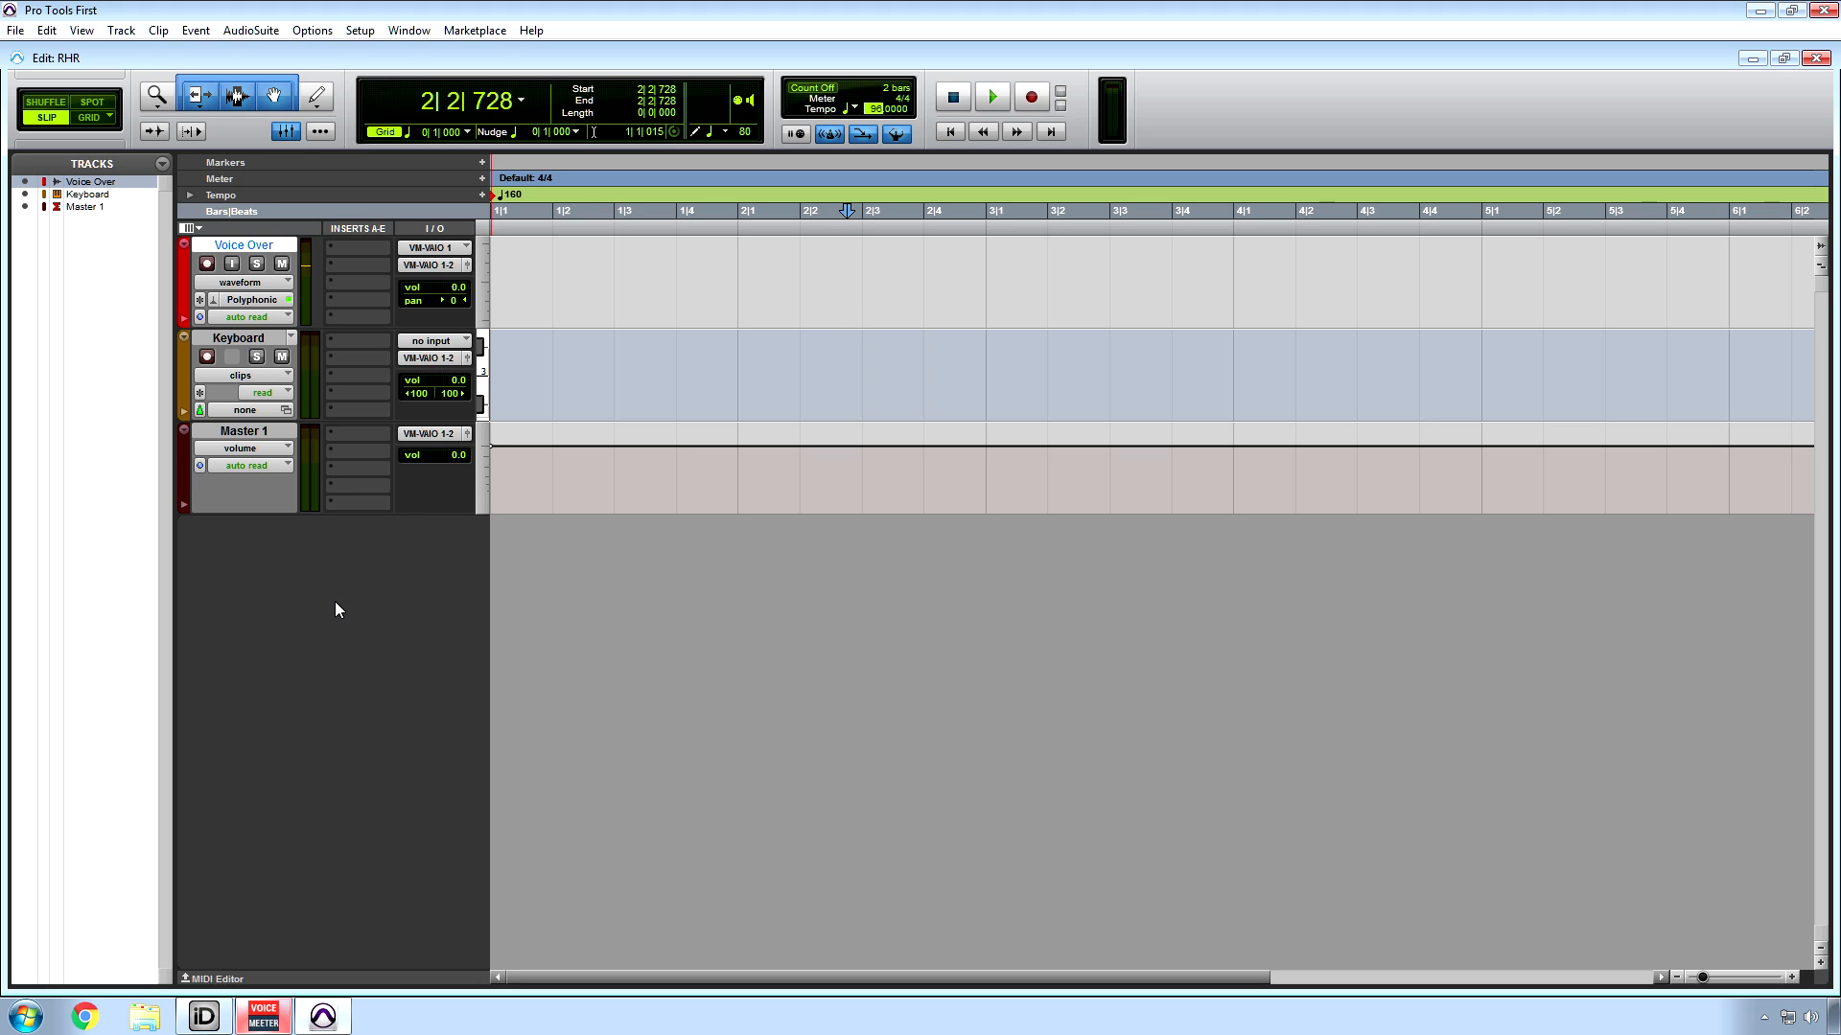
- Create one new stereo Aux Input track in the session
{"action": "left_click", "coordinate": [121, 30]}
{"action": "left_click", "coordinate": [125, 53]}
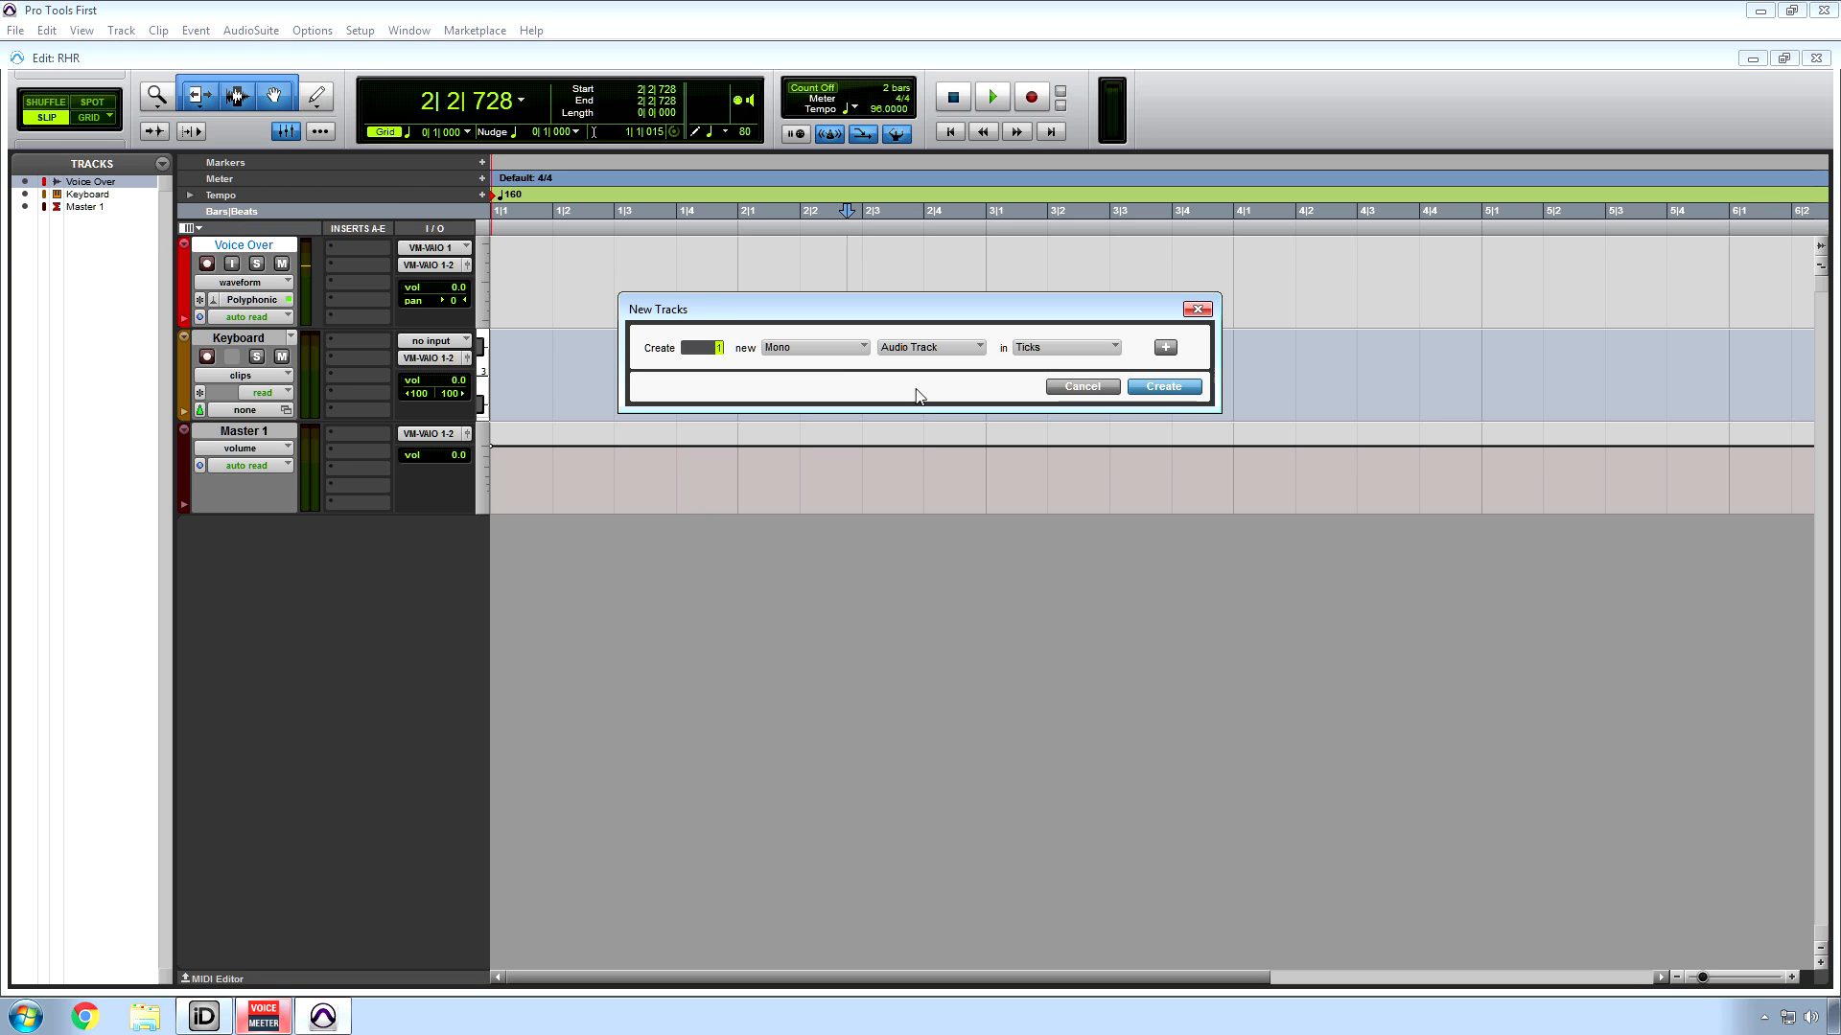
{"action": "left_click", "coordinate": [924, 351]}
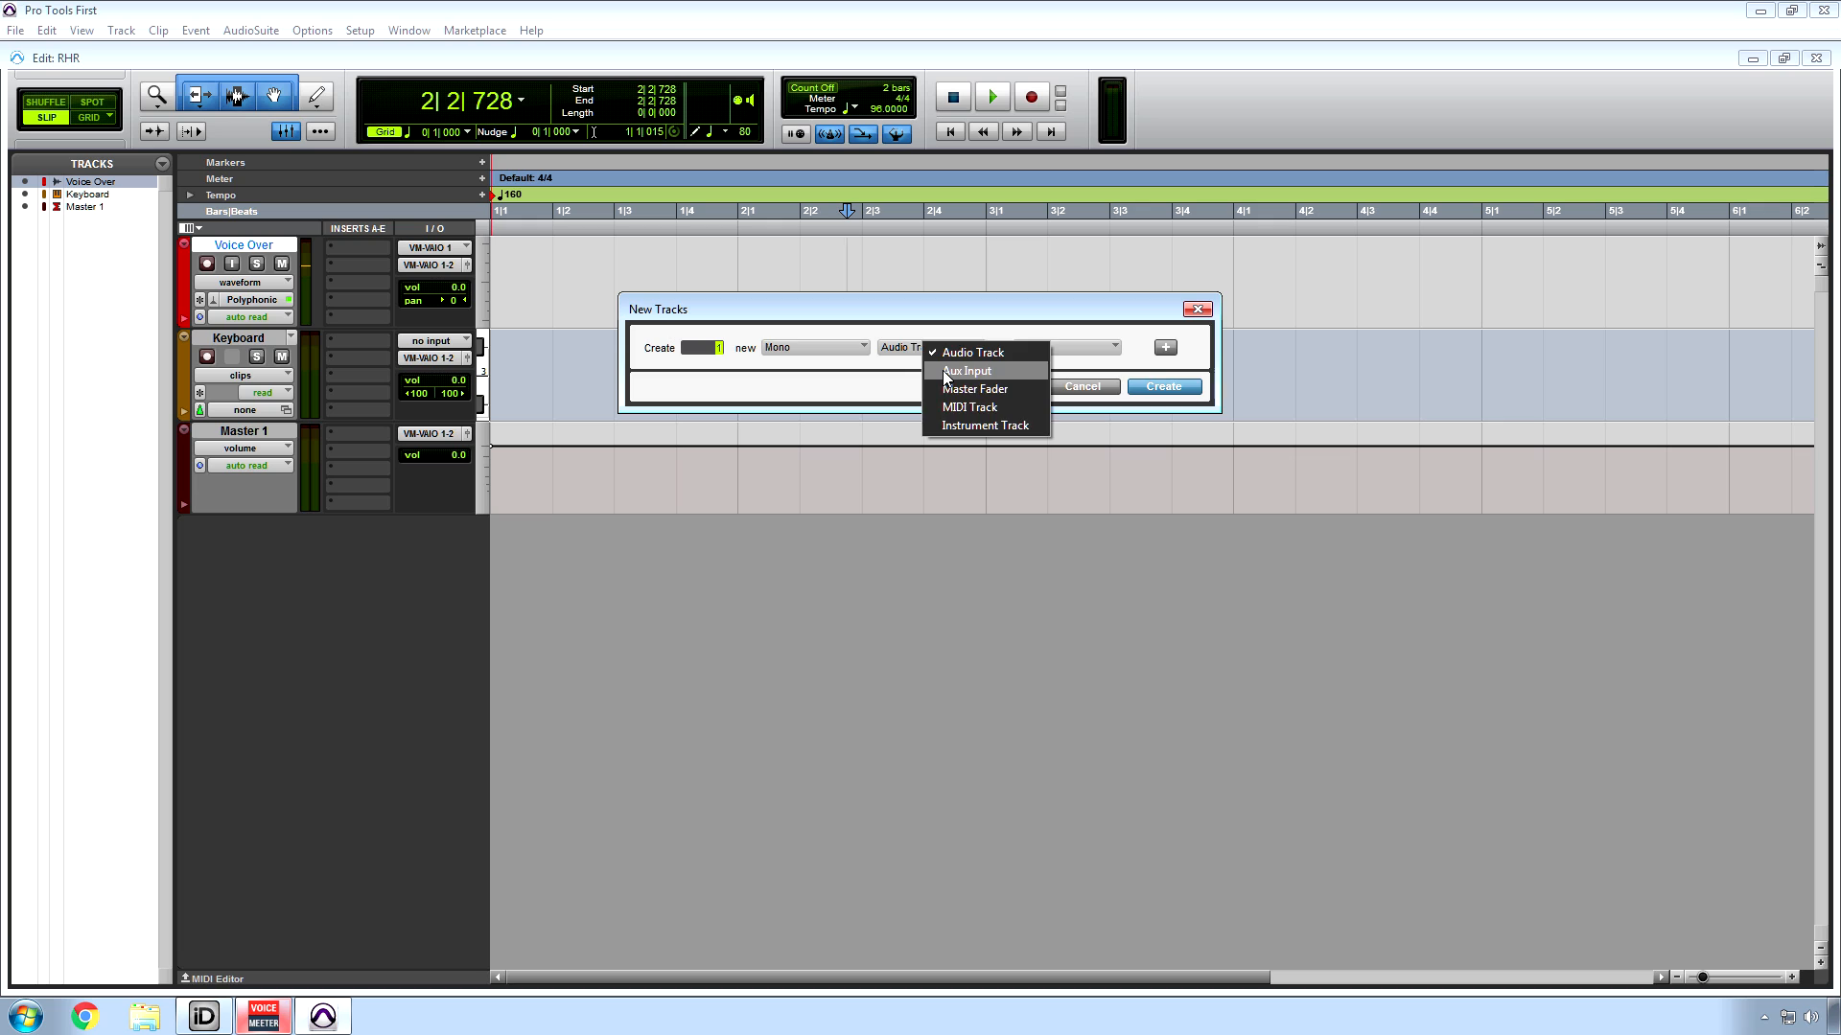
{"action": "left_click", "coordinate": [949, 371]}
{"action": "left_click", "coordinate": [841, 358]}
{"action": "left_click", "coordinate": [843, 368]}
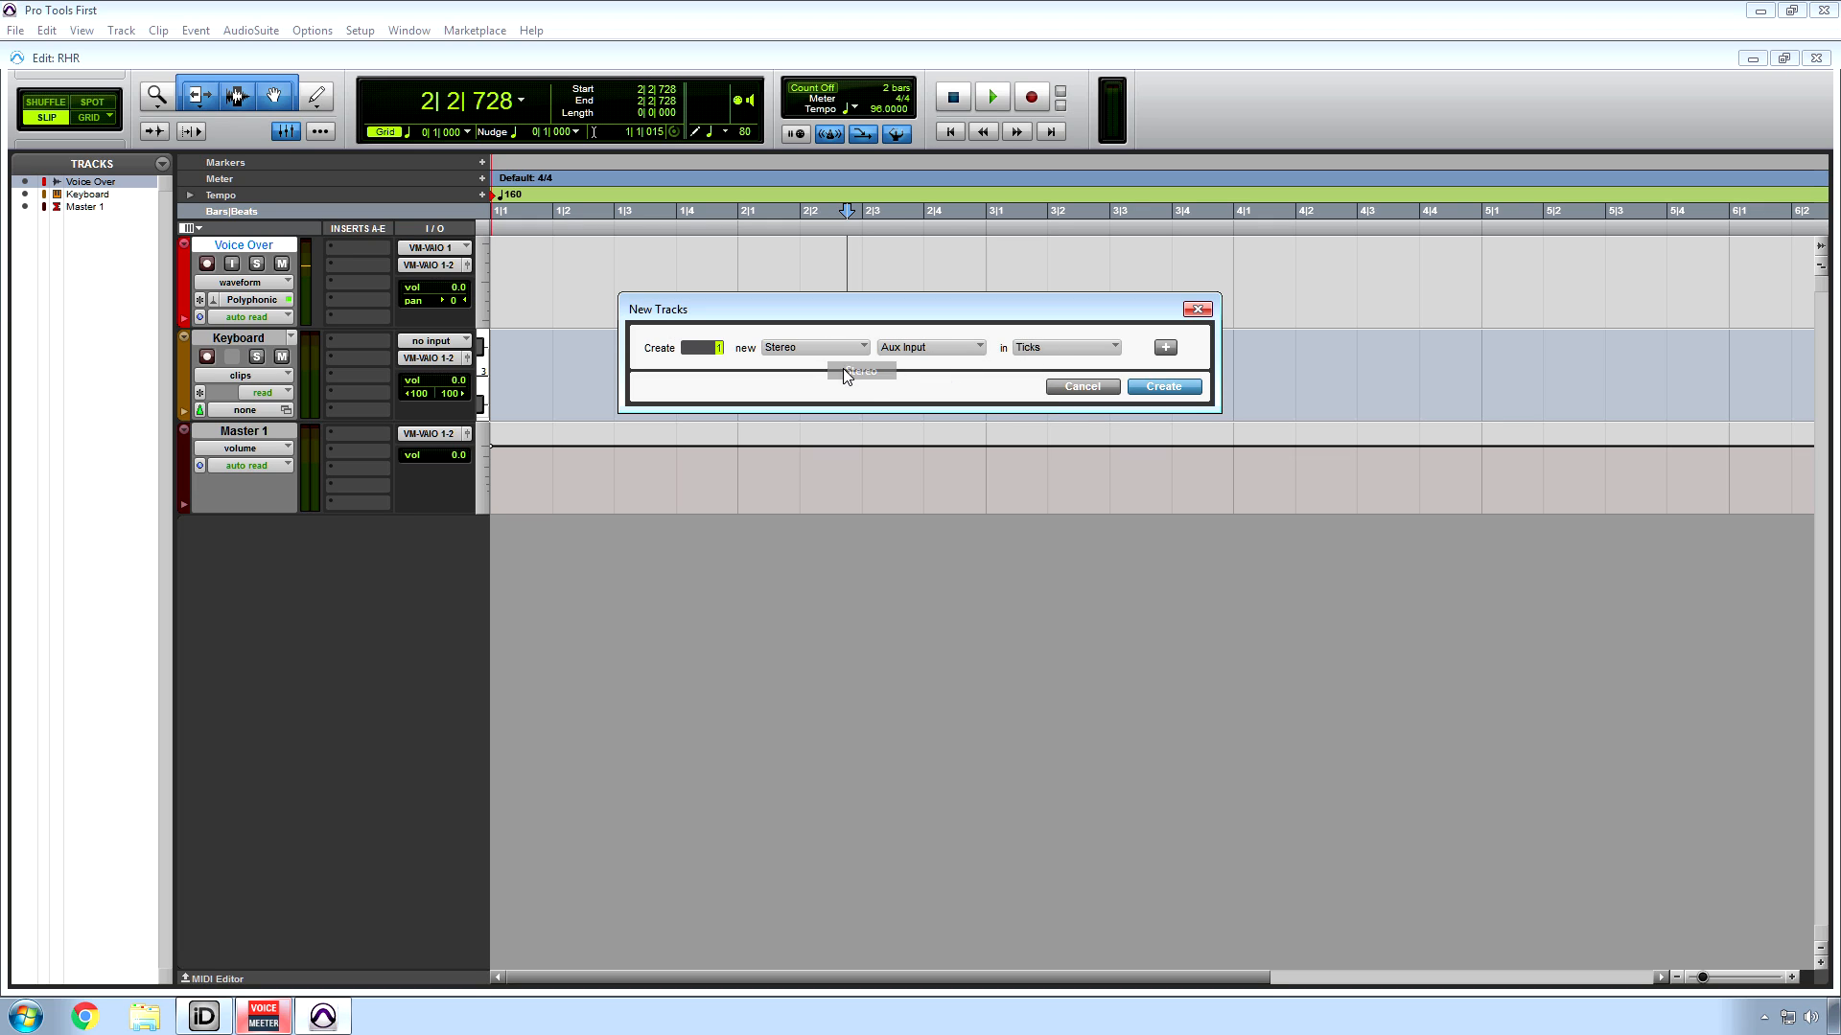
{"action": "left_click", "coordinate": [1052, 345]}
{"action": "left_click", "coordinate": [1074, 370]}
{"action": "left_click", "coordinate": [1163, 386]}
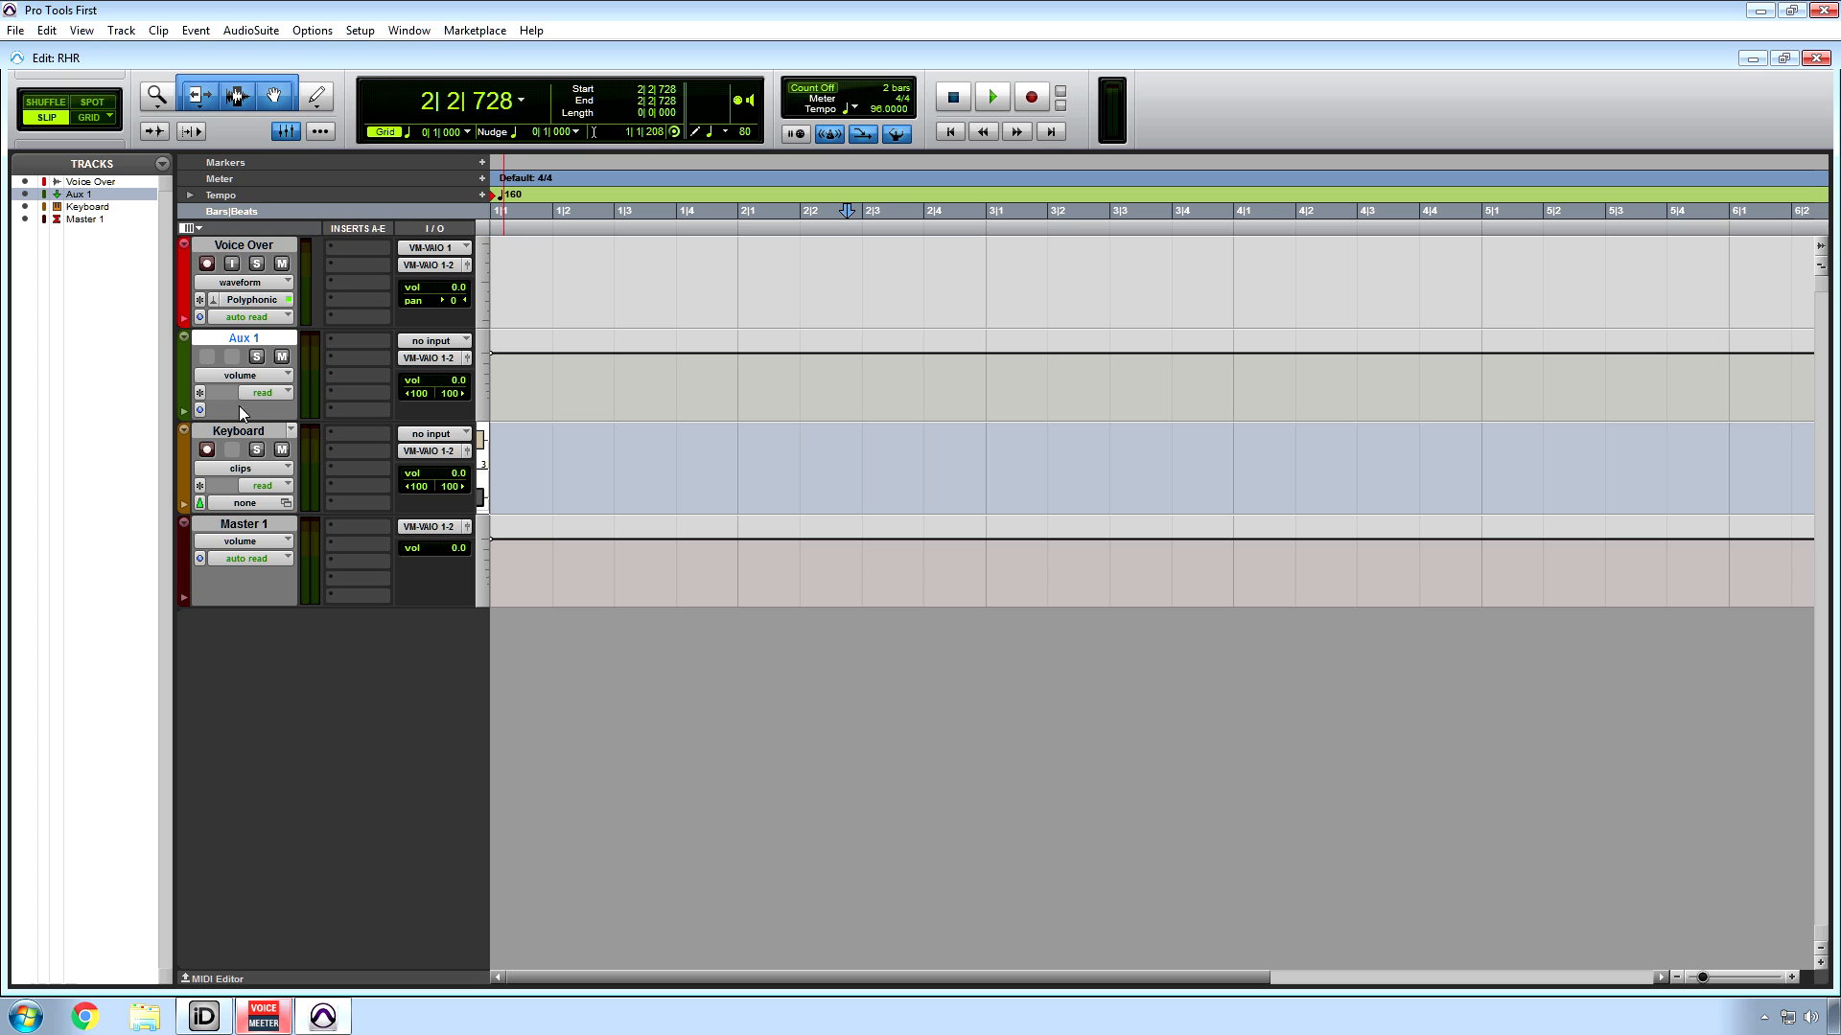
- Rename the new aux input track as Cue Mix
{"action": "double_click", "coordinate": [251, 338]}
{"action": "type", "text": "Cue Mix"}
{"action": "key", "text": "Return"}
- In the Mix window, assign the Voice Over track's first send to the VM-VAIO 3-4 (Stereo) output
{"action": "key", "text": "ctrl+equal"}
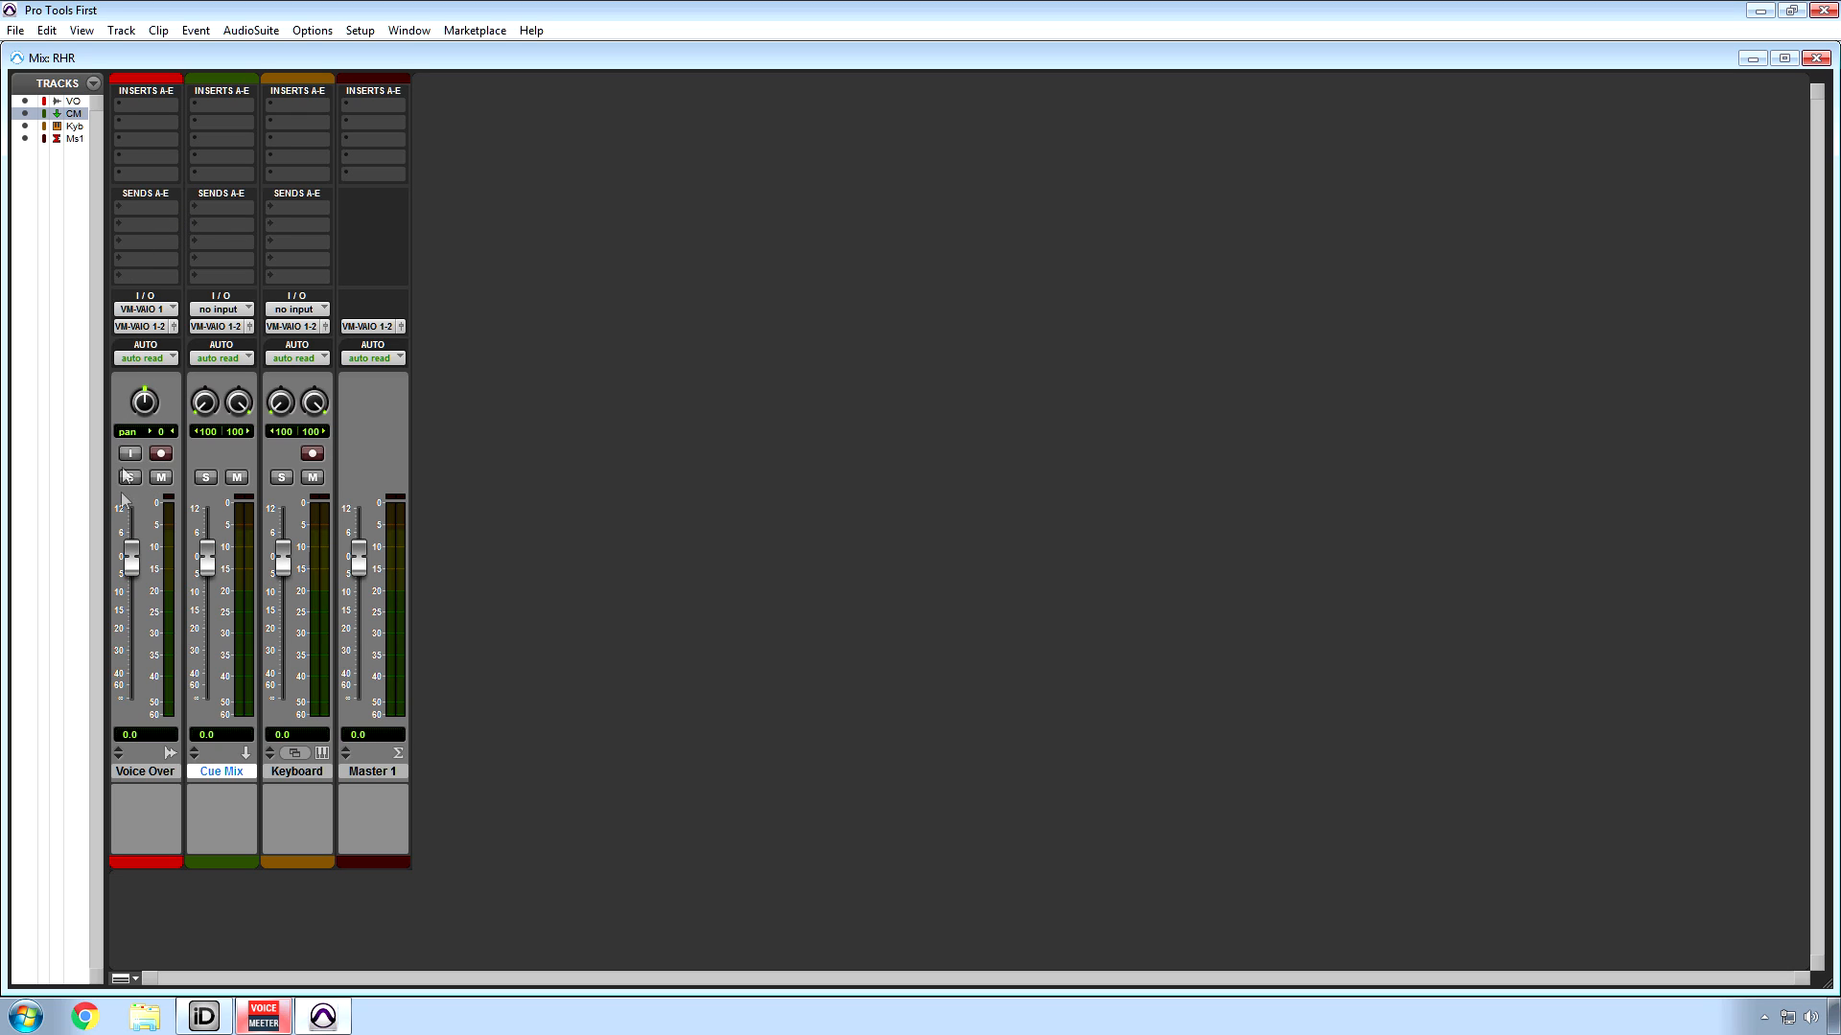
{"action": "left_click", "coordinate": [142, 210]}
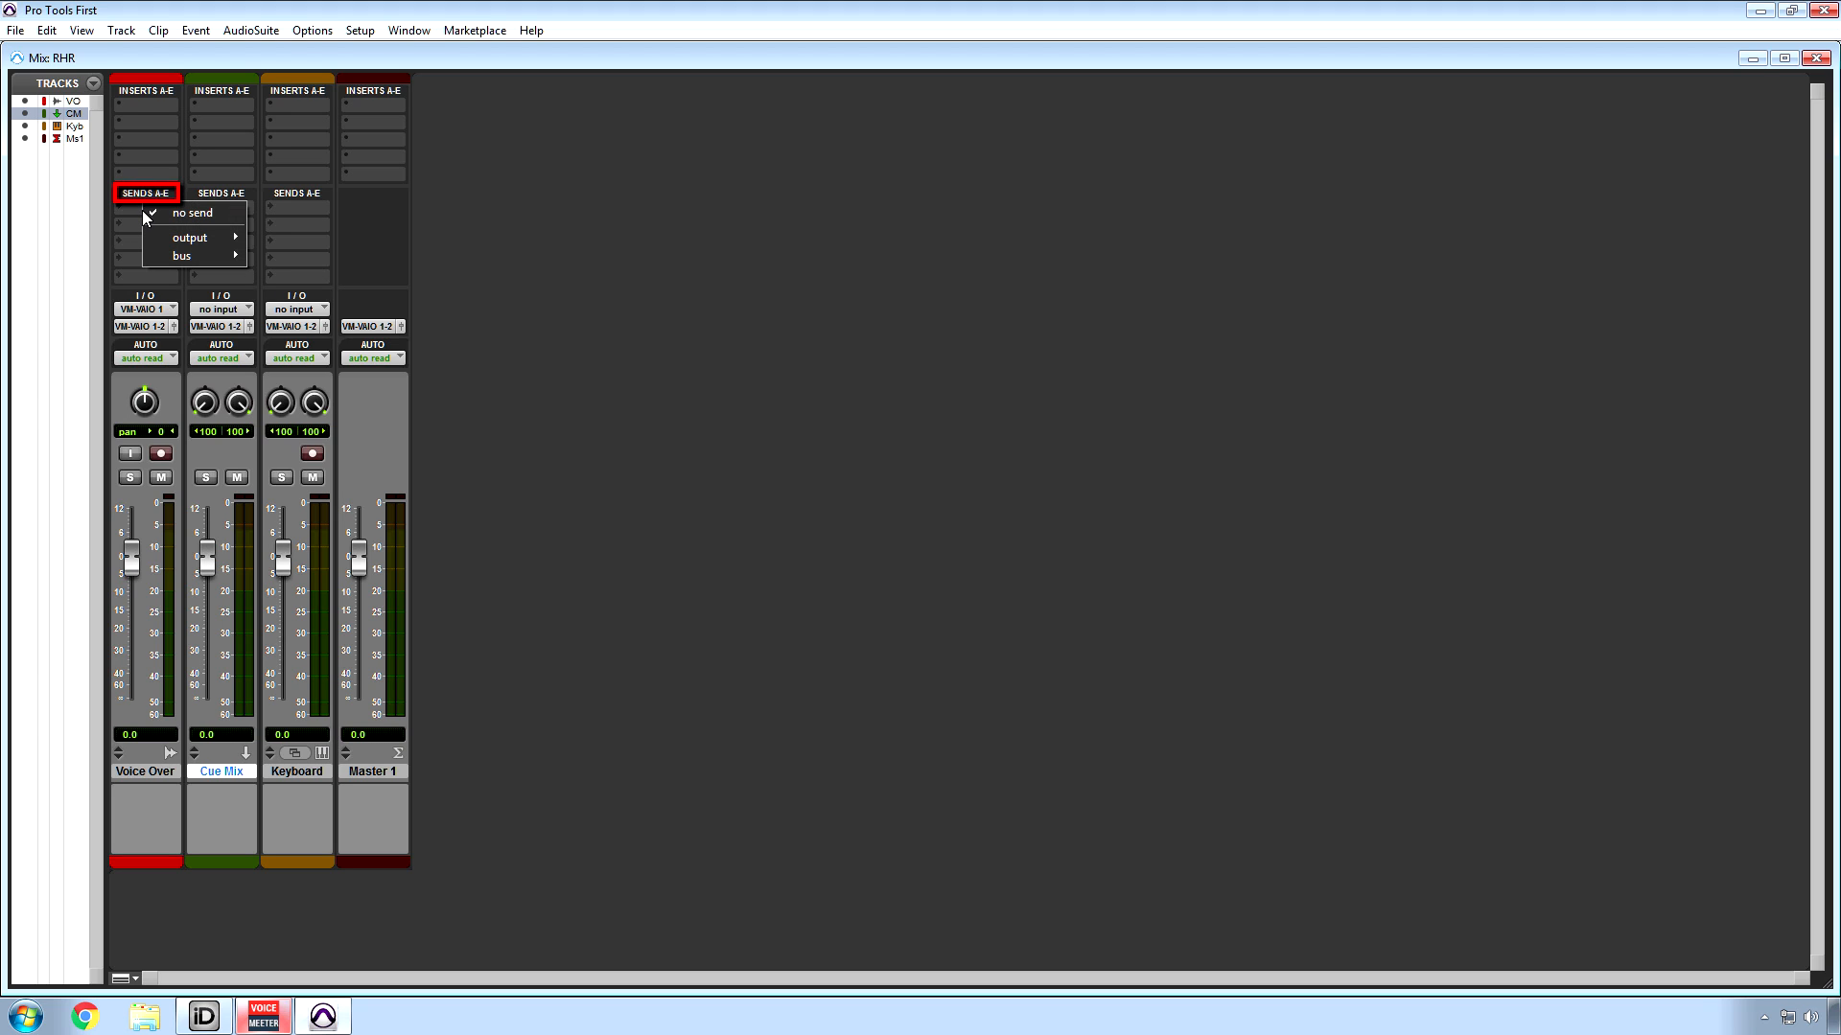
{"action": "mouse_move", "coordinate": [177, 234]}
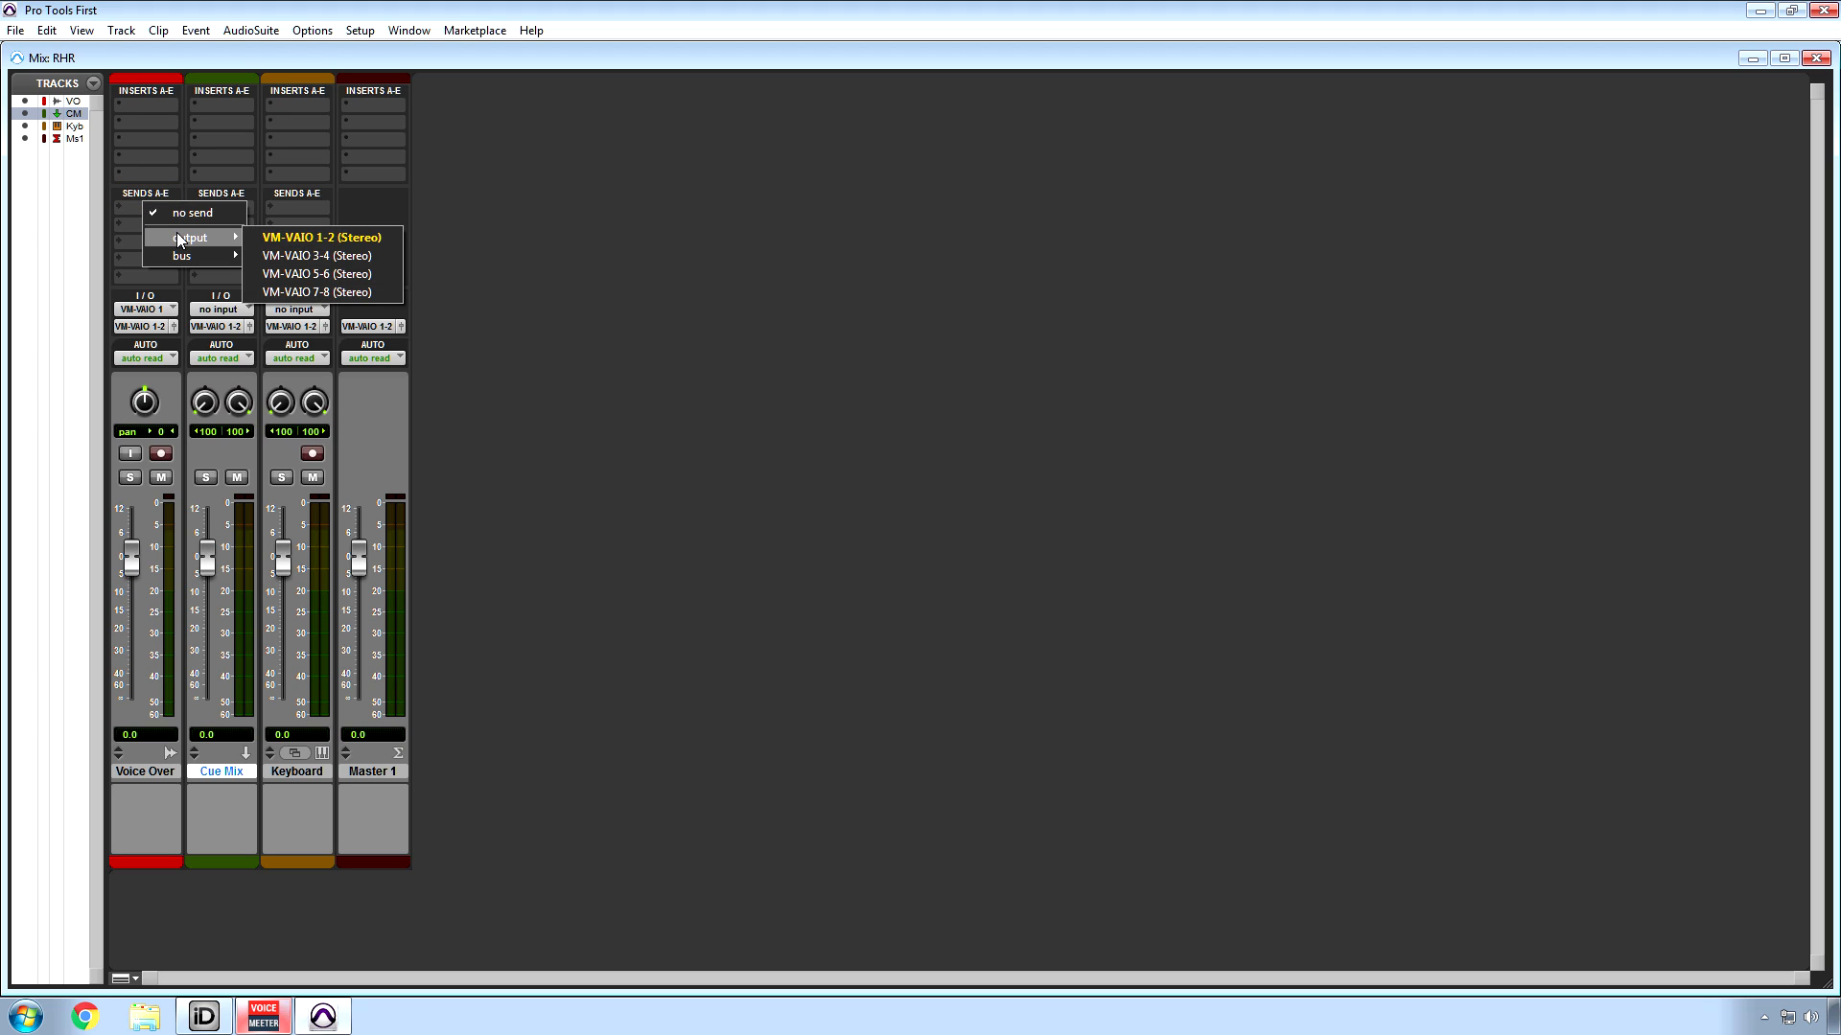
{"action": "left_click", "coordinate": [320, 256]}
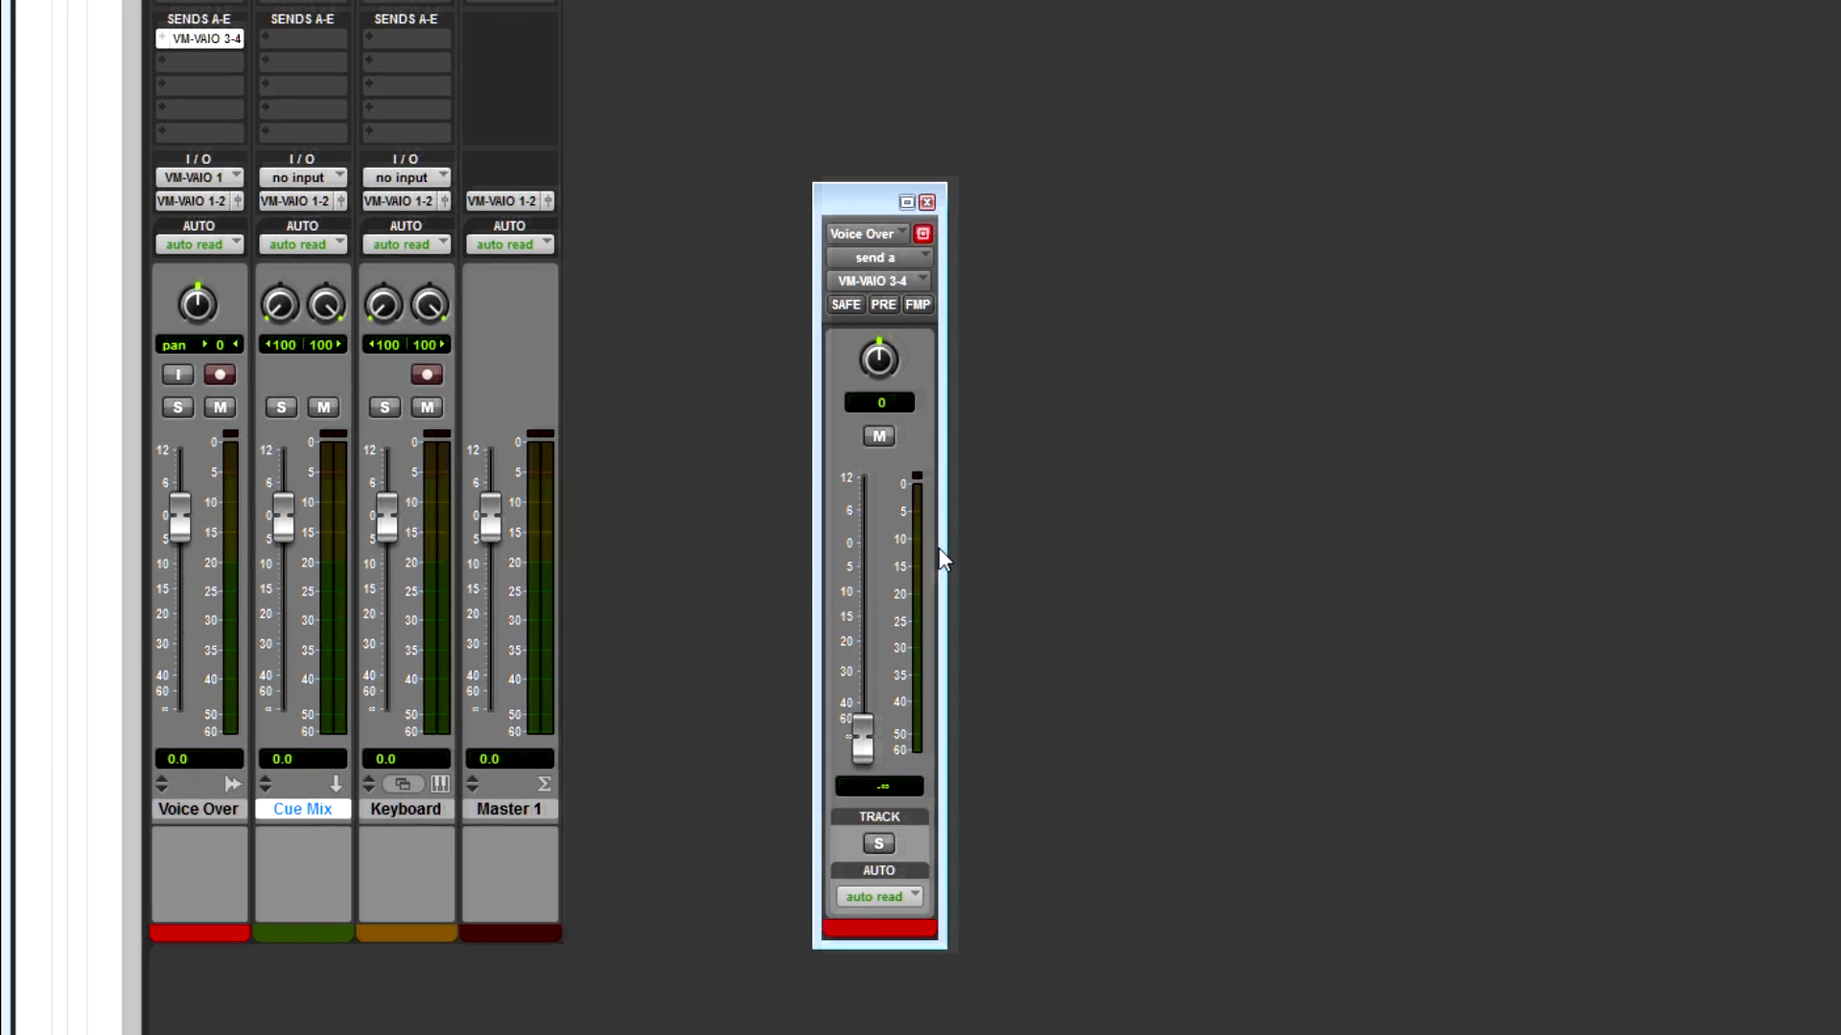
{"action": "mouse_move", "coordinate": [946, 752]}
{"action": "left_mouse_down"}
{"action": "mouse_move", "coordinate": [949, 539]}
{"action": "mouse_move", "coordinate": [947, 752]}
{"action": "left_mouse_up"}
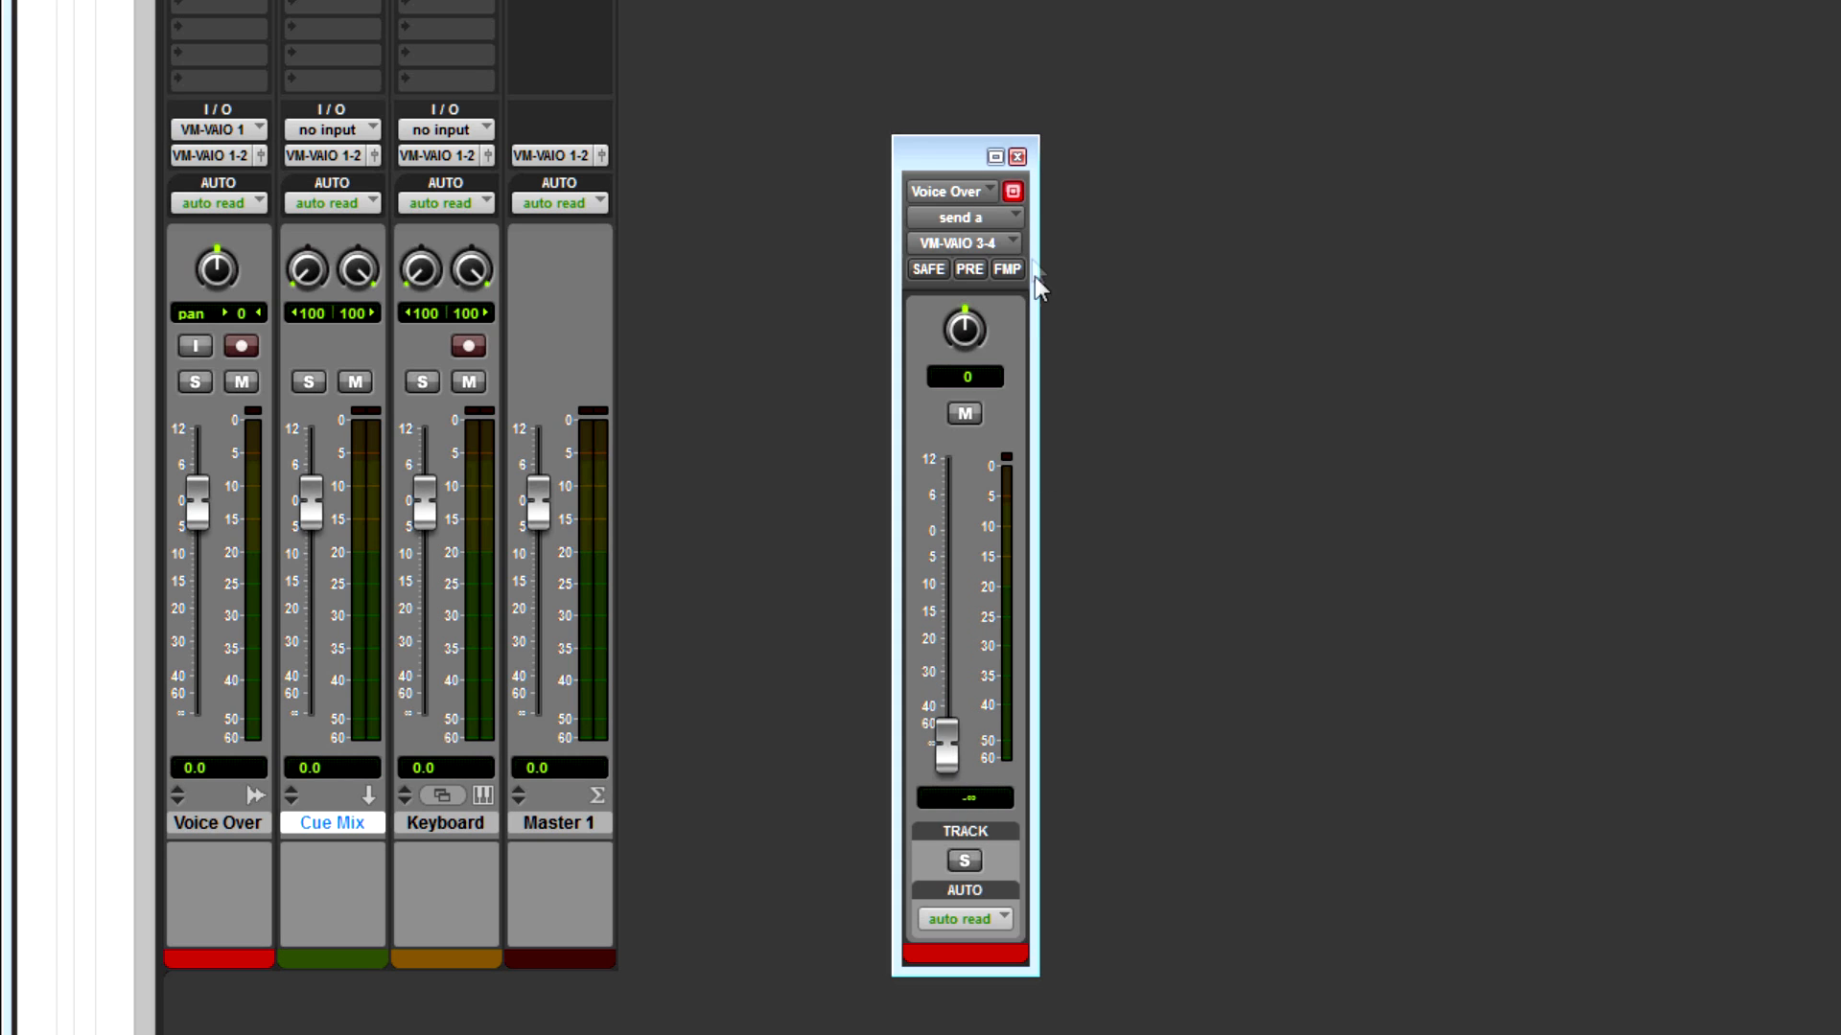
{"action": "left_click", "coordinate": [1013, 191]}
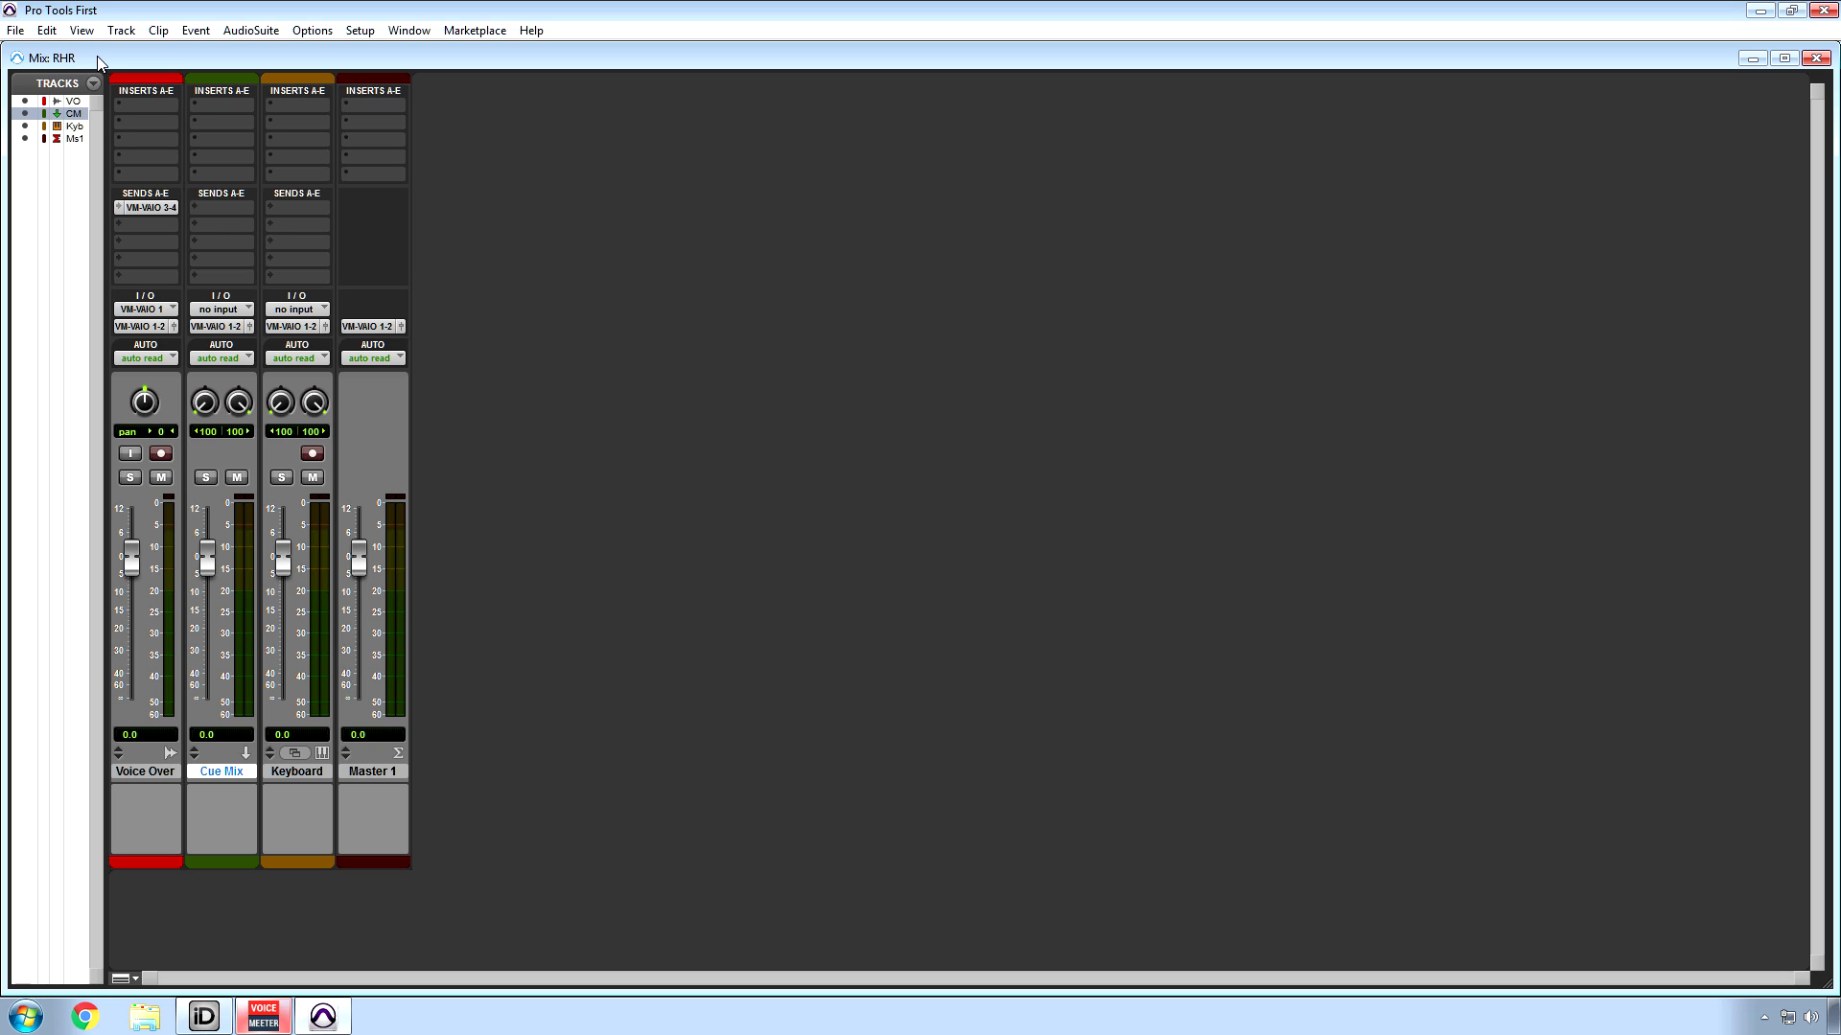
- Hide the Cue Mix track and make it inactive
{"action": "right_click", "coordinate": [228, 773]}
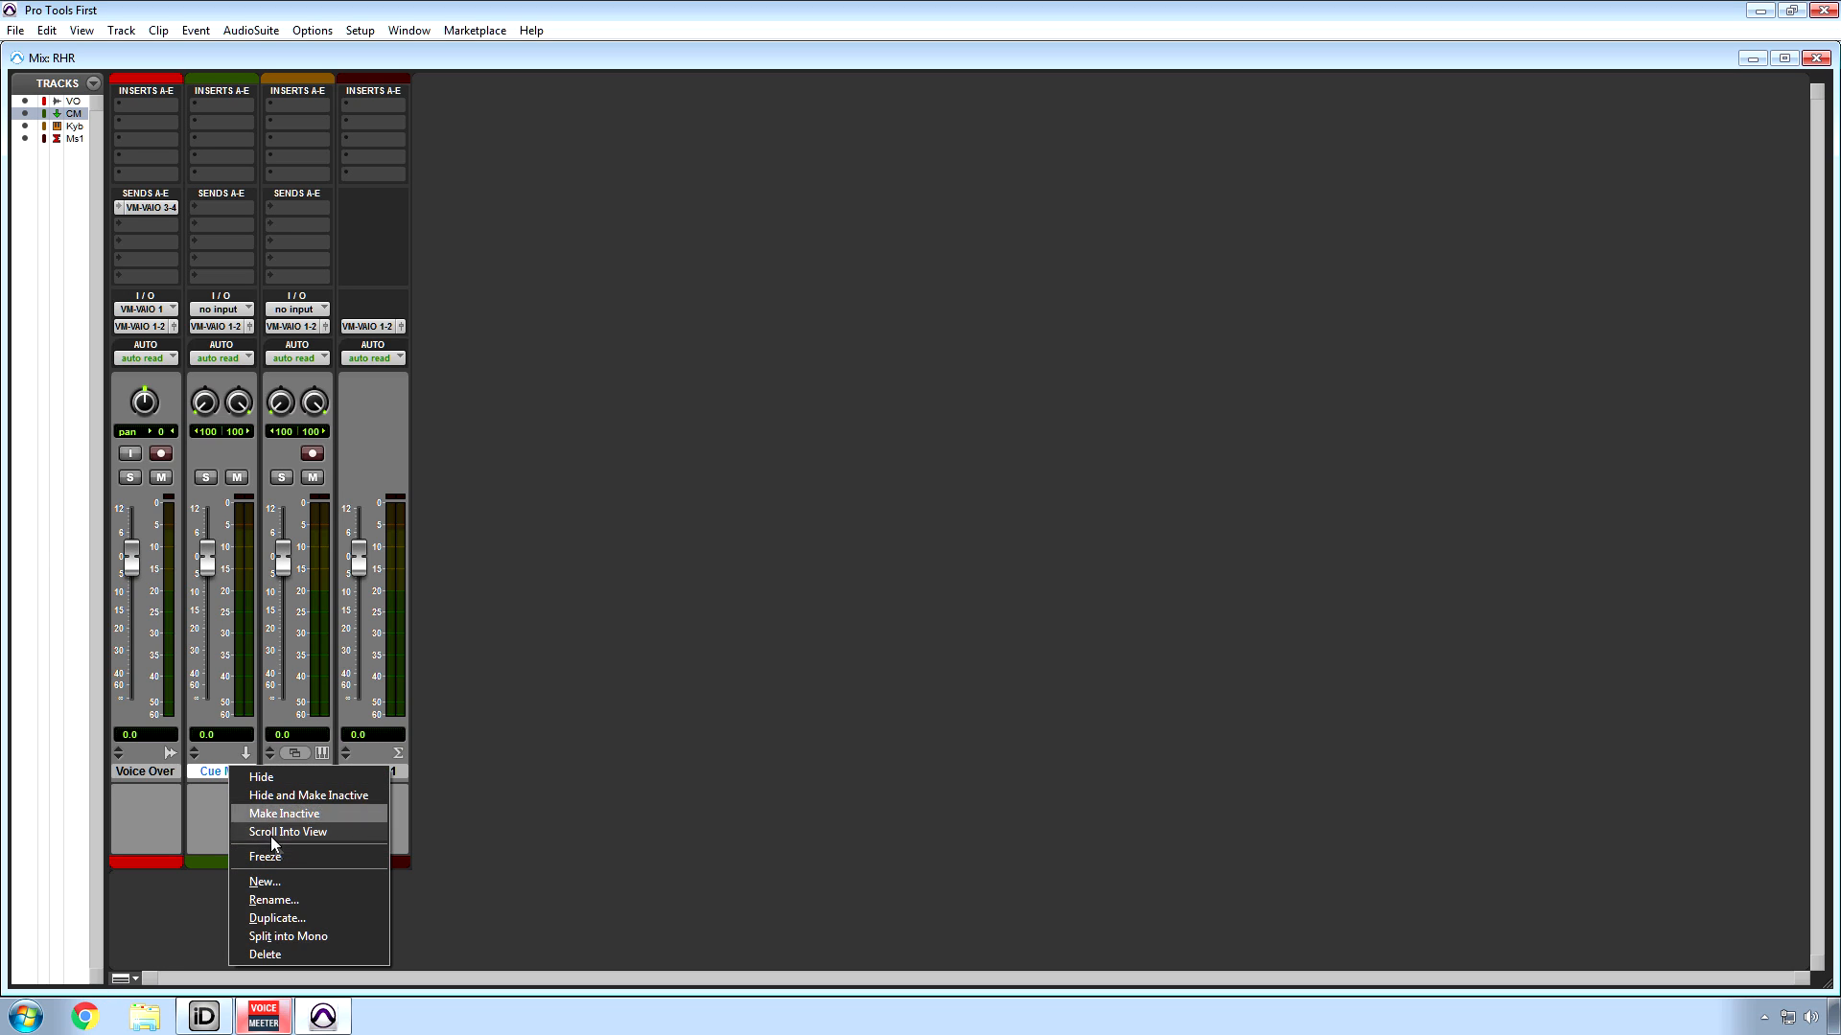
{"action": "left_click", "coordinate": [287, 953]}
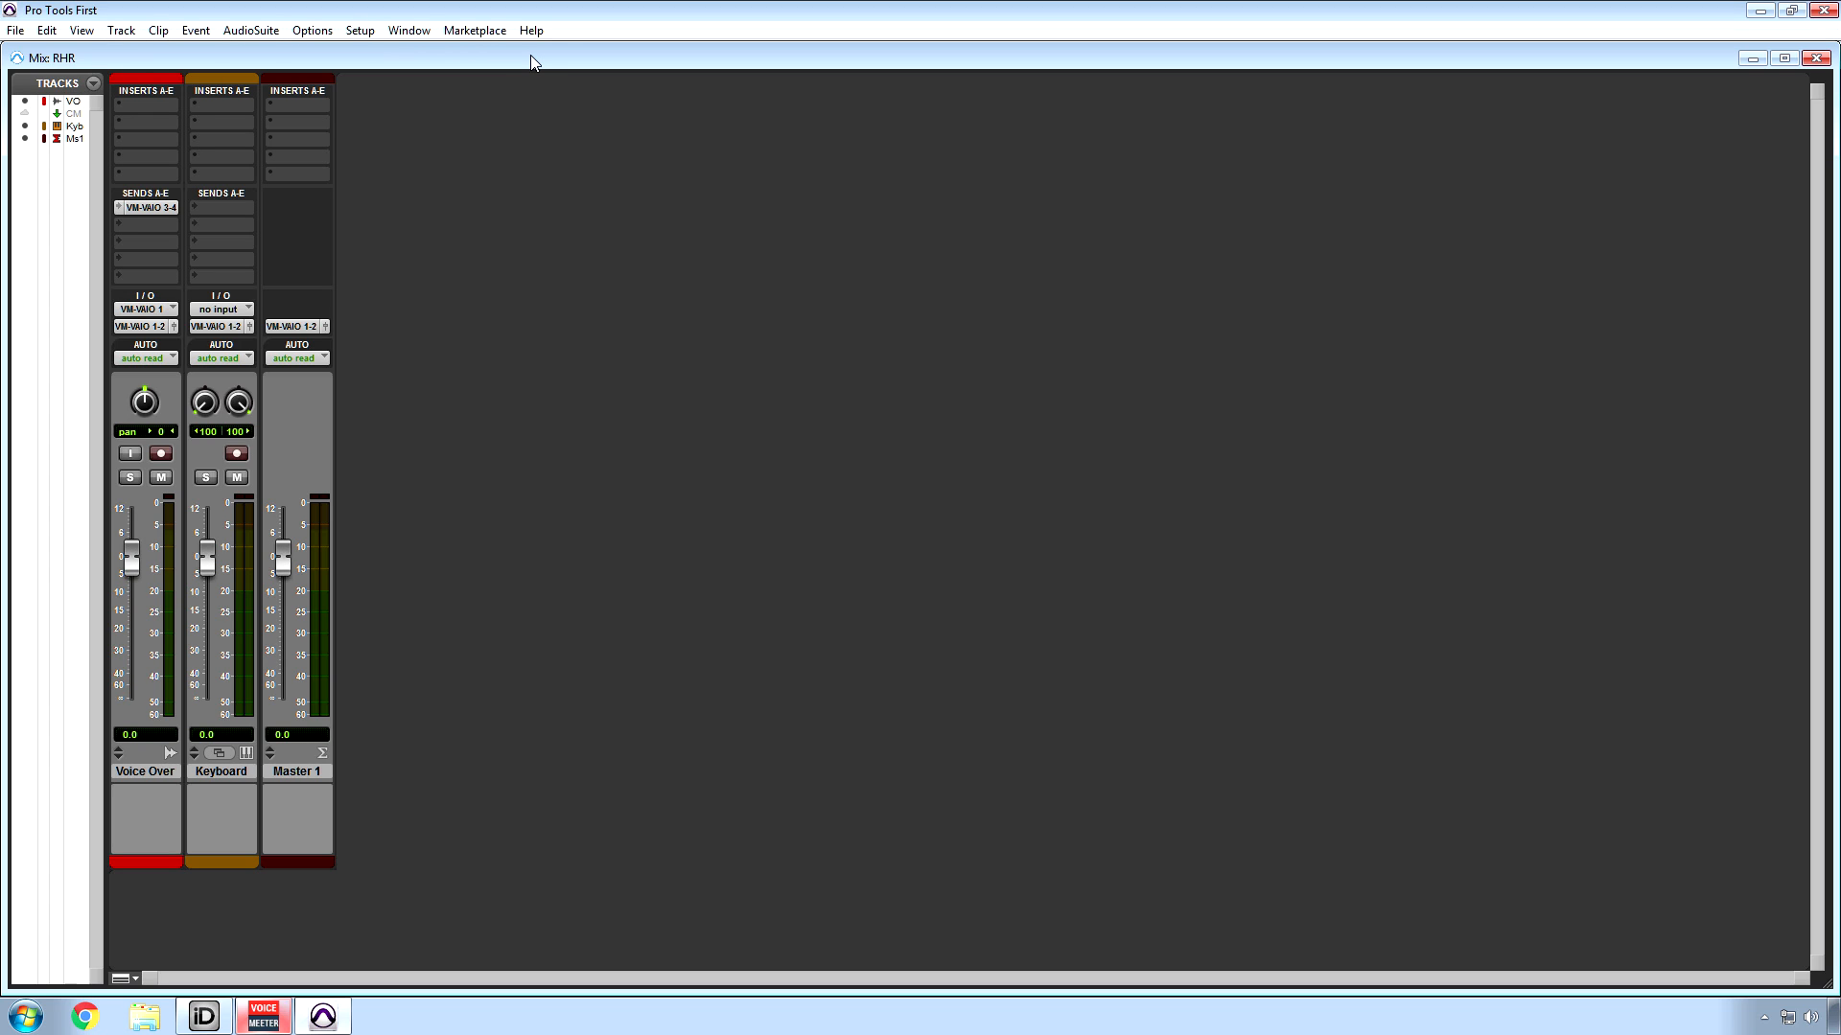
- Return to the Edit window and create a click track
{"action": "key", "text": "ctrl+equal"}
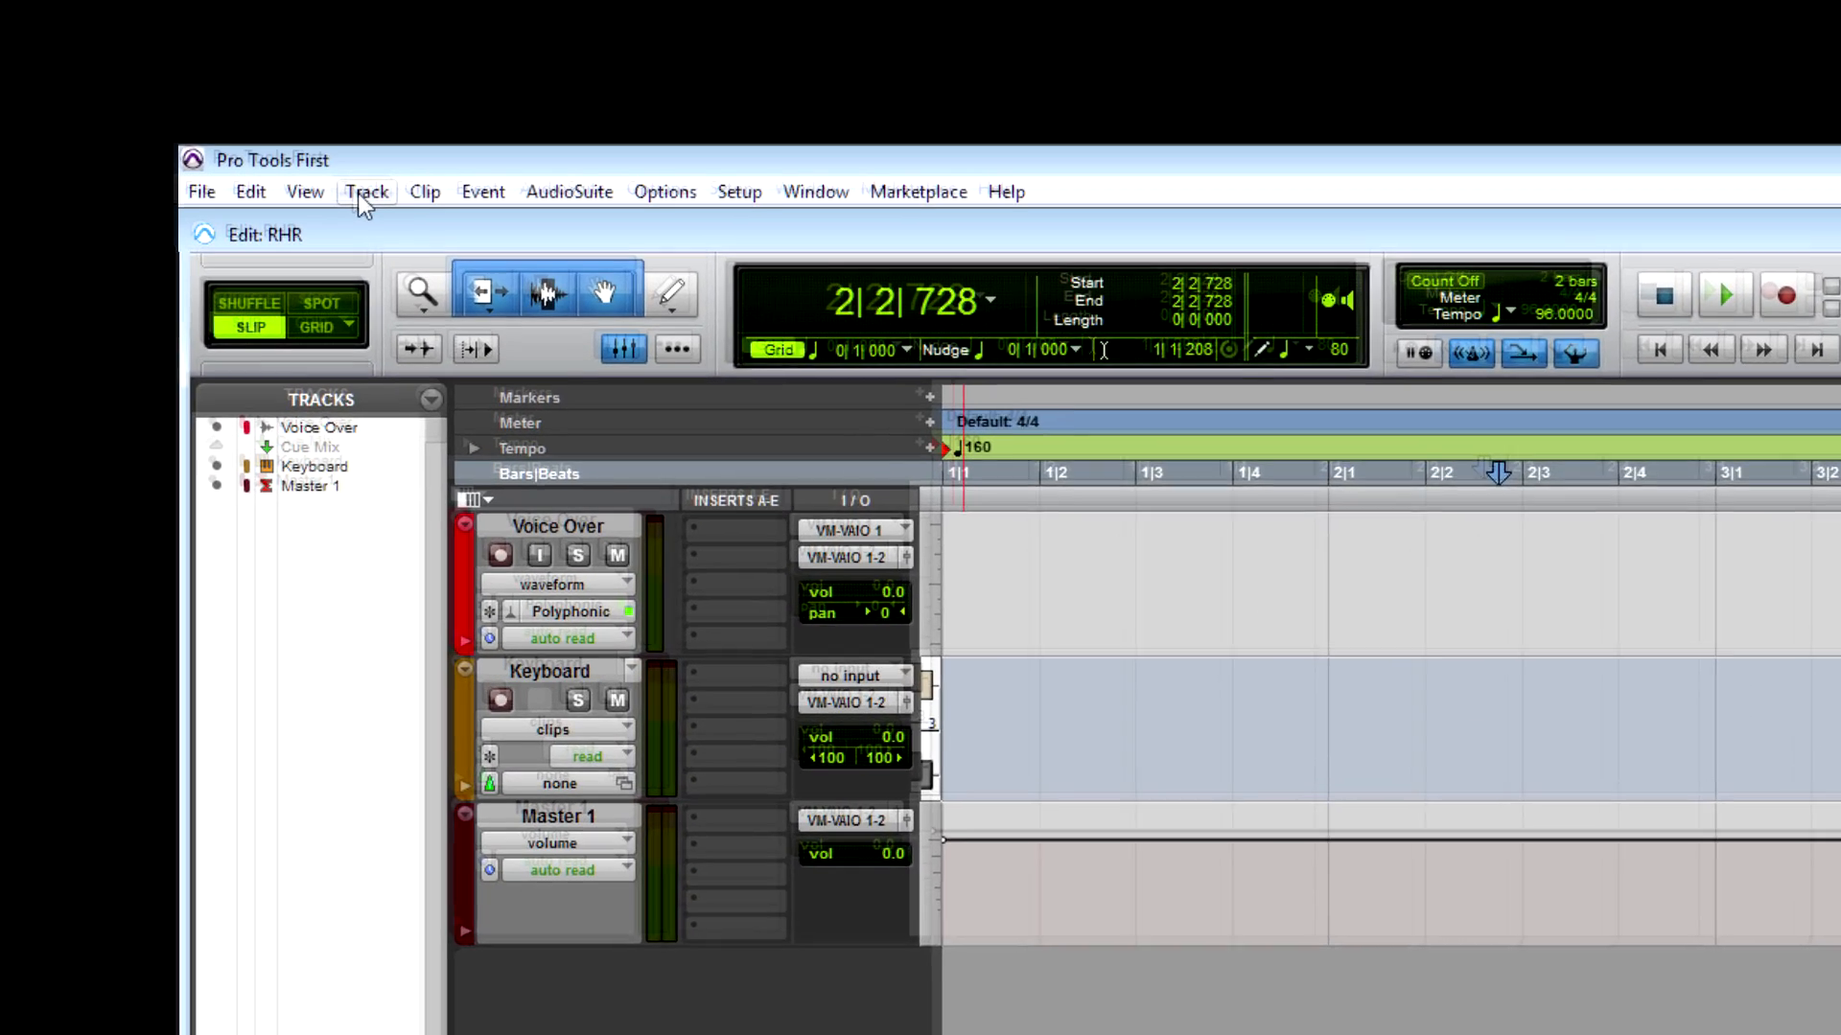
{"action": "left_click", "coordinate": [283, 137]}
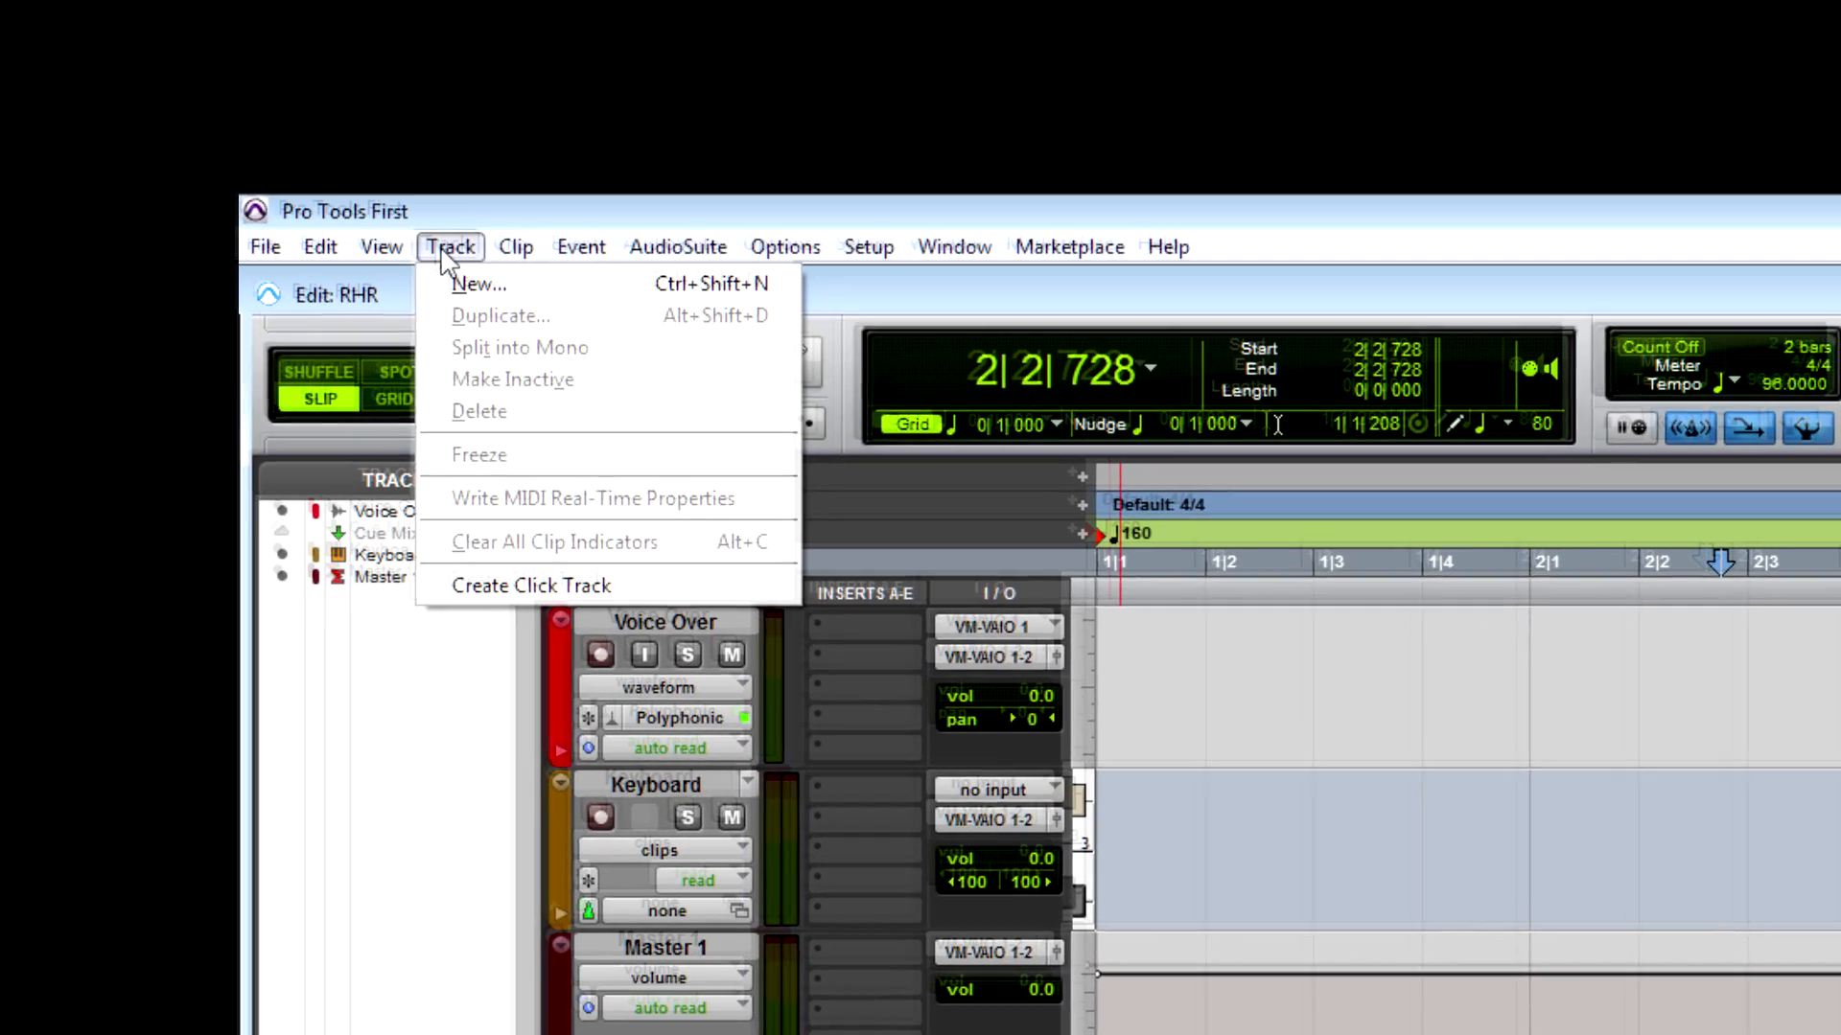
{"action": "left_click", "coordinate": [577, 587]}
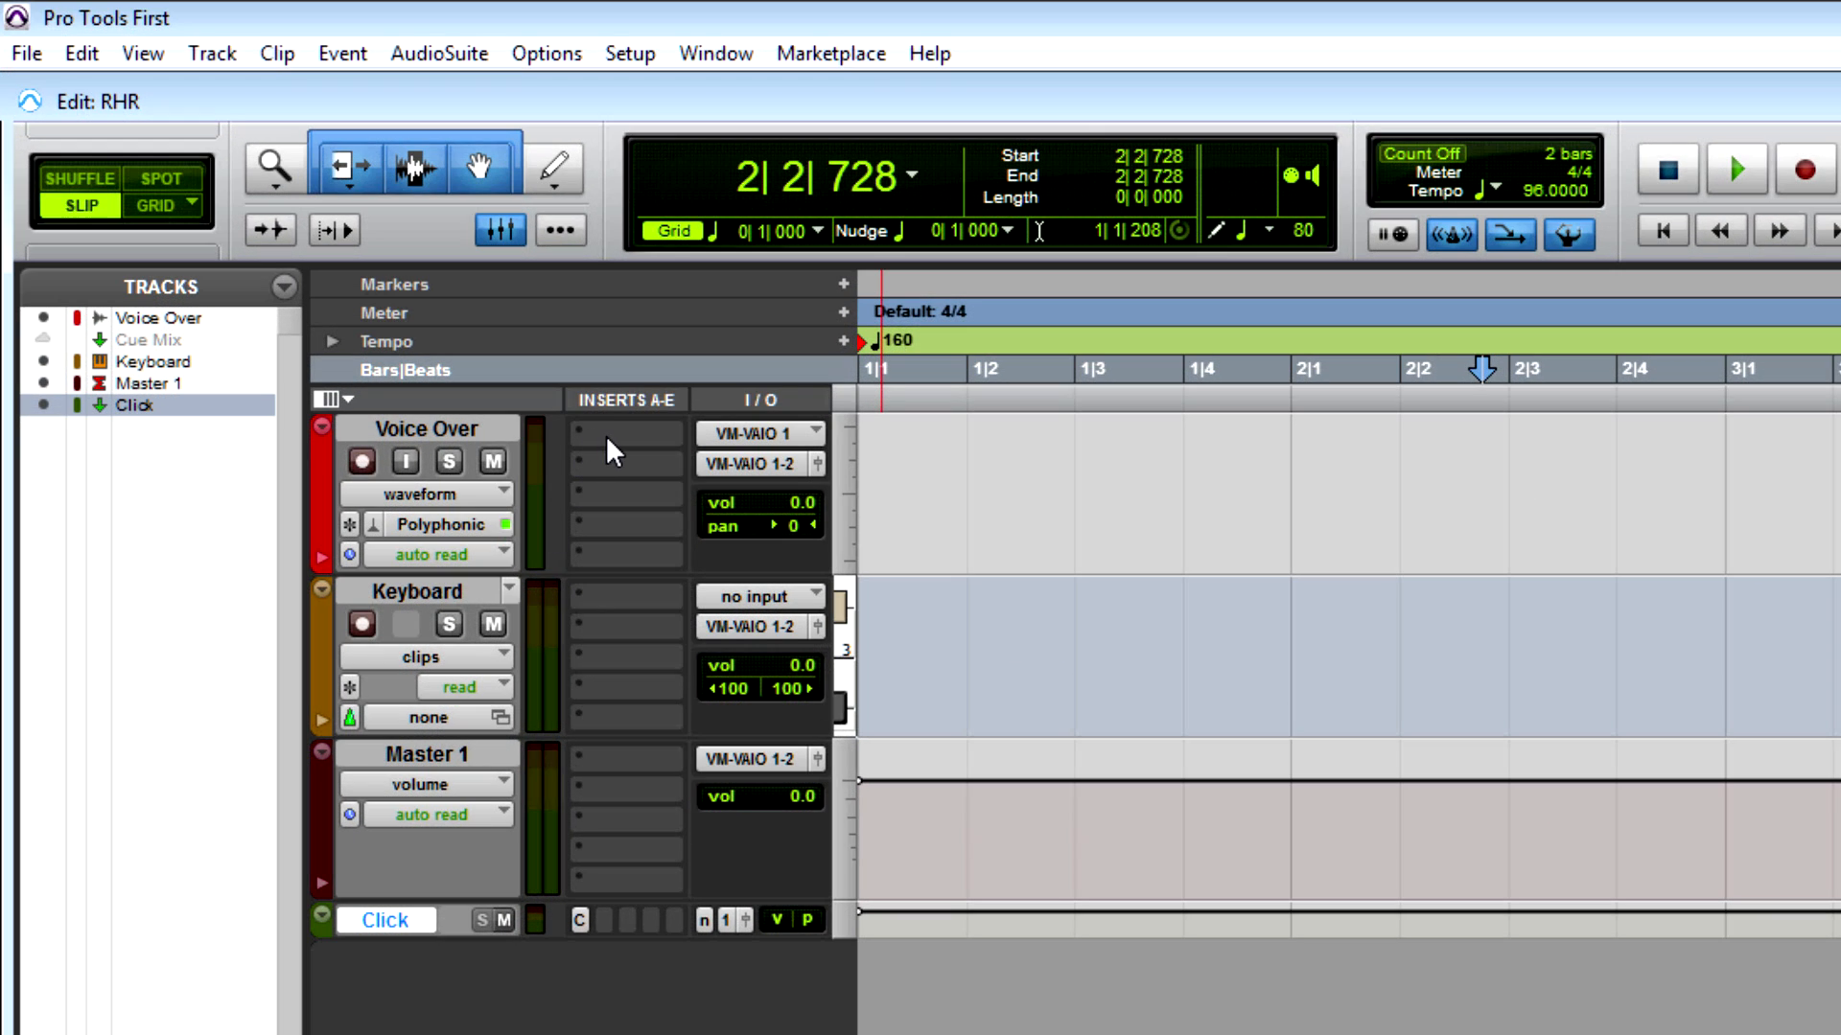
- Insert the Click II (mono) instrument plug-in in the Voice Over track's first insert slot, and compare it with the Click track's plug-in
{"action": "left_click", "coordinate": [606, 434]}
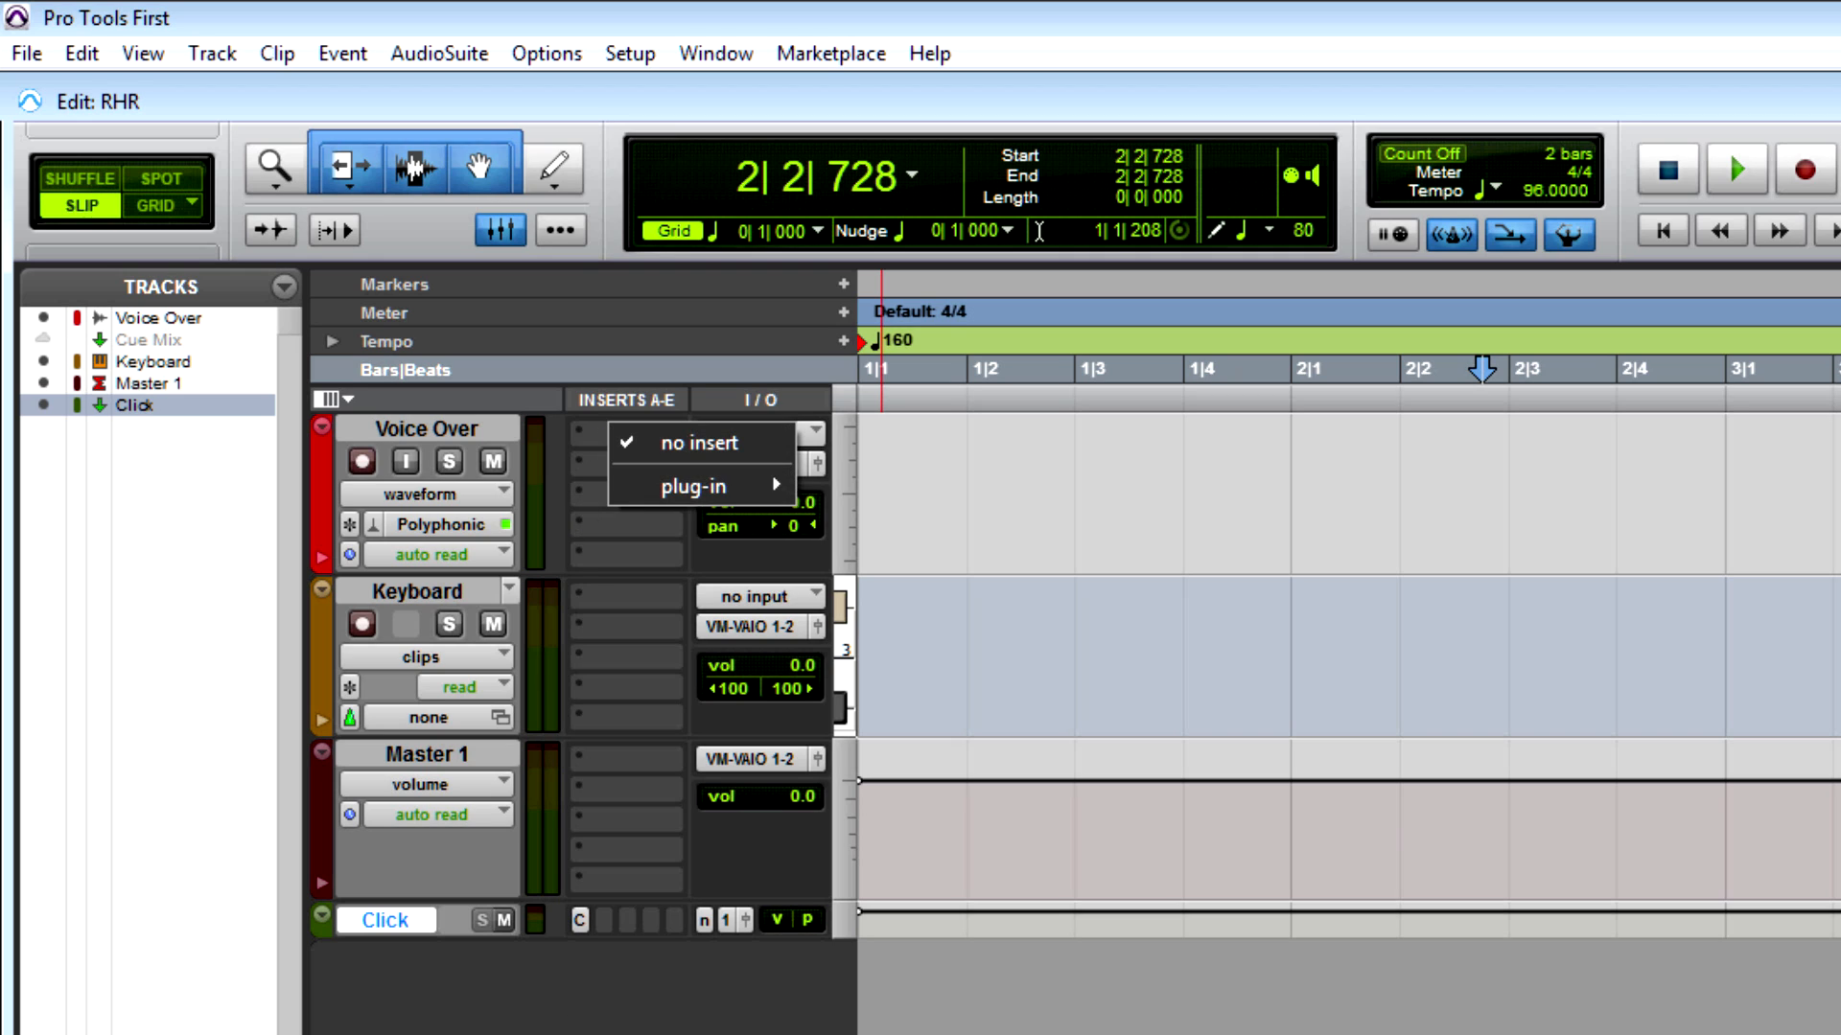
{"action": "left_click", "coordinate": [580, 391]}
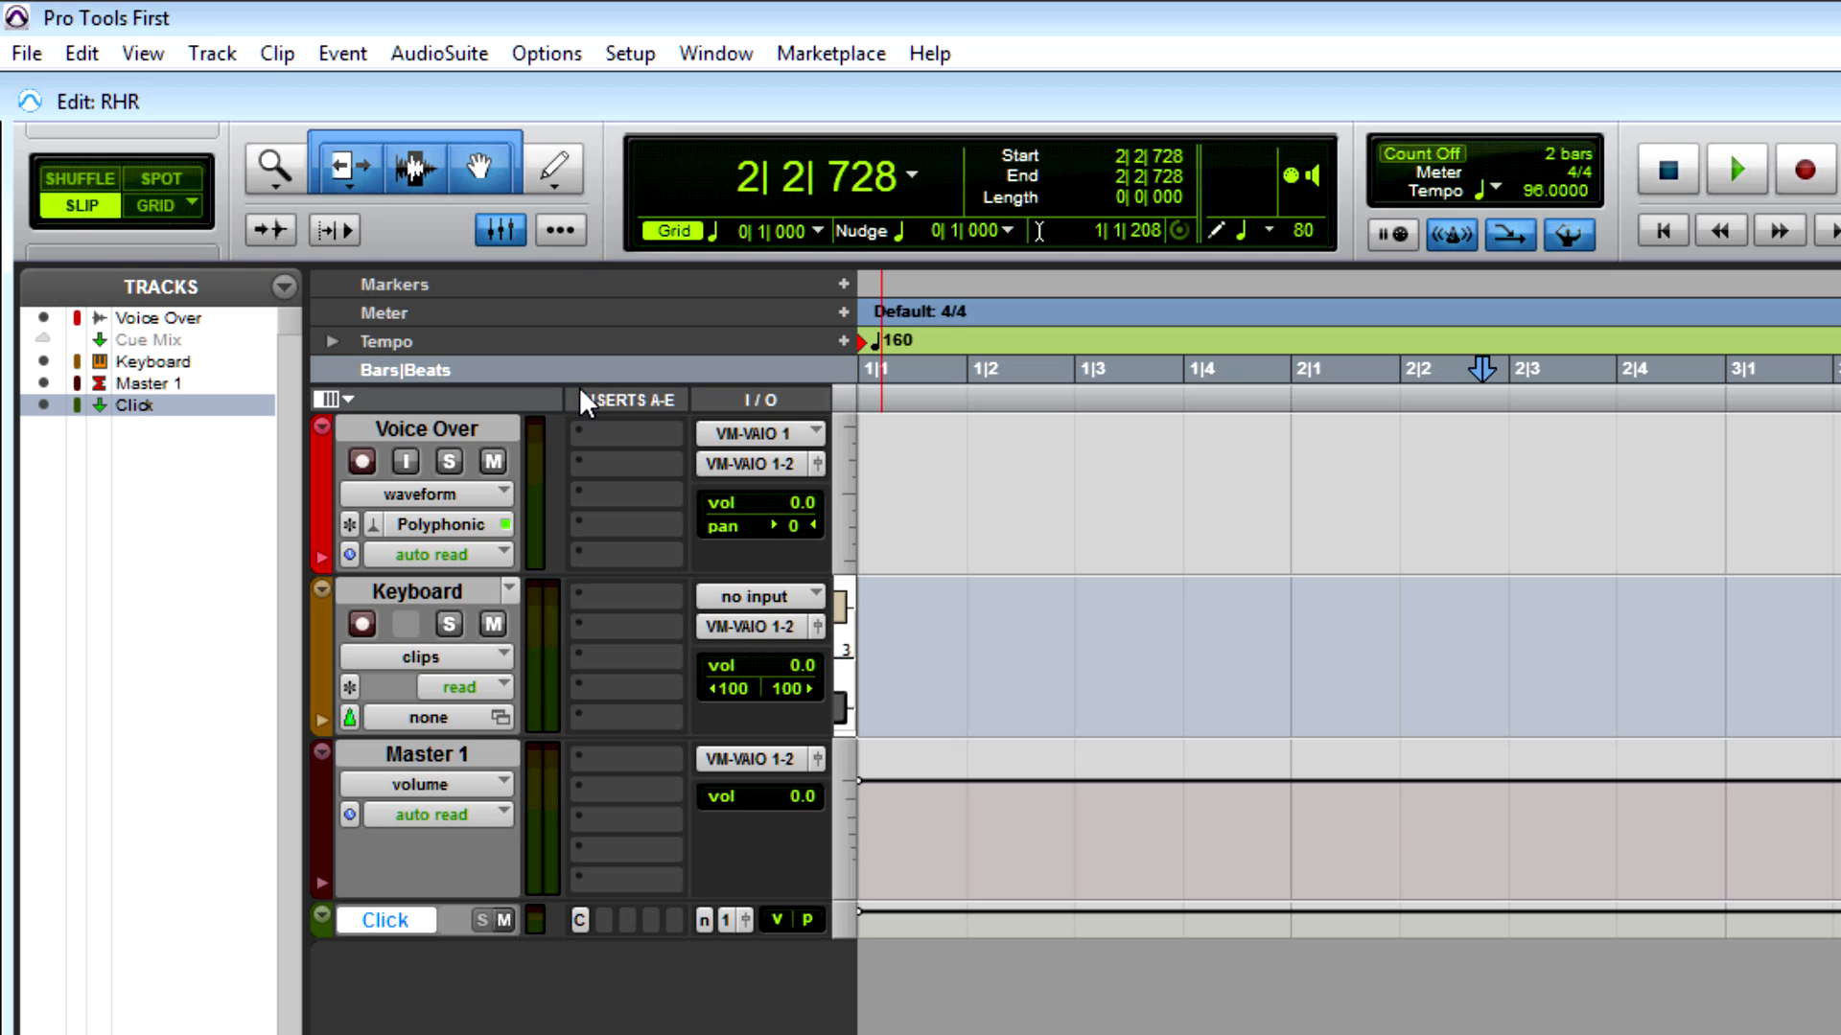
{"action": "left_click", "coordinate": [627, 433]}
{"action": "mouse_move", "coordinate": [687, 476]}
{"action": "mouse_move", "coordinate": [901, 638]}
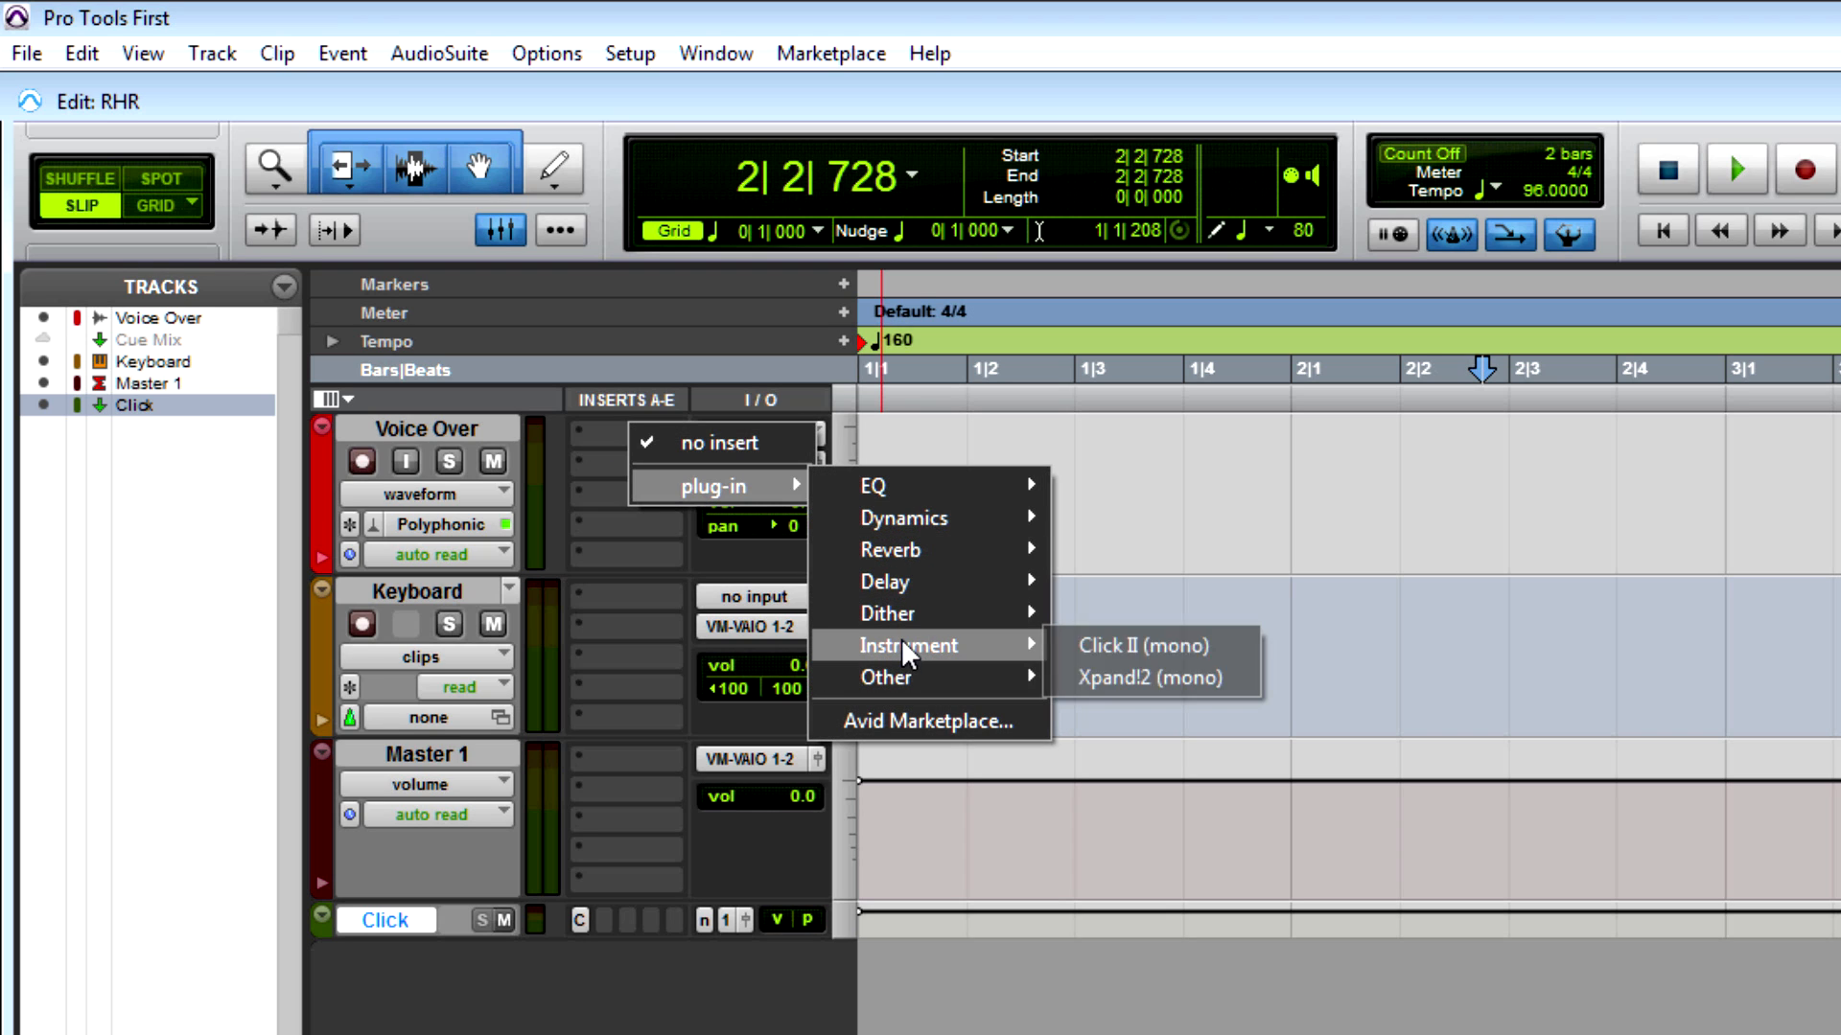
{"action": "left_click", "coordinate": [1108, 654]}
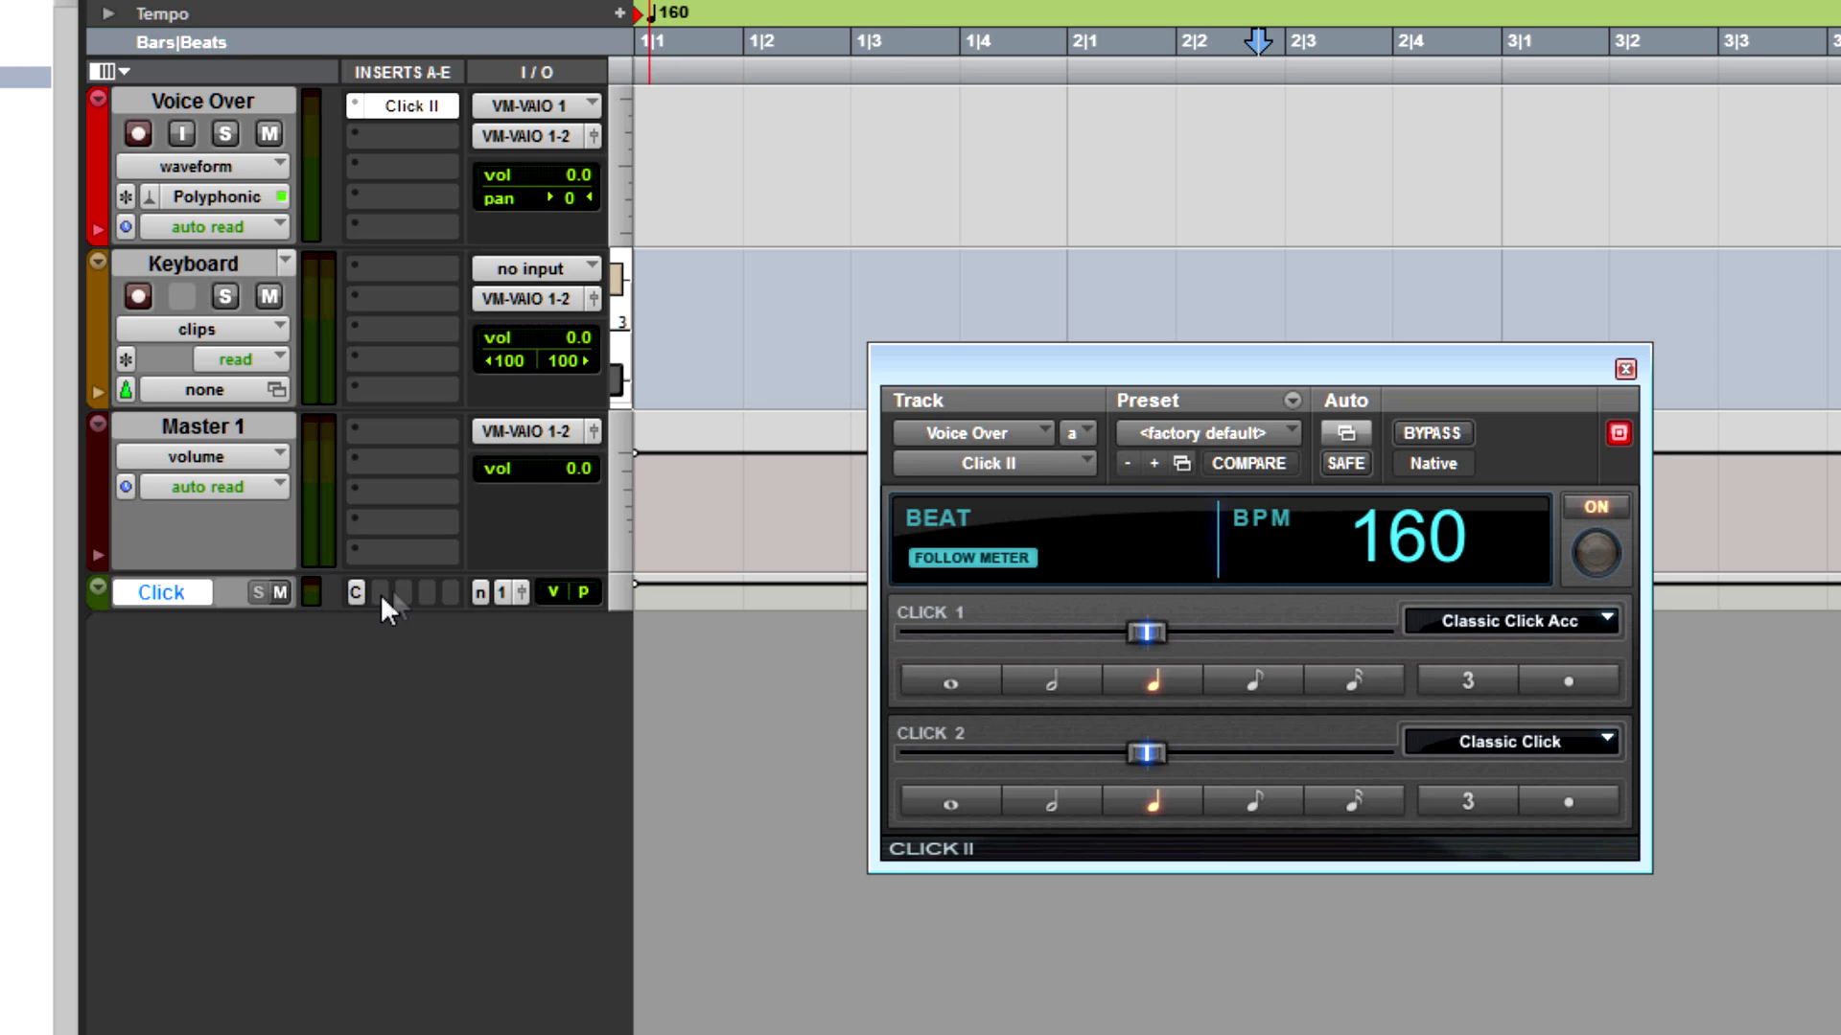
{"action": "left_click", "coordinate": [356, 592]}
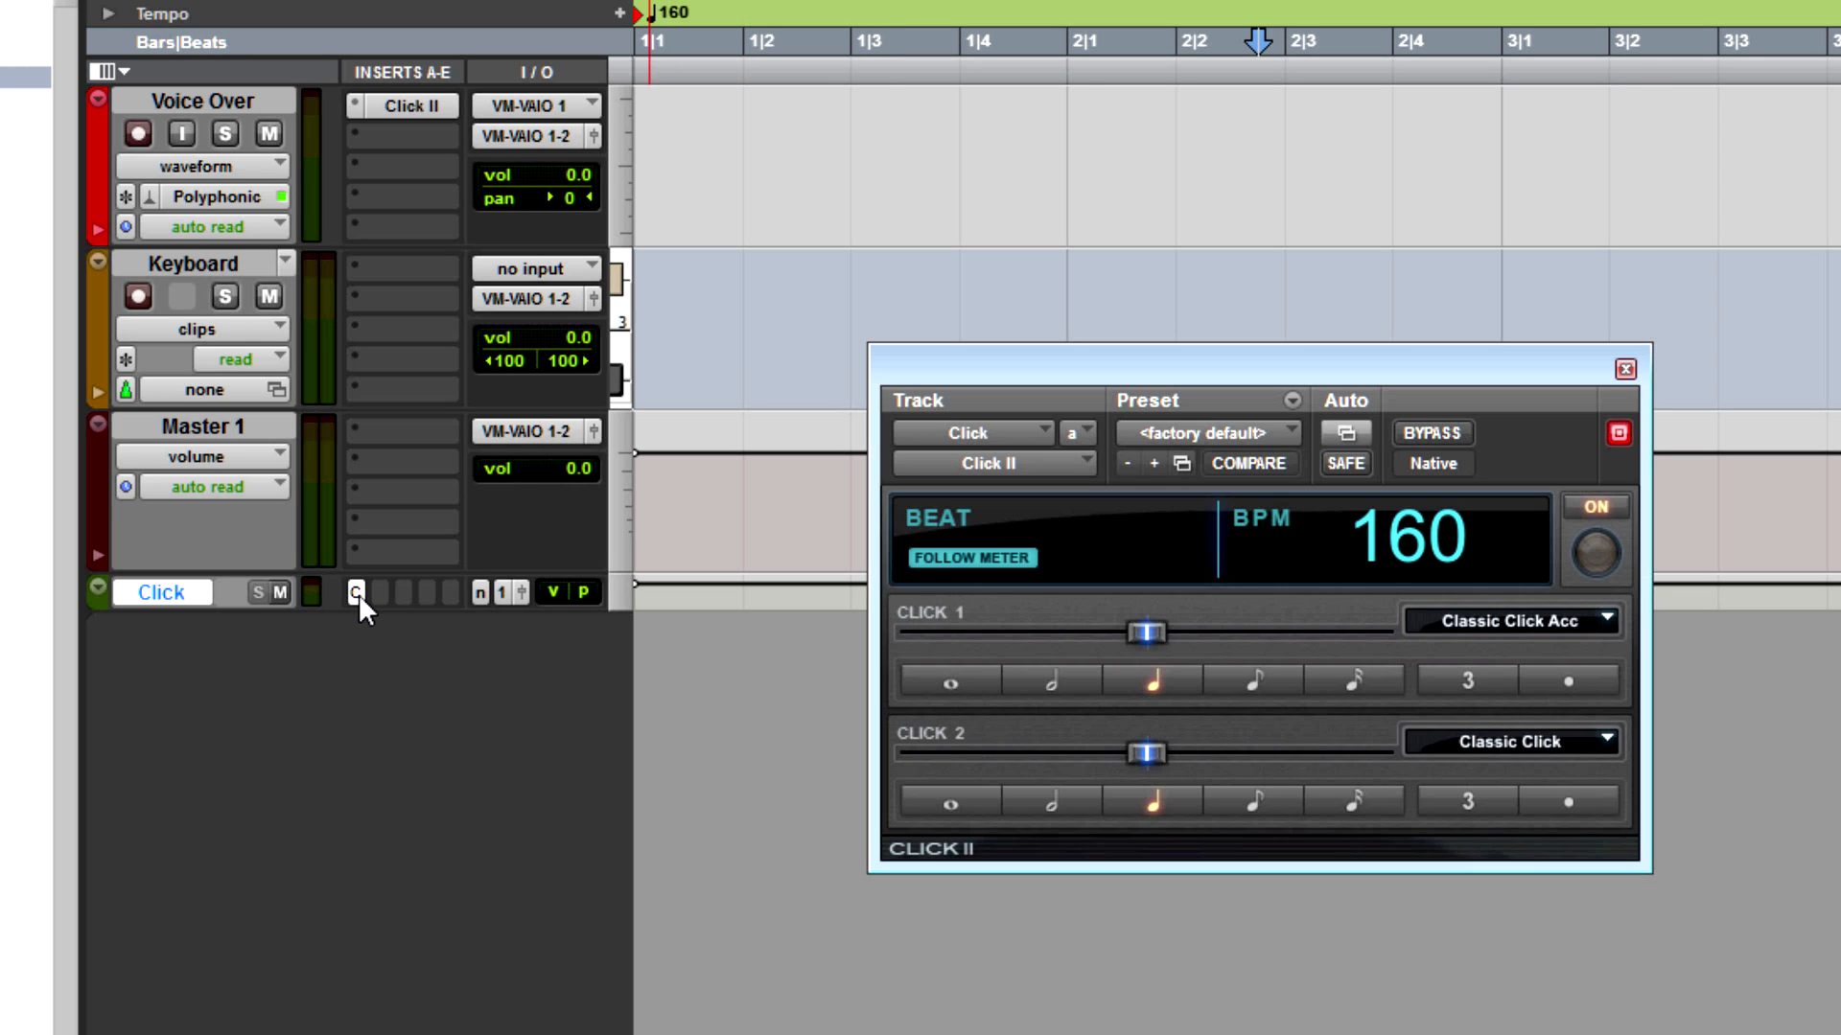
{"action": "left_click", "coordinate": [1625, 369]}
- Remove the Click II plug-in from the Voice Over track's first insert slot
{"action": "right_click", "coordinate": [401, 105]}
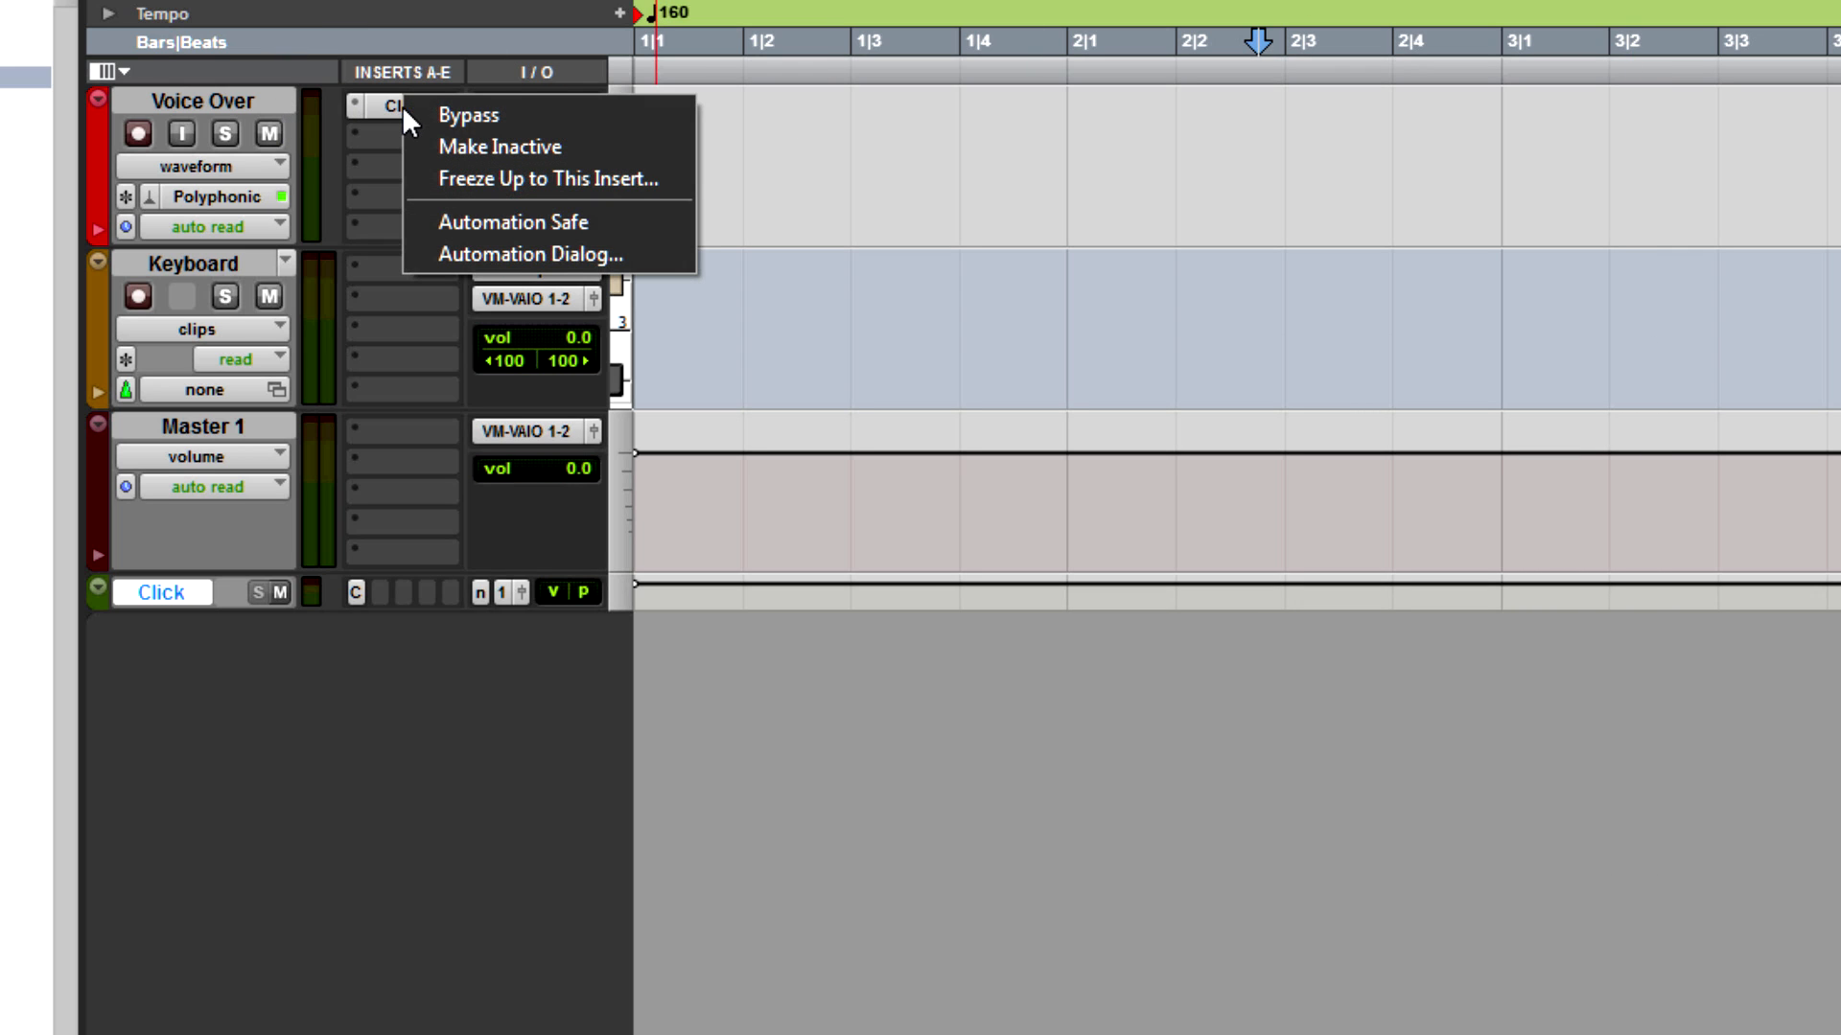
{"action": "left_click", "coordinate": [426, 828]}
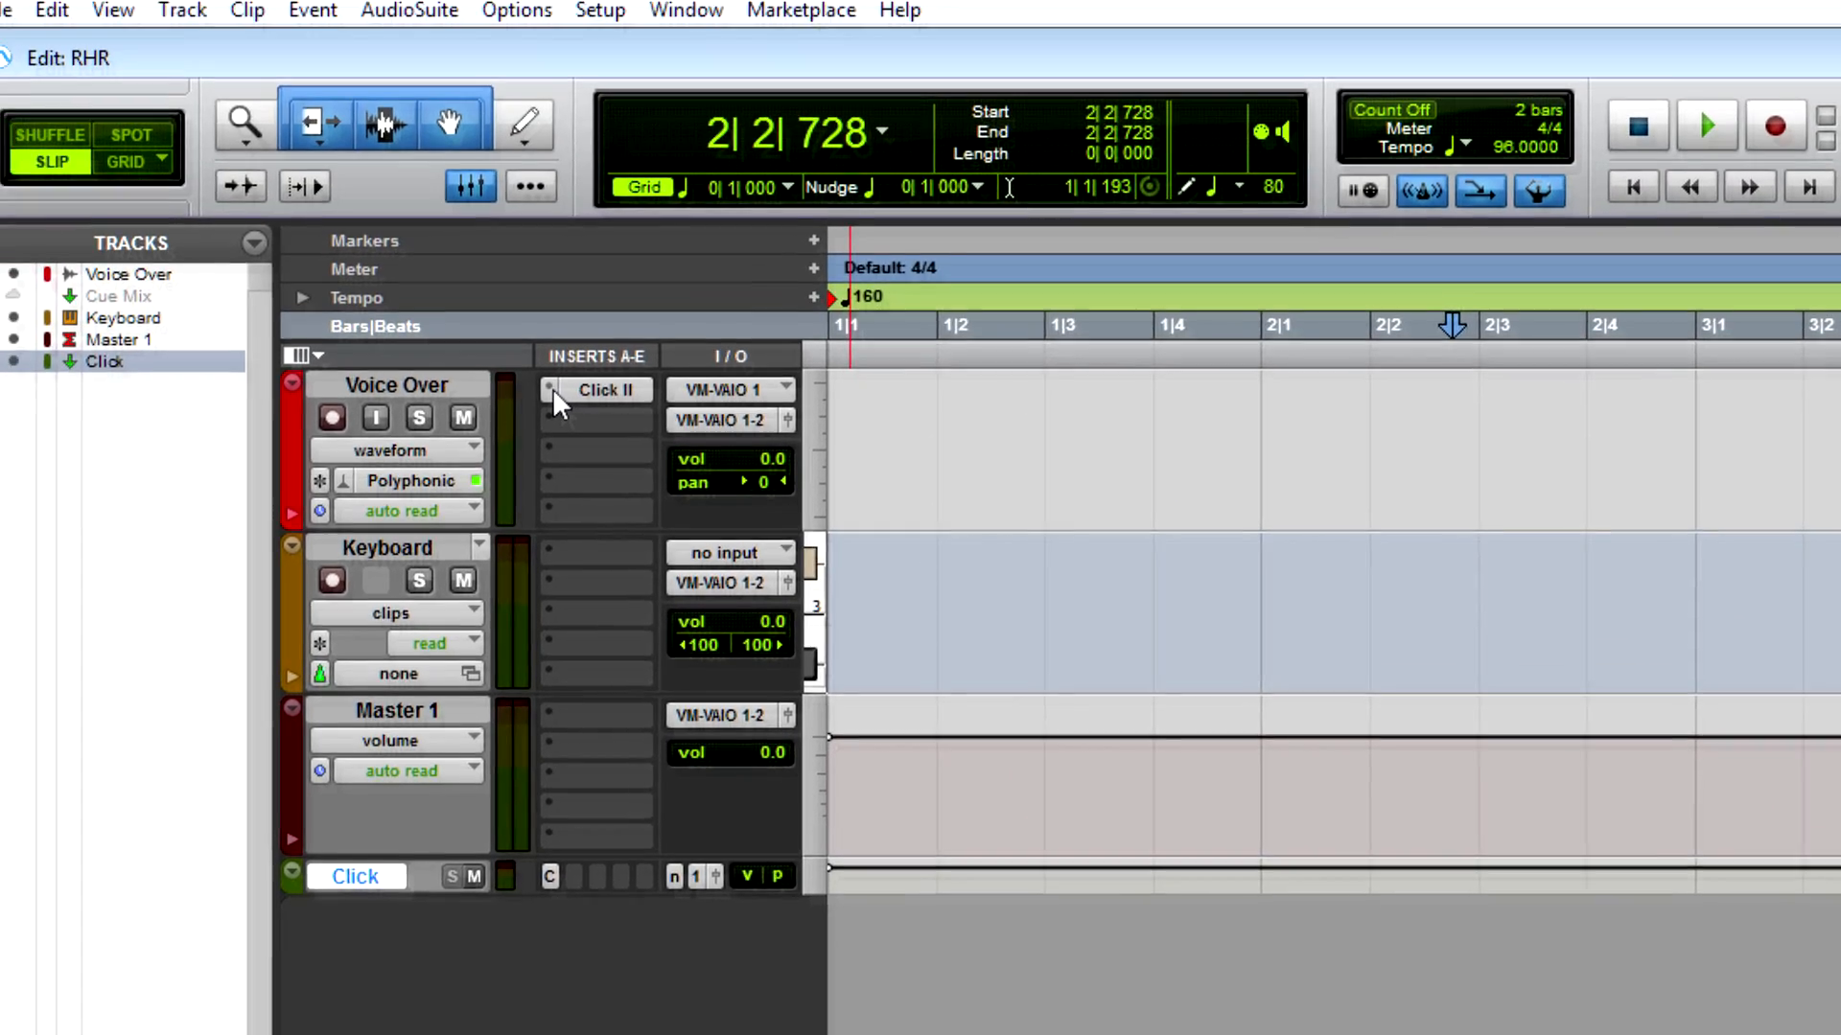
{"action": "left_click", "coordinate": [359, 103]}
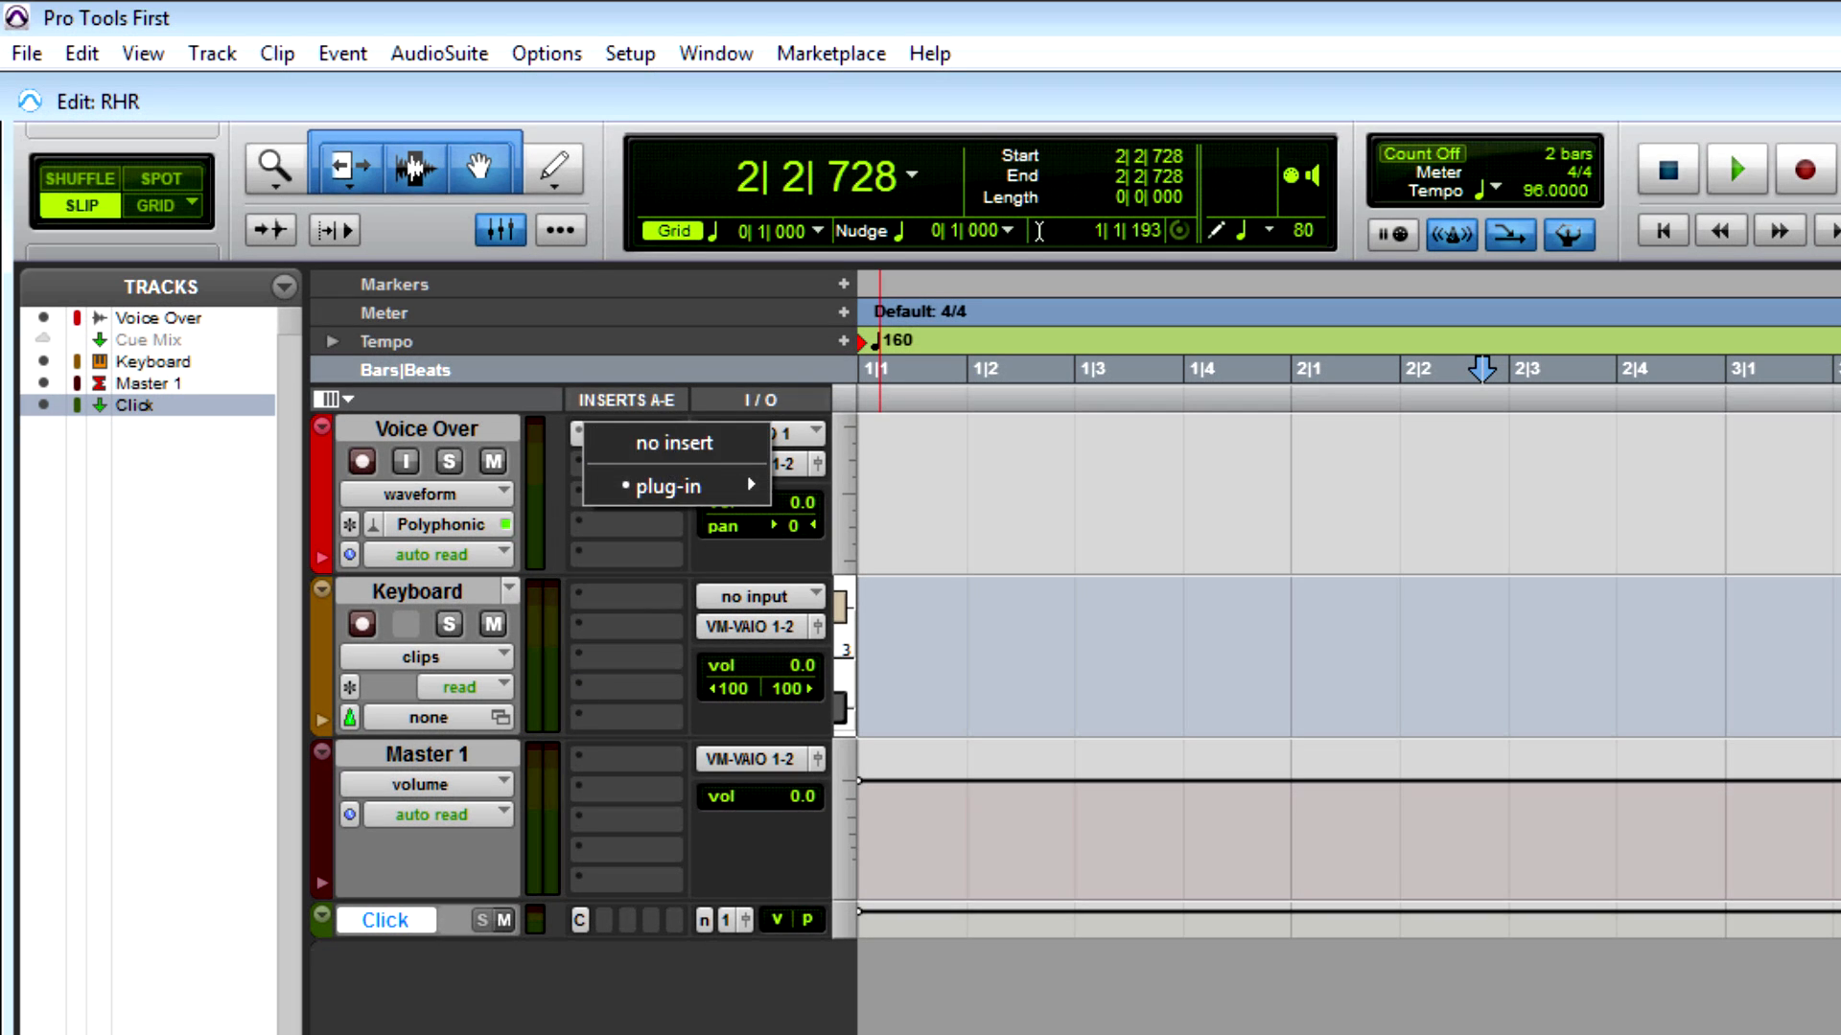
{"action": "key", "text": "Escape"}
{"action": "right_click", "coordinate": [624, 434]}
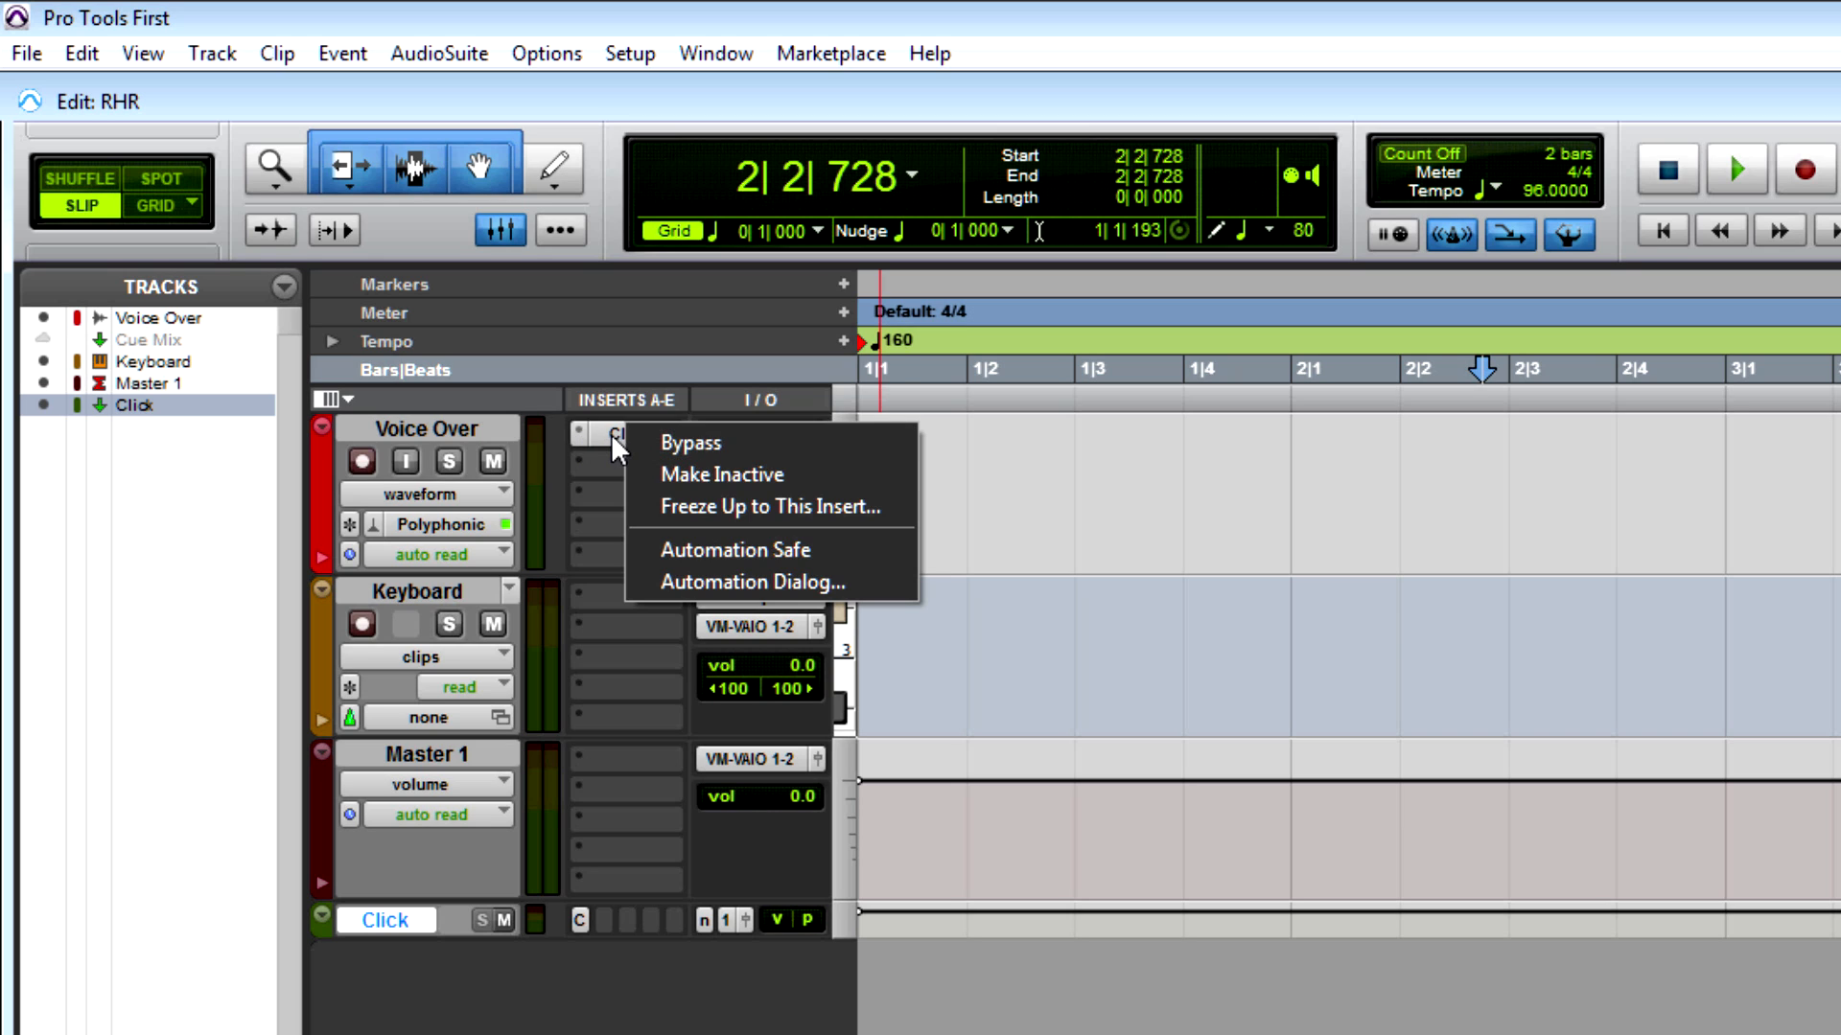
{"action": "right_click", "coordinate": [611, 433]}
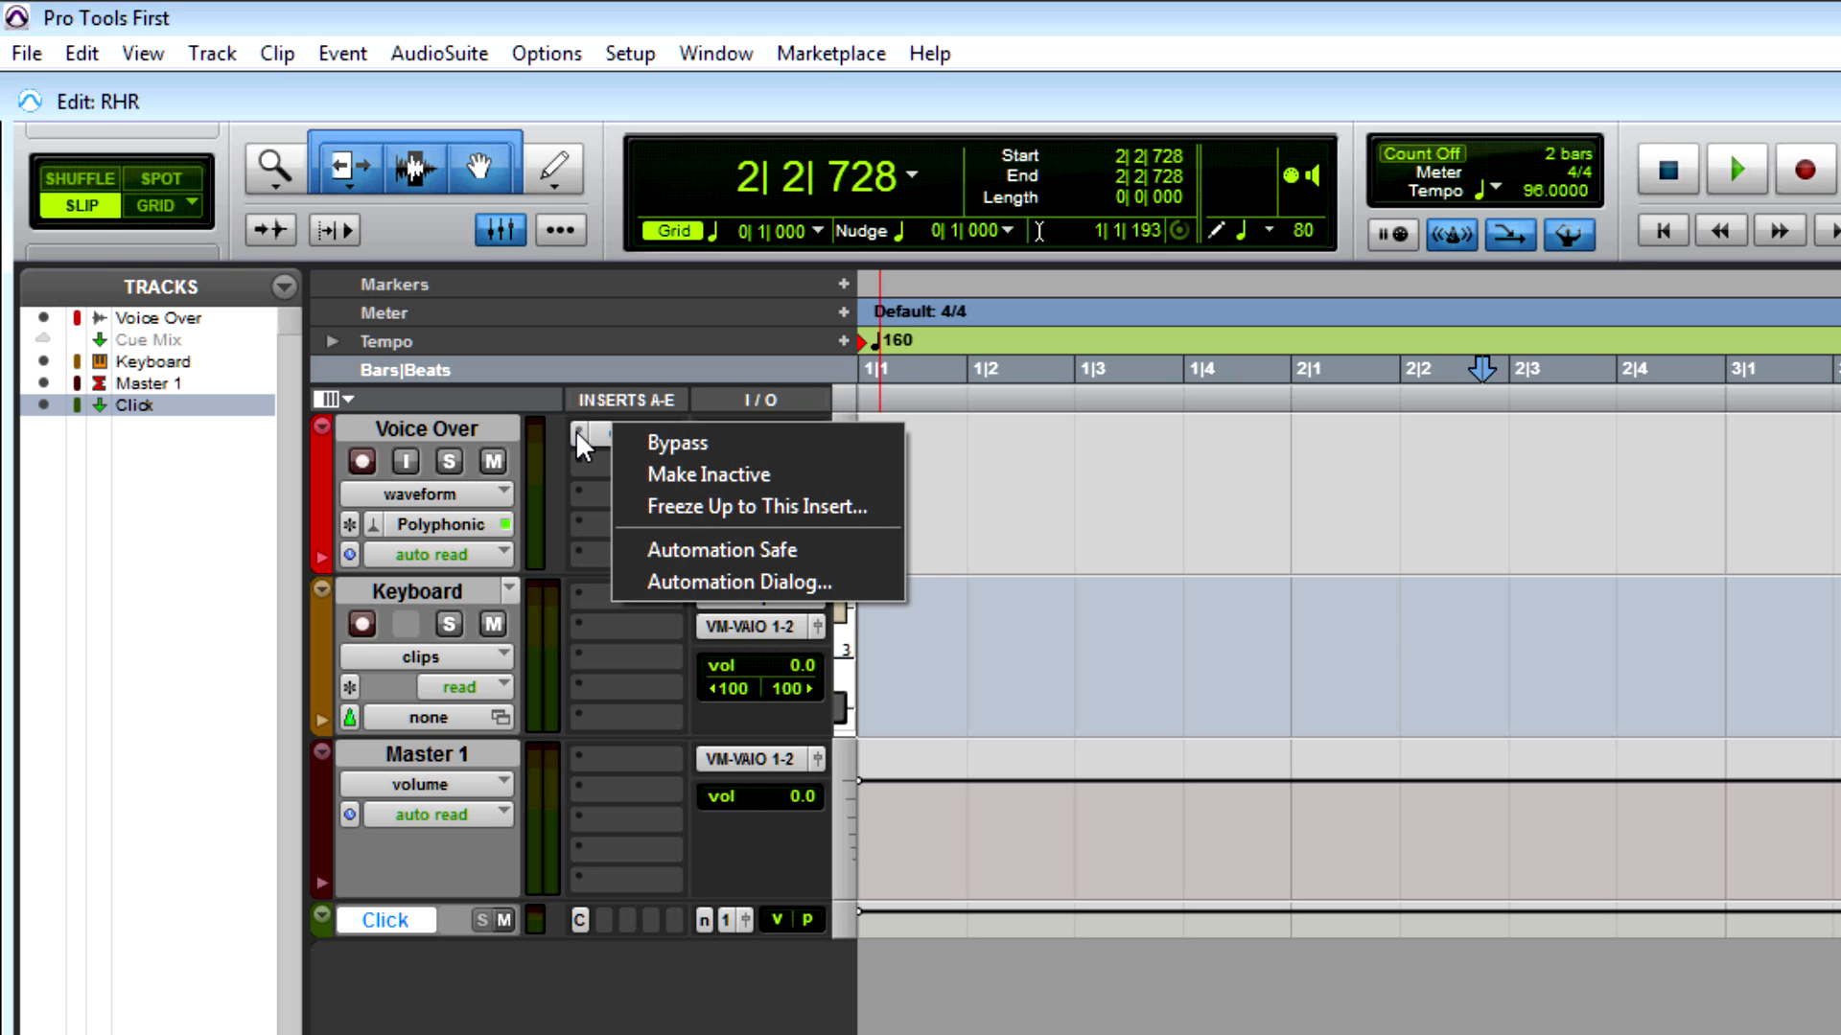
{"action": "left_click", "coordinate": [576, 430]}
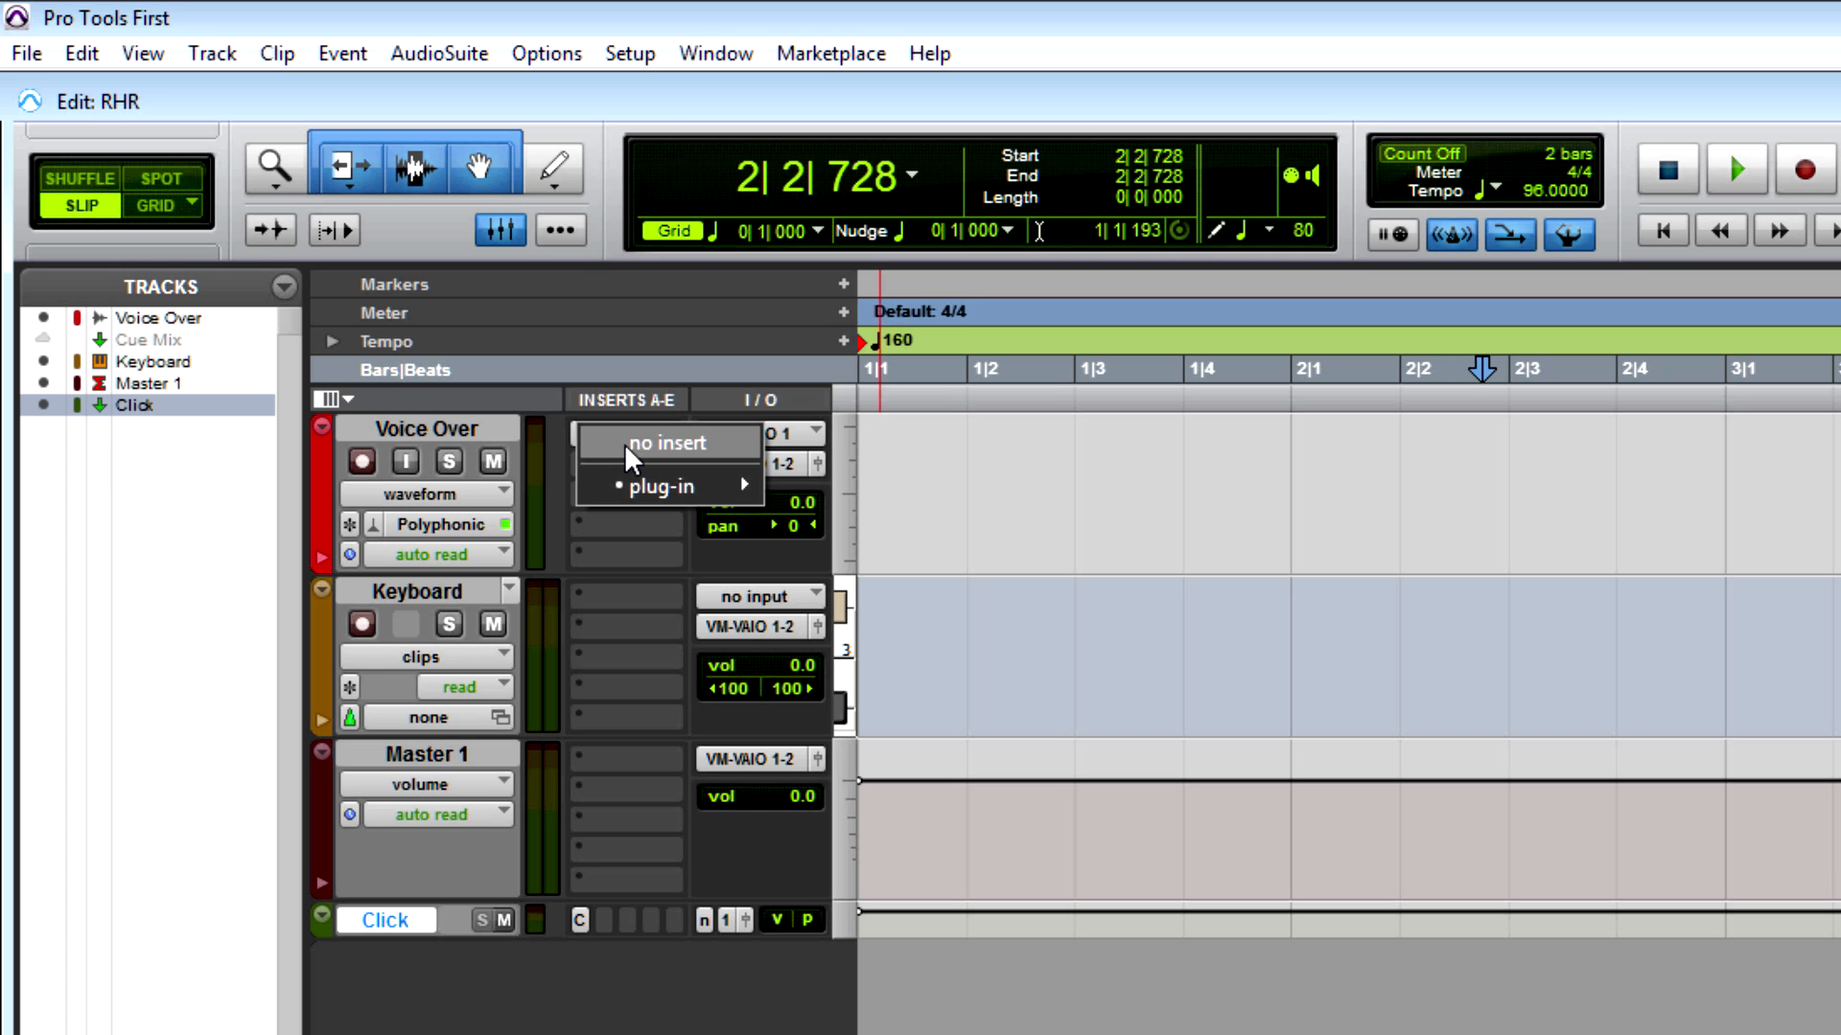
{"action": "left_click", "coordinate": [654, 445]}
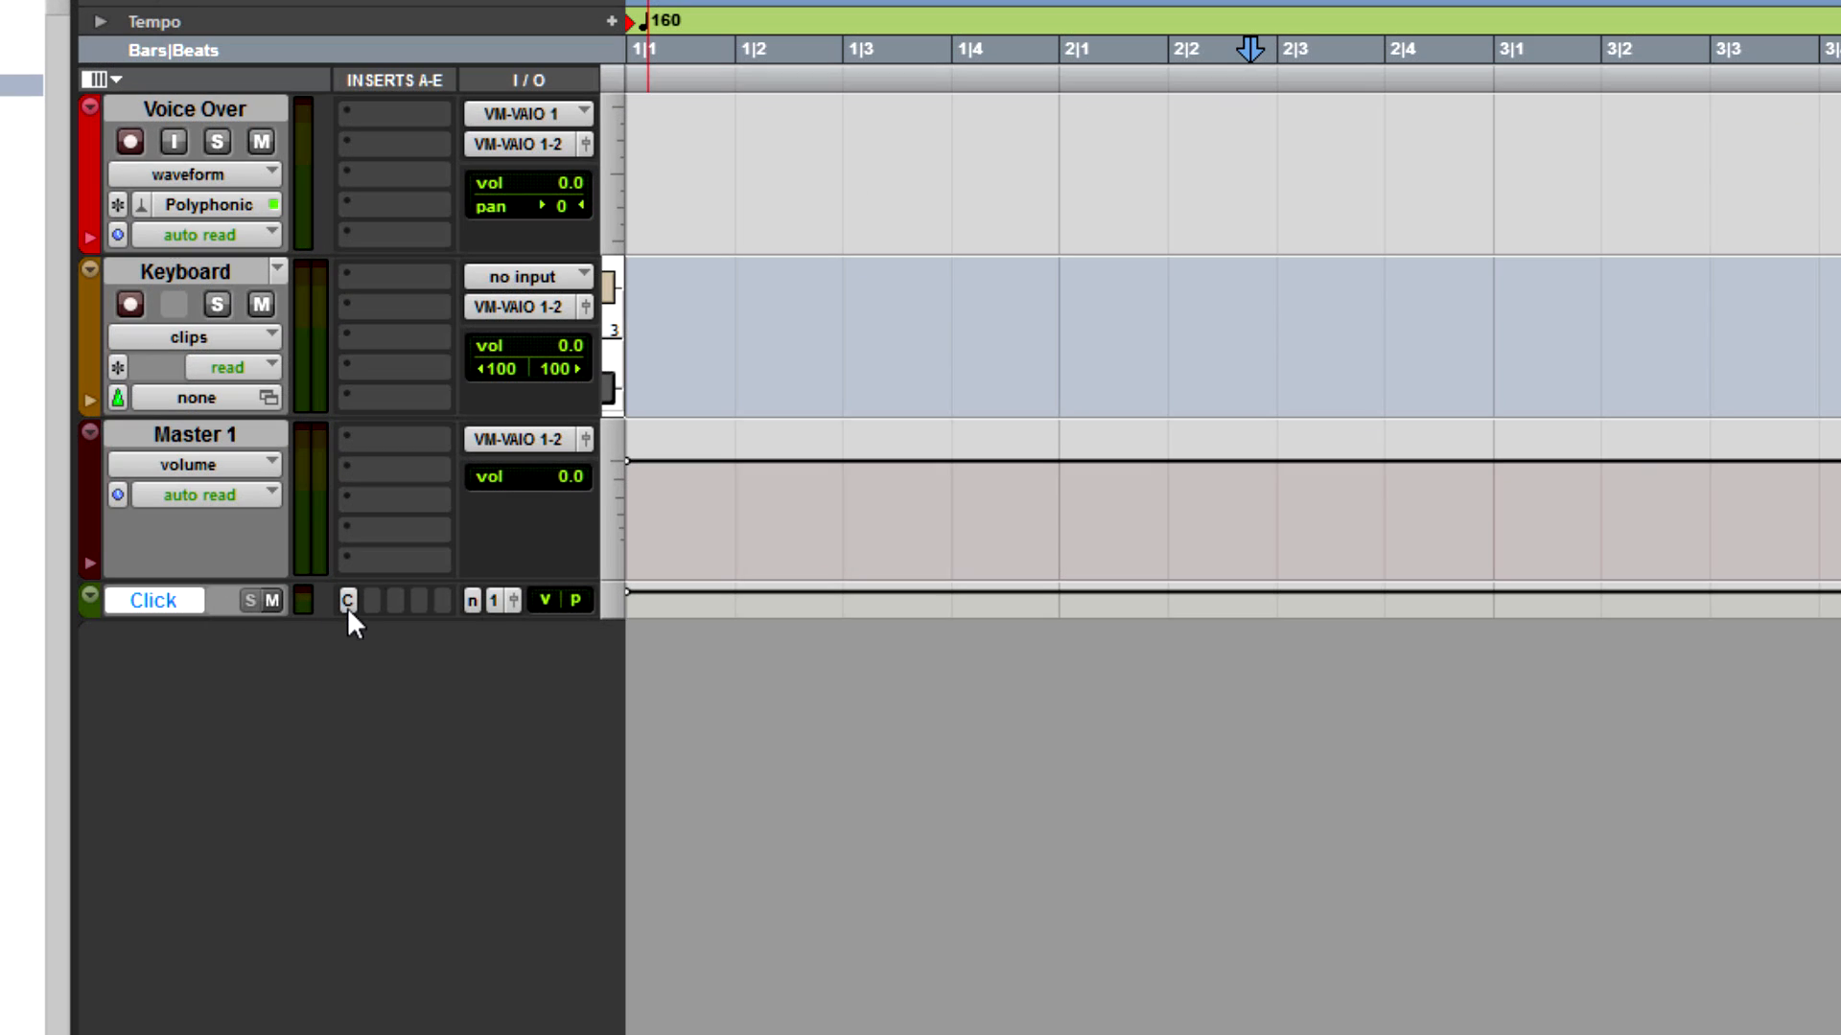
- View the Click track's Click II plug-in and look through the sound categories offered for Click 1
{"action": "left_click", "coordinate": [347, 601]}
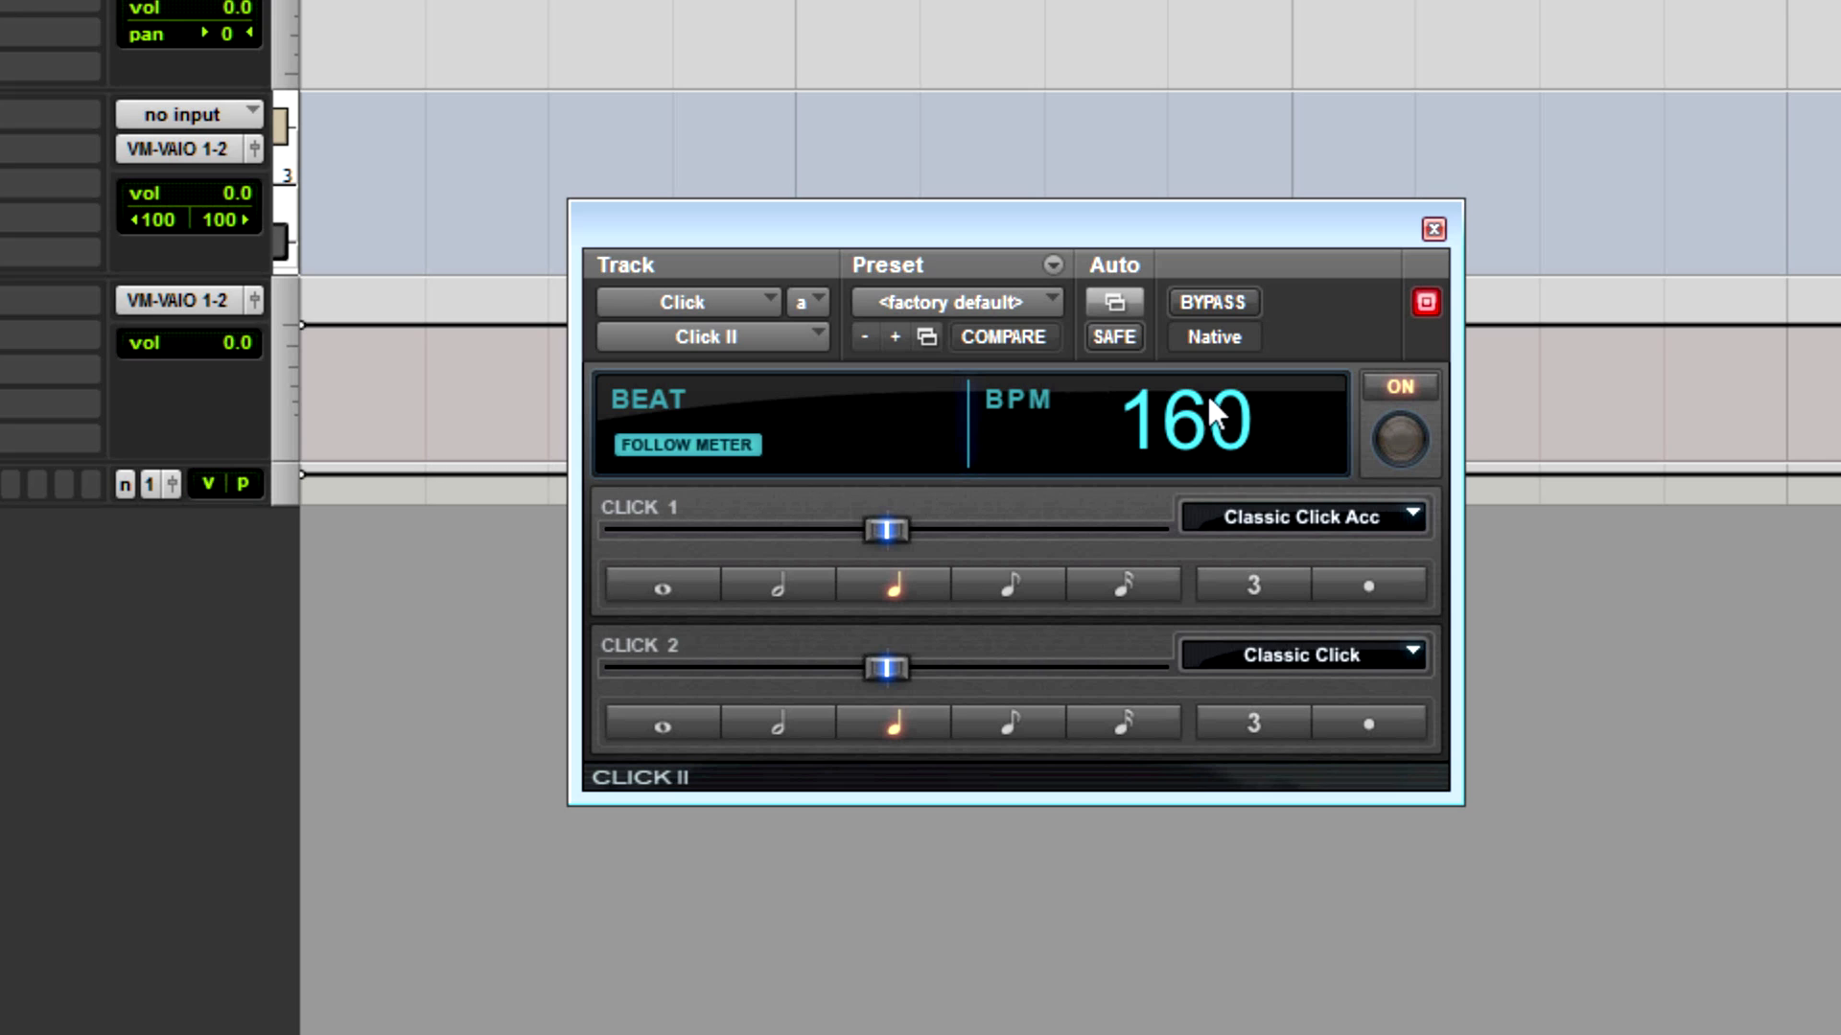
{"action": "left_click", "coordinate": [1278, 529]}
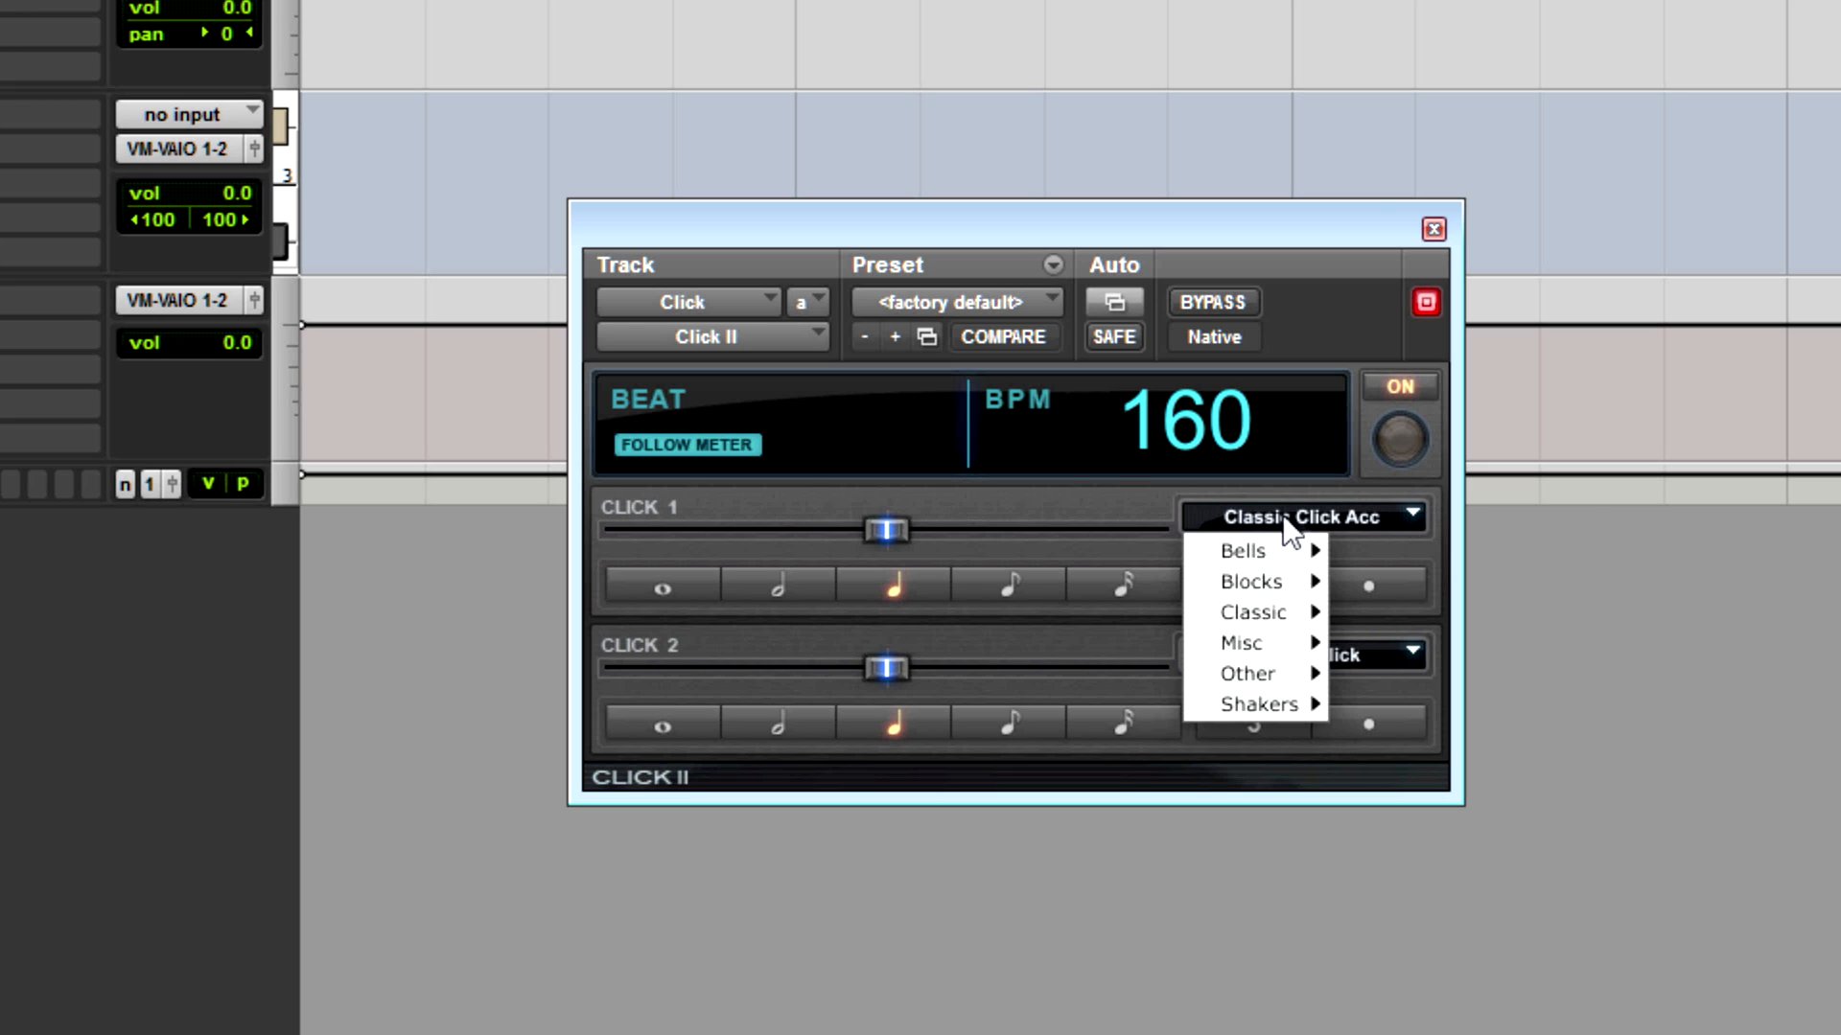
{"action": "mouse_move", "coordinate": [1278, 590]}
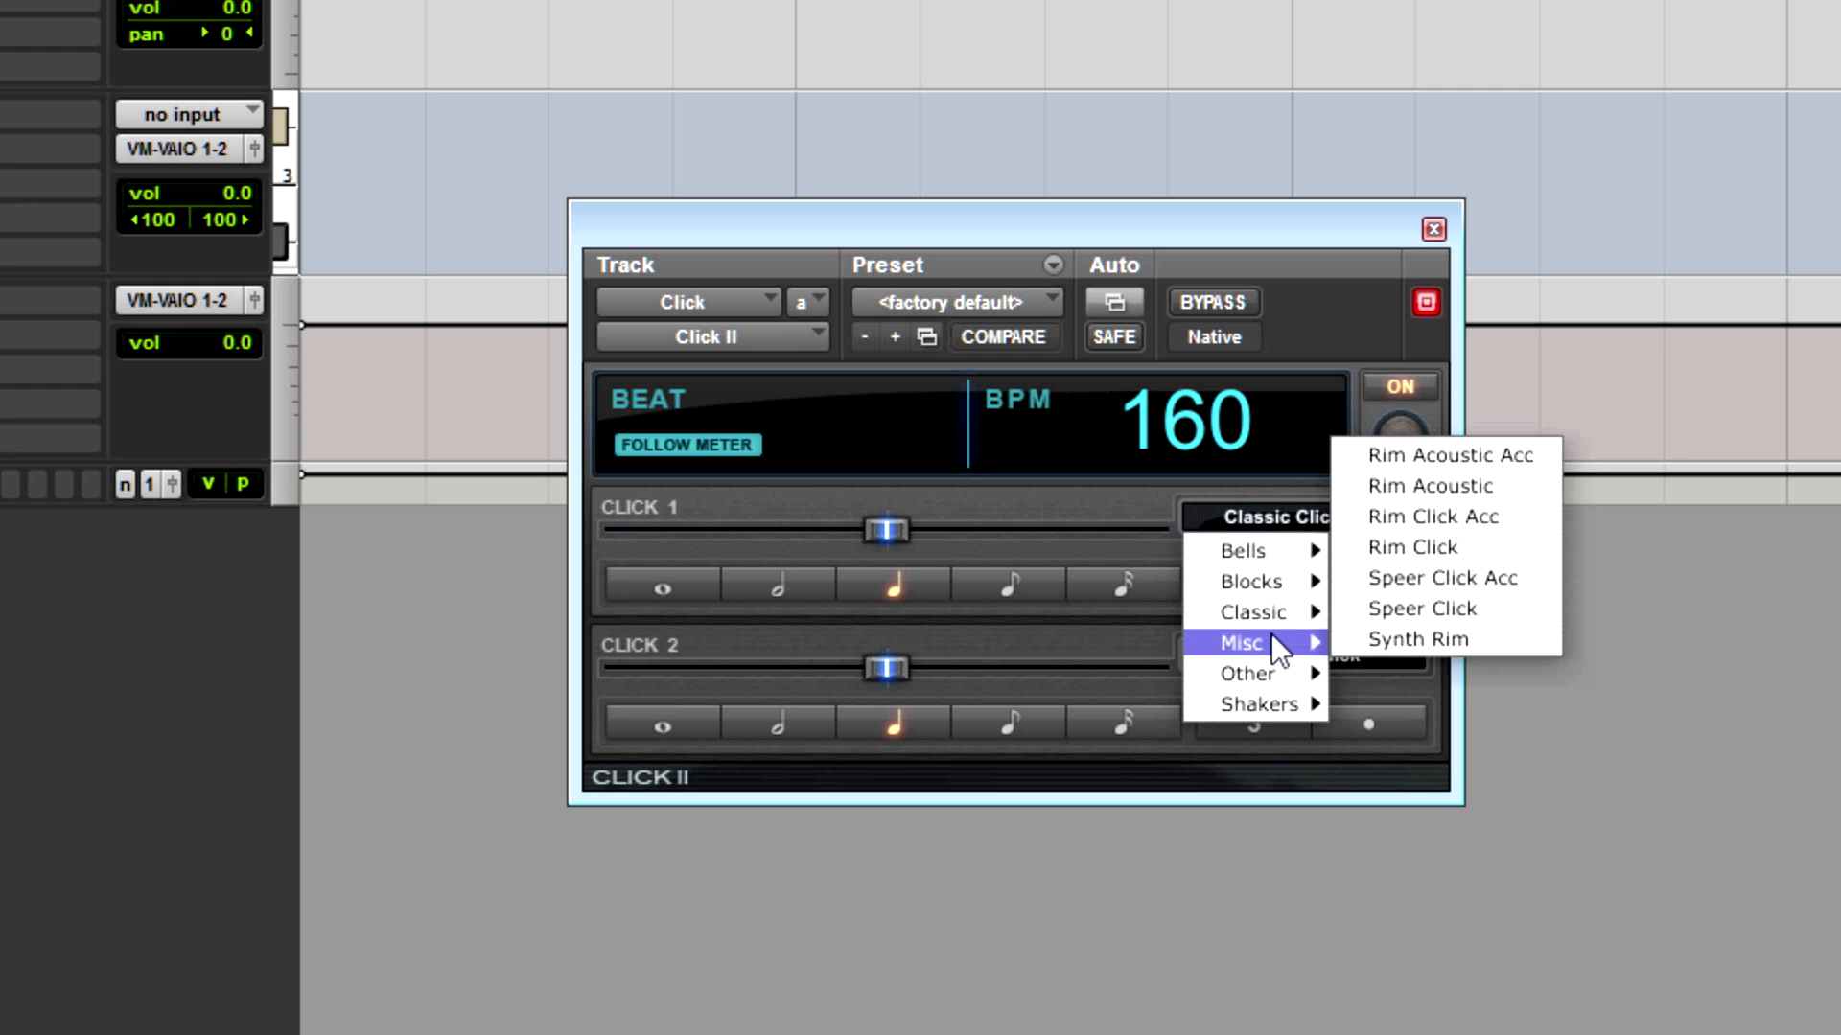
{"action": "mouse_move", "coordinate": [1247, 675]}
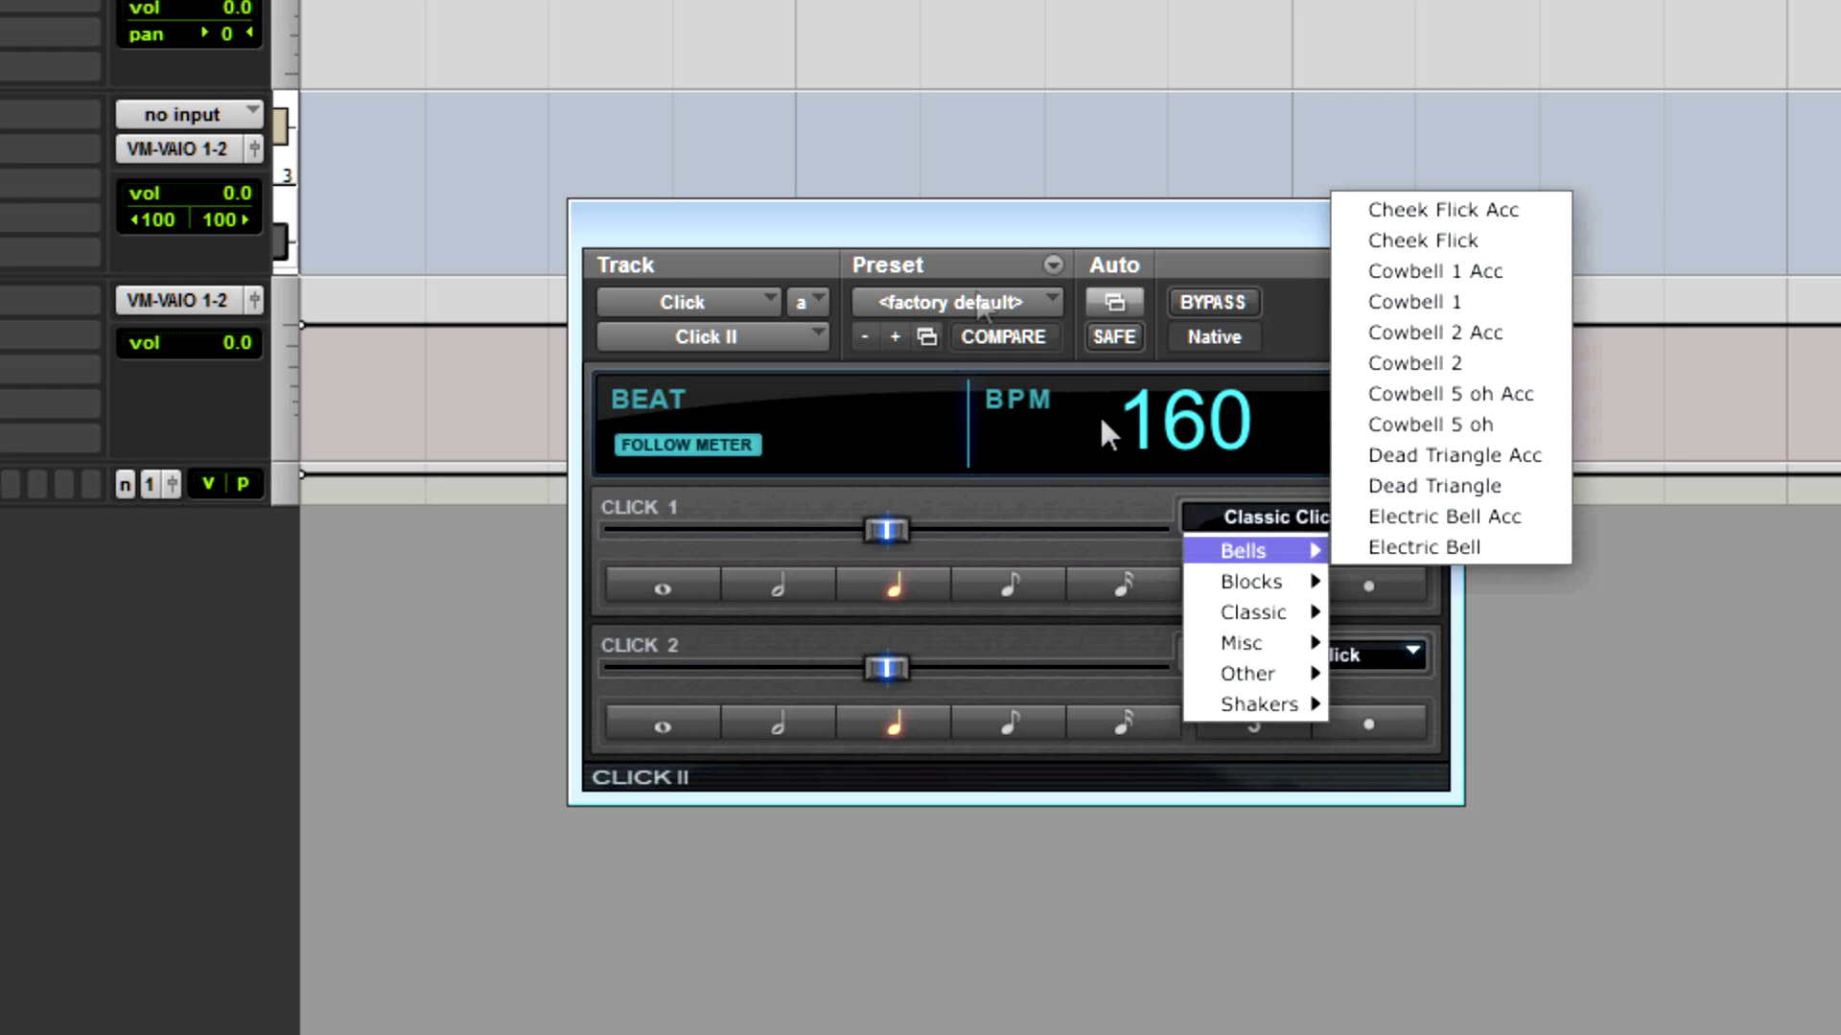
{"action": "left_click", "coordinate": [890, 222]}
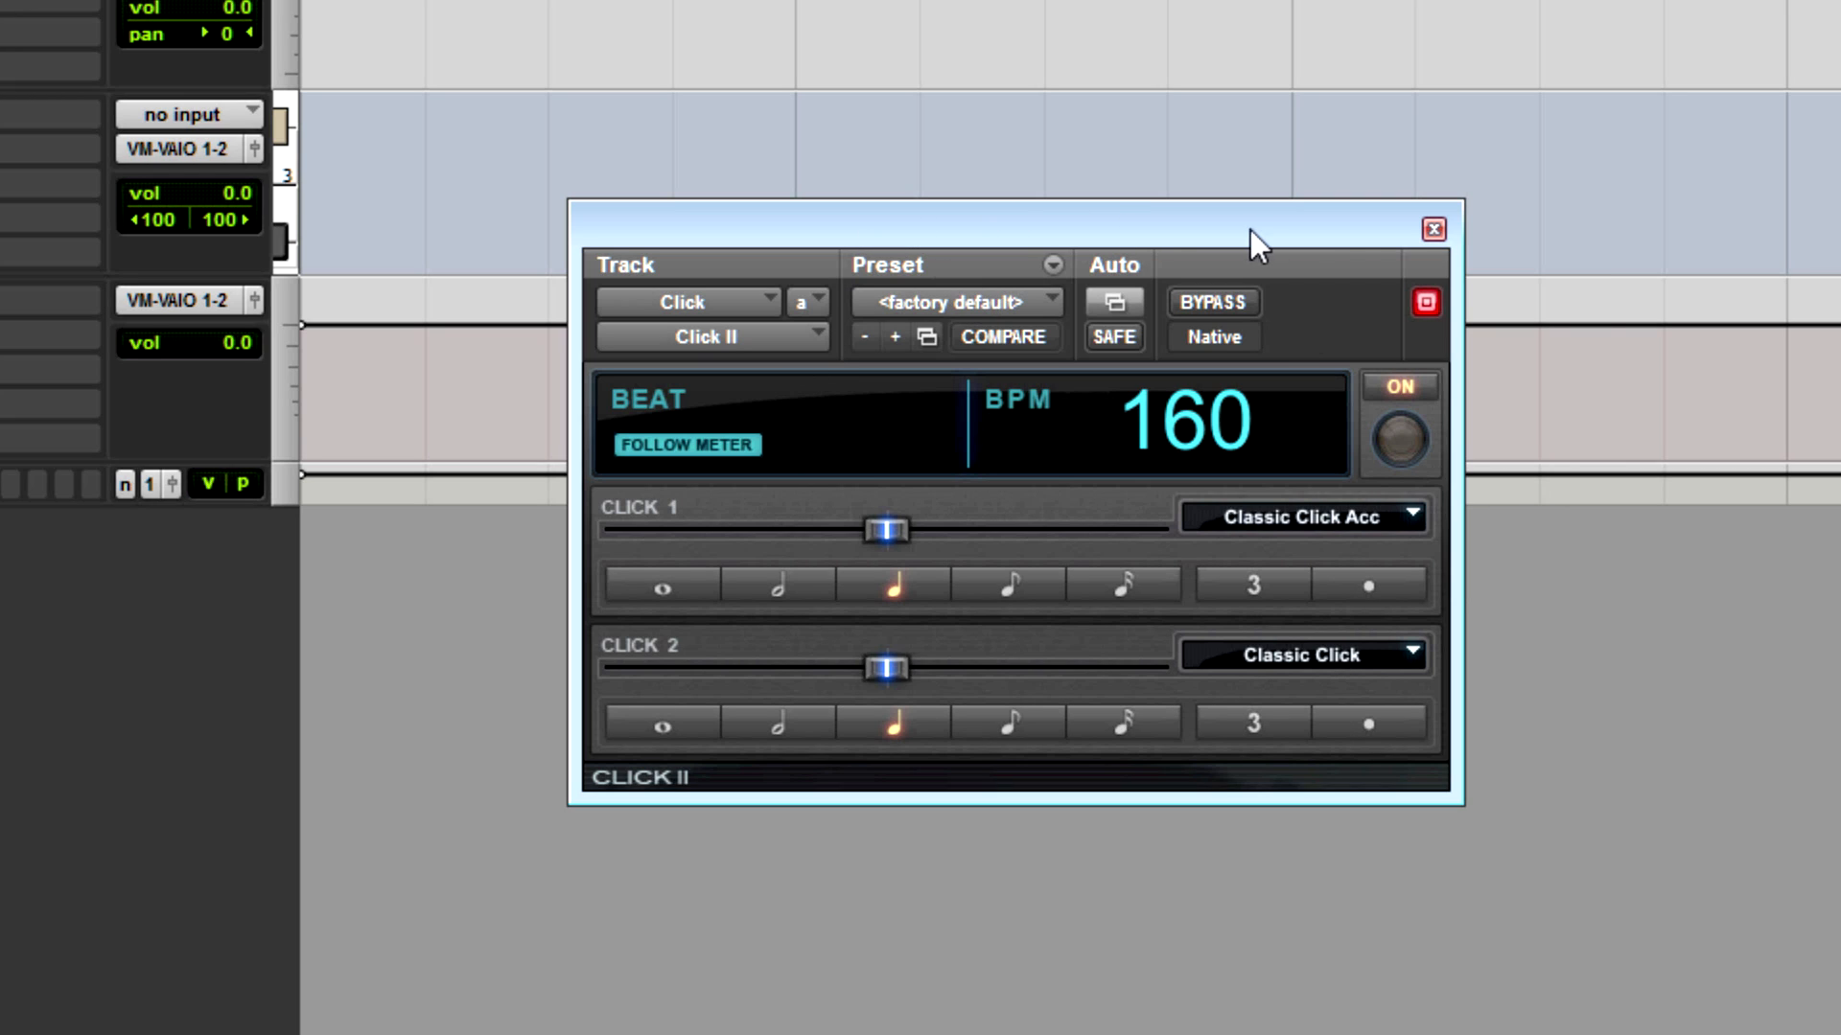
{"action": "left_click", "coordinate": [1433, 229]}
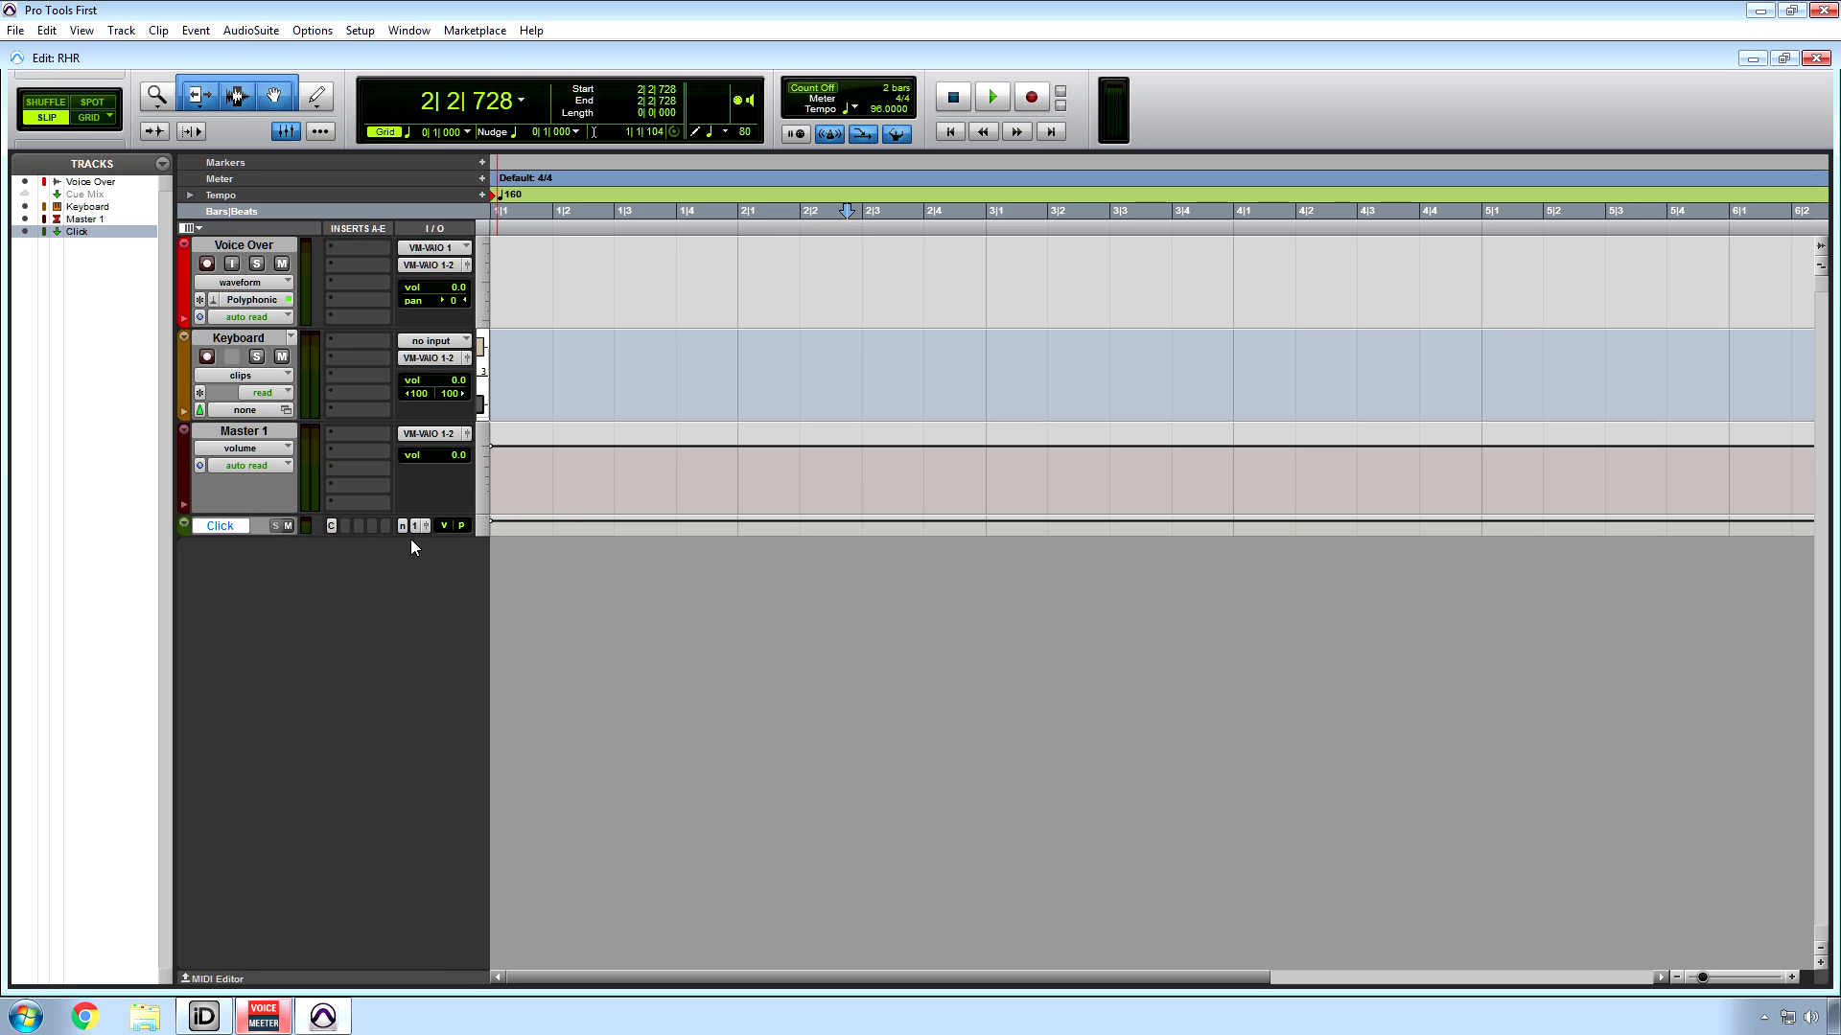
{"action": "key", "text": "space"}
{"action": "key", "text": "KP_8"}
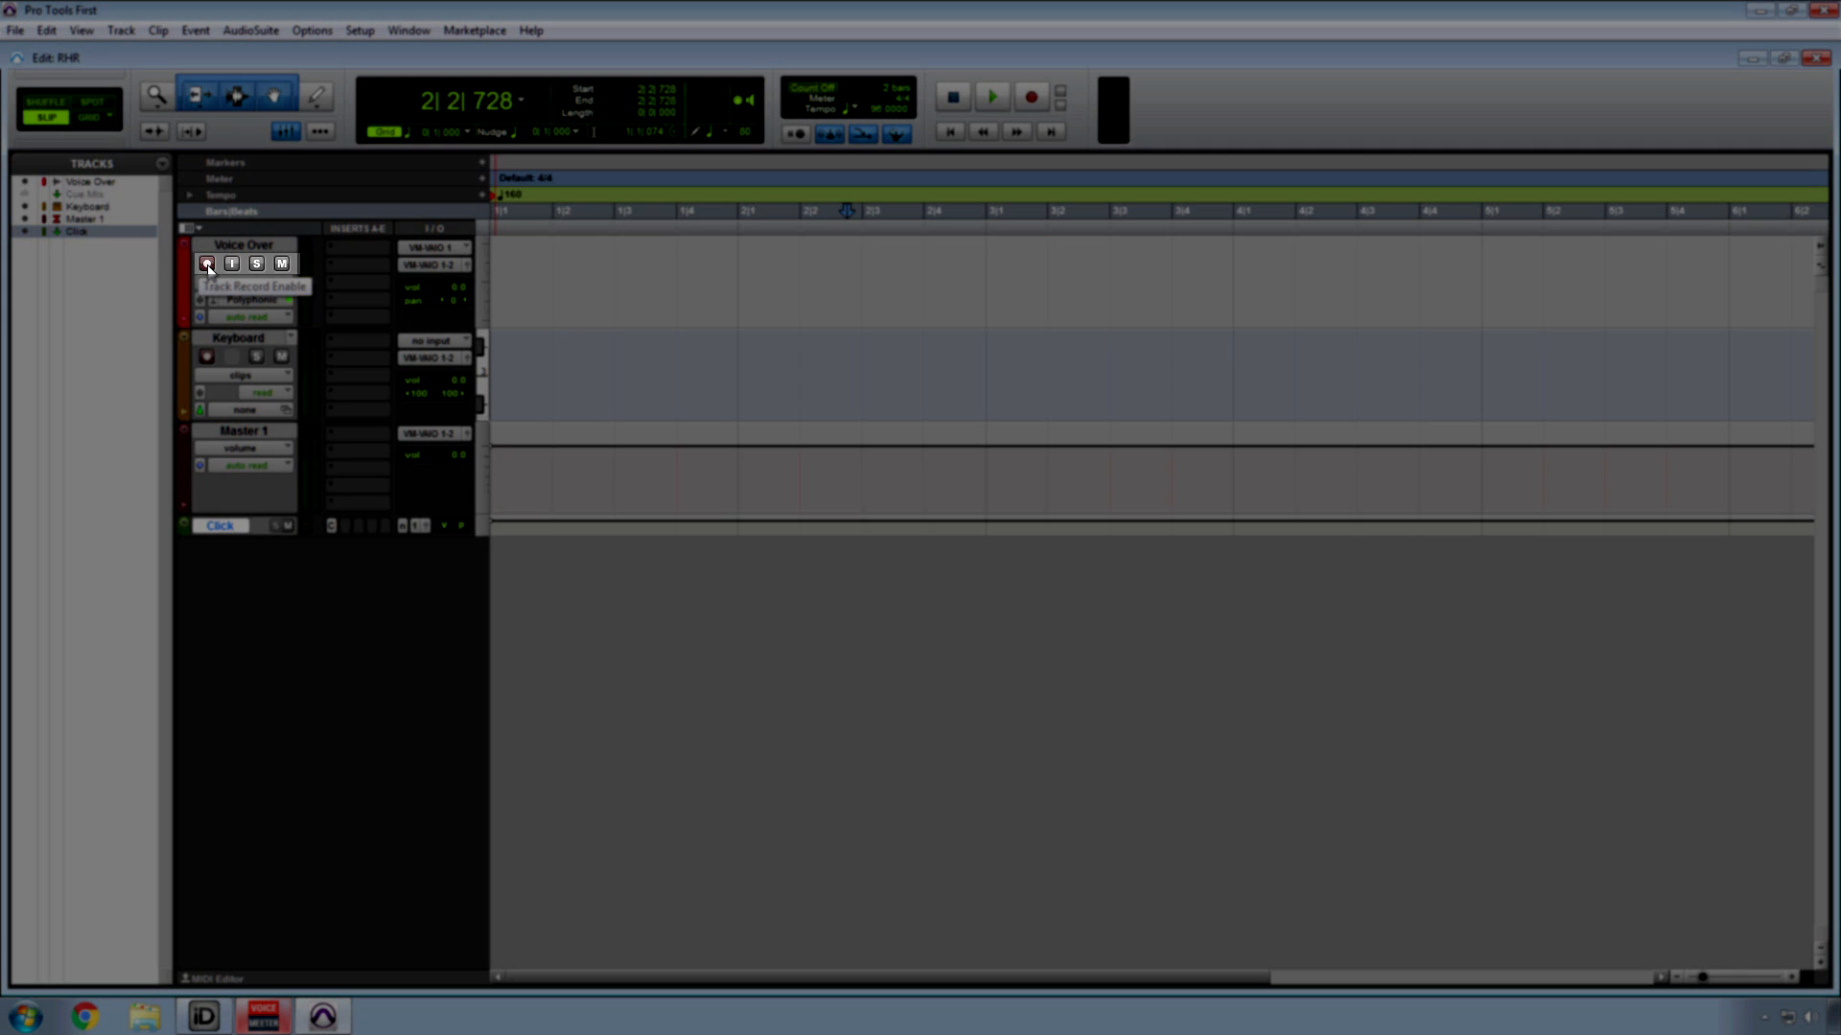
- Record-enable the Voice Over track
{"action": "left_click", "coordinate": [207, 263]}
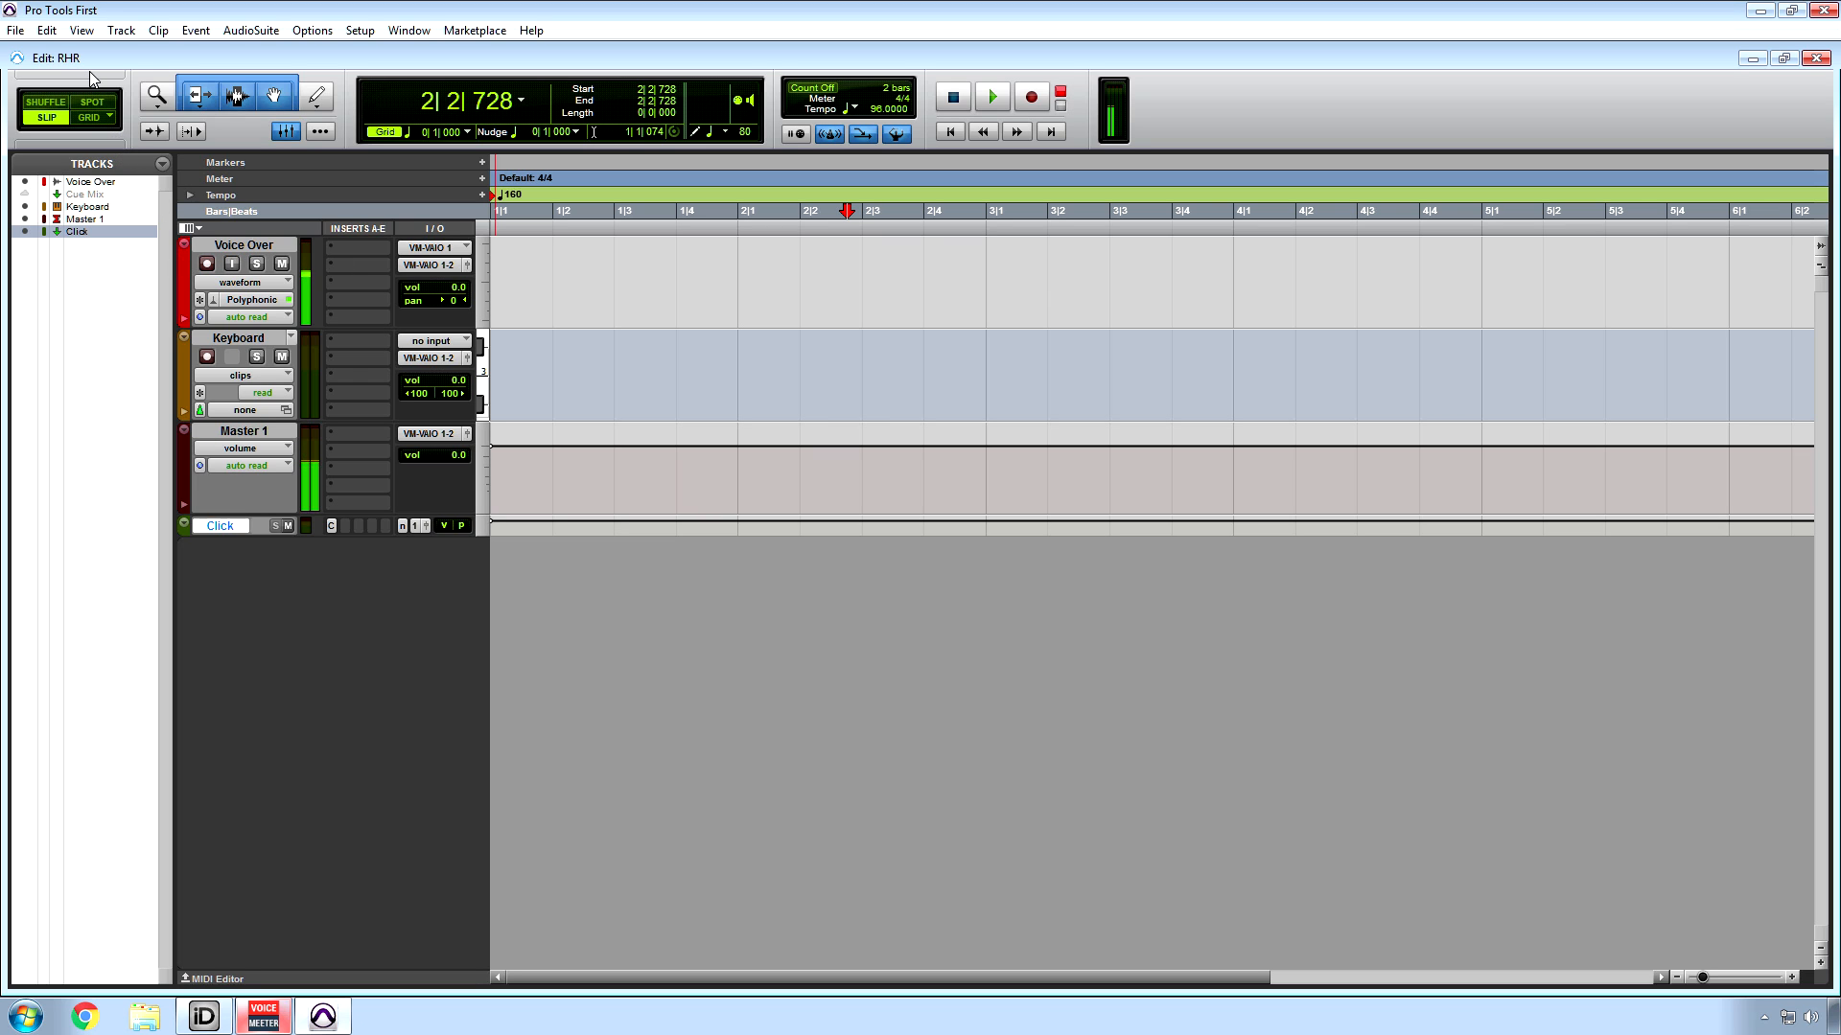
- Pull the Voice Over fader fully down in the mix view and reset it to 0.0
{"action": "key", "text": "ctrl+equal"}
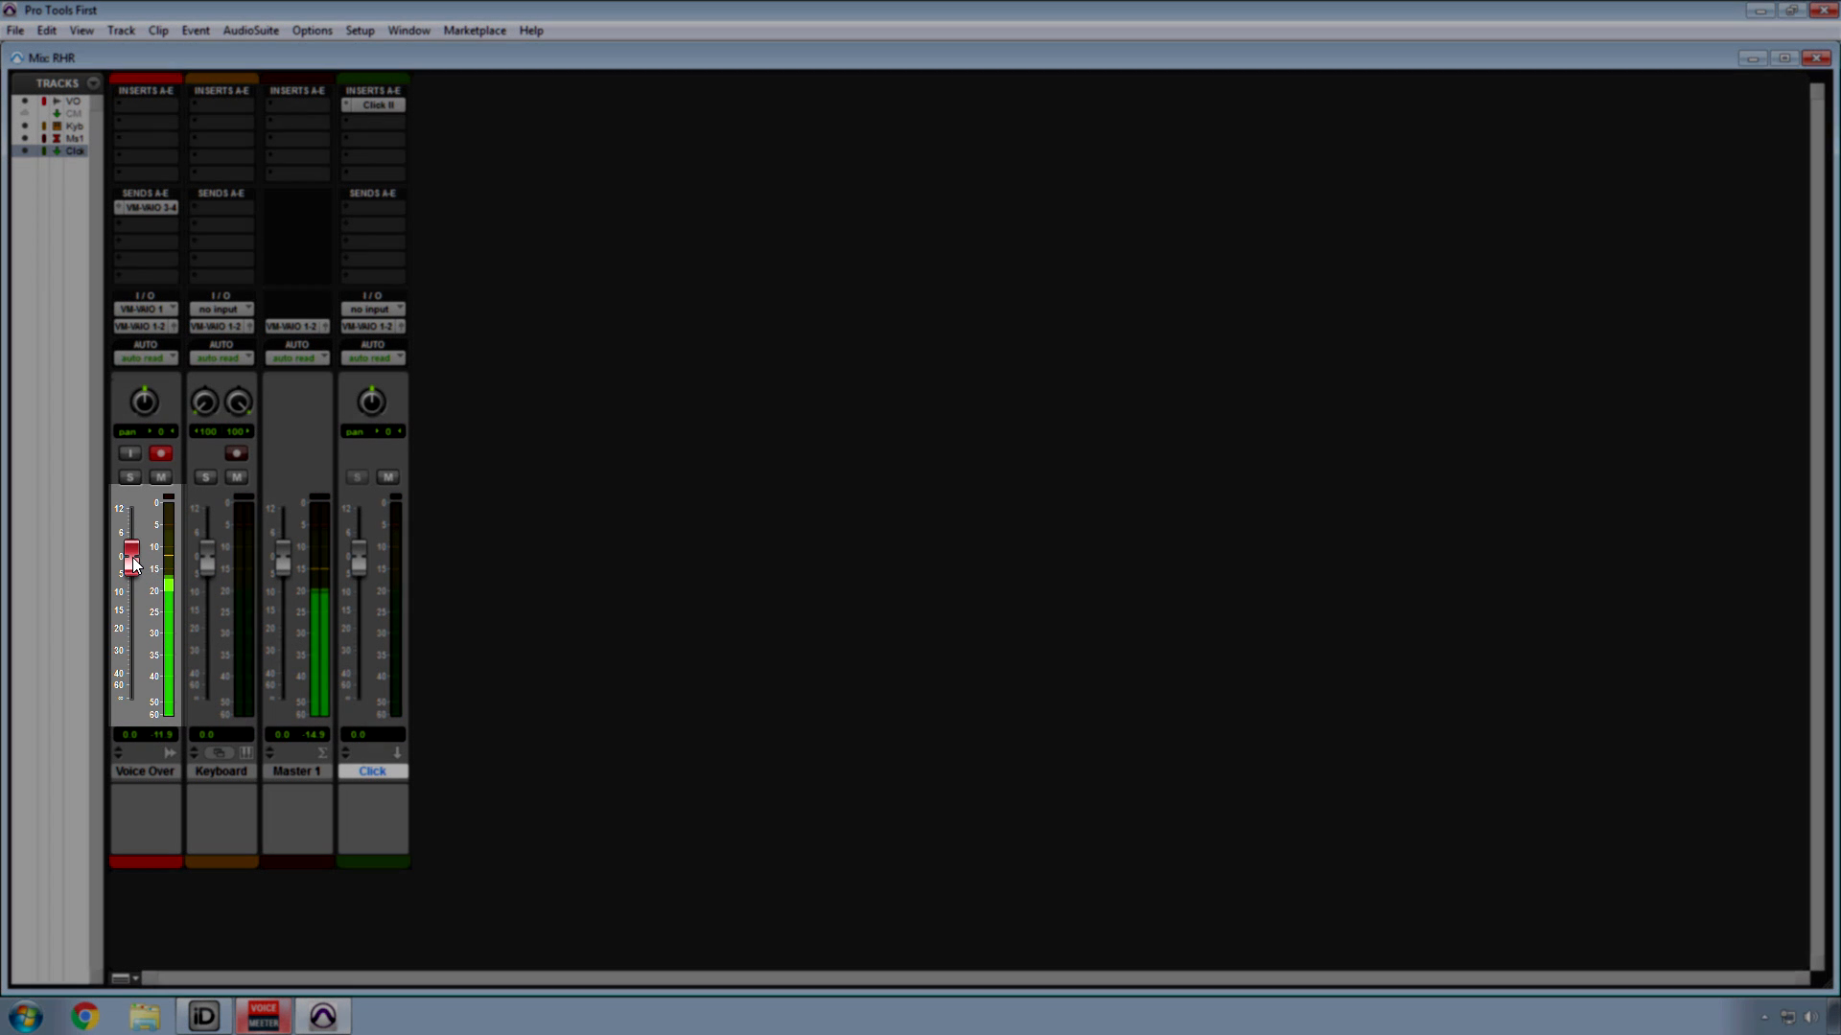
{"action": "left_click_drag", "start_coordinate": [134, 565], "coordinate": [131, 749]}
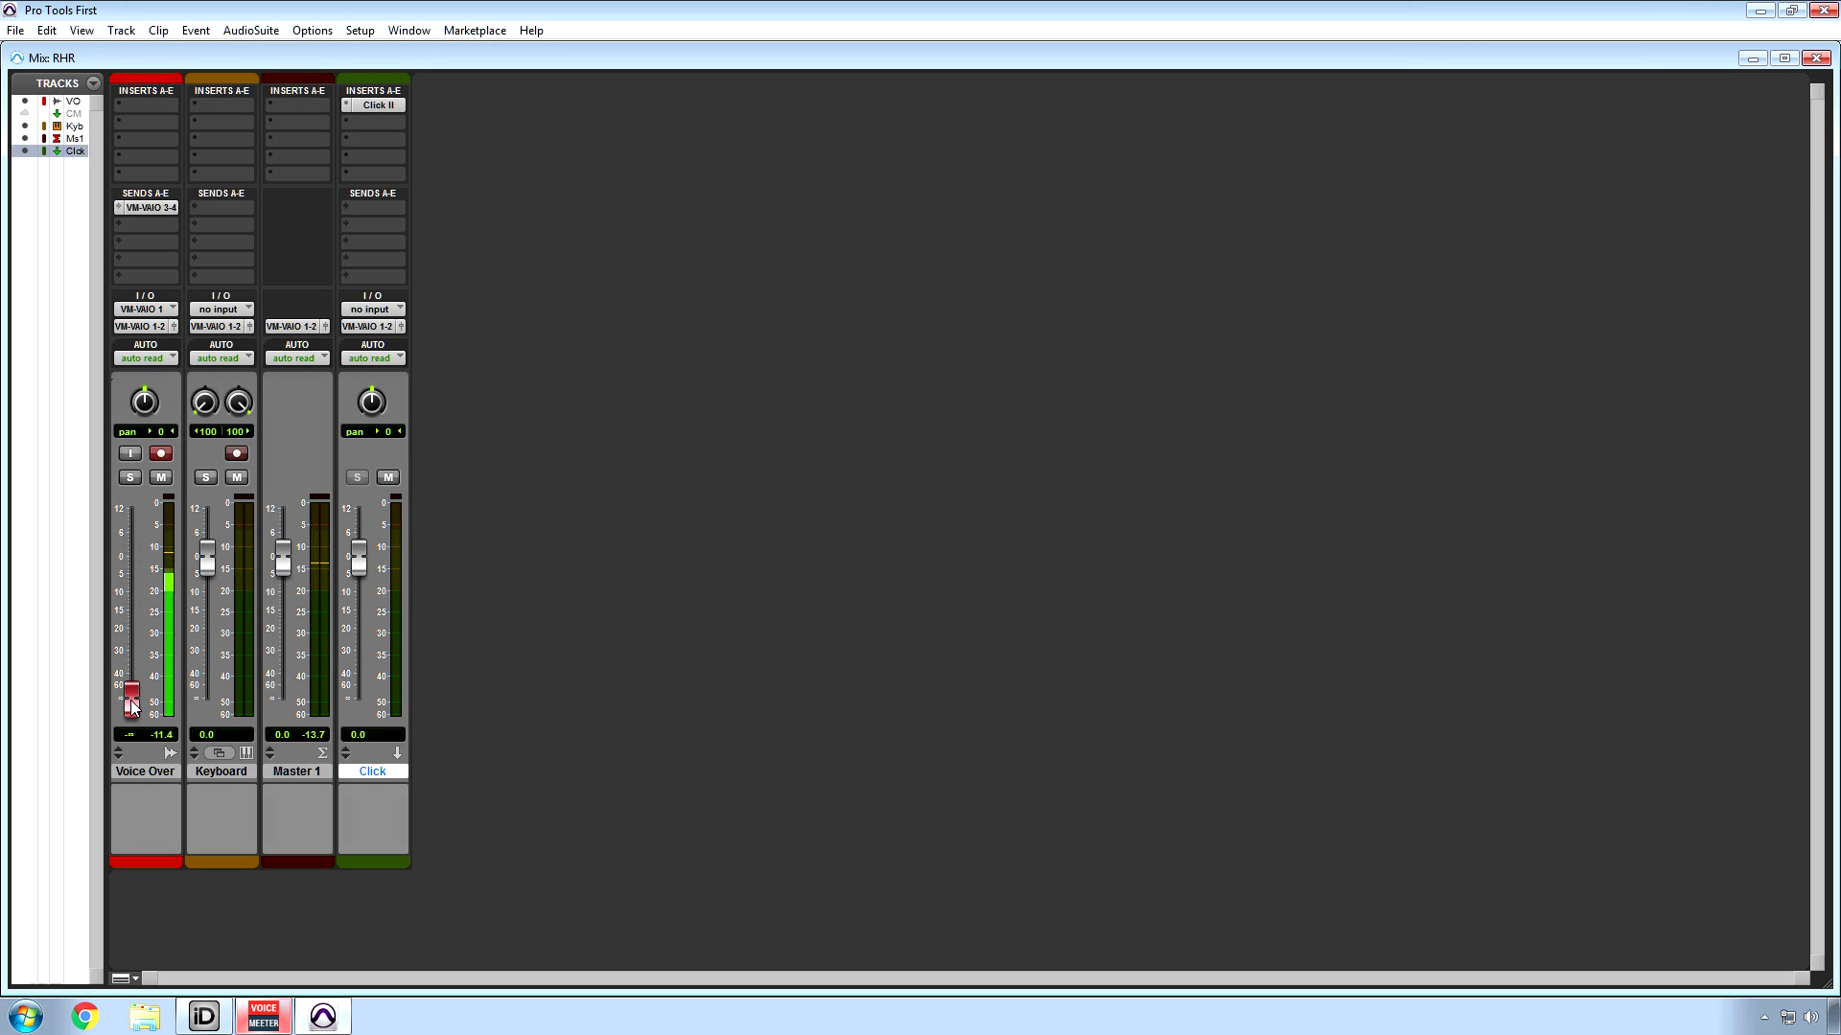
{"action": "left_click", "coordinate": [132, 701], "text": "alt"}
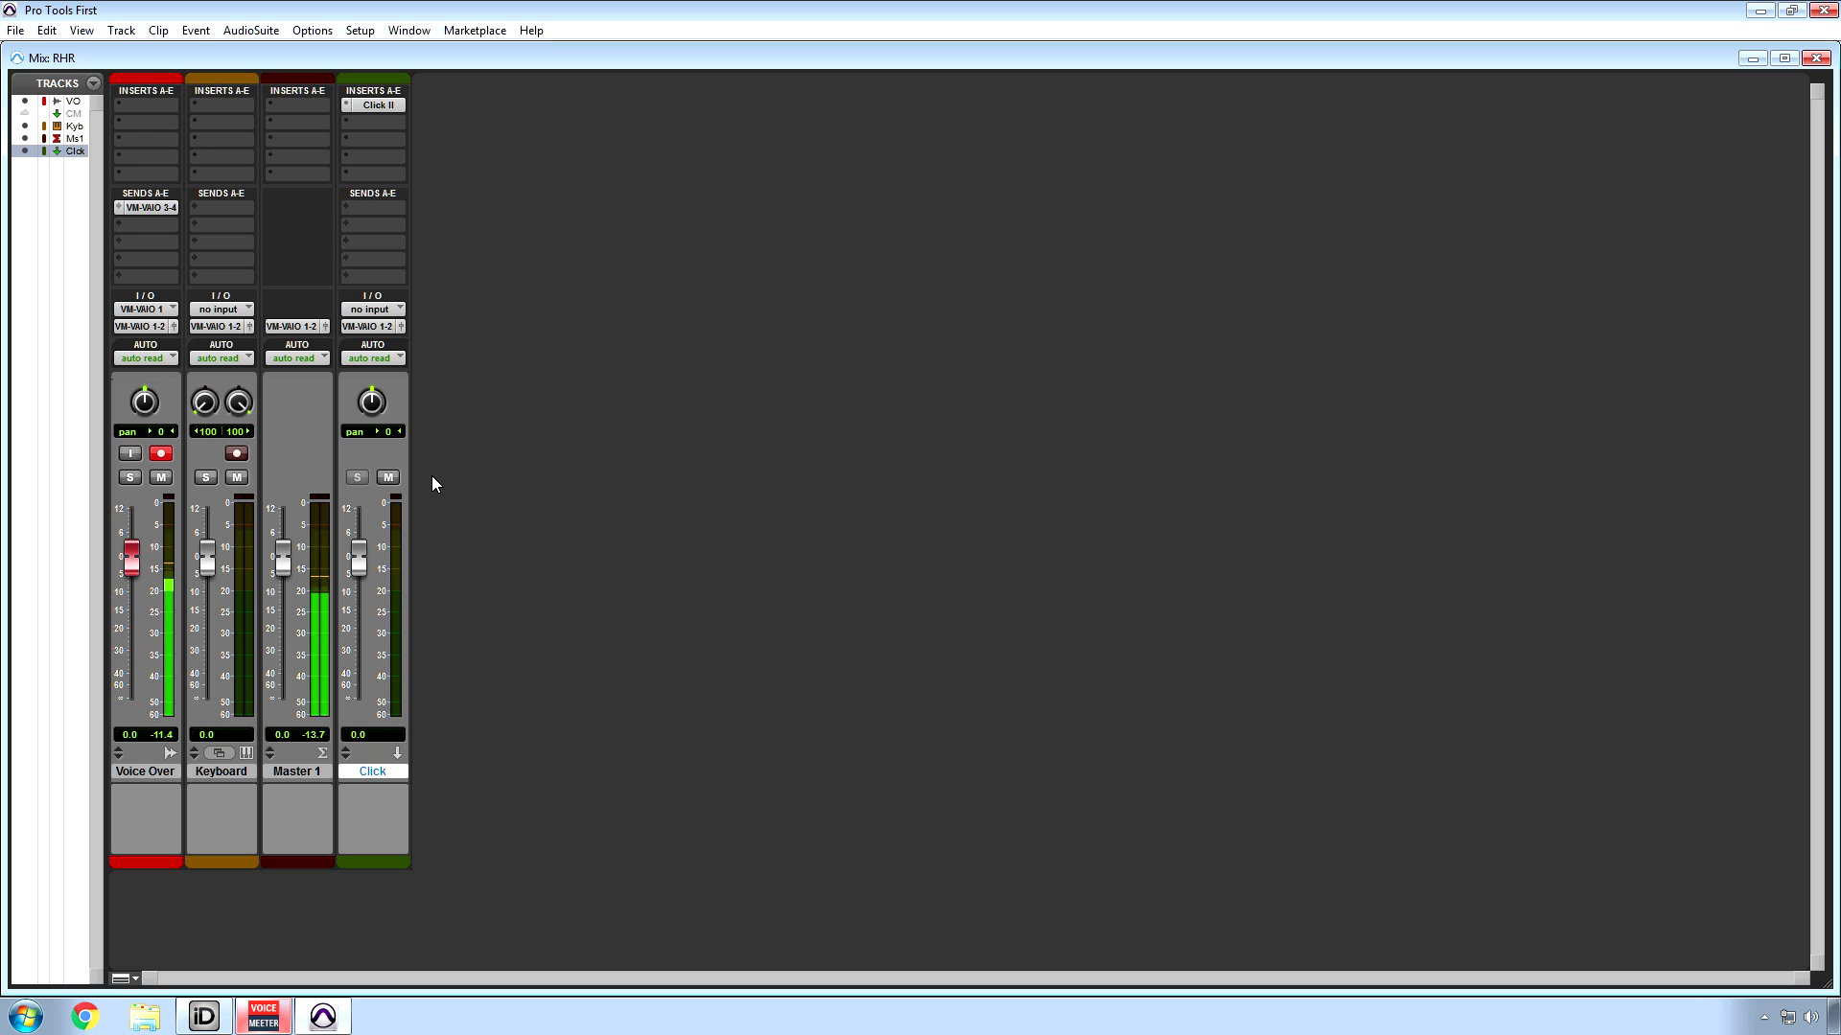
{"action": "key", "text": "ctrl+equal"}
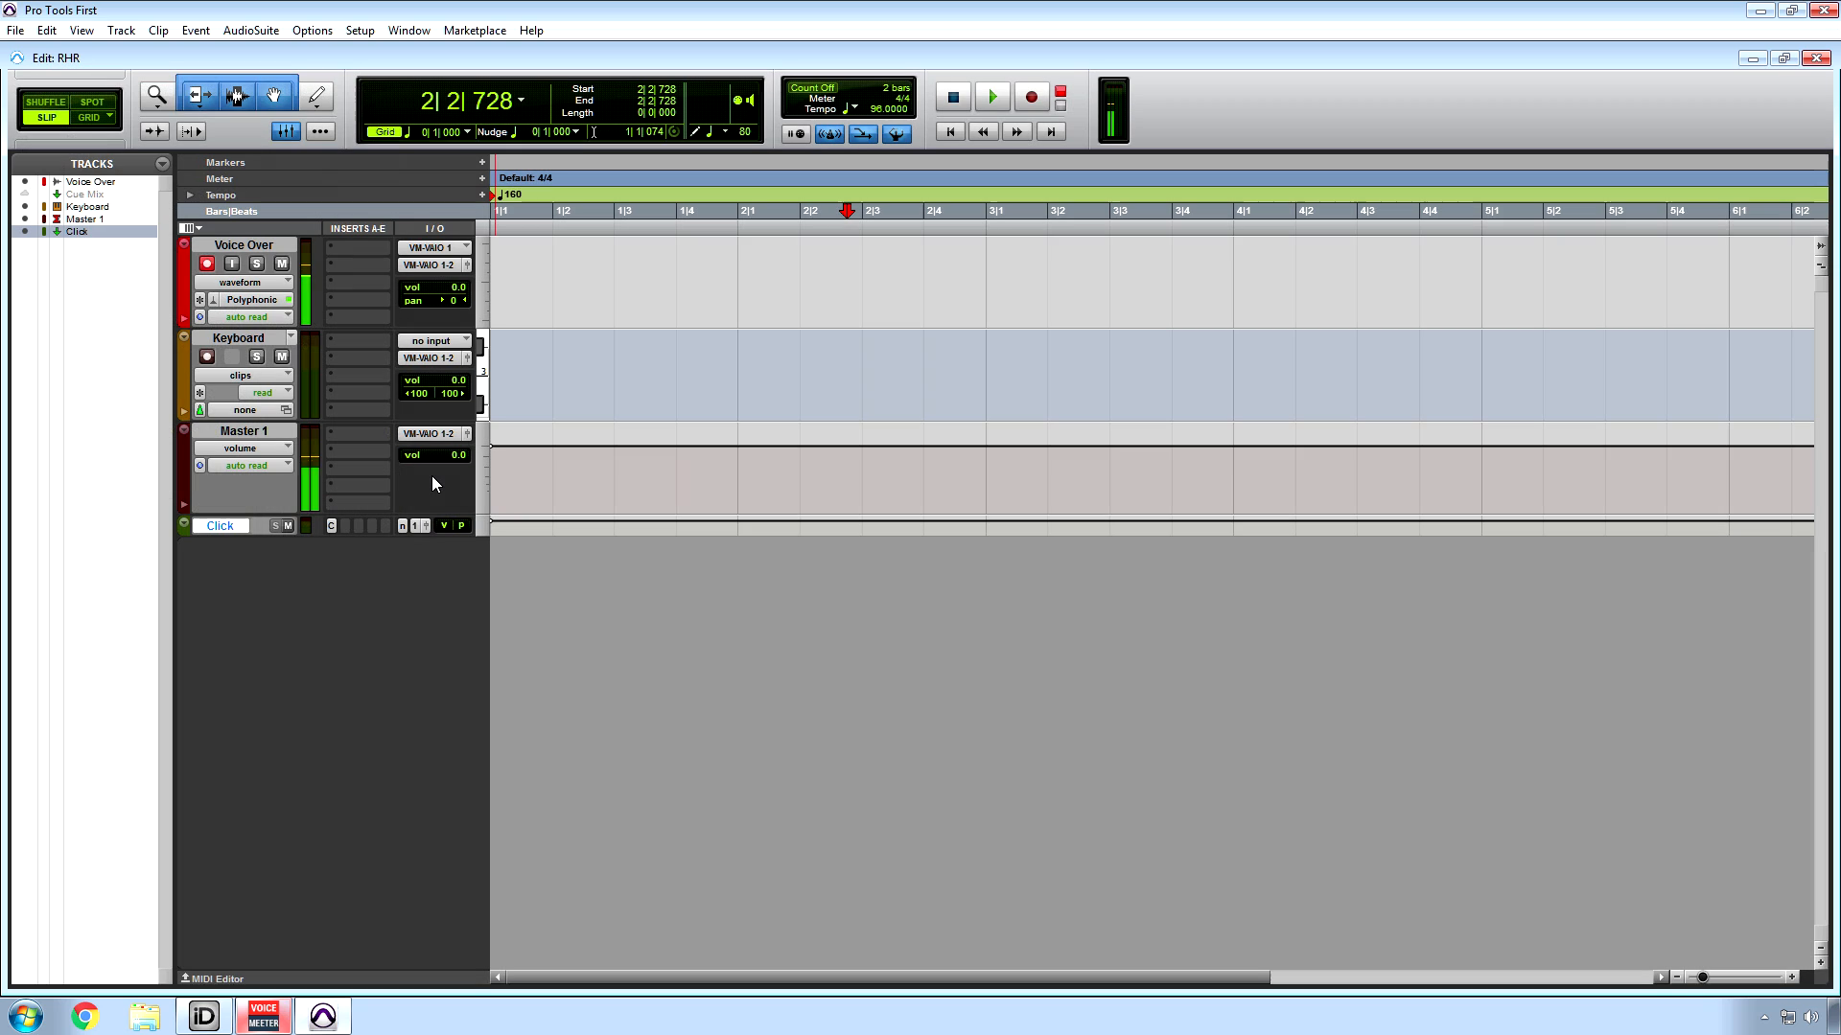
- Mute the Voice Over track and start recording voice on it from the beginning of the session
{"action": "left_click", "coordinate": [280, 262]}
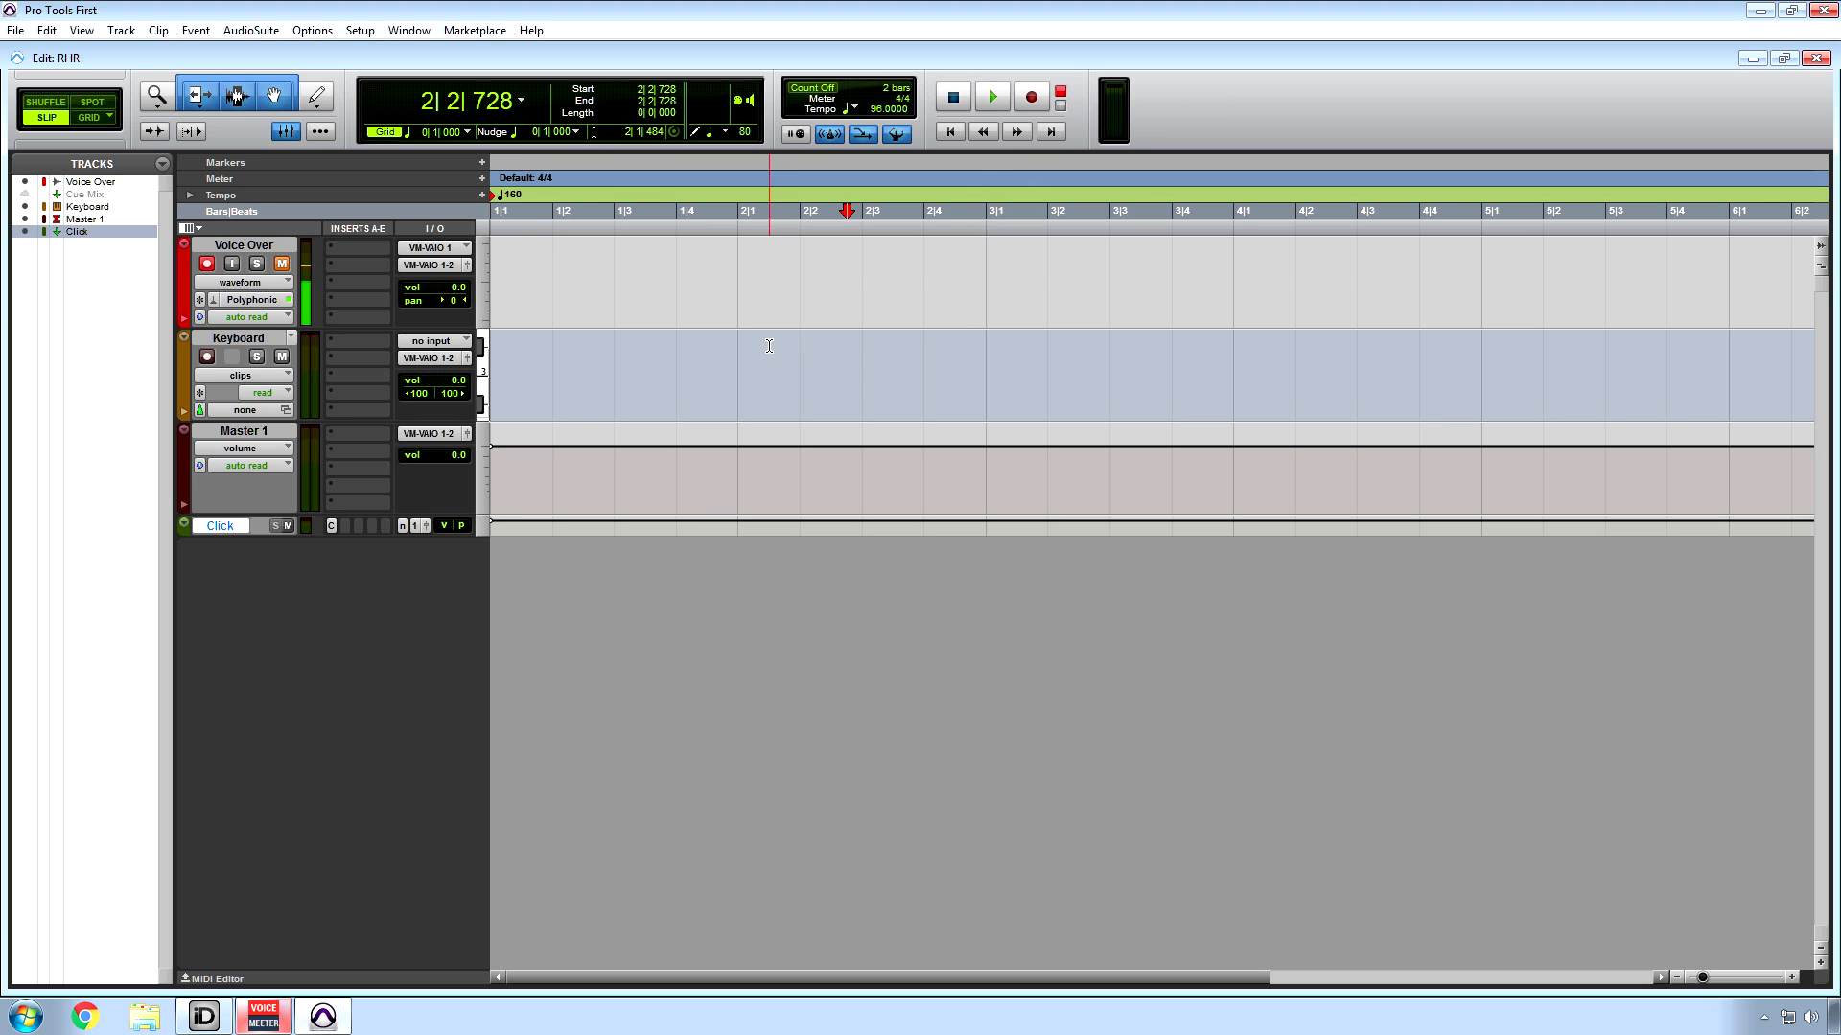
{"action": "left_click", "coordinate": [1032, 96]}
{"action": "left_click", "coordinate": [751, 271]}
{"action": "key", "text": "Return"}
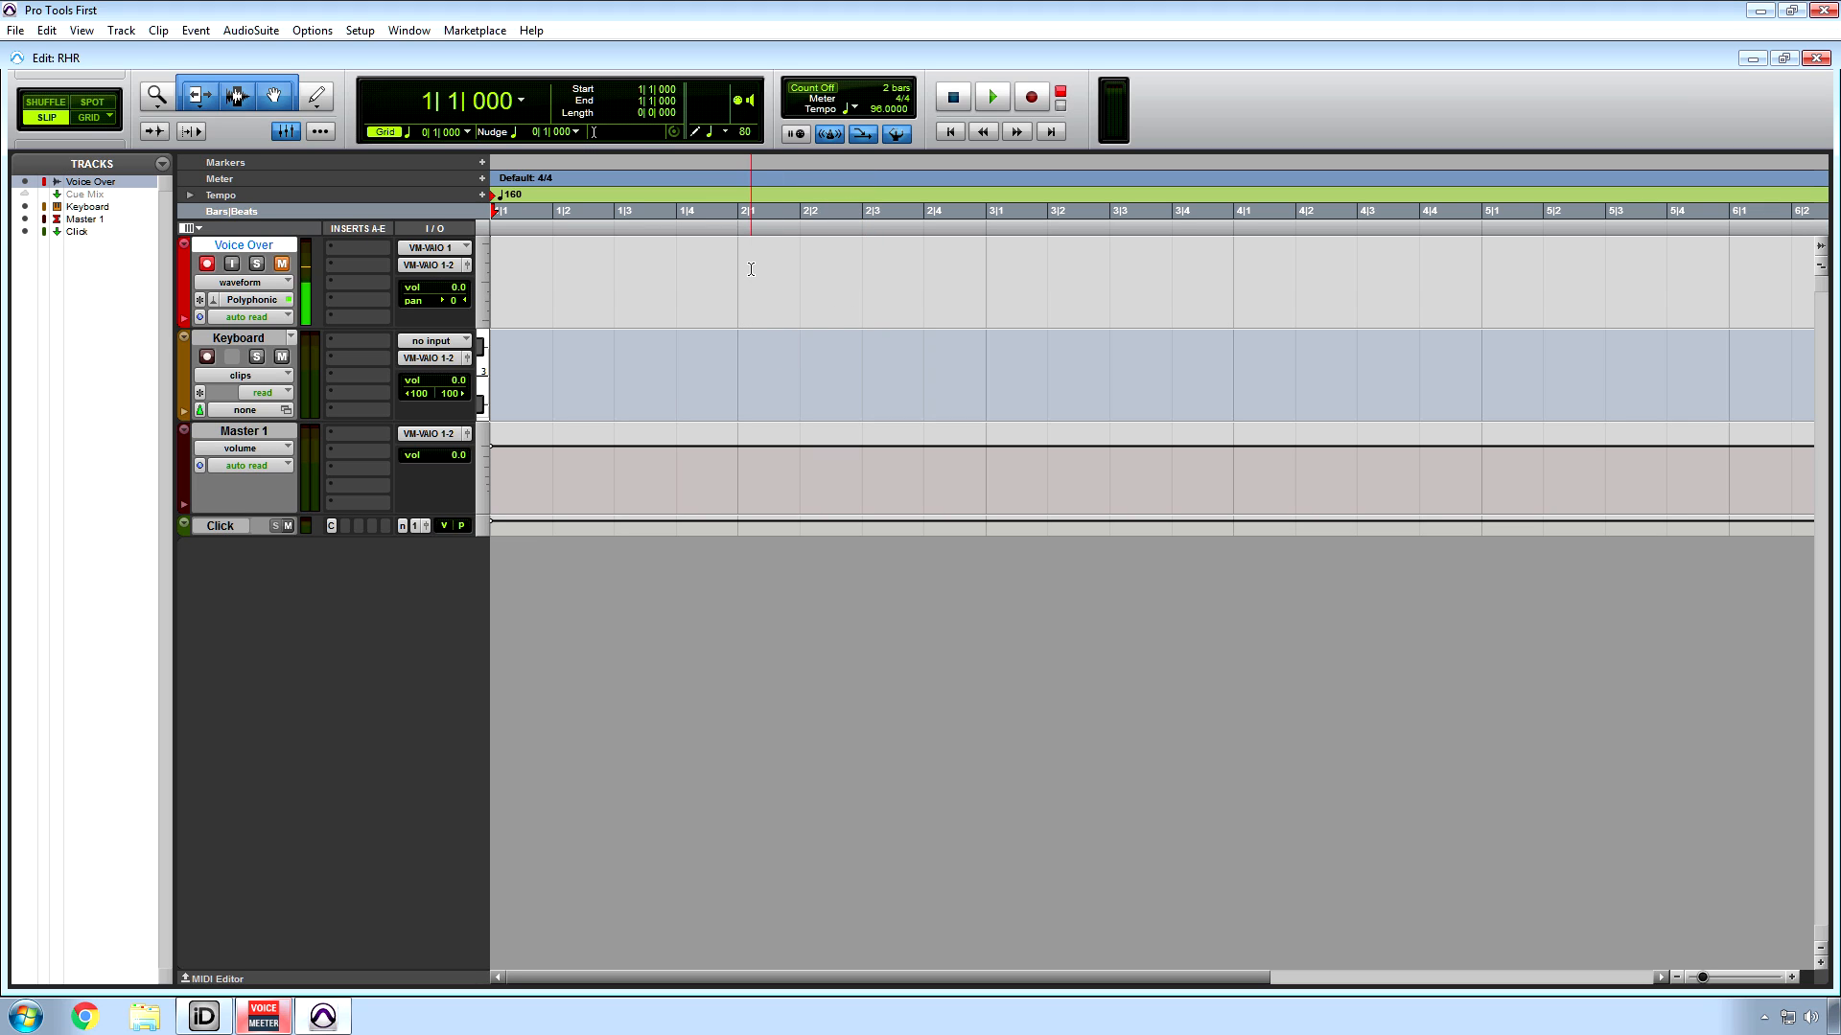
{"action": "key", "text": "ctrl+space"}
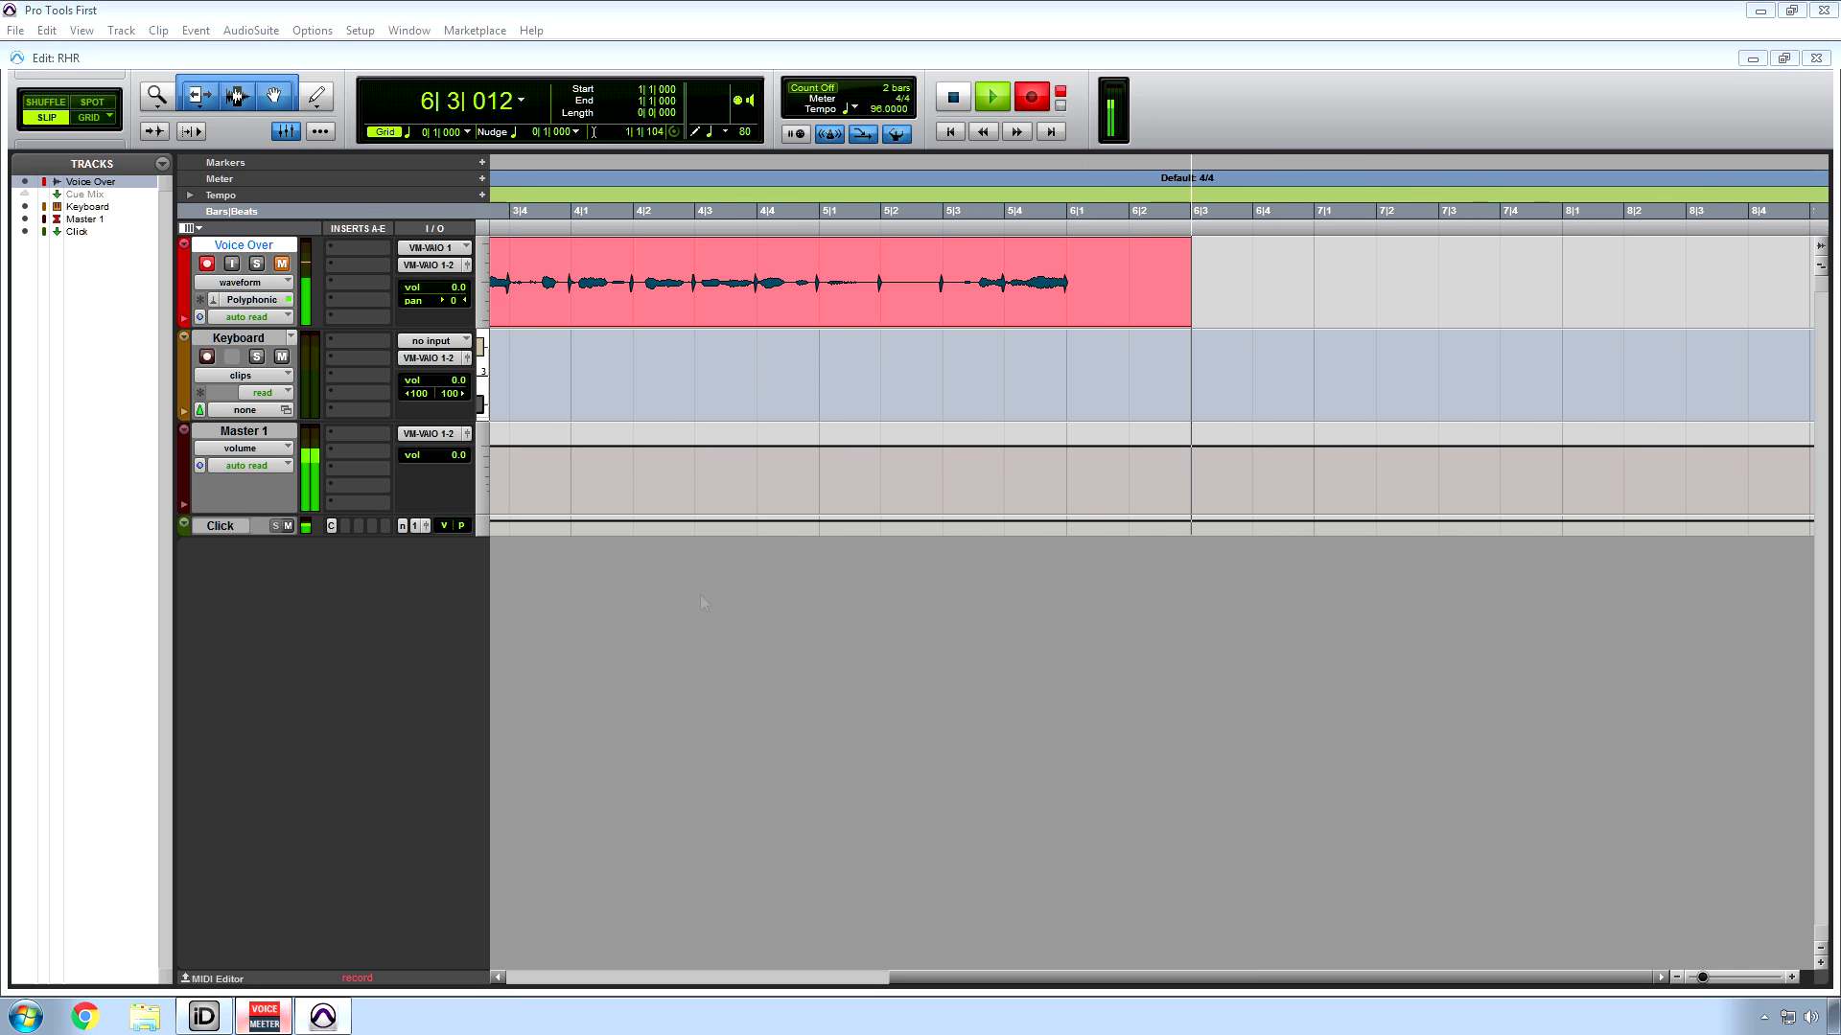
- Check VoiceMeeter and mute the Click track while the voice recording runs
{"action": "left_click", "coordinate": [264, 1016]}
{"action": "left_click", "coordinate": [1162, 331]}
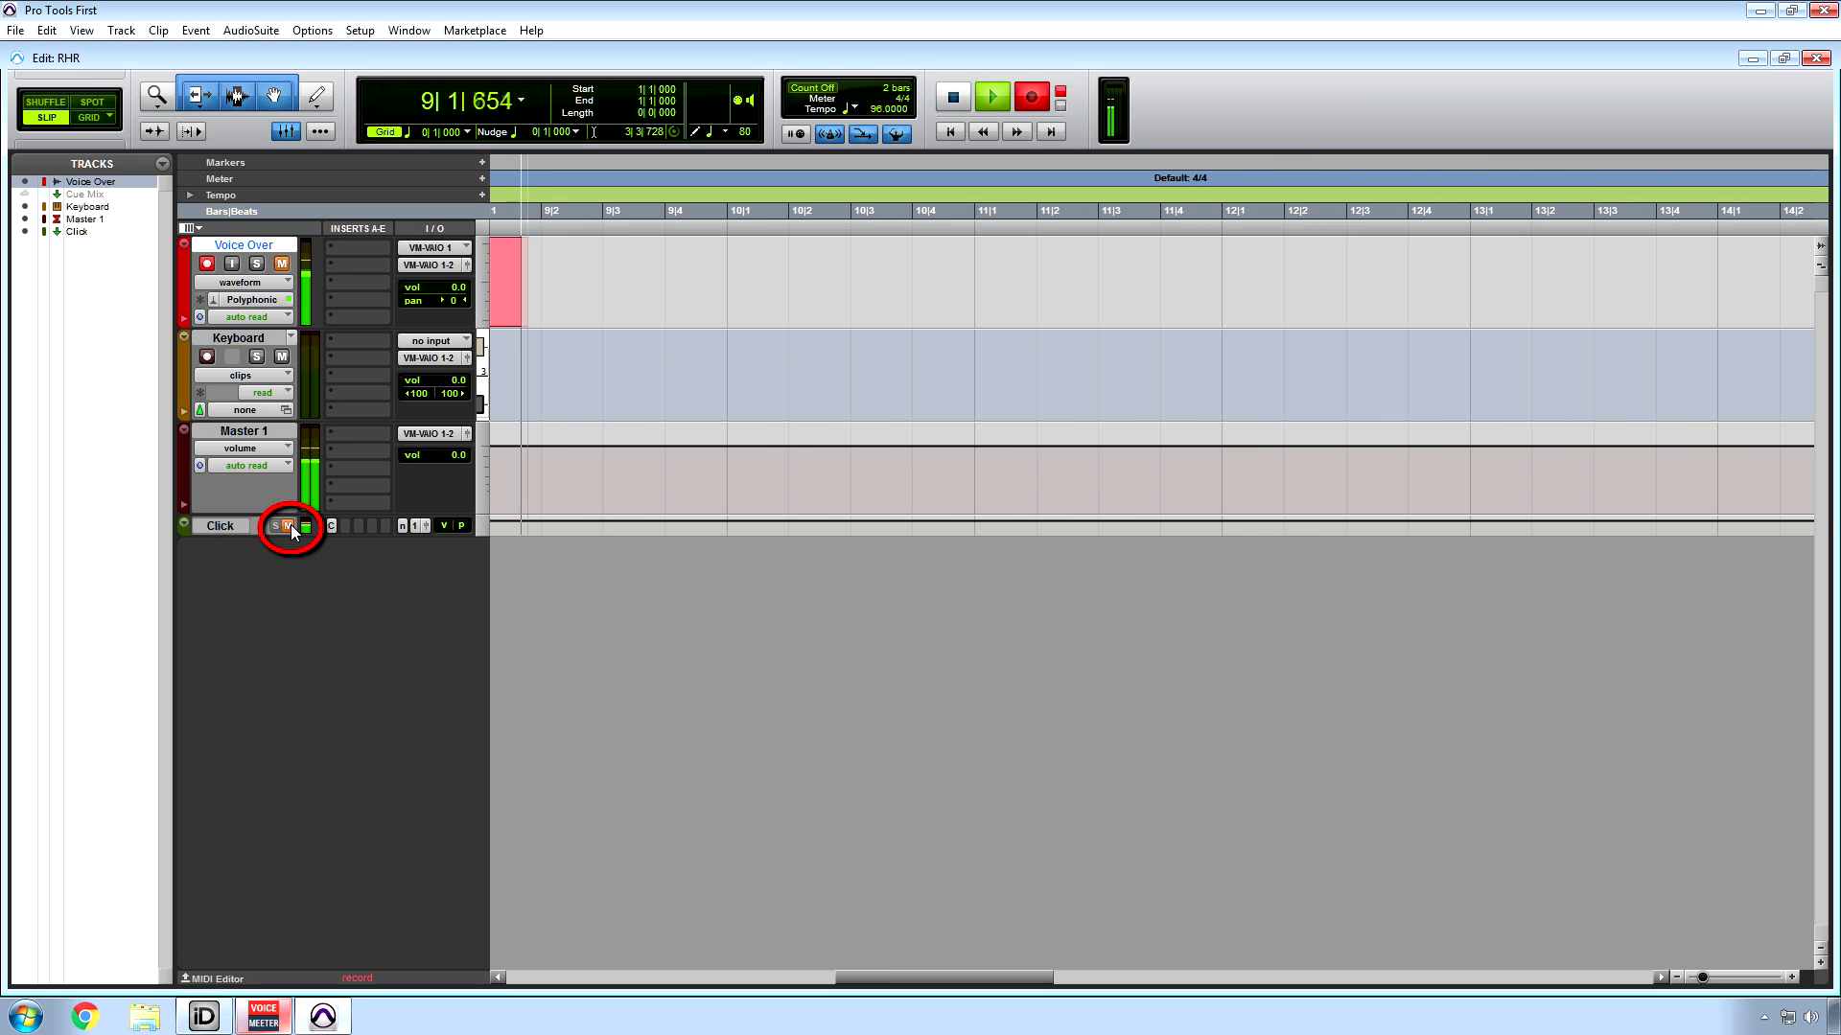
{"action": "left_click", "coordinate": [291, 527]}
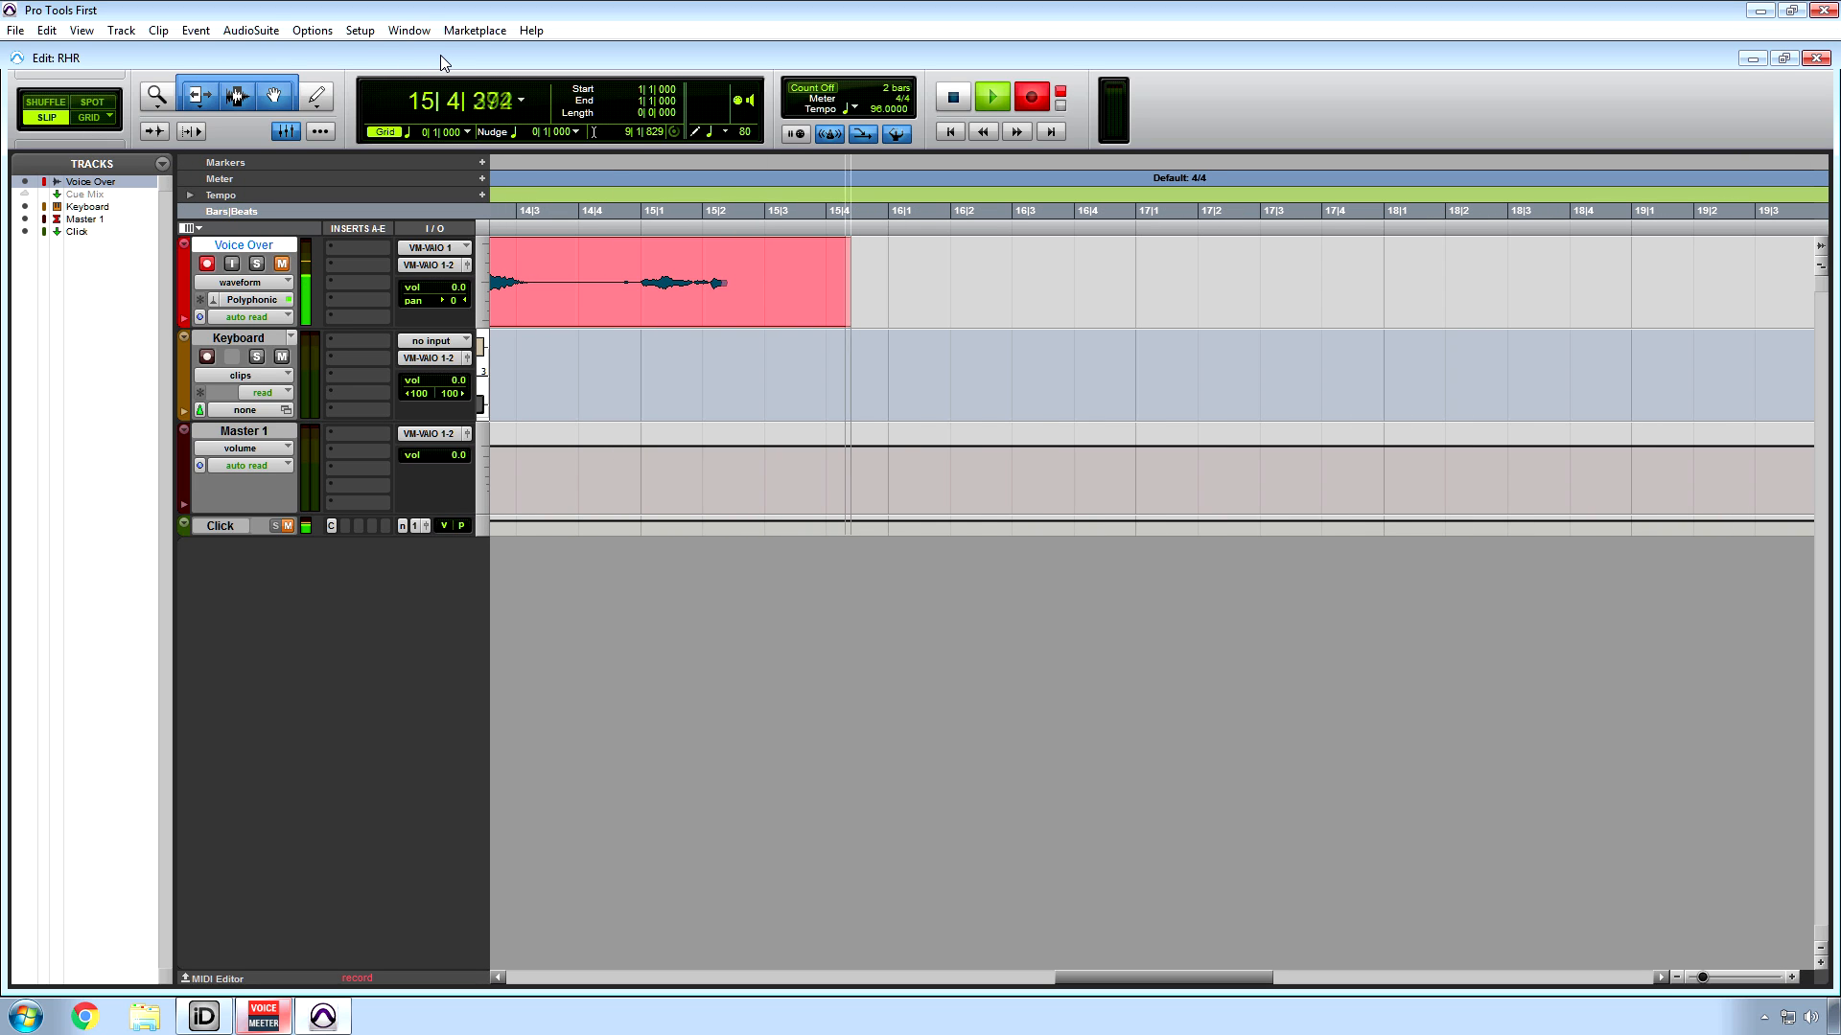
- View the track levels in the mix view during recording, and stop the Voice Over take in the edit view
{"action": "key", "text": "ctrl+equal"}
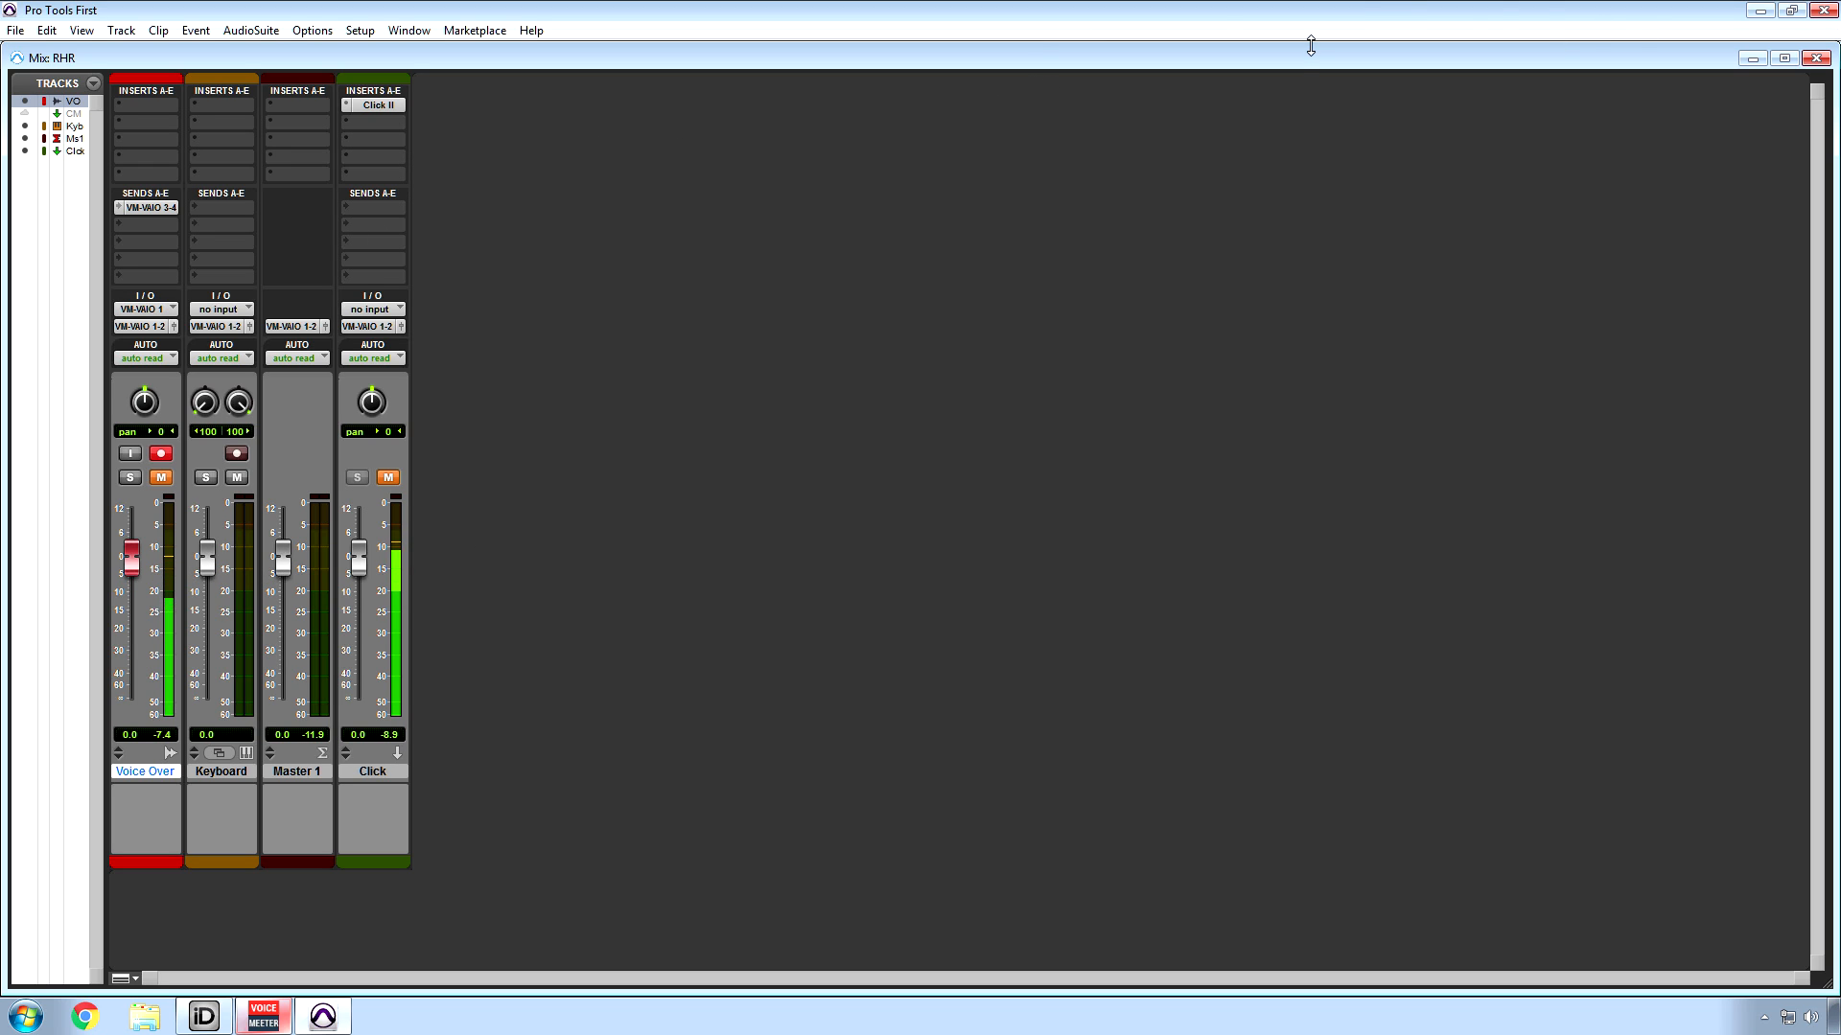
{"action": "key", "text": "ctrl+equal"}
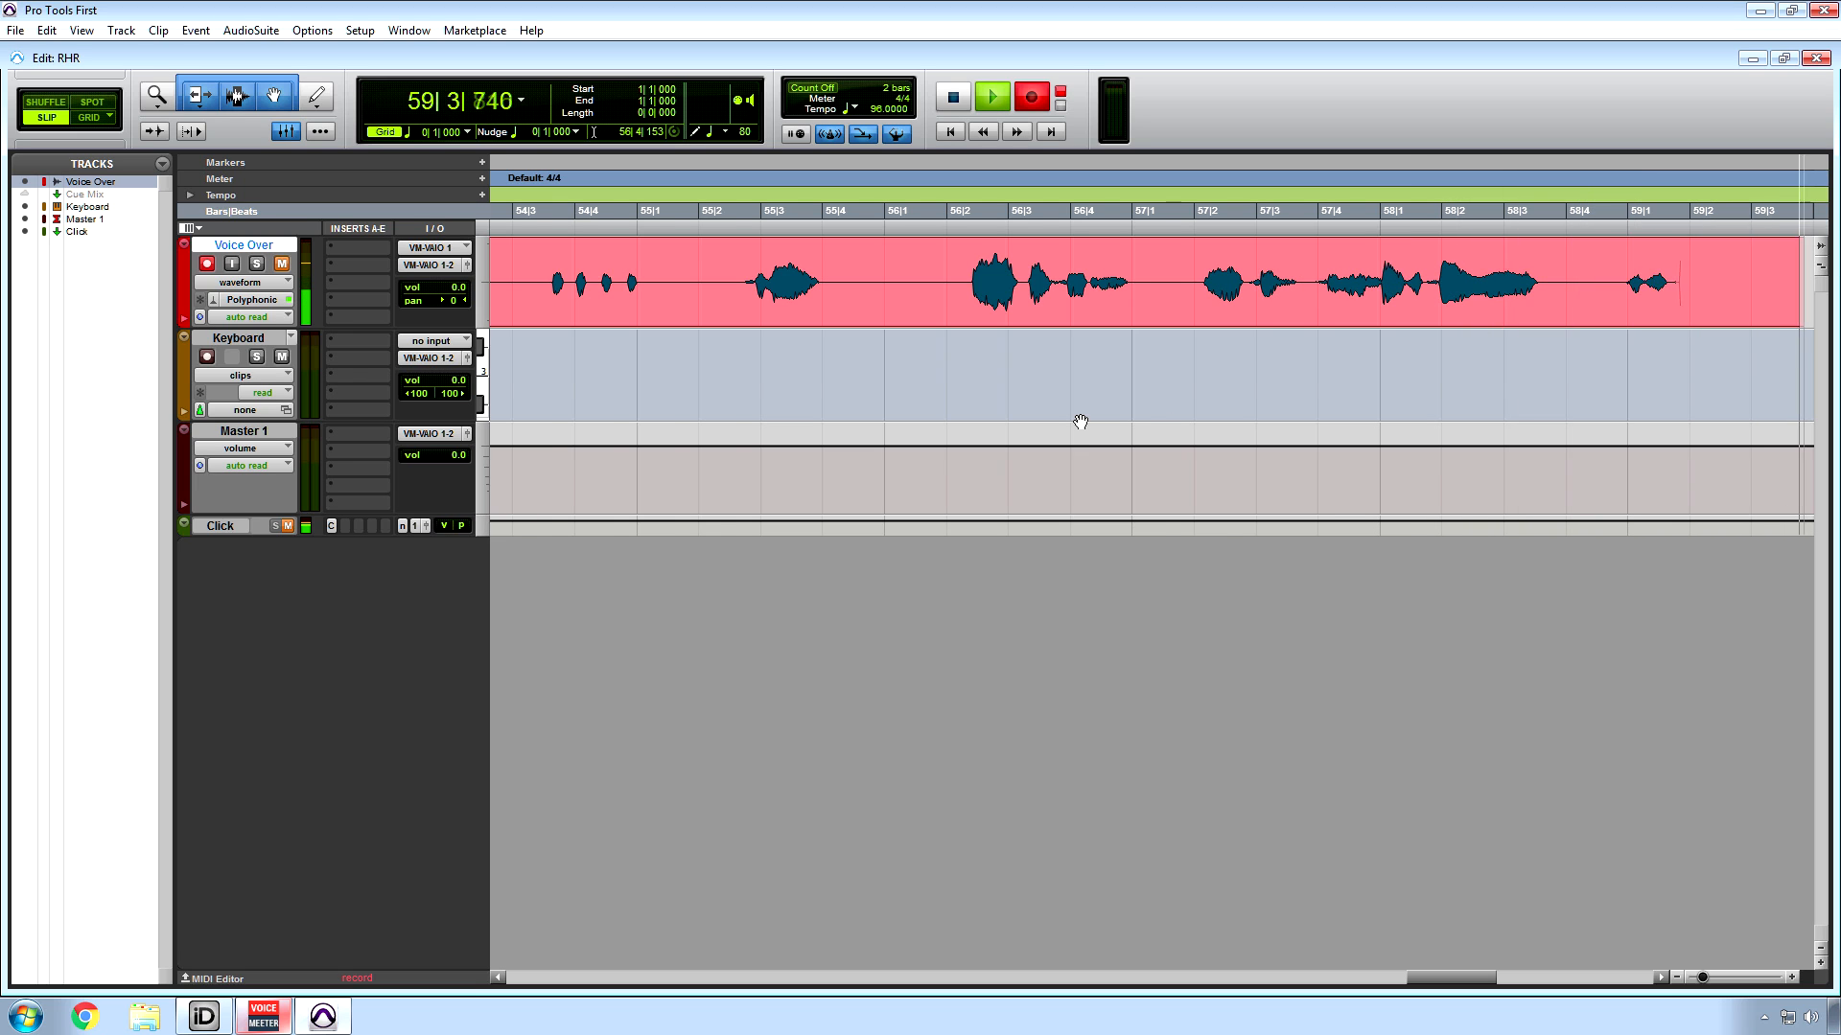
{"action": "key", "text": "space"}
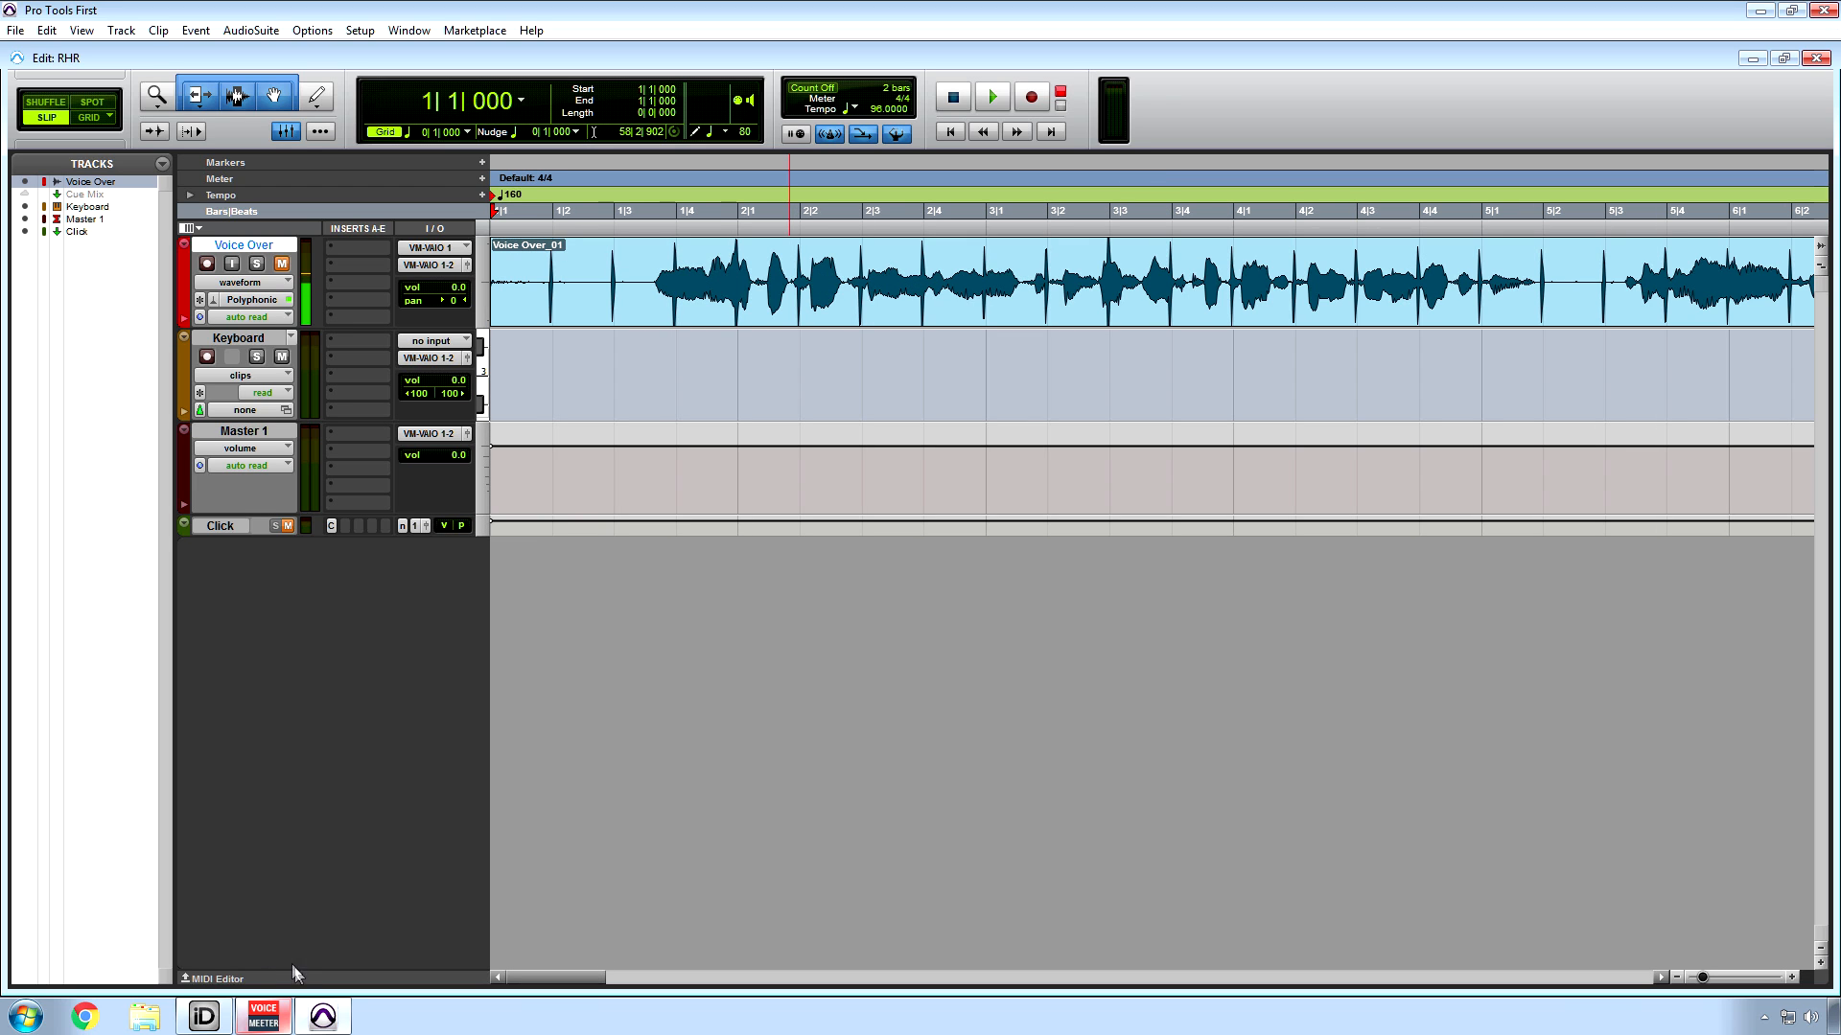
- Switch to VoiceMeeter, turn off the B output of hardware input 1, and minimize the mixer
{"action": "left_click", "coordinate": [264, 1018]}
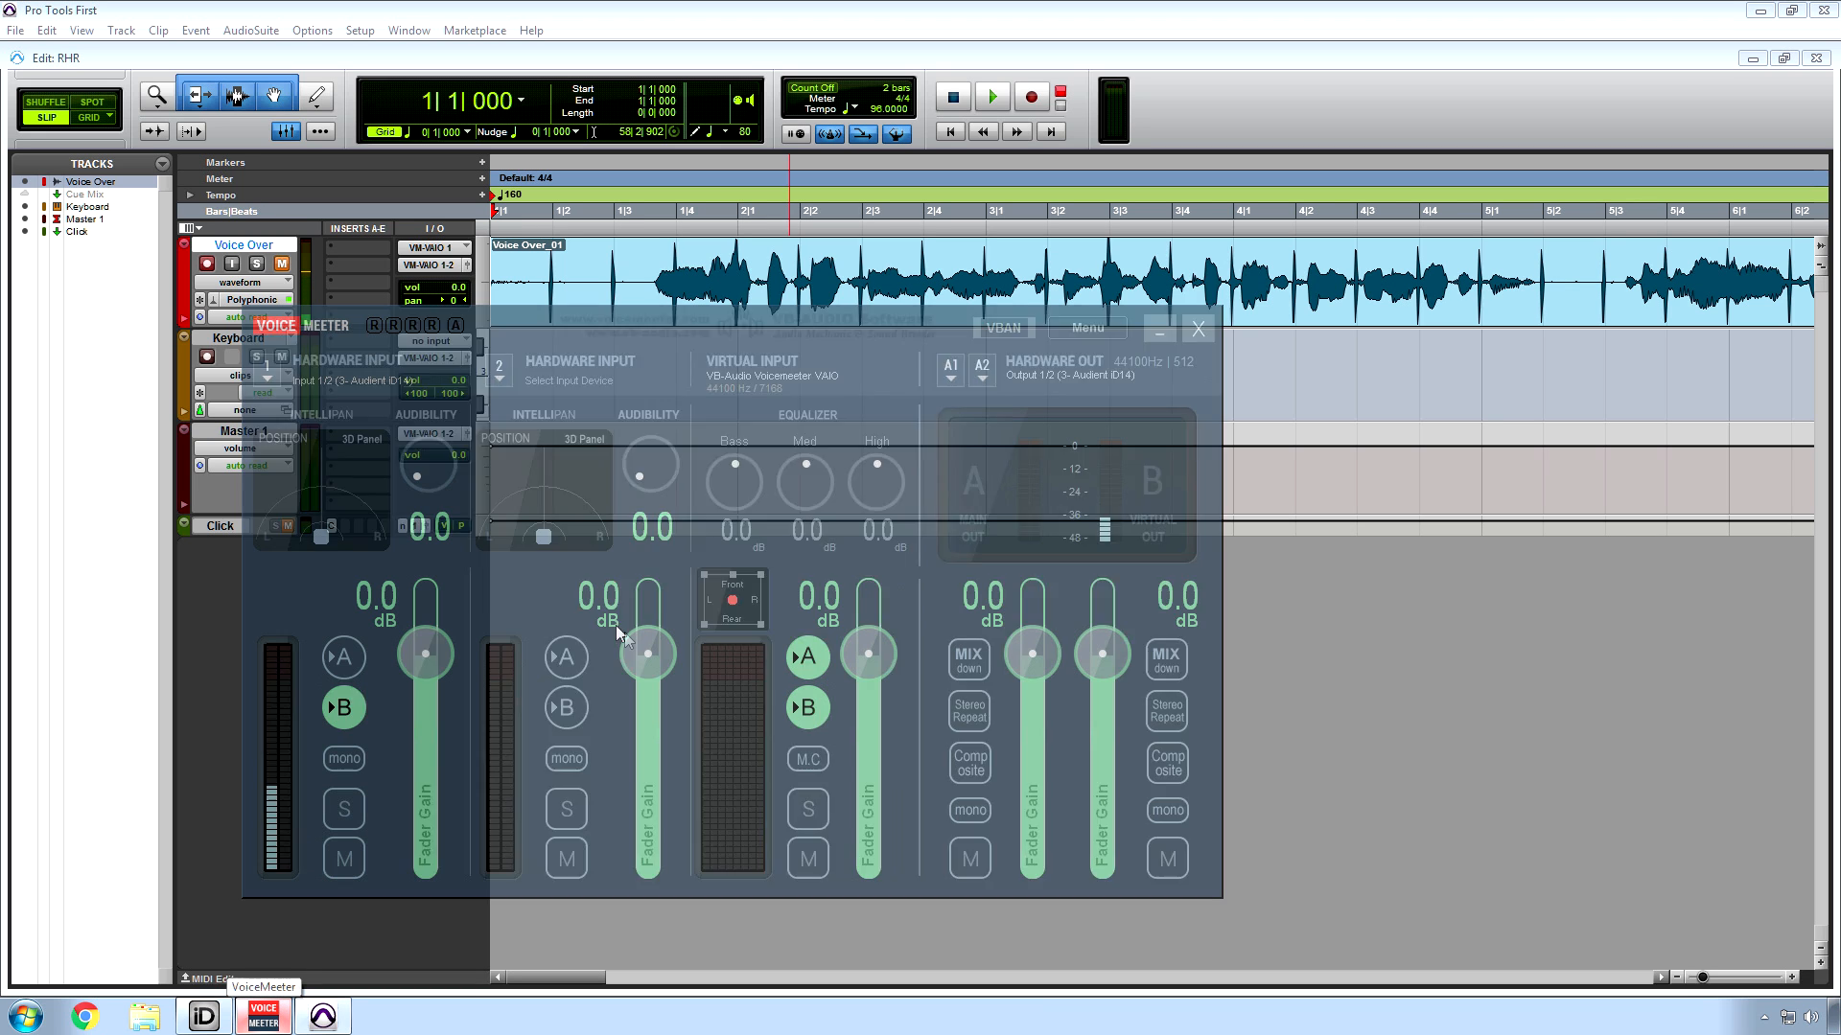
{"action": "left_click", "coordinate": [352, 709]}
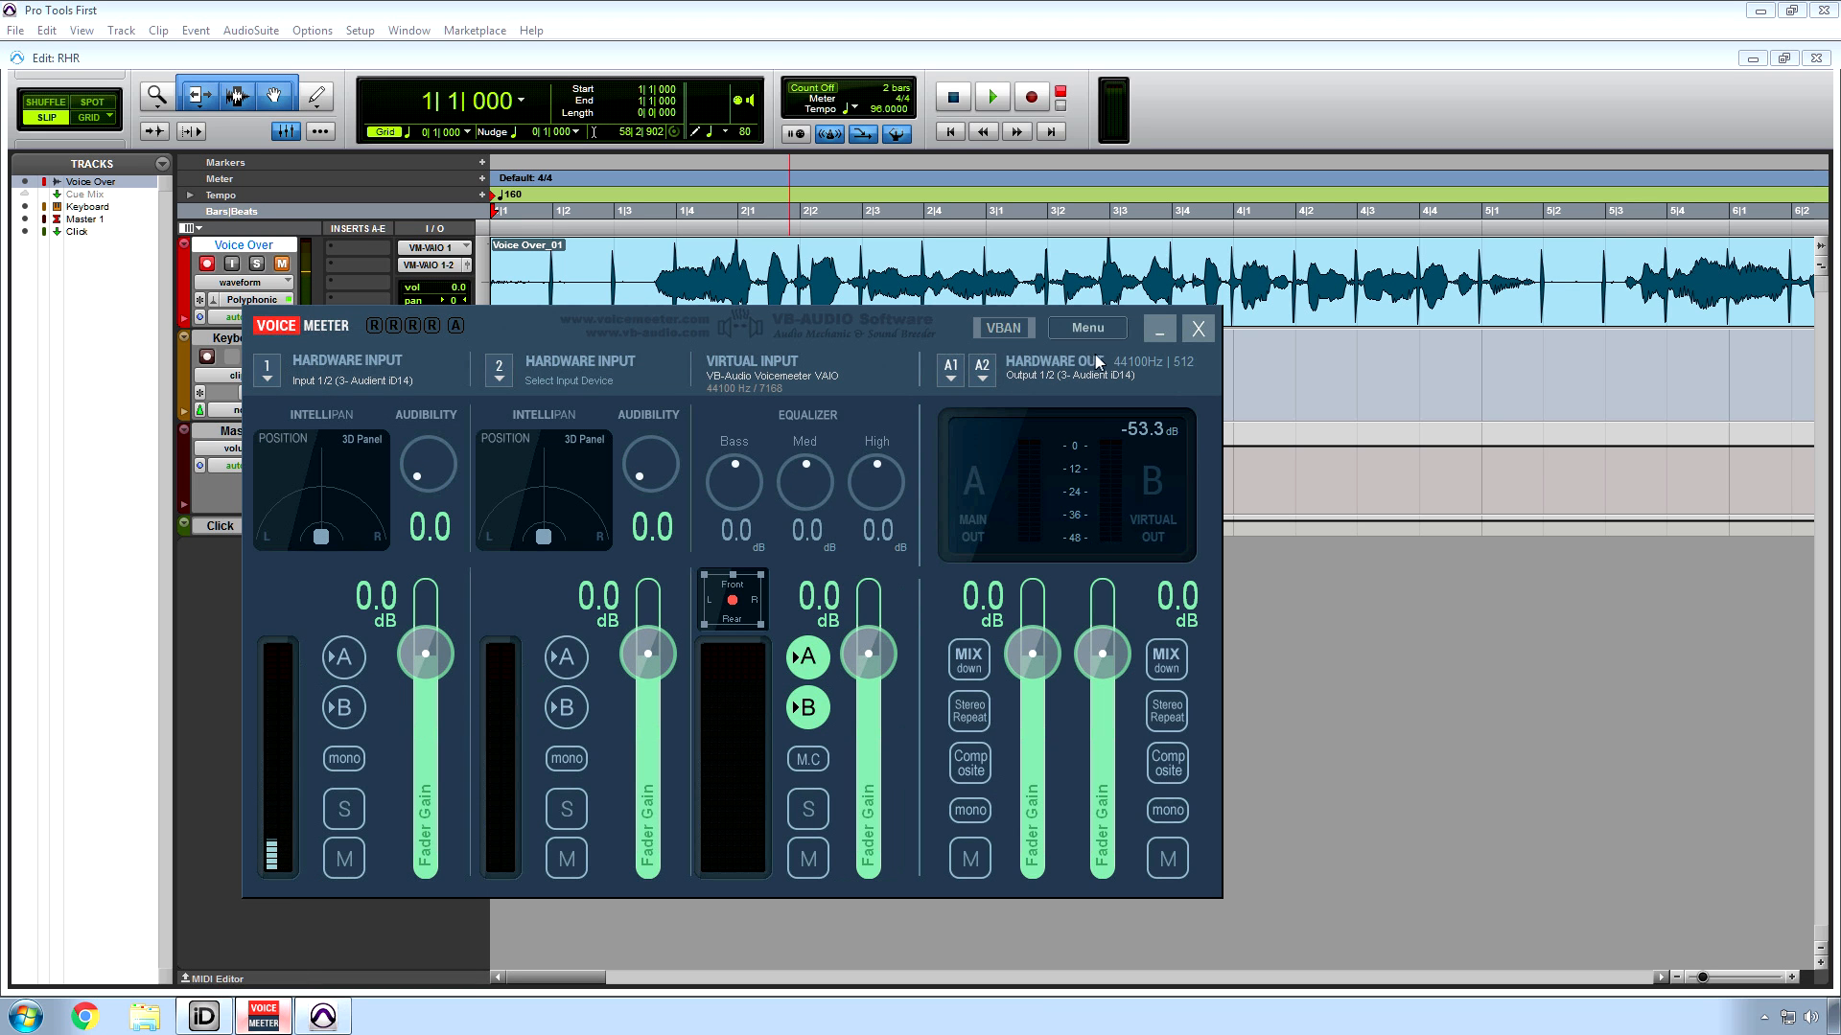
{"action": "left_click", "coordinate": [1155, 329]}
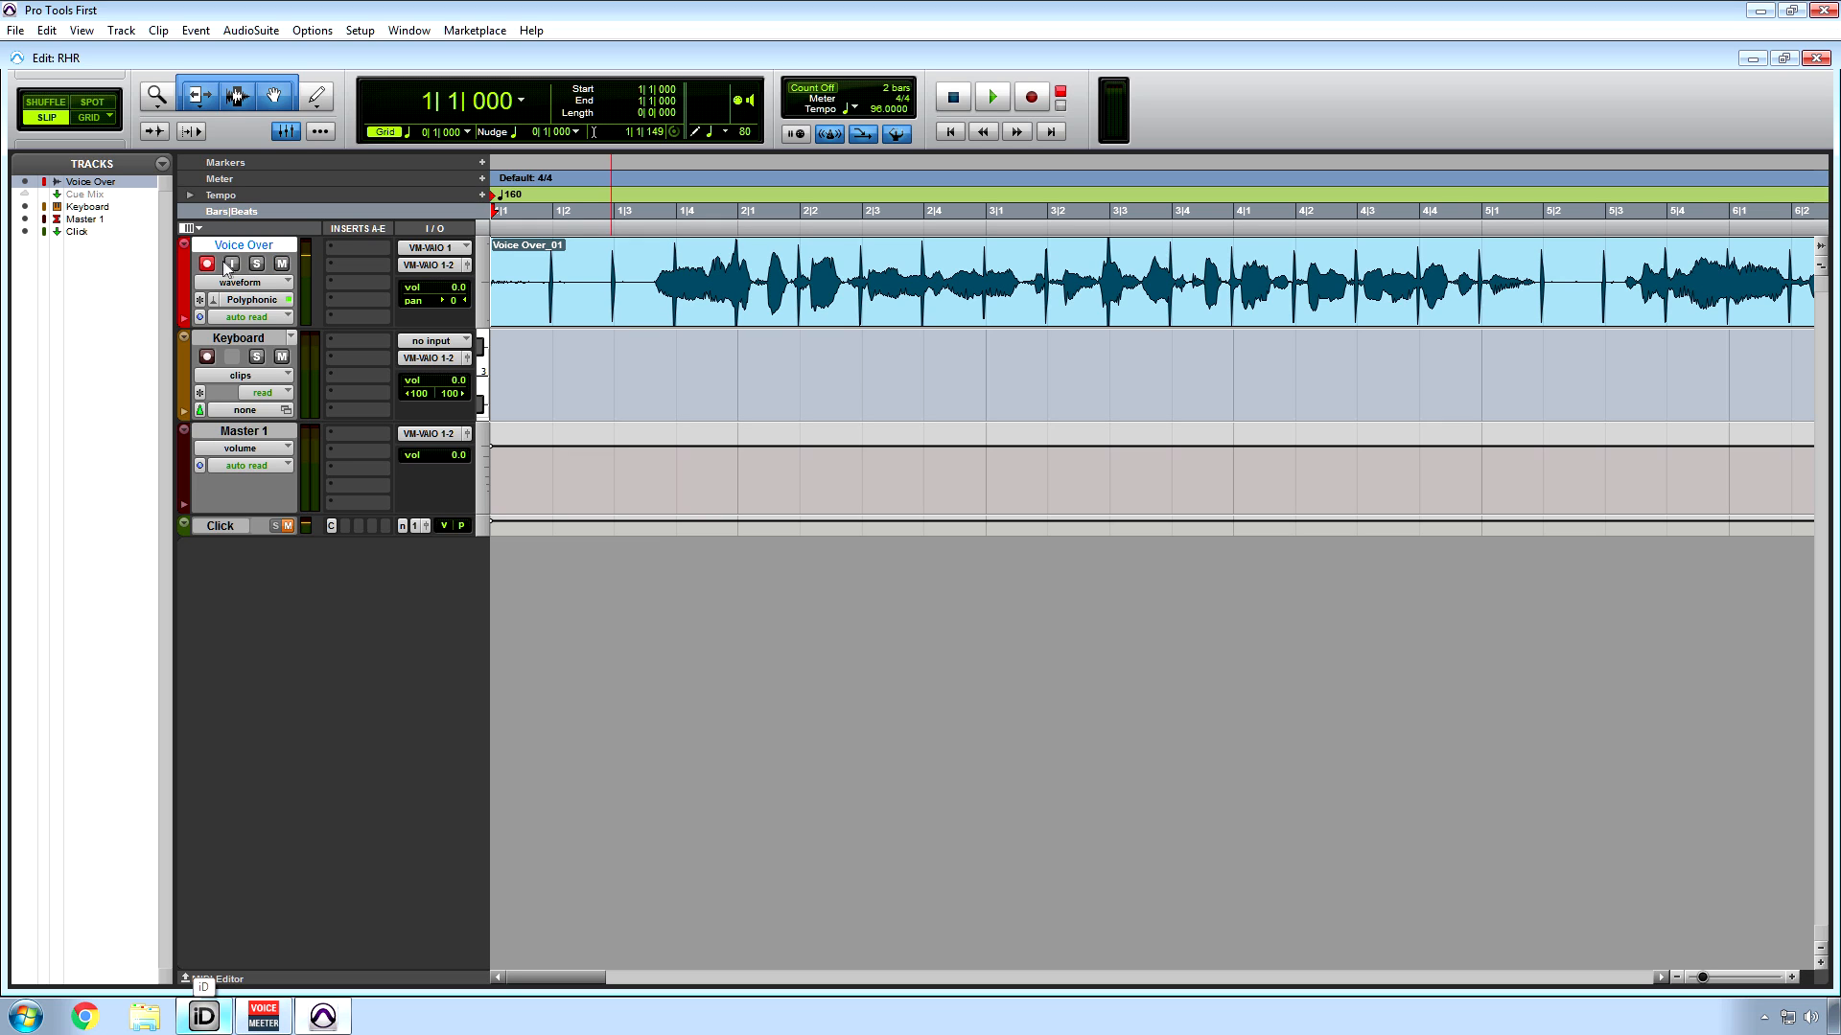
- Play back the opening bars of the recorded Voice Over clip and stop playback
{"action": "key", "text": "space"}
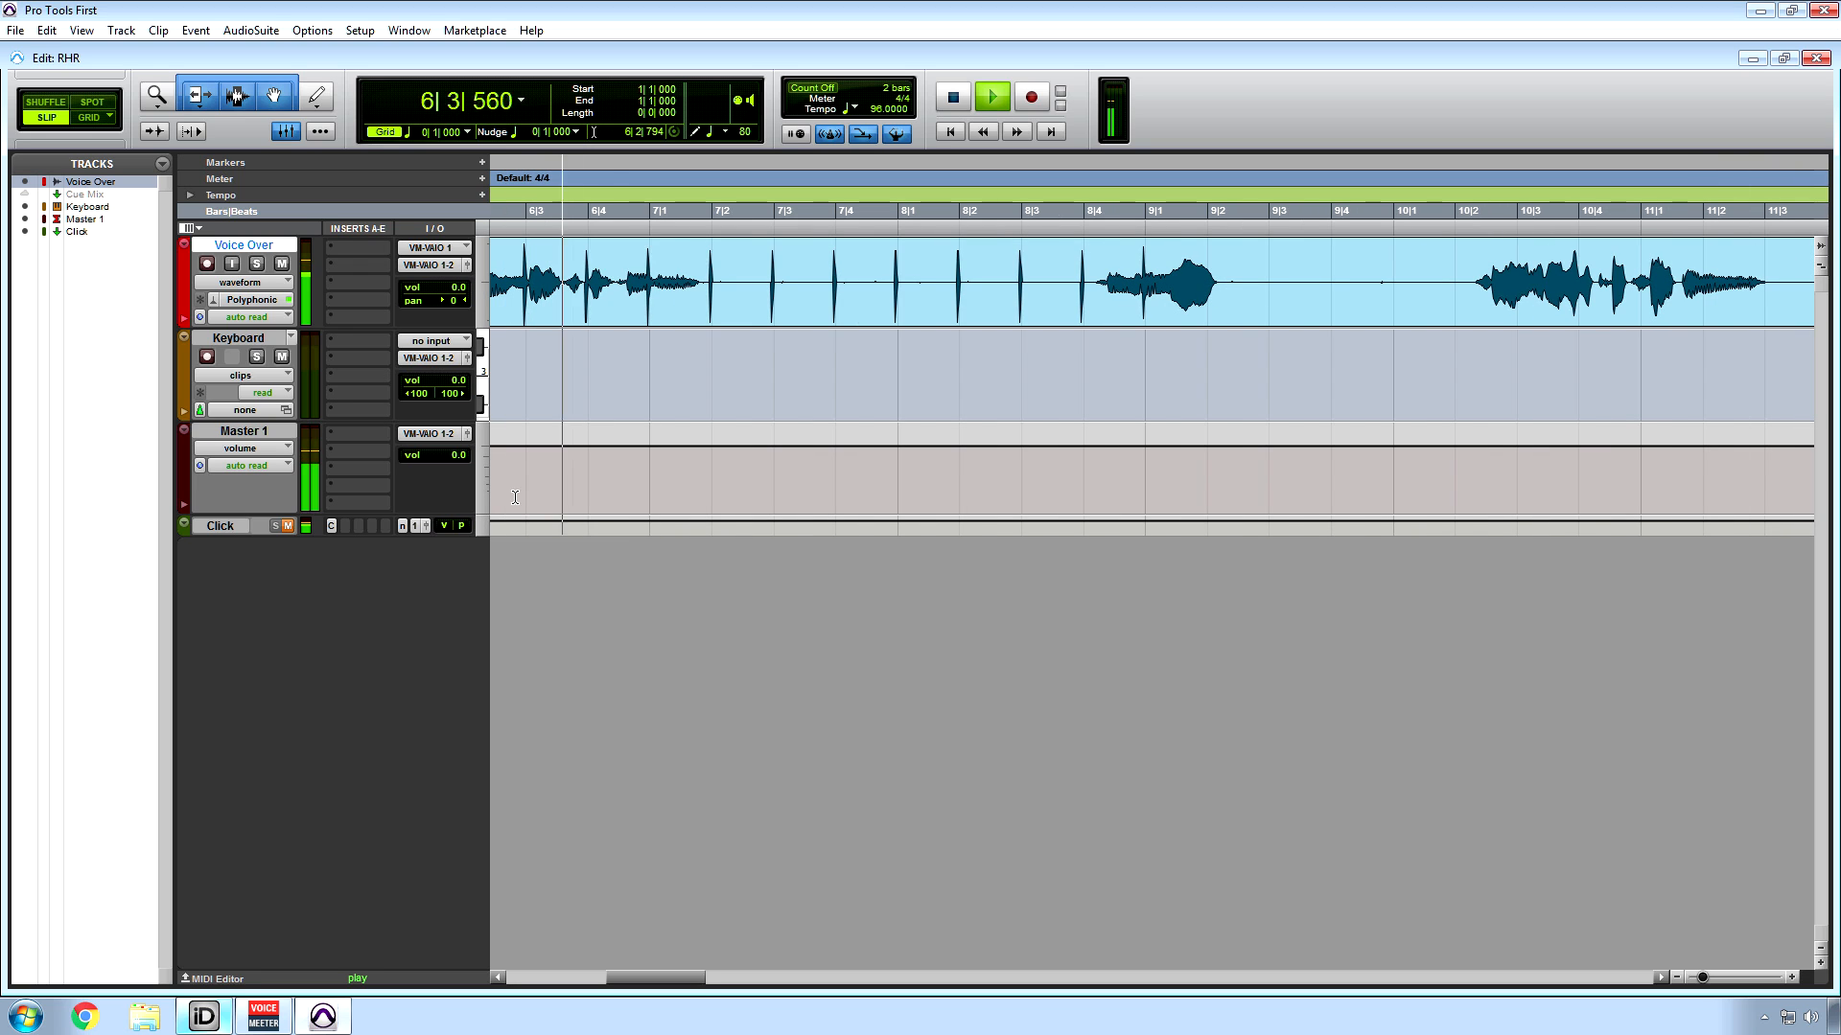
{"action": "key", "text": "space"}
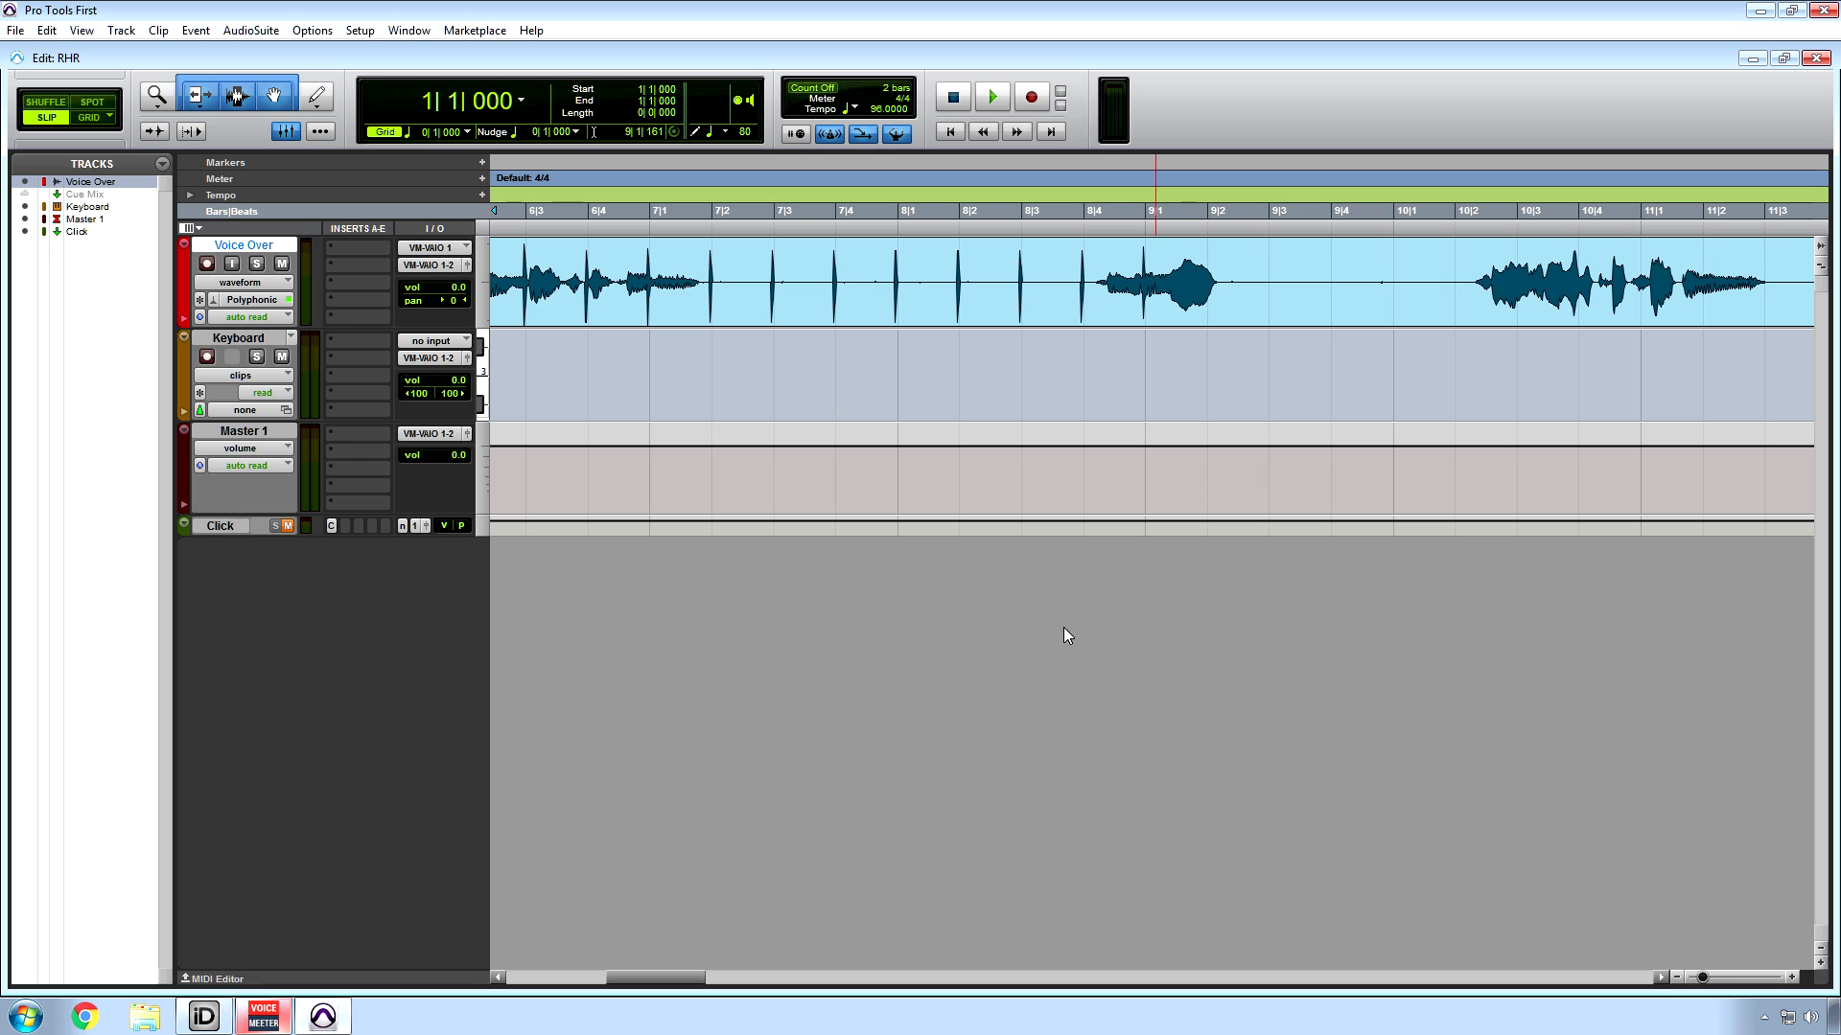
{"action": "left_click_drag", "start_coordinate": [650, 976], "coordinate": [550, 976]}
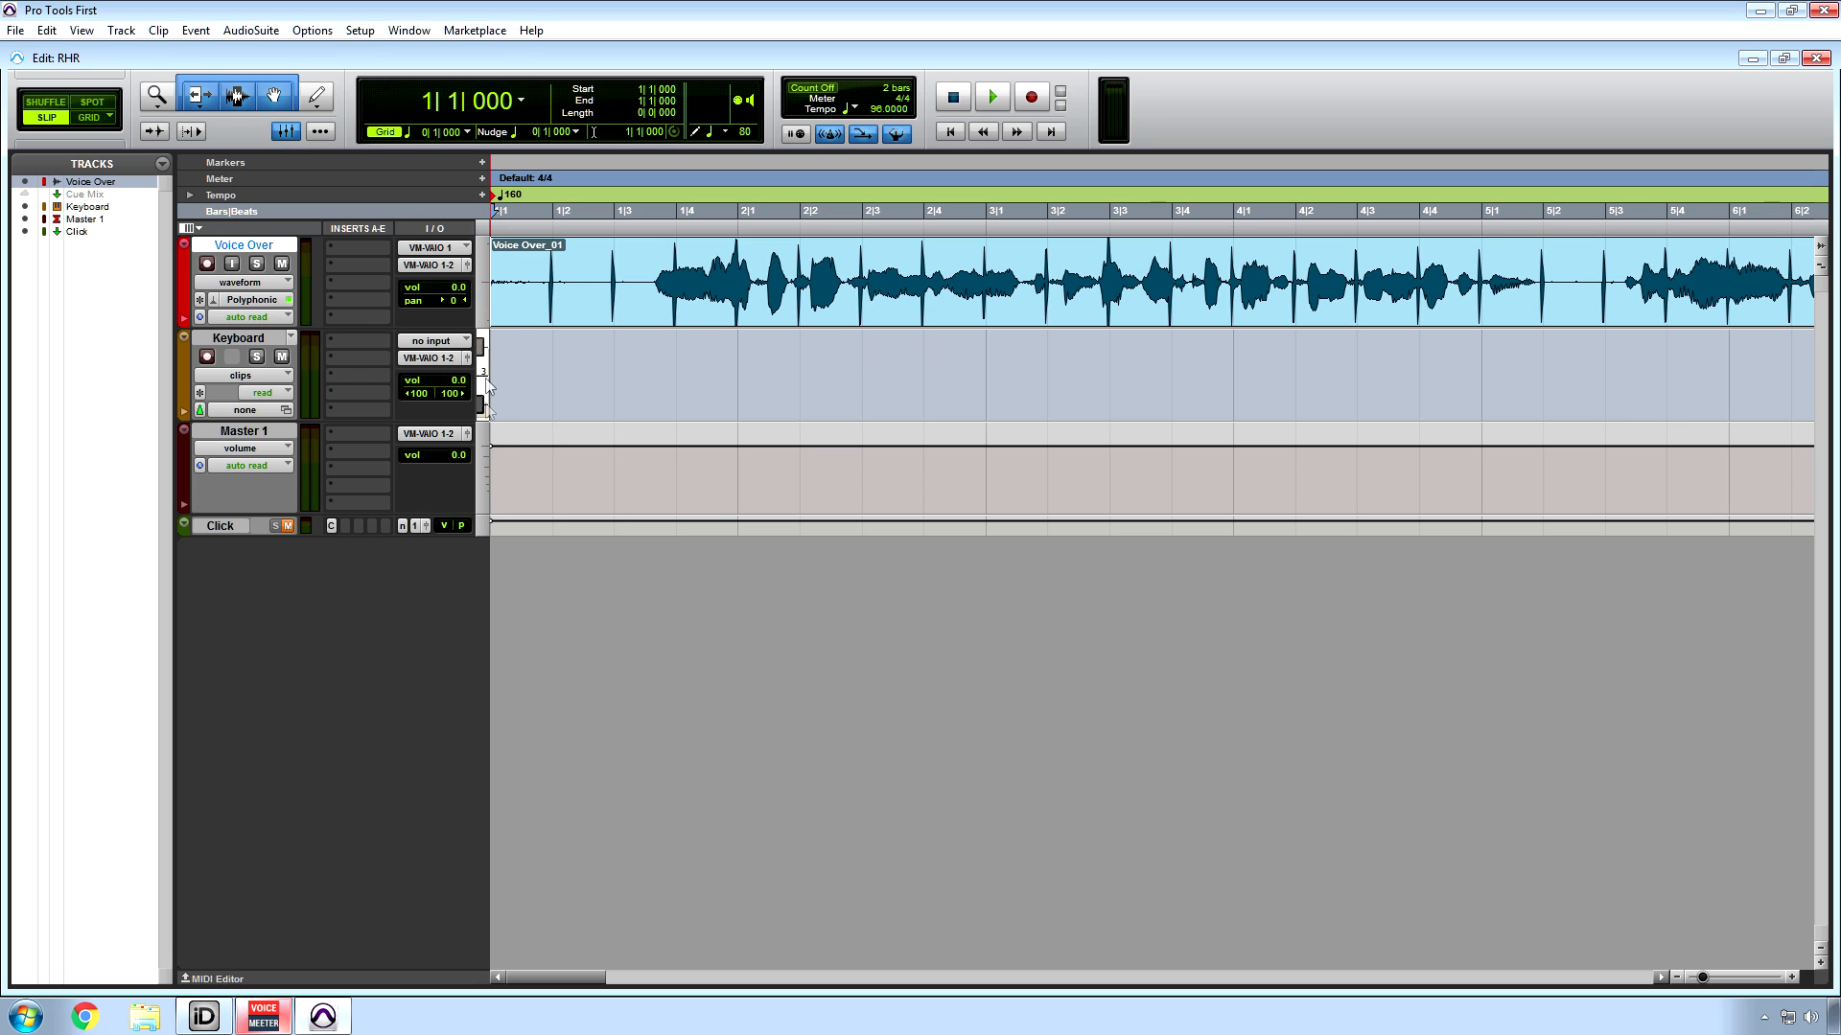
- Set the Voice Over track height to large, and reduce the height of all tracks
{"action": "left_click", "coordinate": [484, 290]}
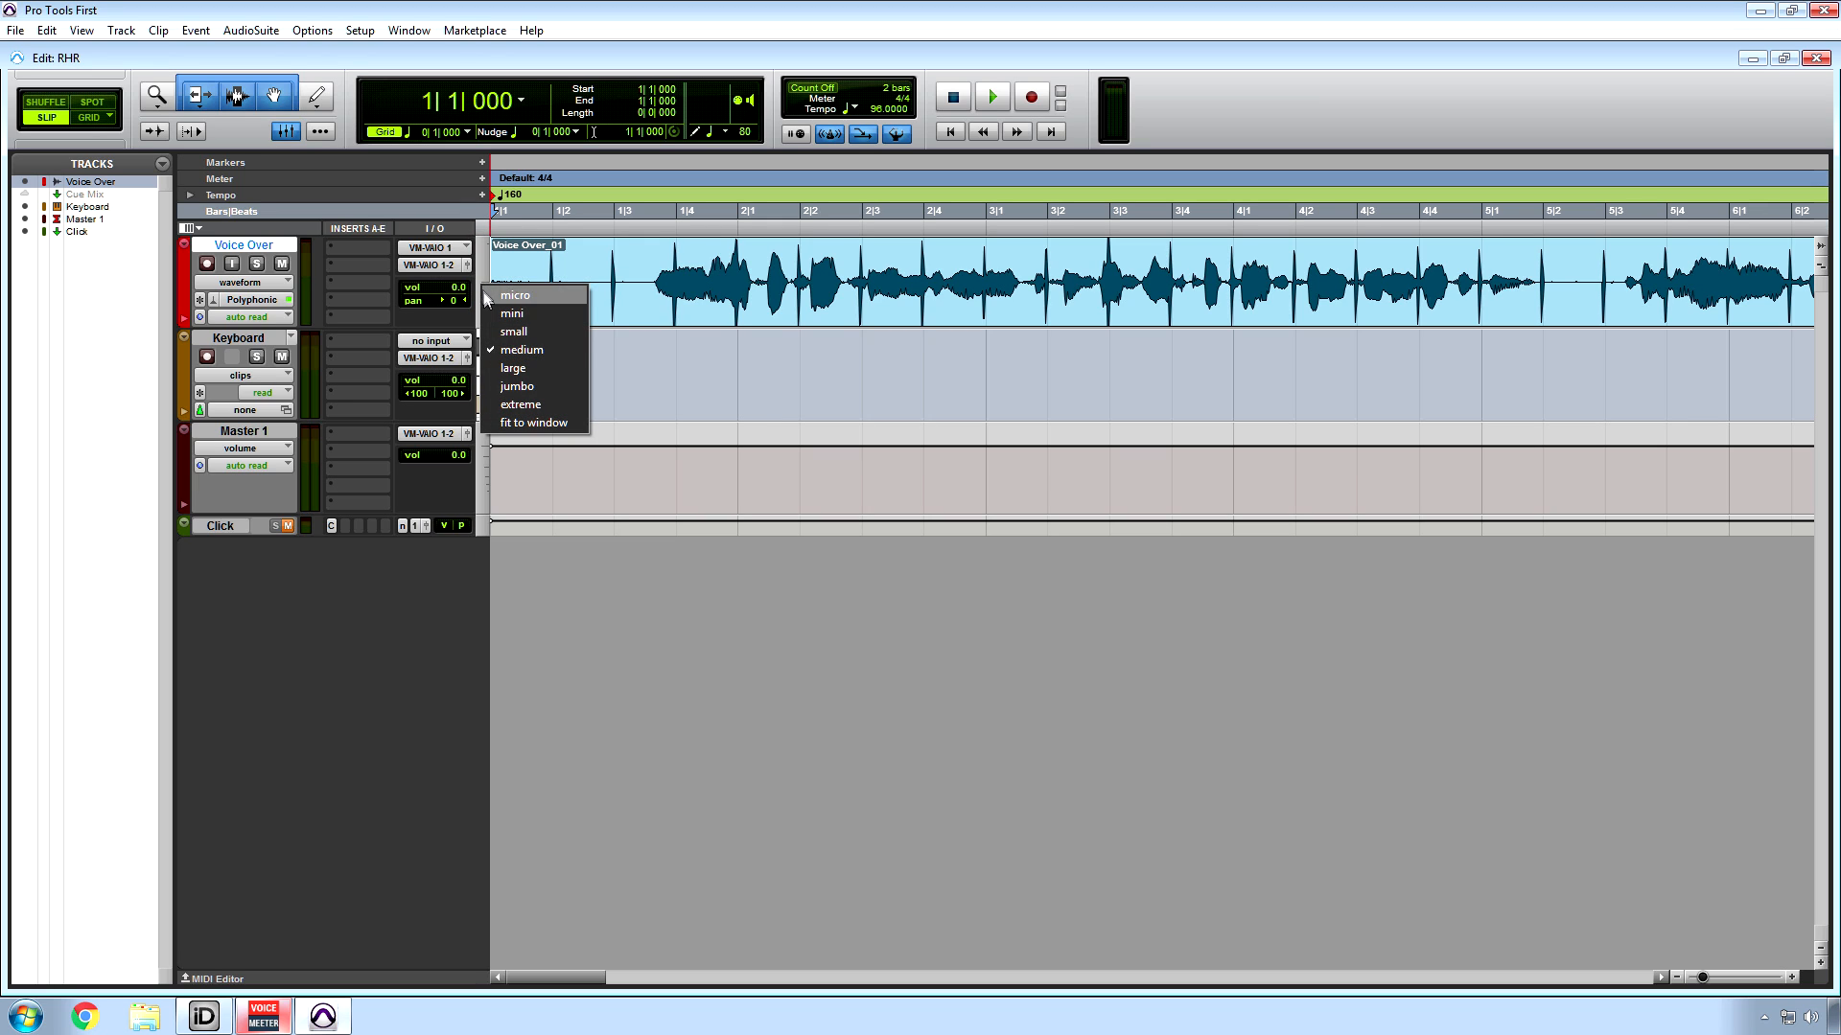
{"action": "left_click", "coordinate": [522, 372]}
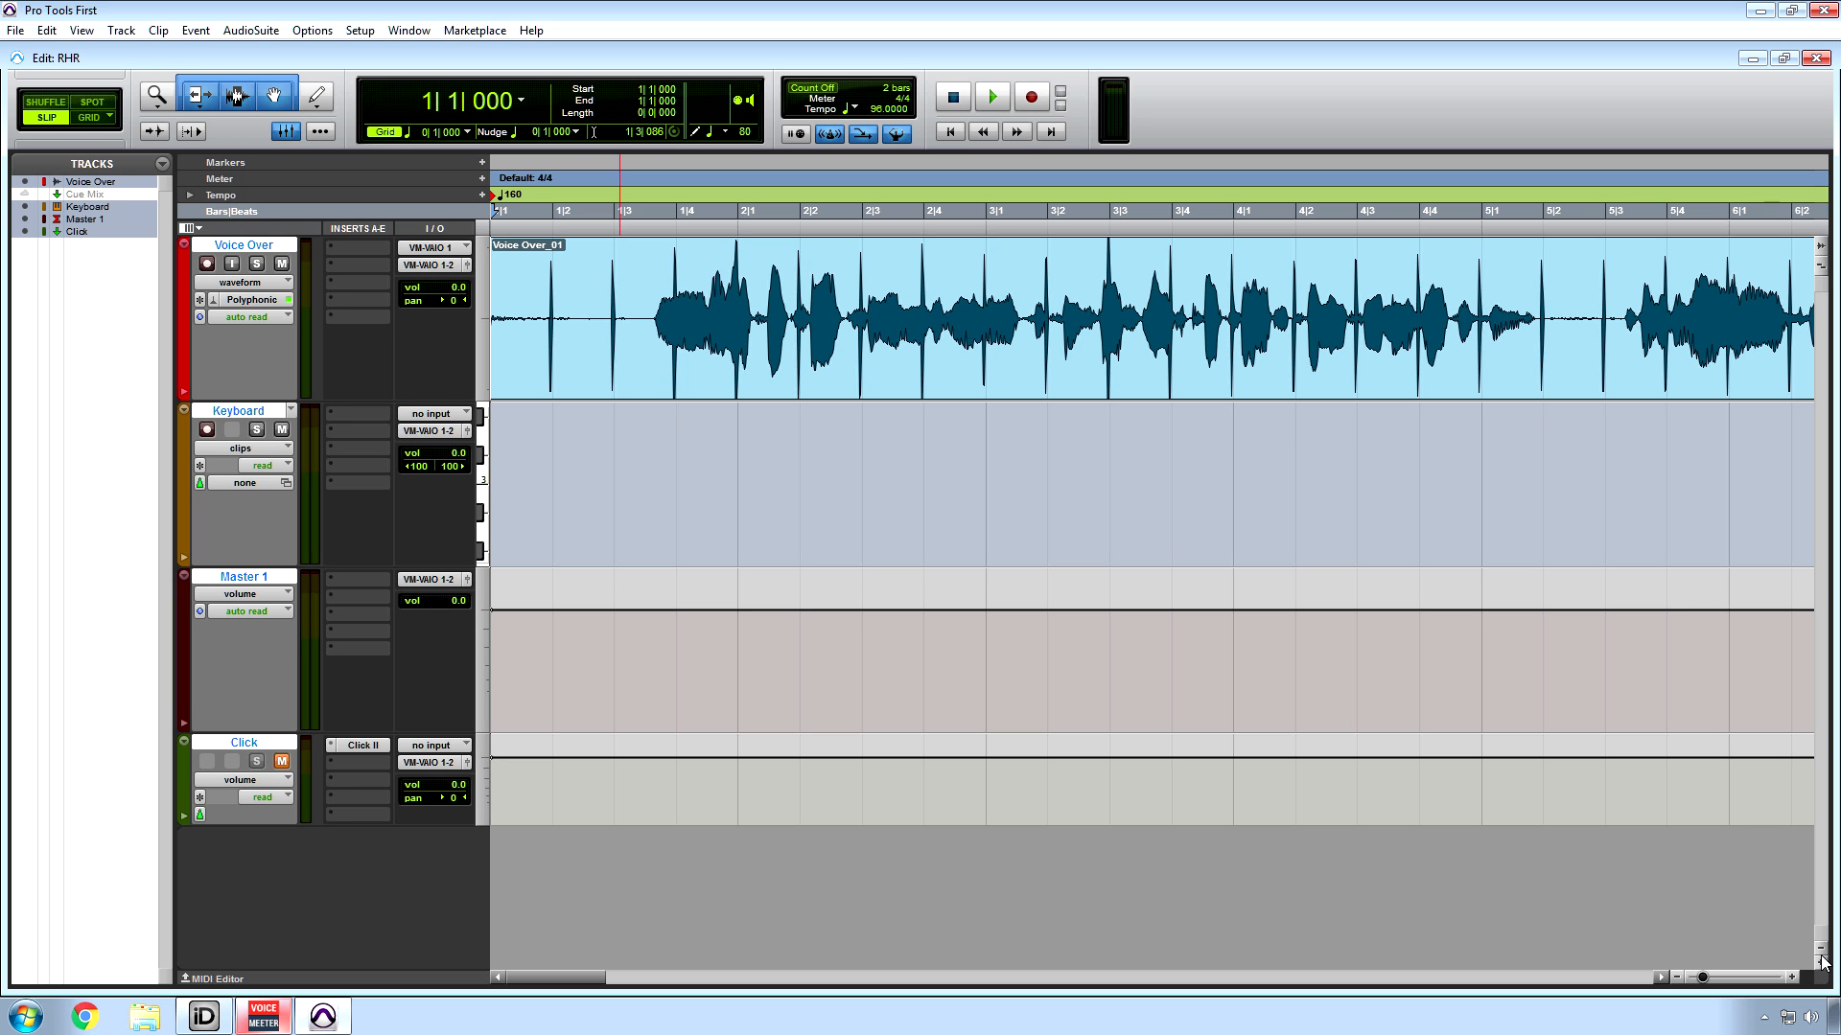
{"action": "left_click", "coordinate": [1820, 950]}
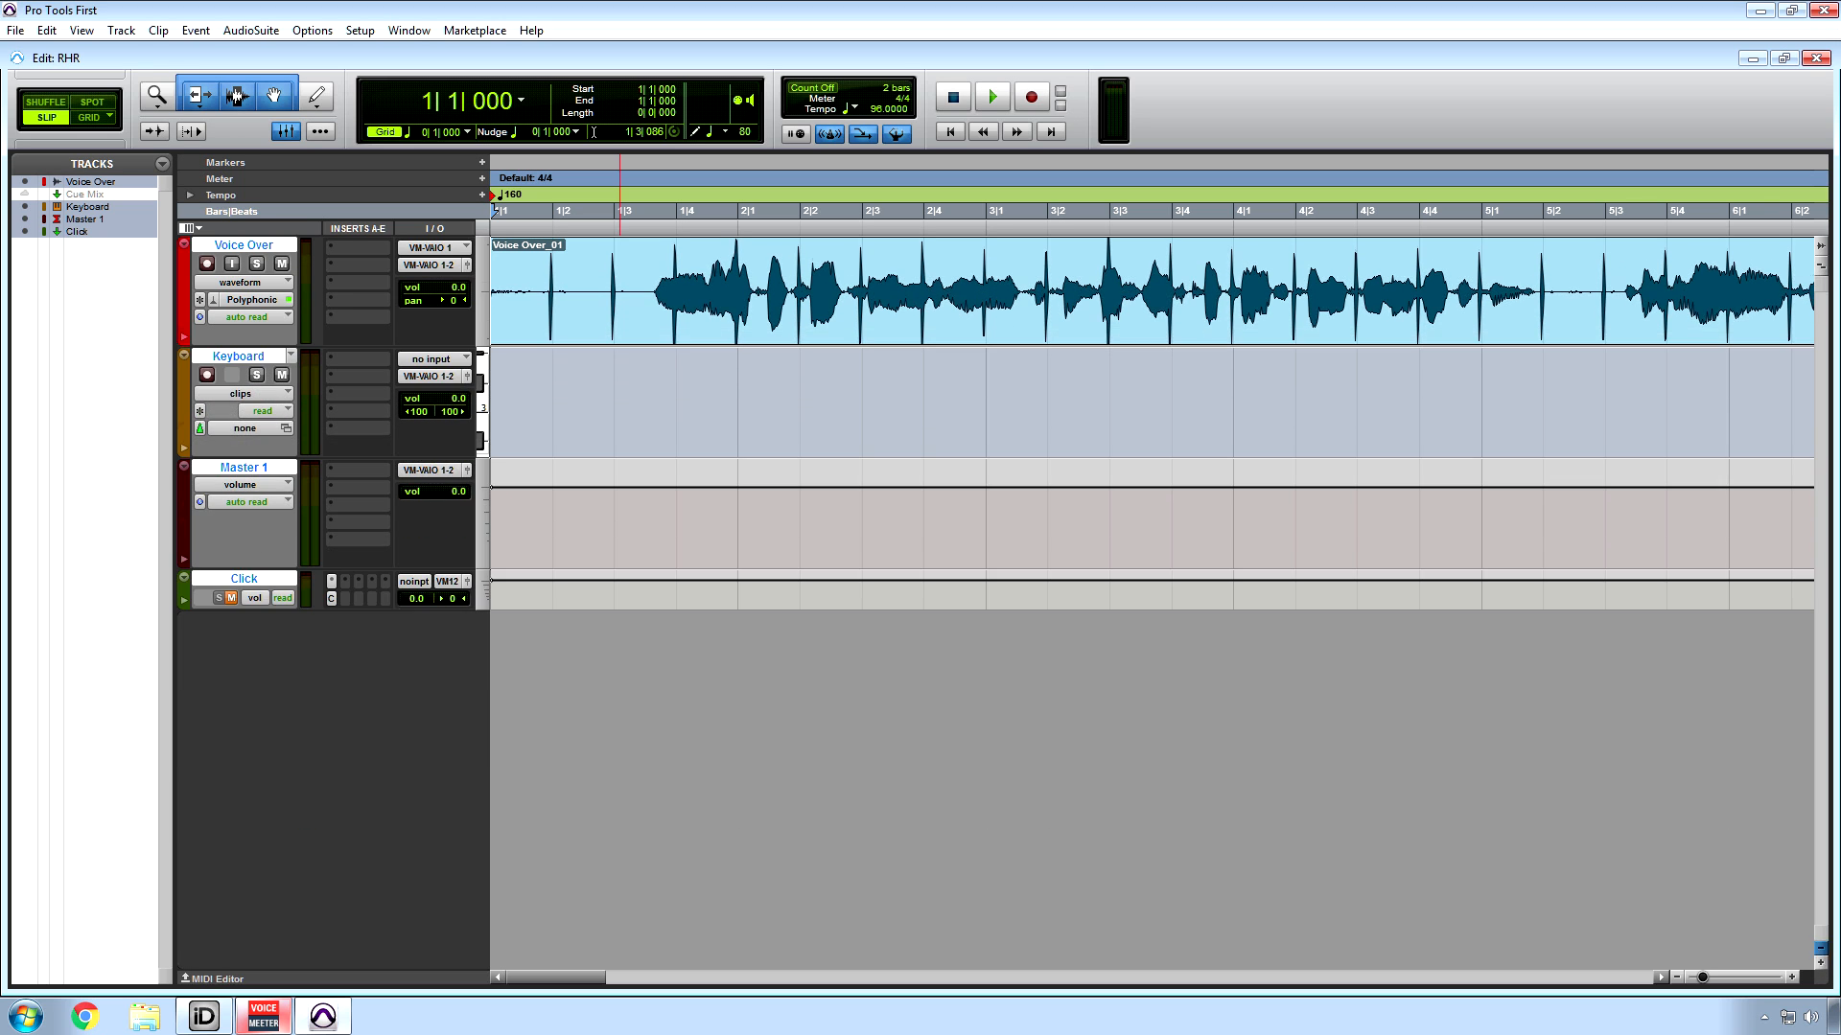
- Fit the Voice Over track's height to the window, look along its waveform, and restore the medium height
{"action": "left_click", "coordinate": [483, 296]}
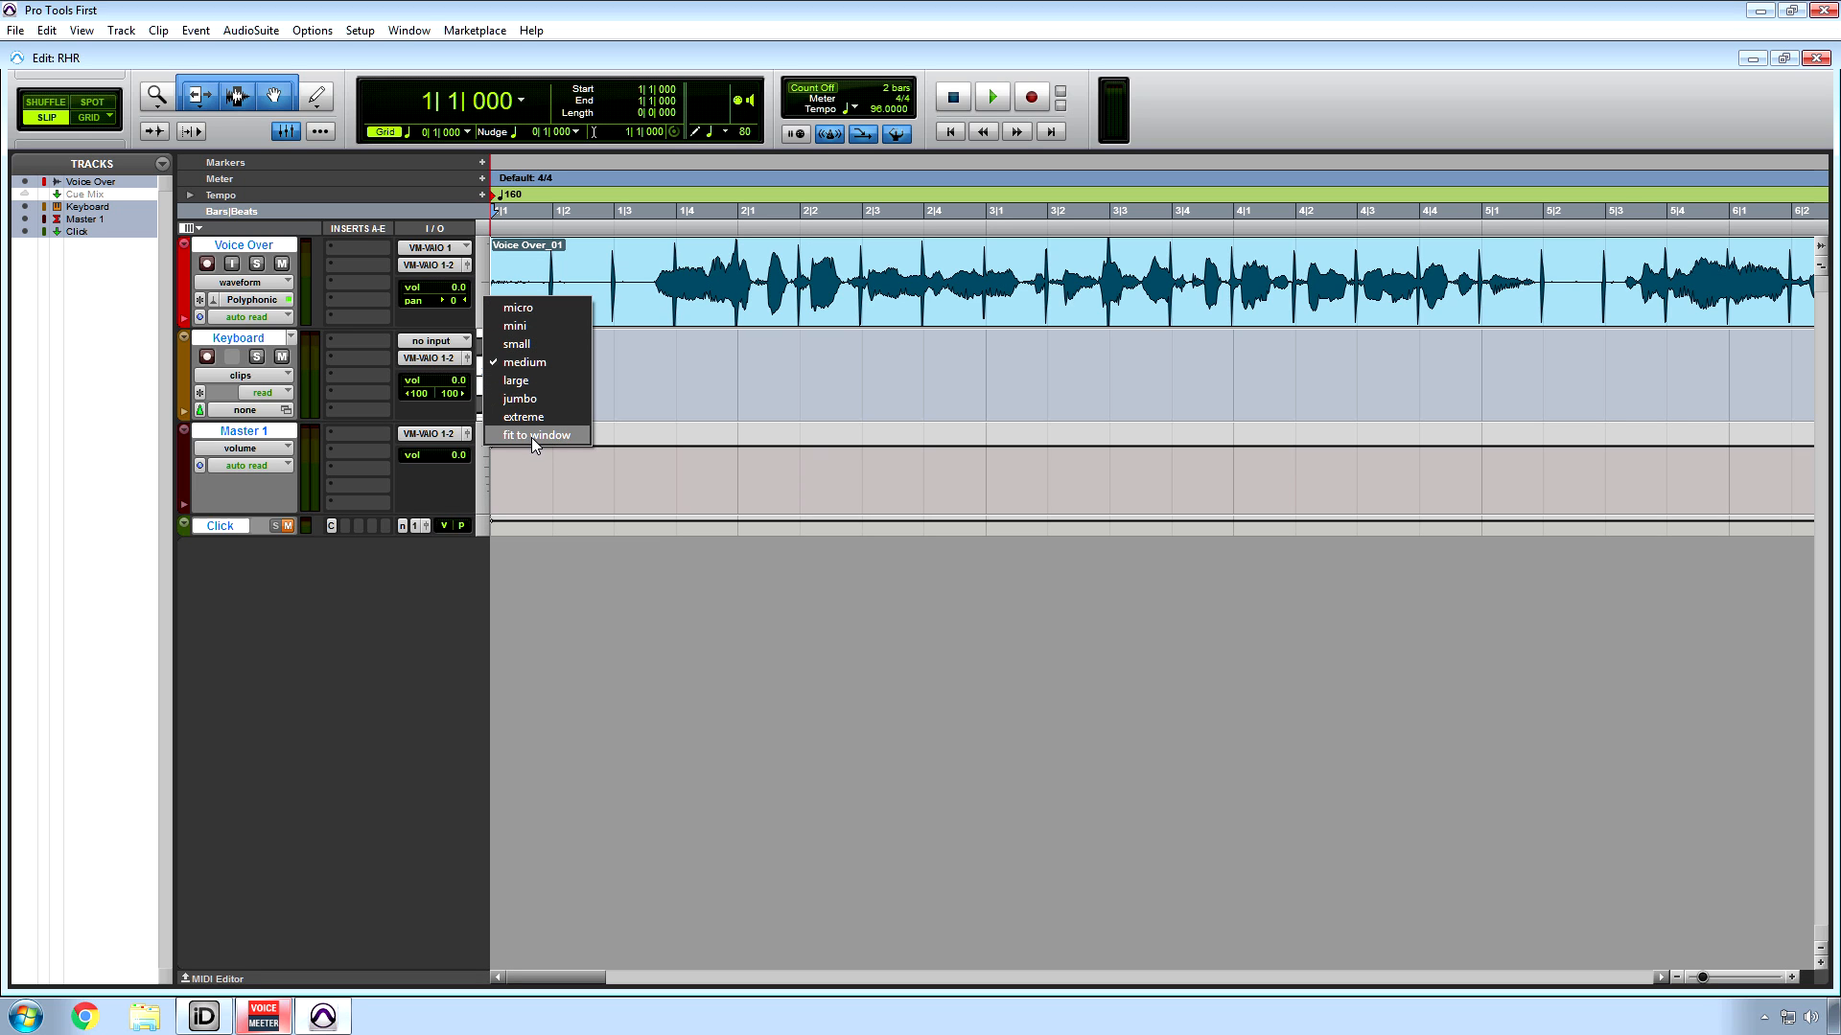
{"action": "left_click", "coordinate": [531, 438]}
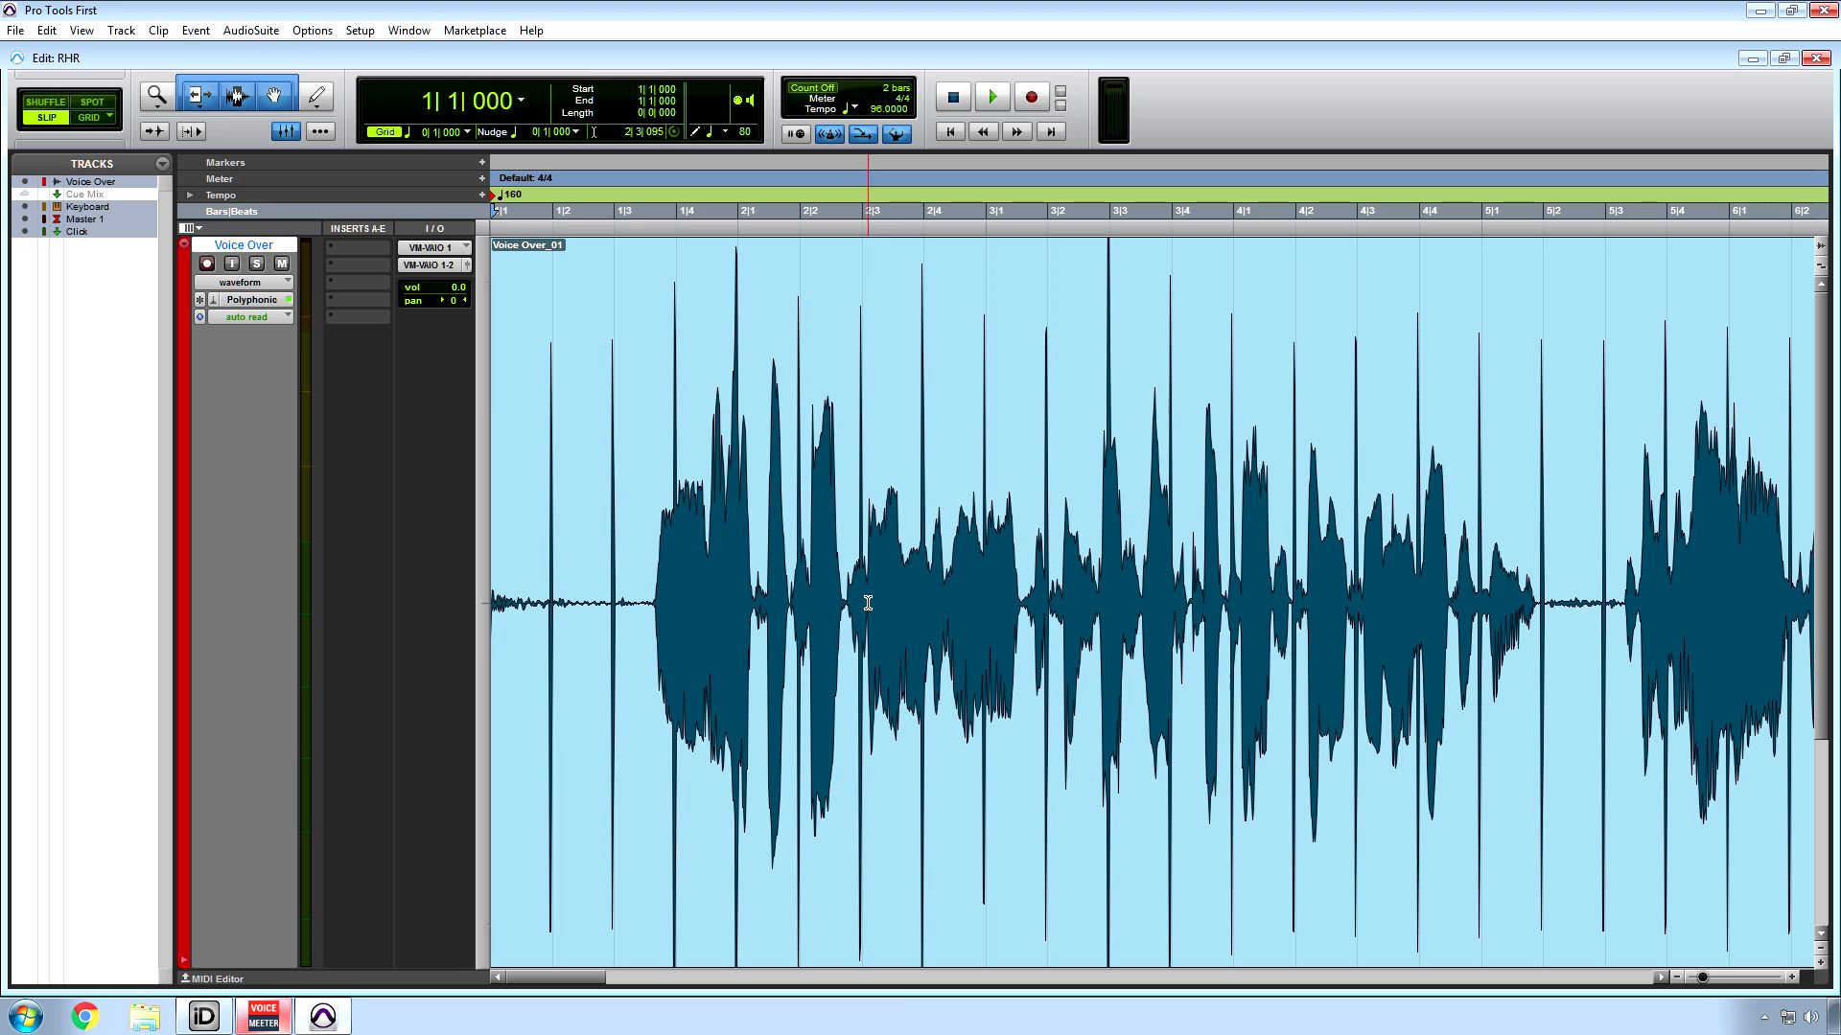
{"action": "left_click", "coordinate": [877, 979]}
{"action": "left_click_drag", "start_coordinate": [688, 979], "coordinate": [809, 982]}
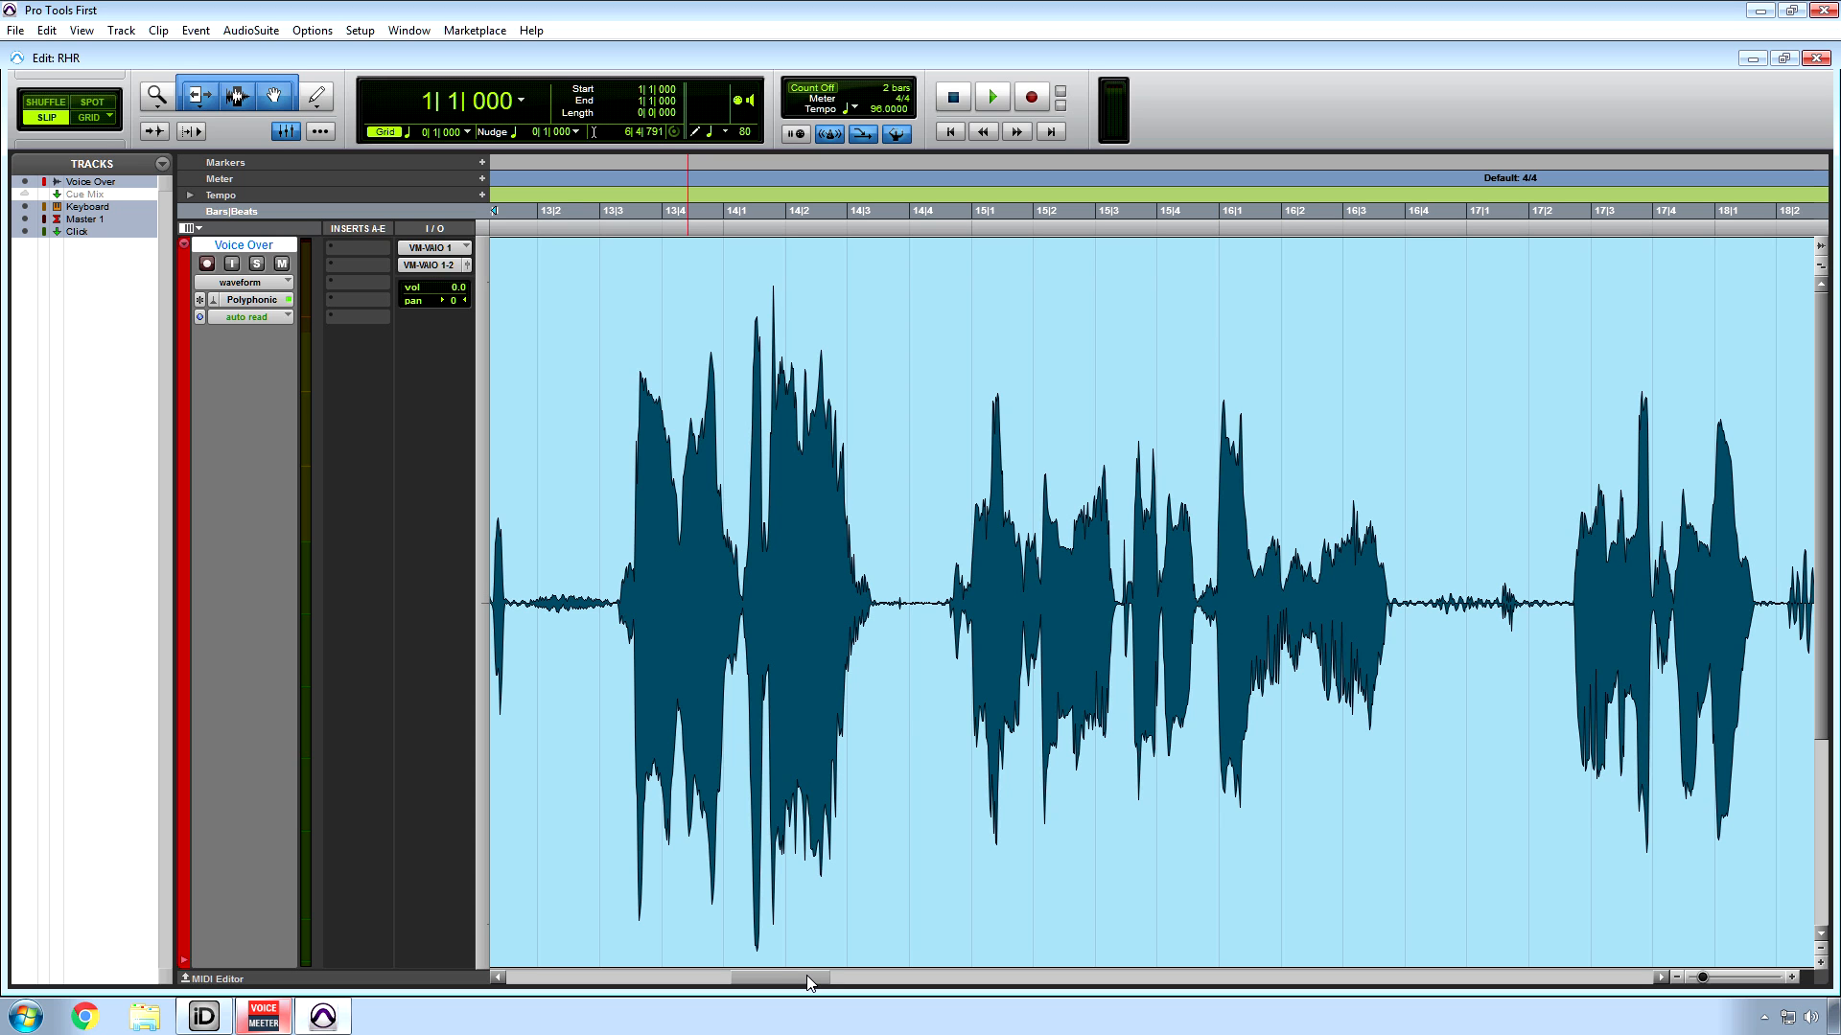
{"action": "left_click_drag", "start_coordinate": [808, 983], "coordinate": [1037, 992]}
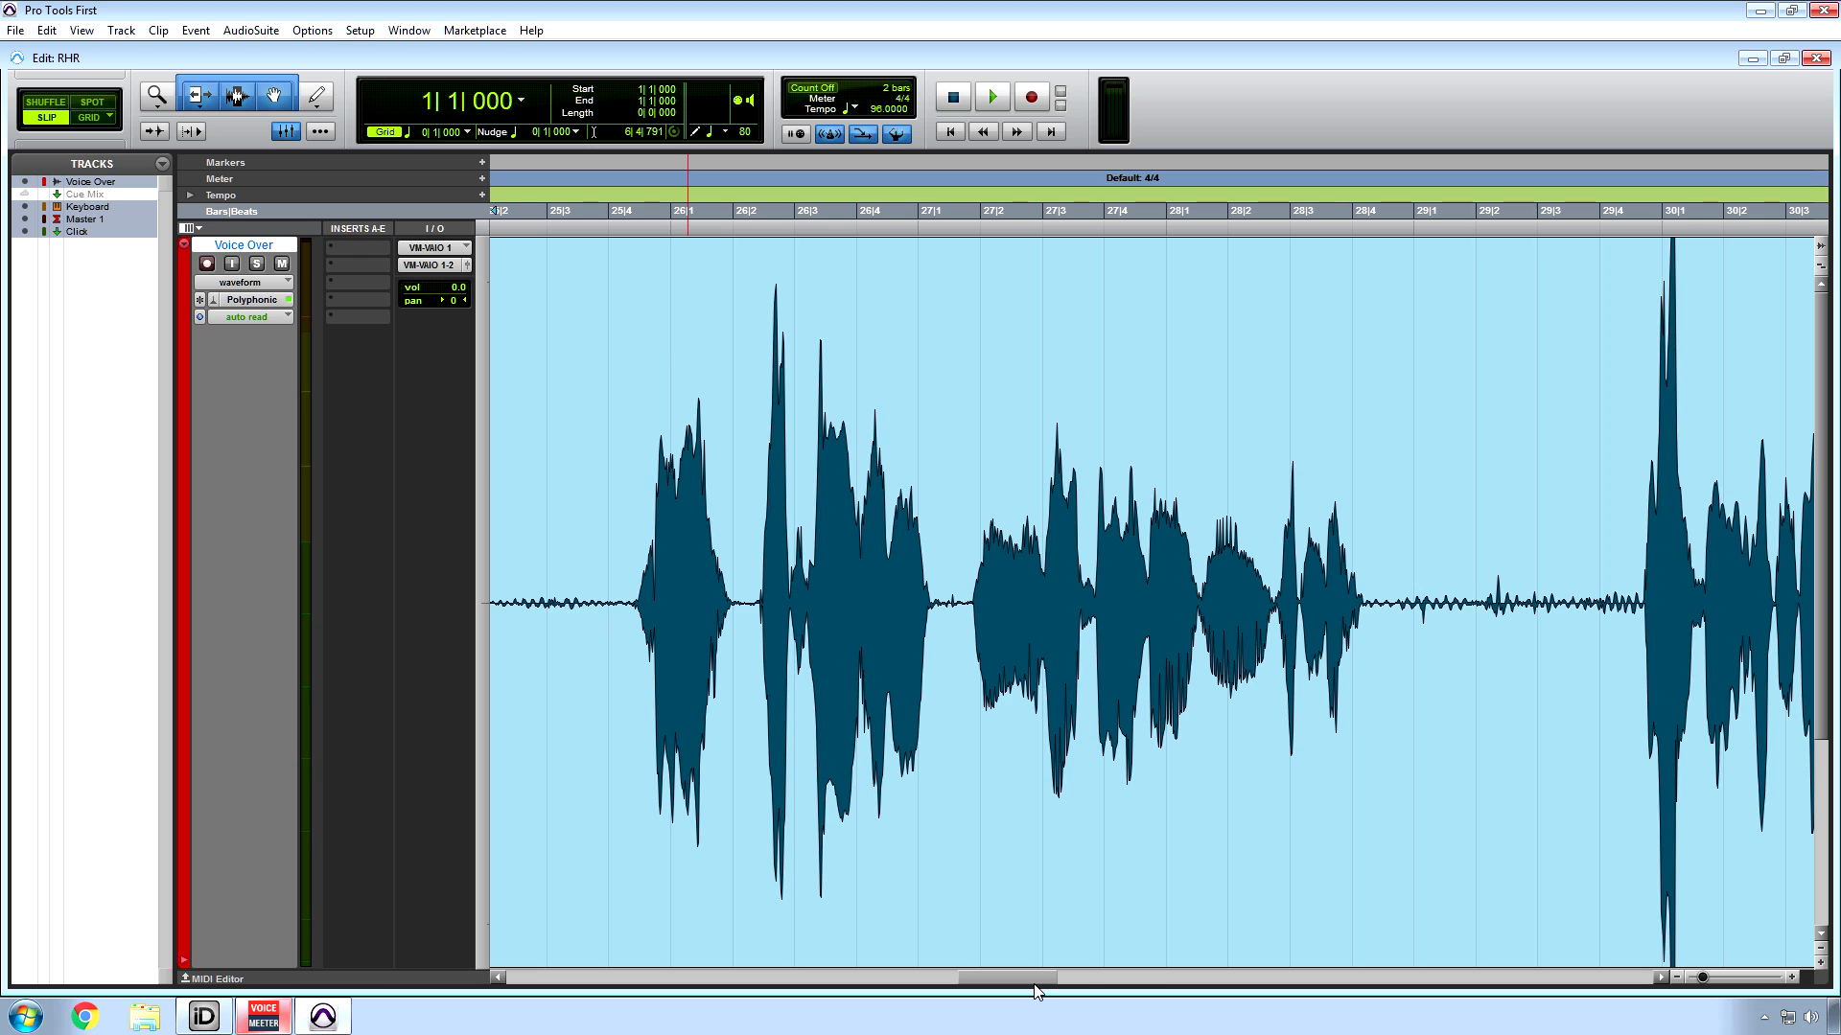
{"action": "left_click", "coordinate": [484, 479]}
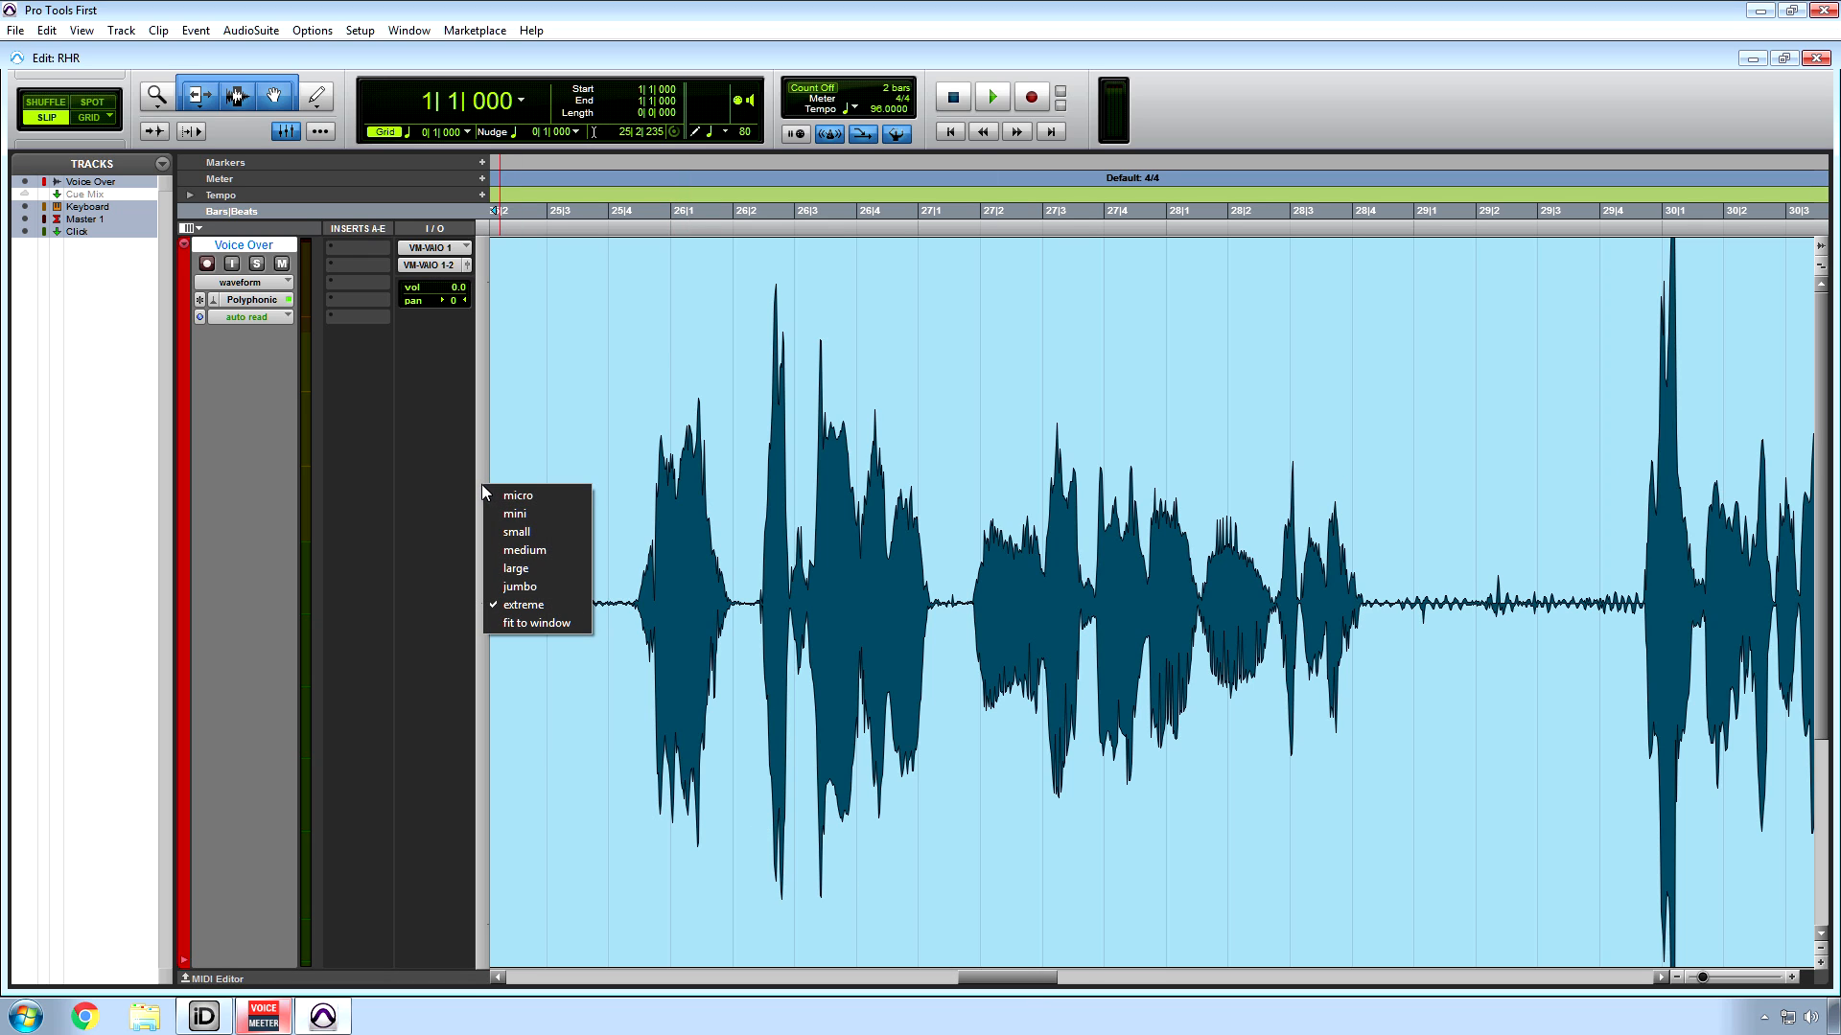
{"action": "left_click", "coordinate": [518, 551]}
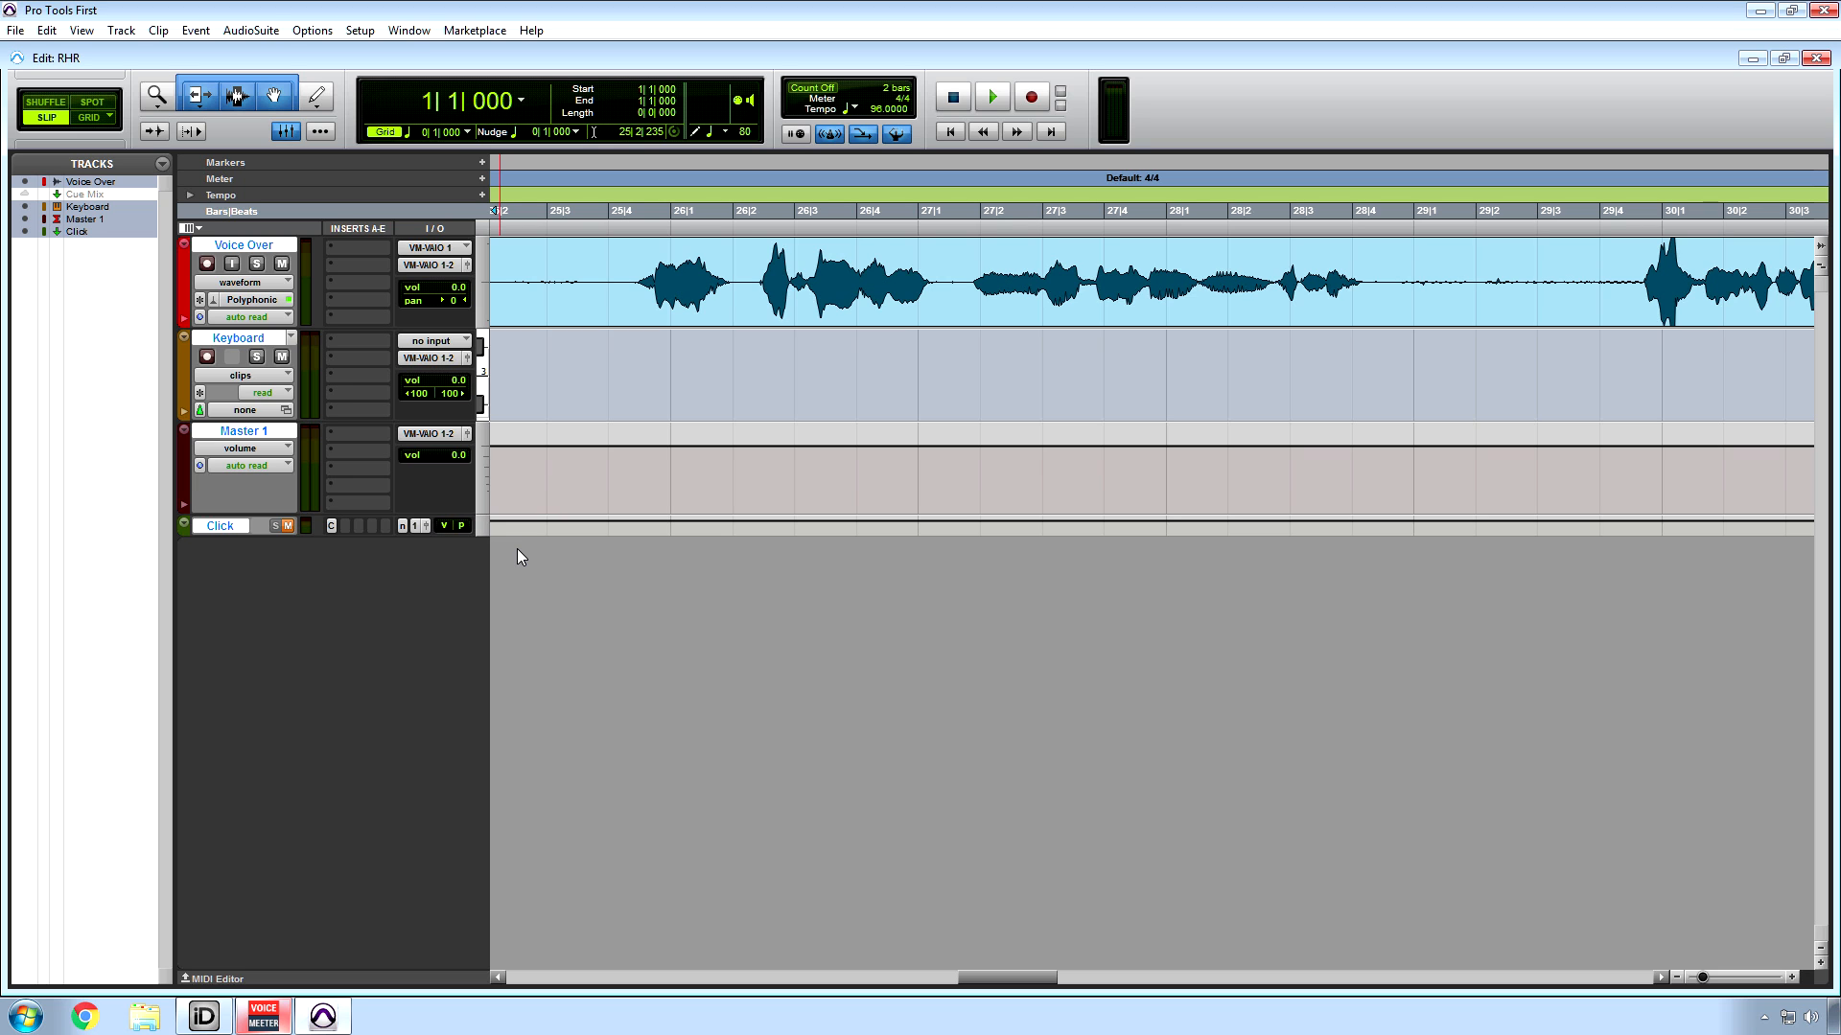
- Select the whole Voice Over clip and set the record mode to QuickPunch
{"action": "key", "text": "Return"}
{"action": "left_click", "coordinate": [999, 367]}
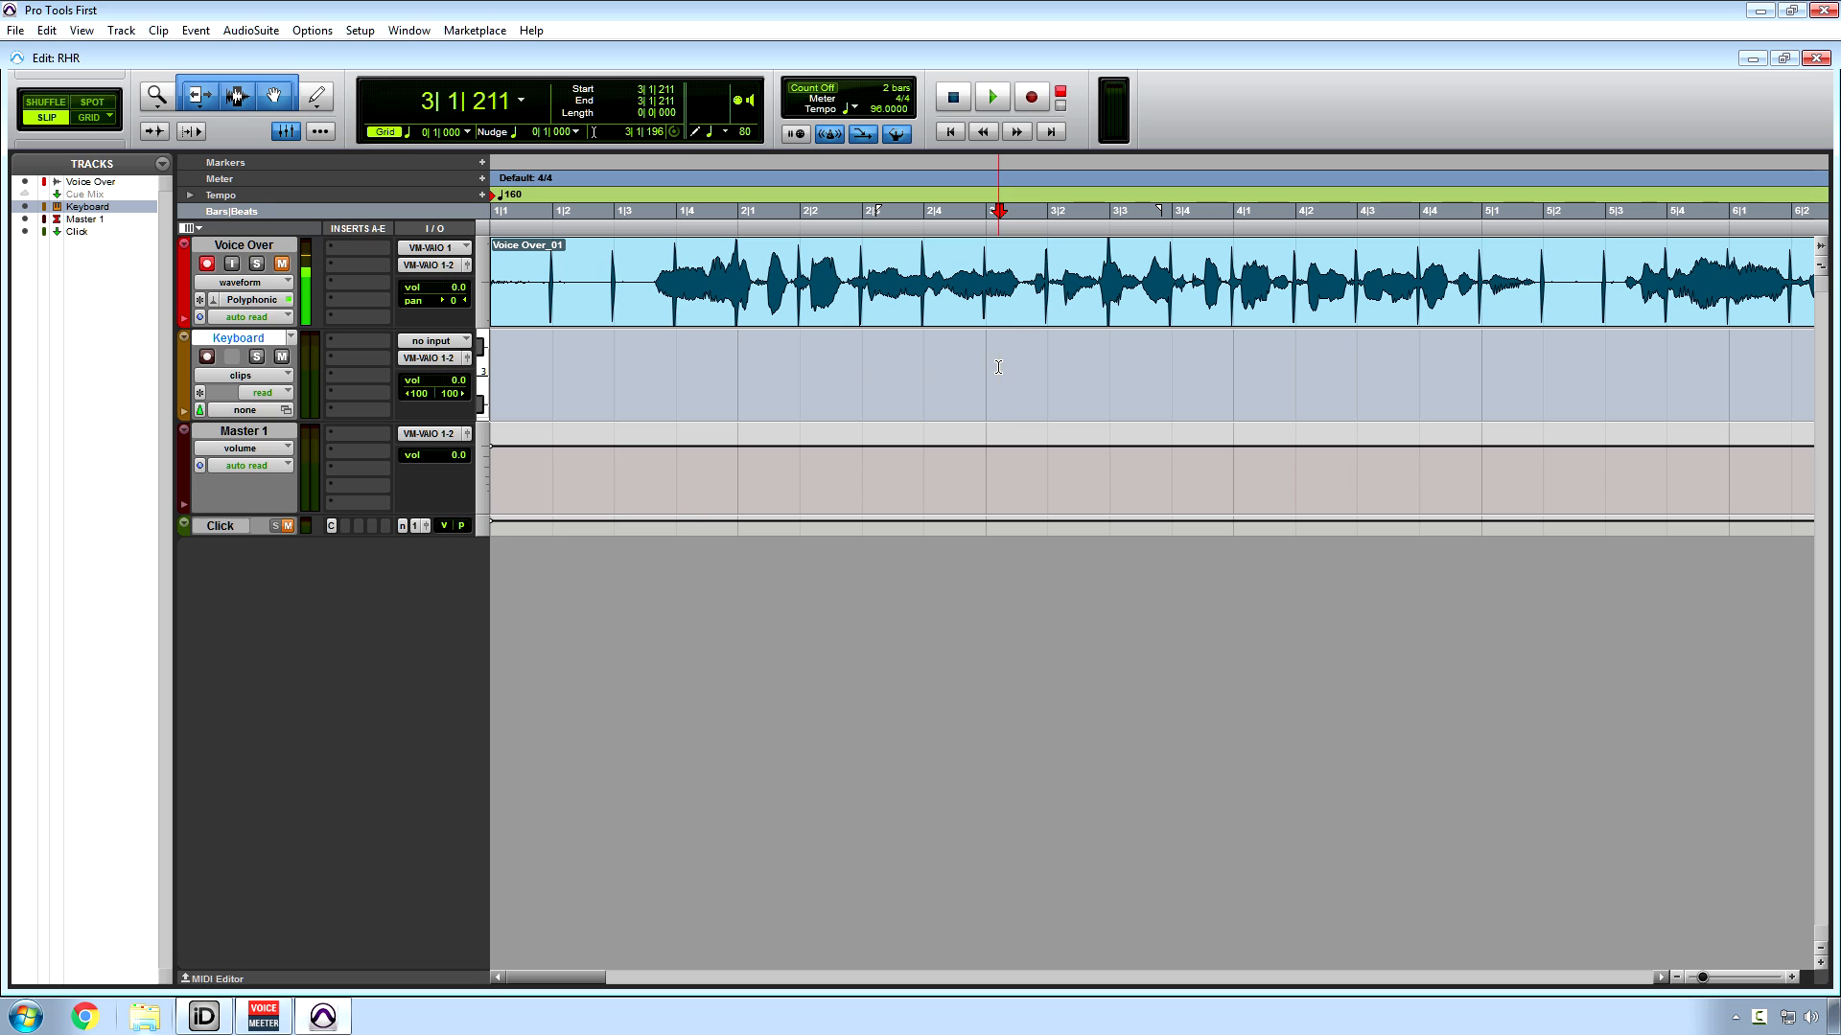
{"action": "left_click_drag", "start_coordinate": [579, 970], "coordinate": [709, 965]}
{"action": "left_click", "coordinate": [974, 298]}
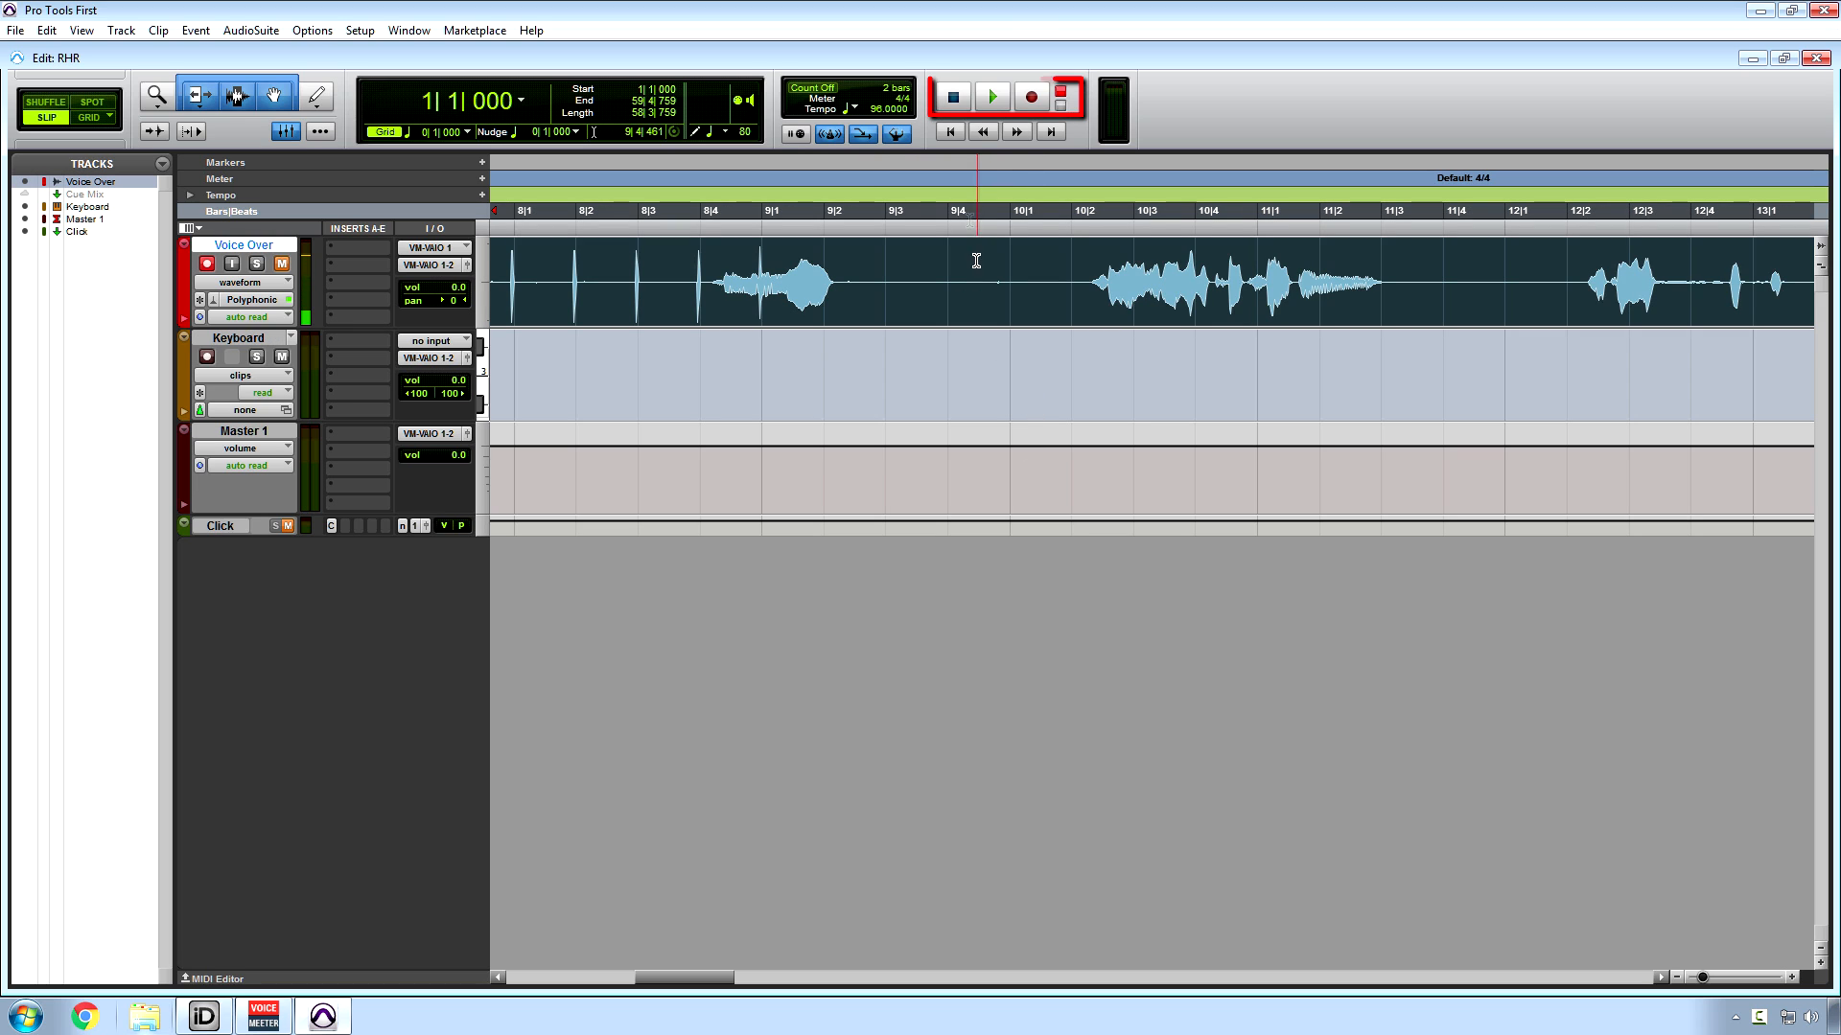
{"action": "right_click", "coordinate": [1032, 98]}
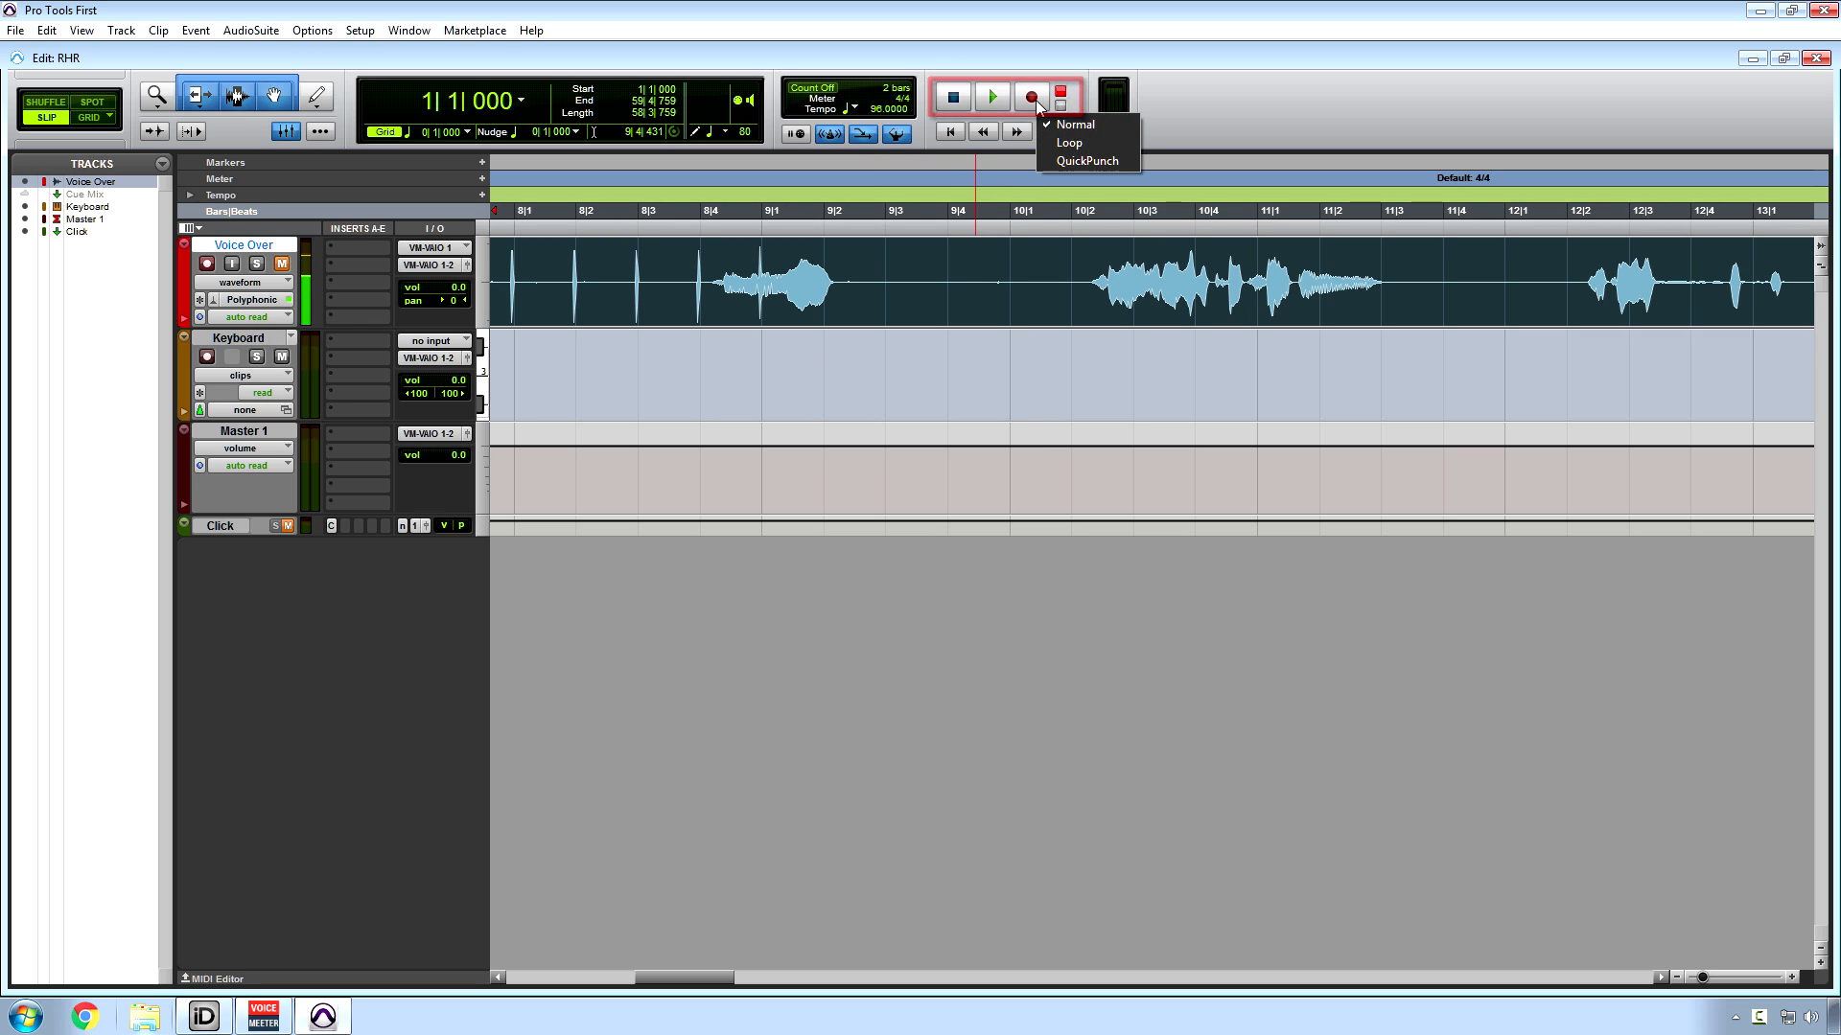
{"action": "left_click", "coordinate": [1061, 161]}
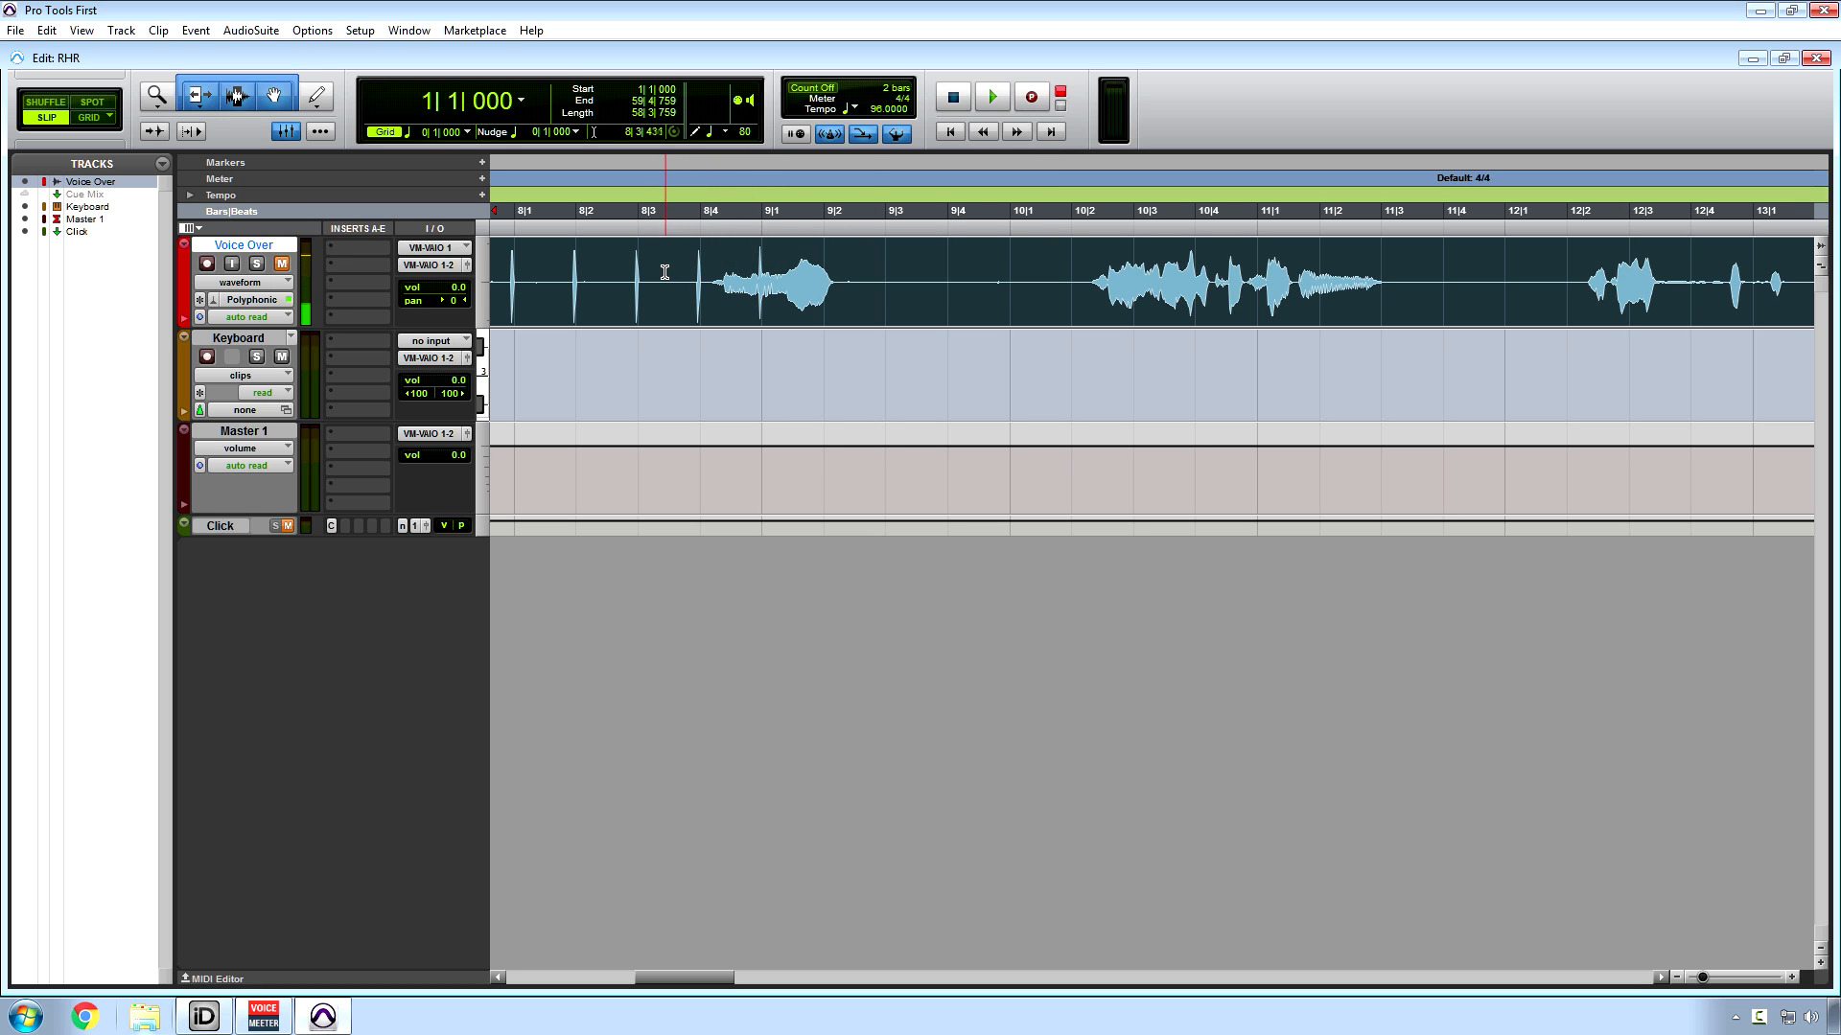
- Start playback on the Voice Over track just before bar 8 and punch in recording shortly after 9|2
{"action": "left_click", "coordinate": [848, 267]}
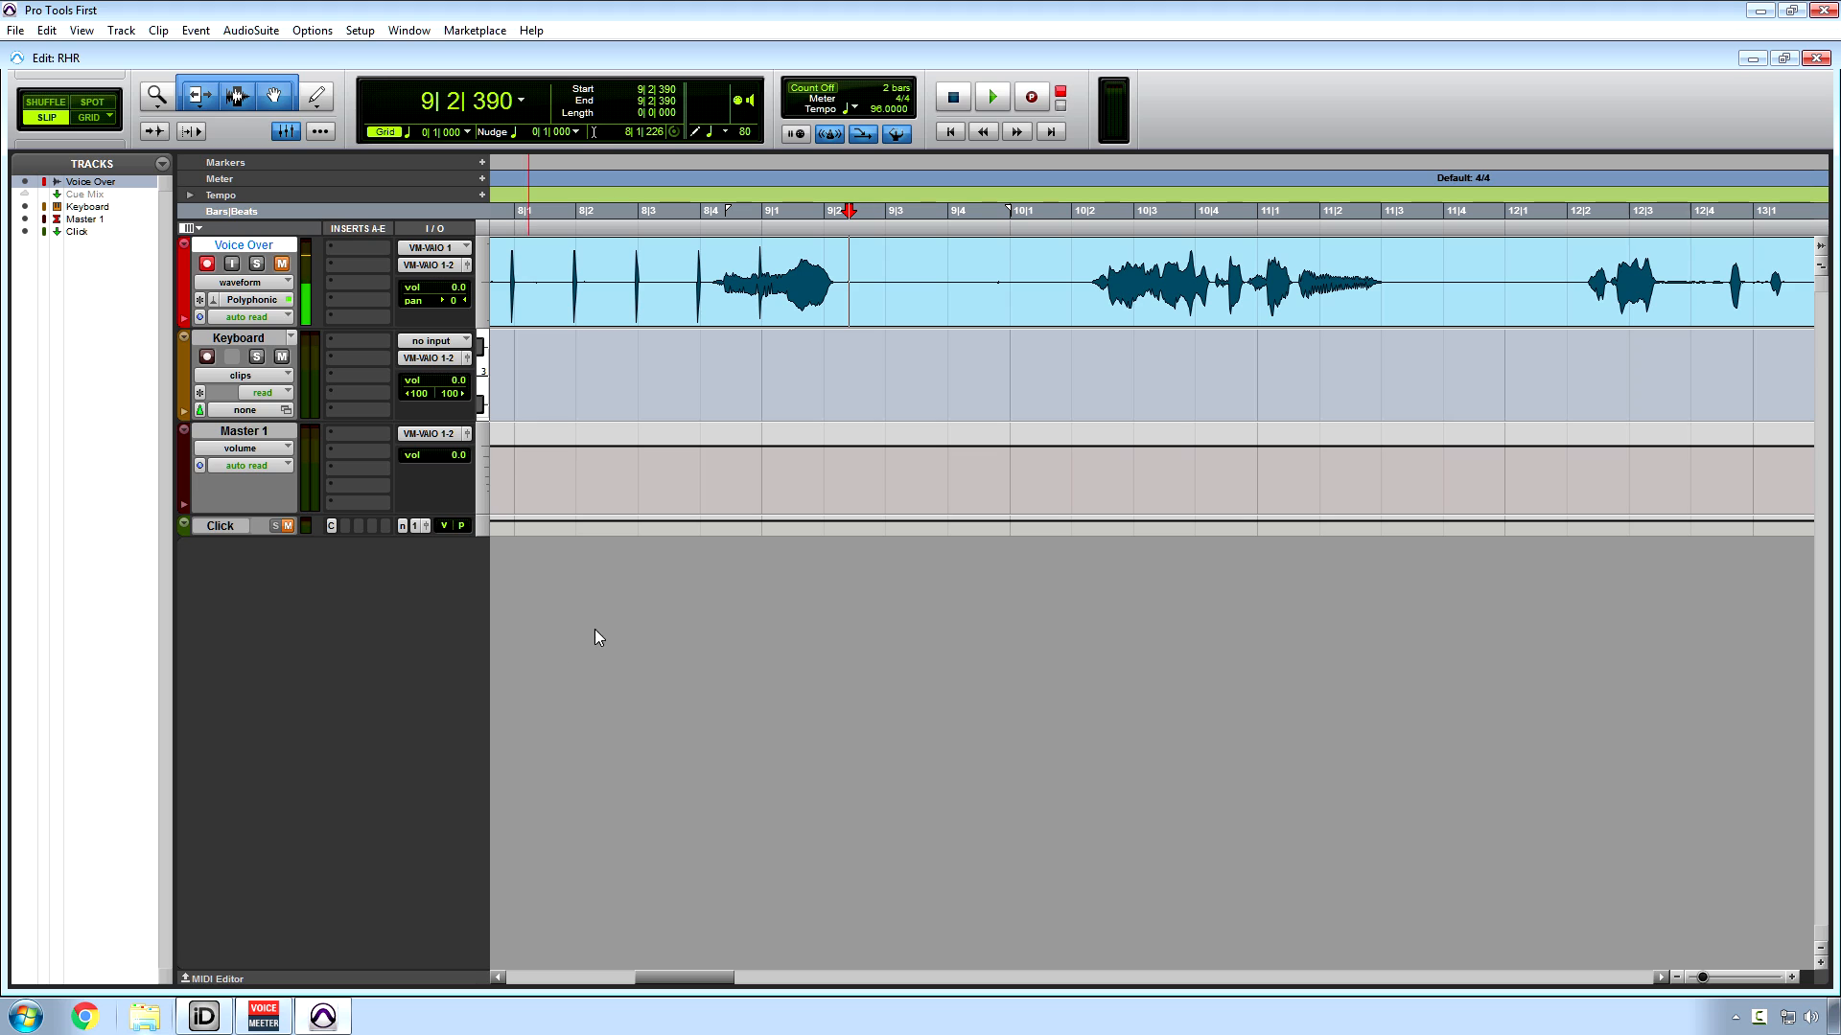
{"action": "left_click", "coordinate": [499, 265]}
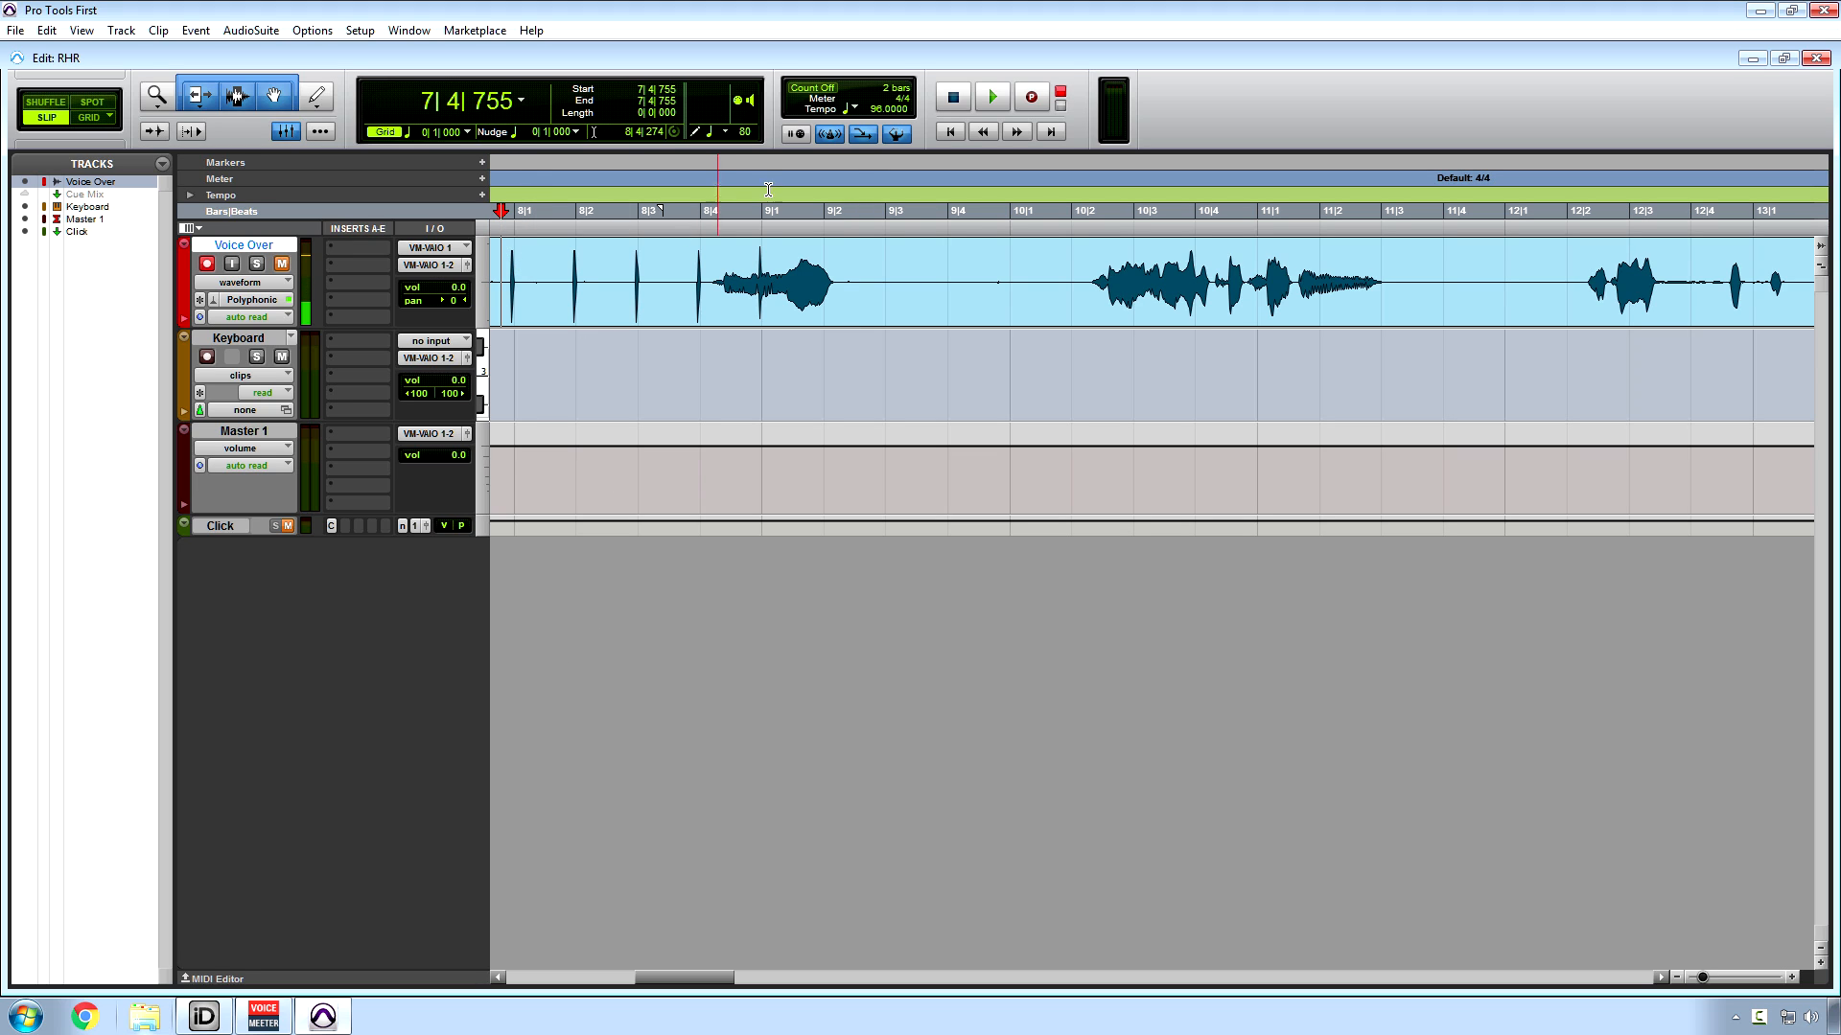
{"action": "left_click", "coordinate": [993, 99]}
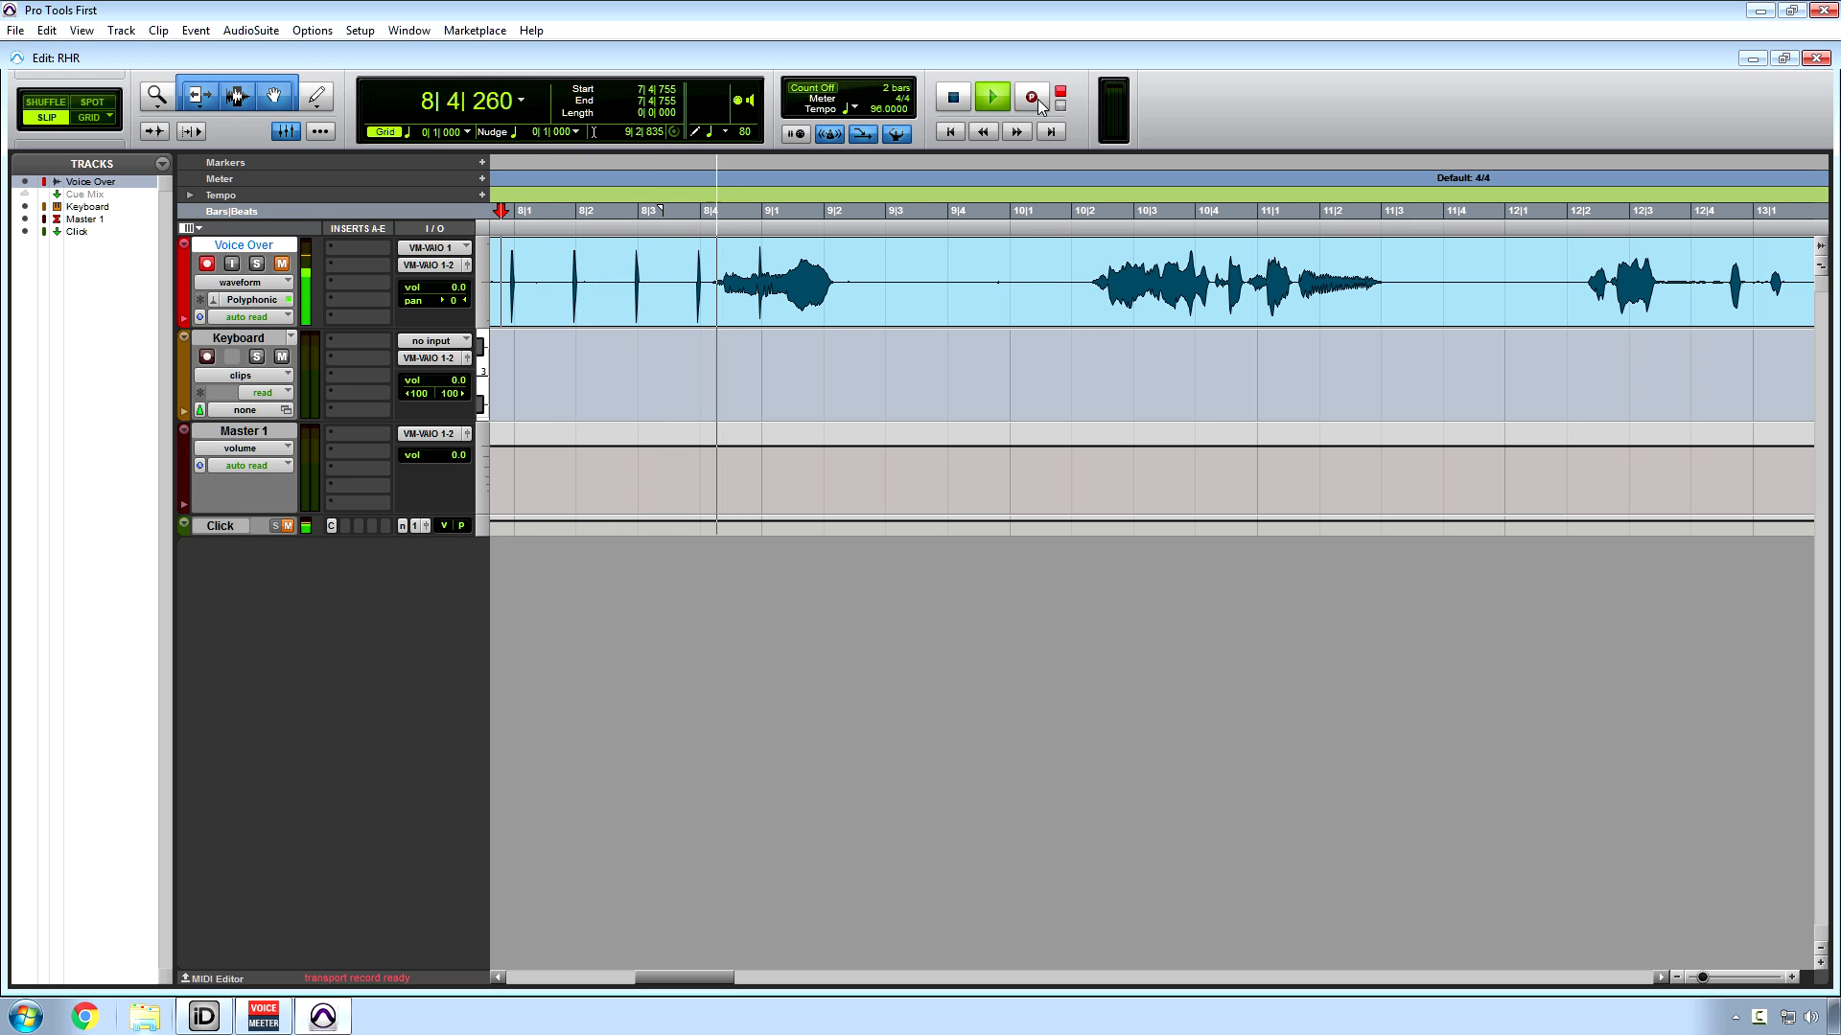
{"action": "left_click", "coordinate": [1033, 97]}
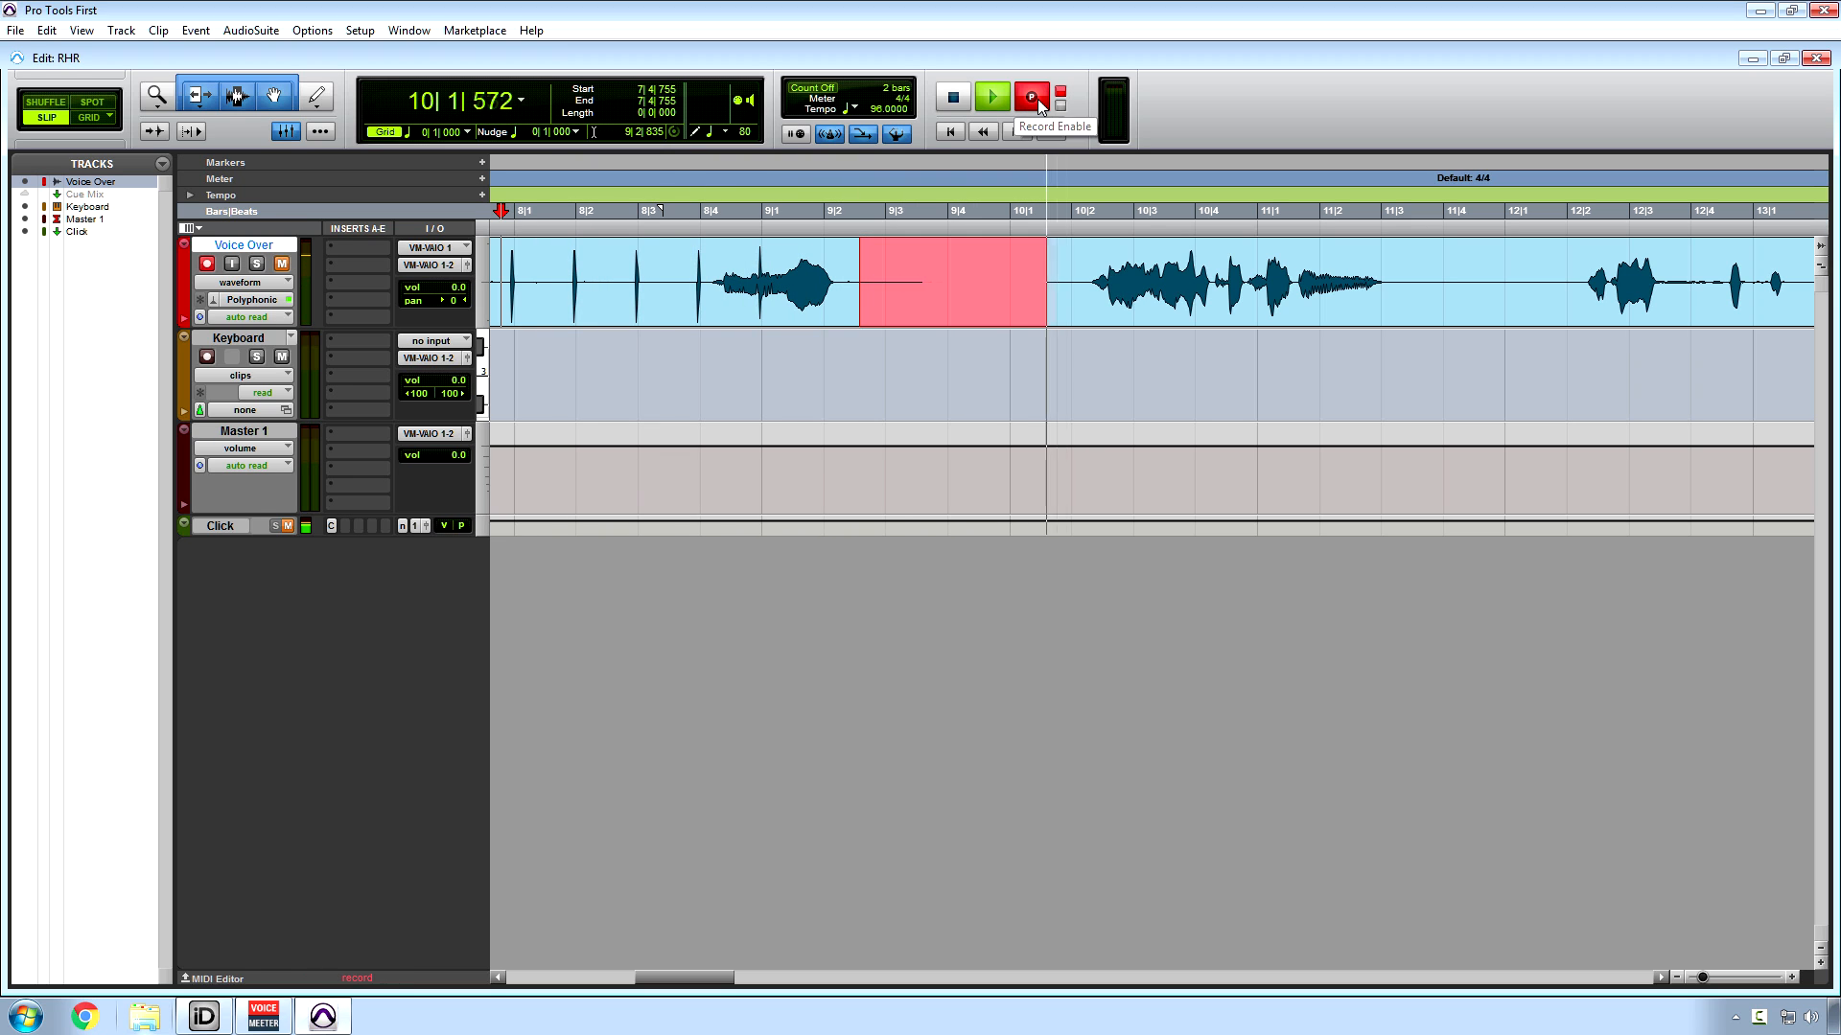
- Stop the punch-in recording, try extending the new clip's start back to 8|4|214, and undo the trim and the punch-in
{"action": "left_click", "coordinate": [953, 96]}
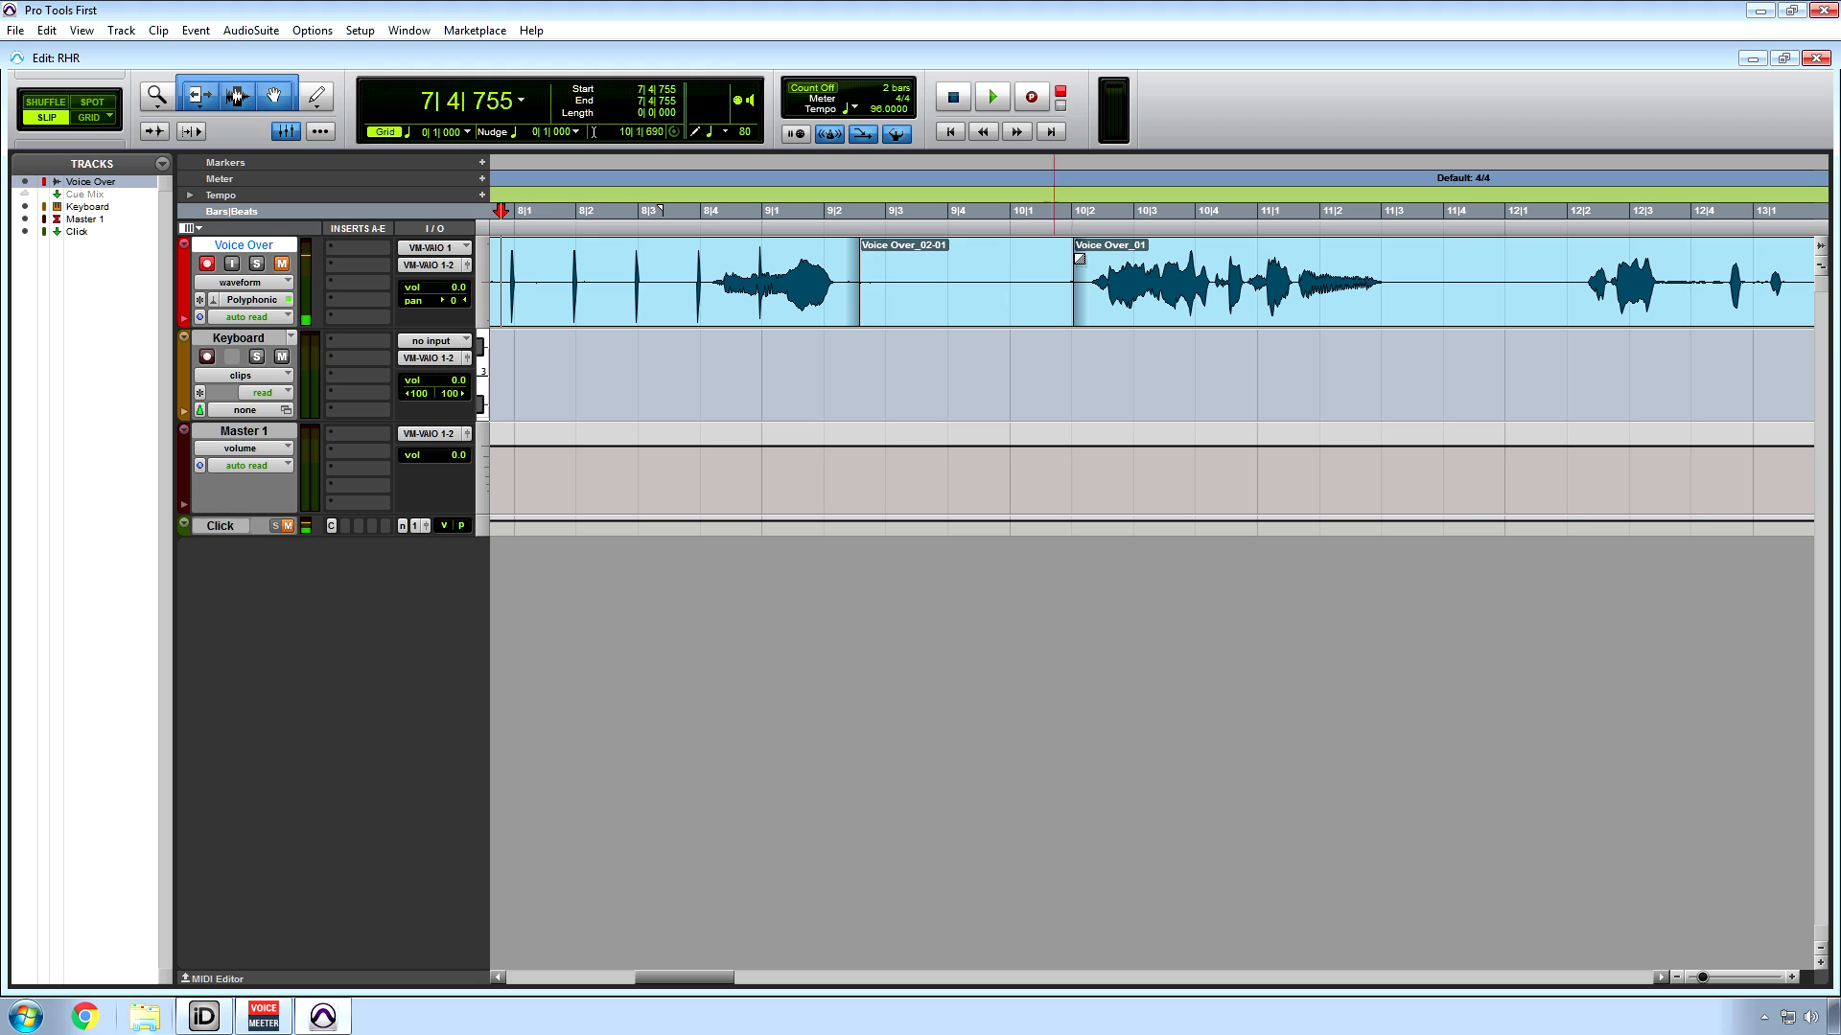
{"action": "left_click", "coordinate": [919, 324]}
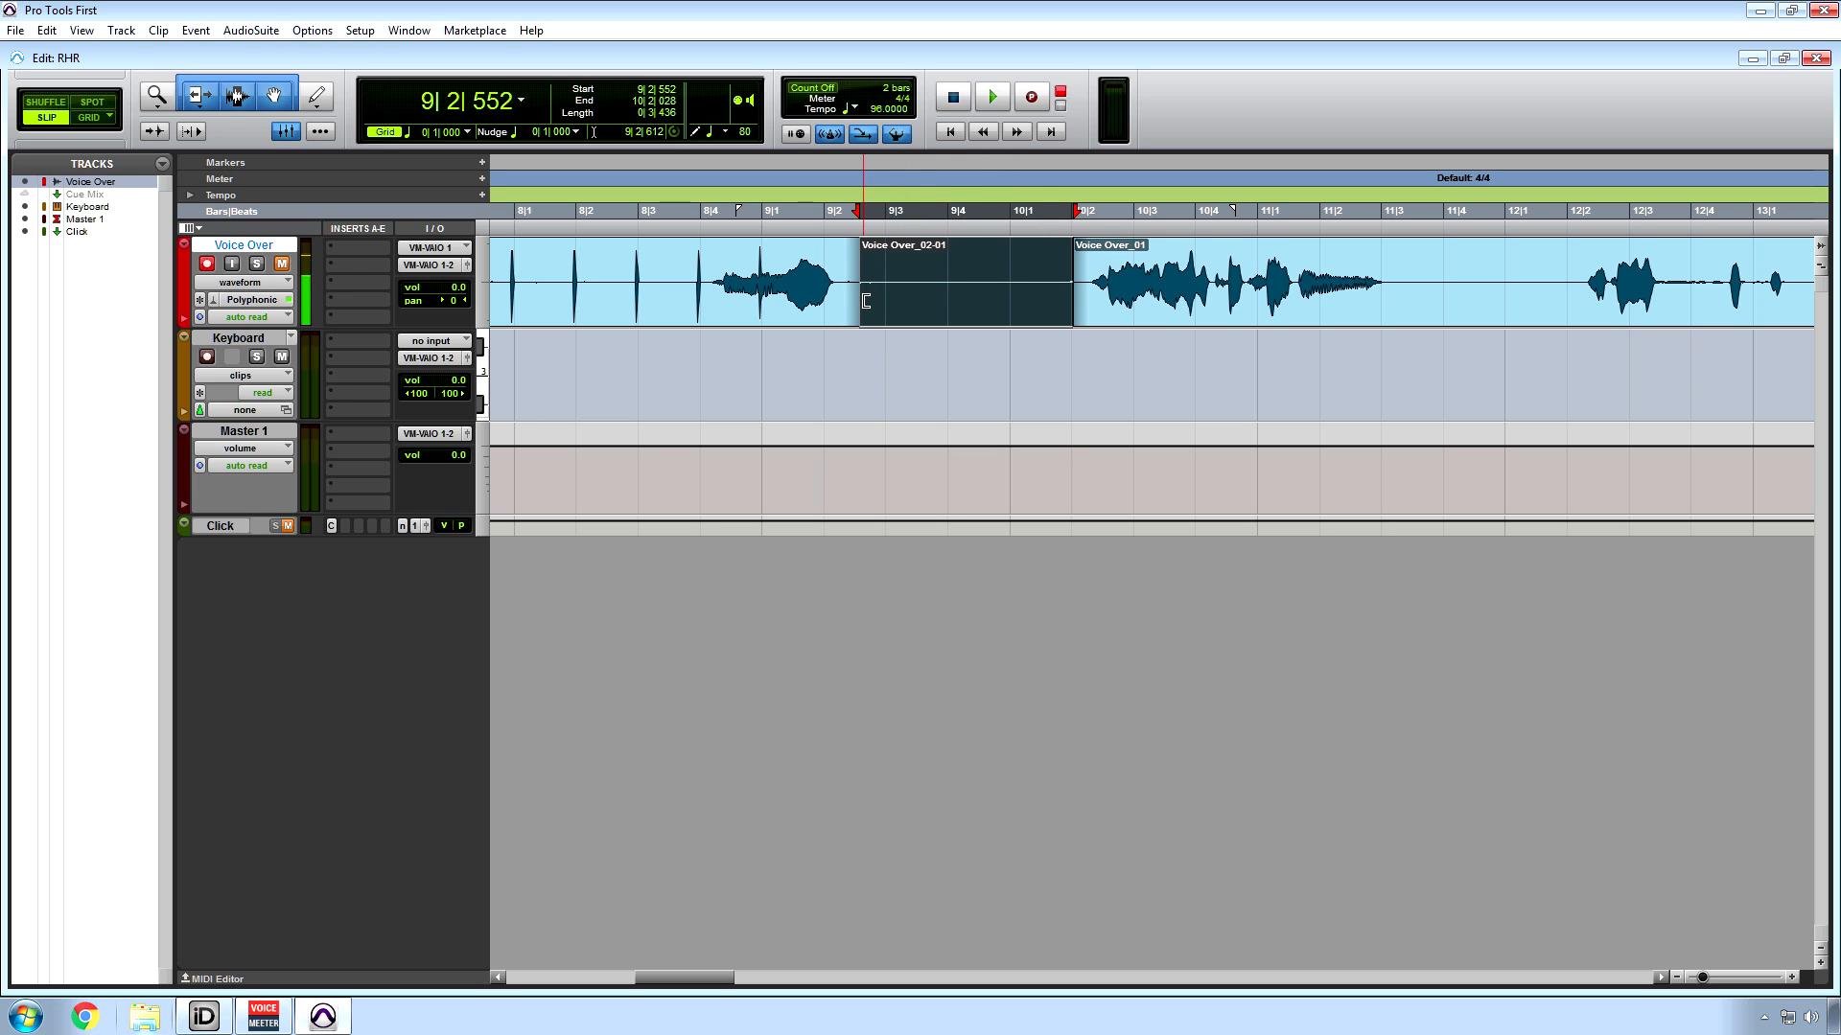
{"action": "left_click_drag", "start_coordinate": [866, 301], "coordinate": [1227, 294]}
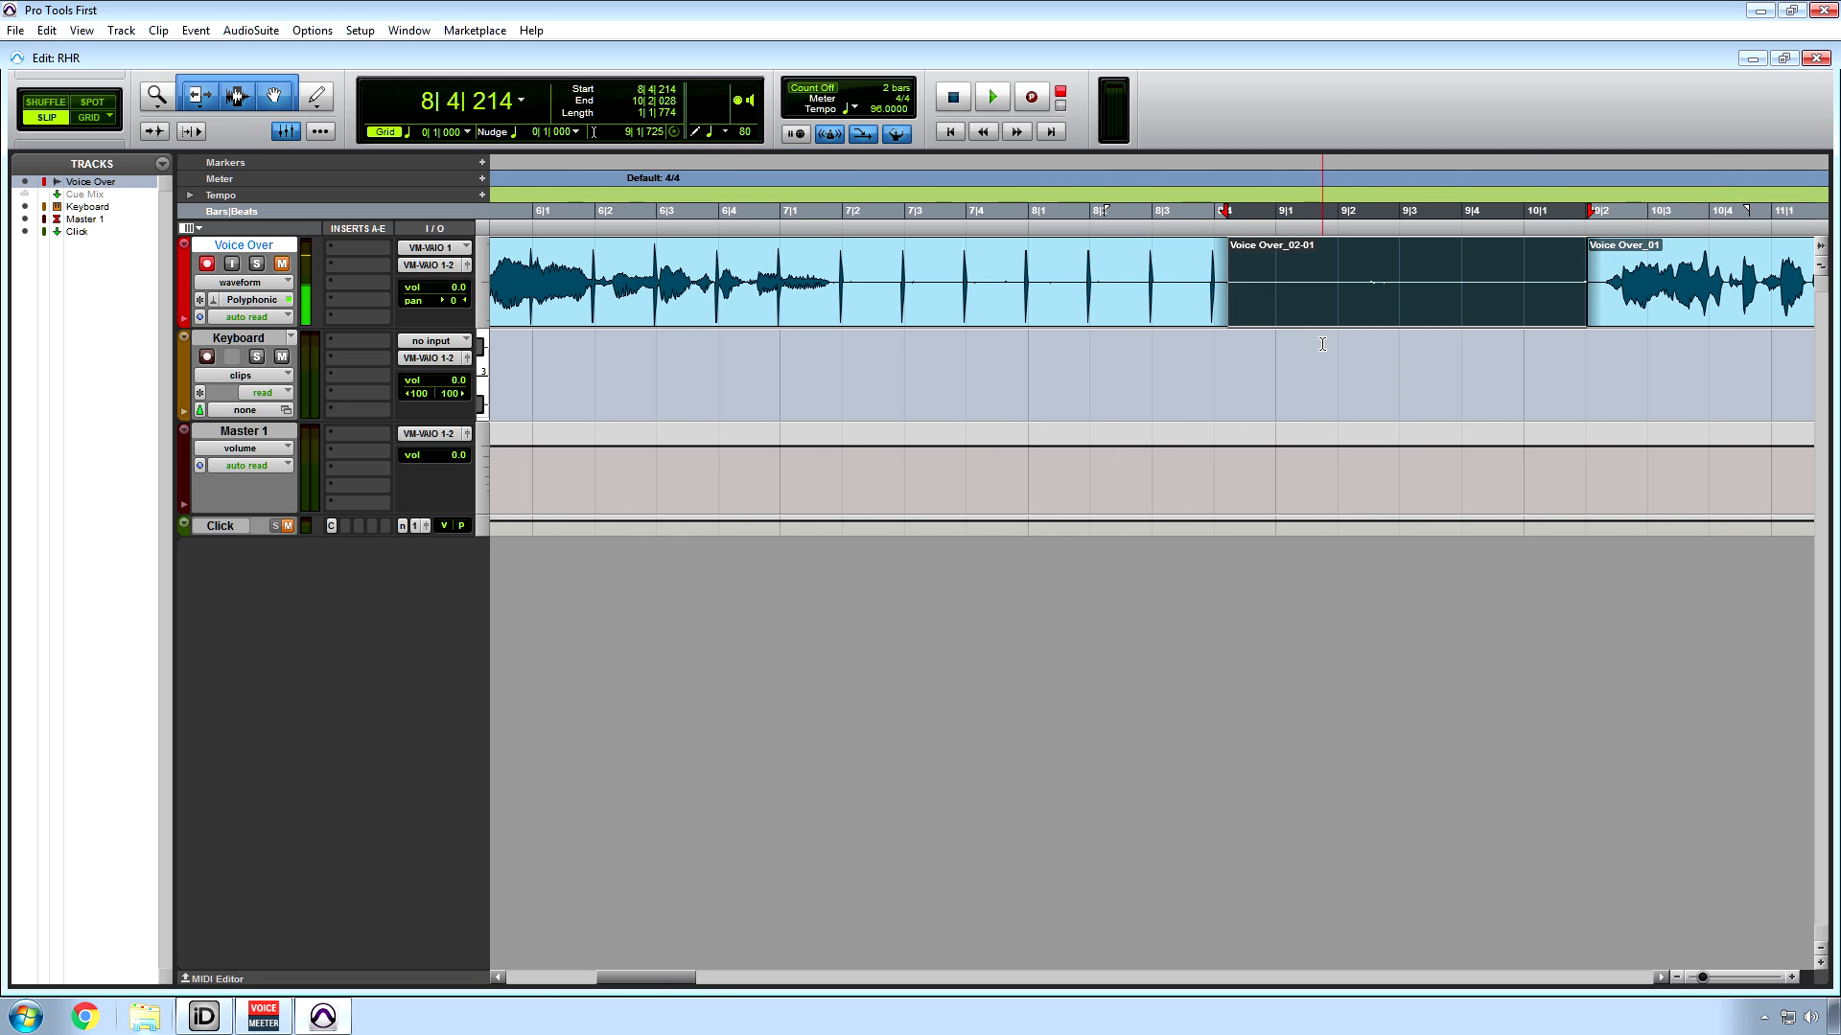
{"action": "key", "text": "ctrl+z"}
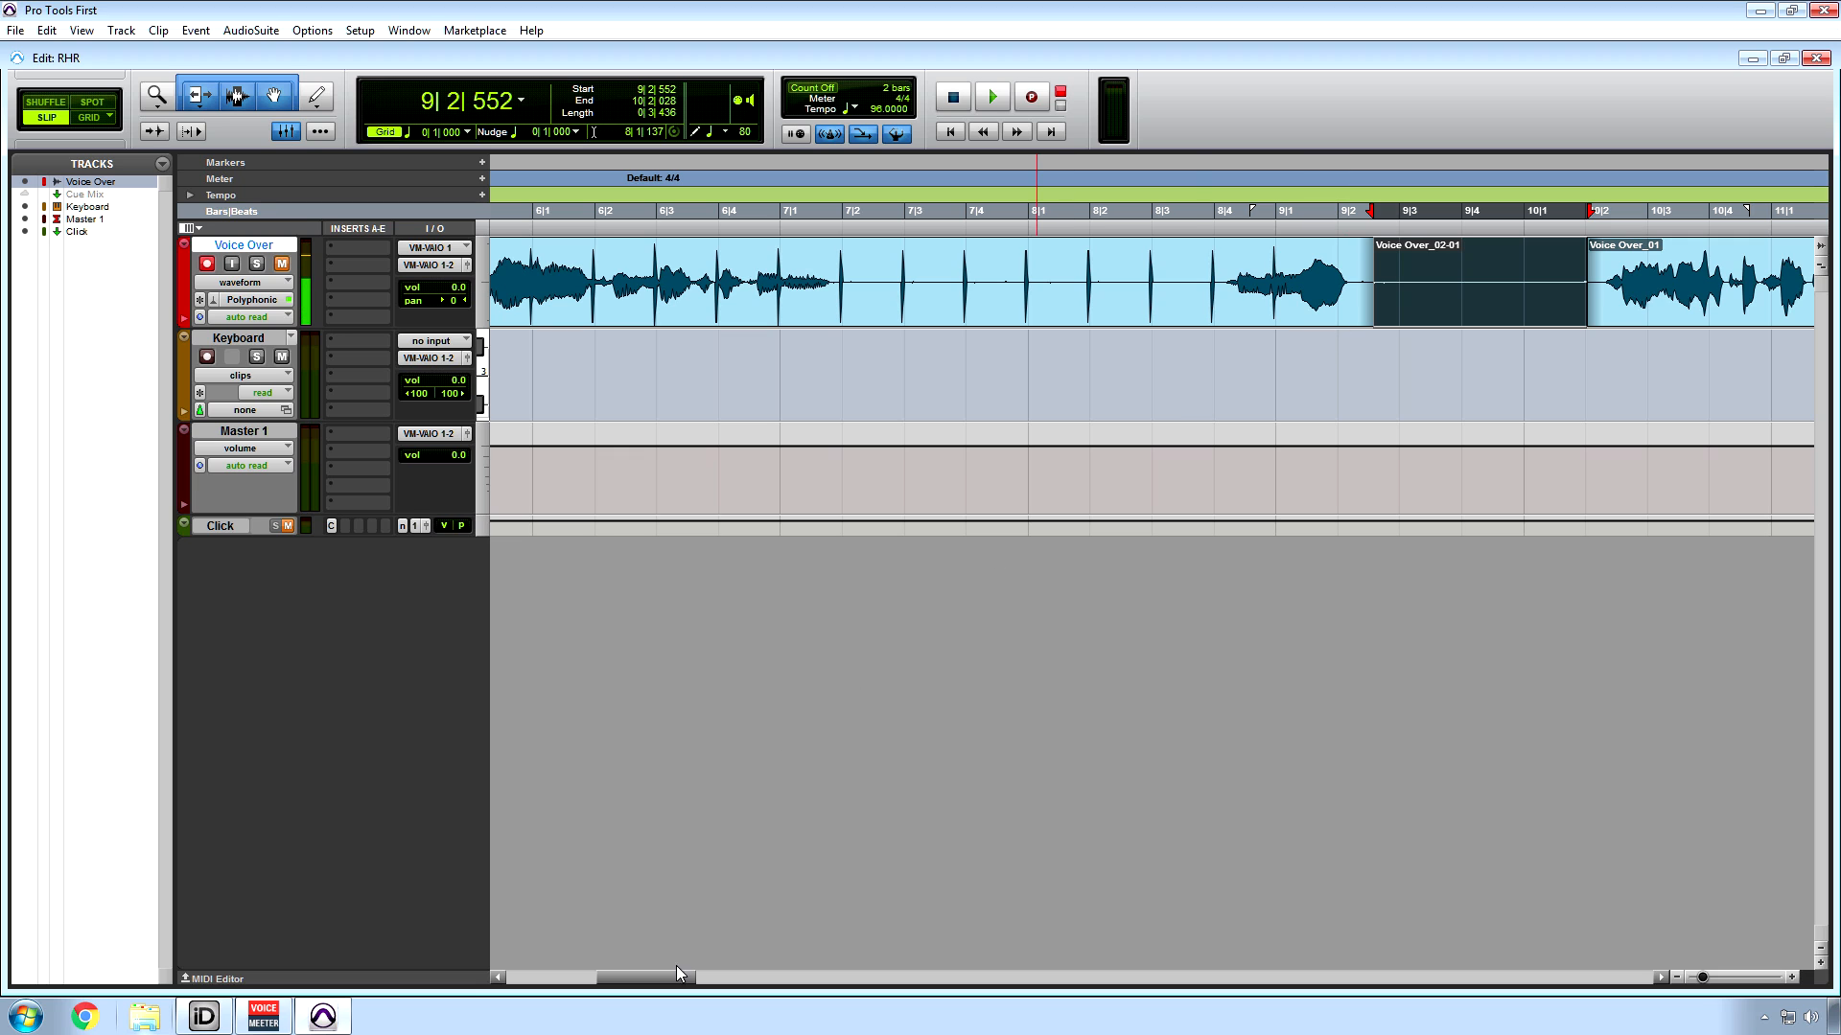
{"action": "left_click_drag", "start_coordinate": [677, 969], "coordinate": [706, 969]}
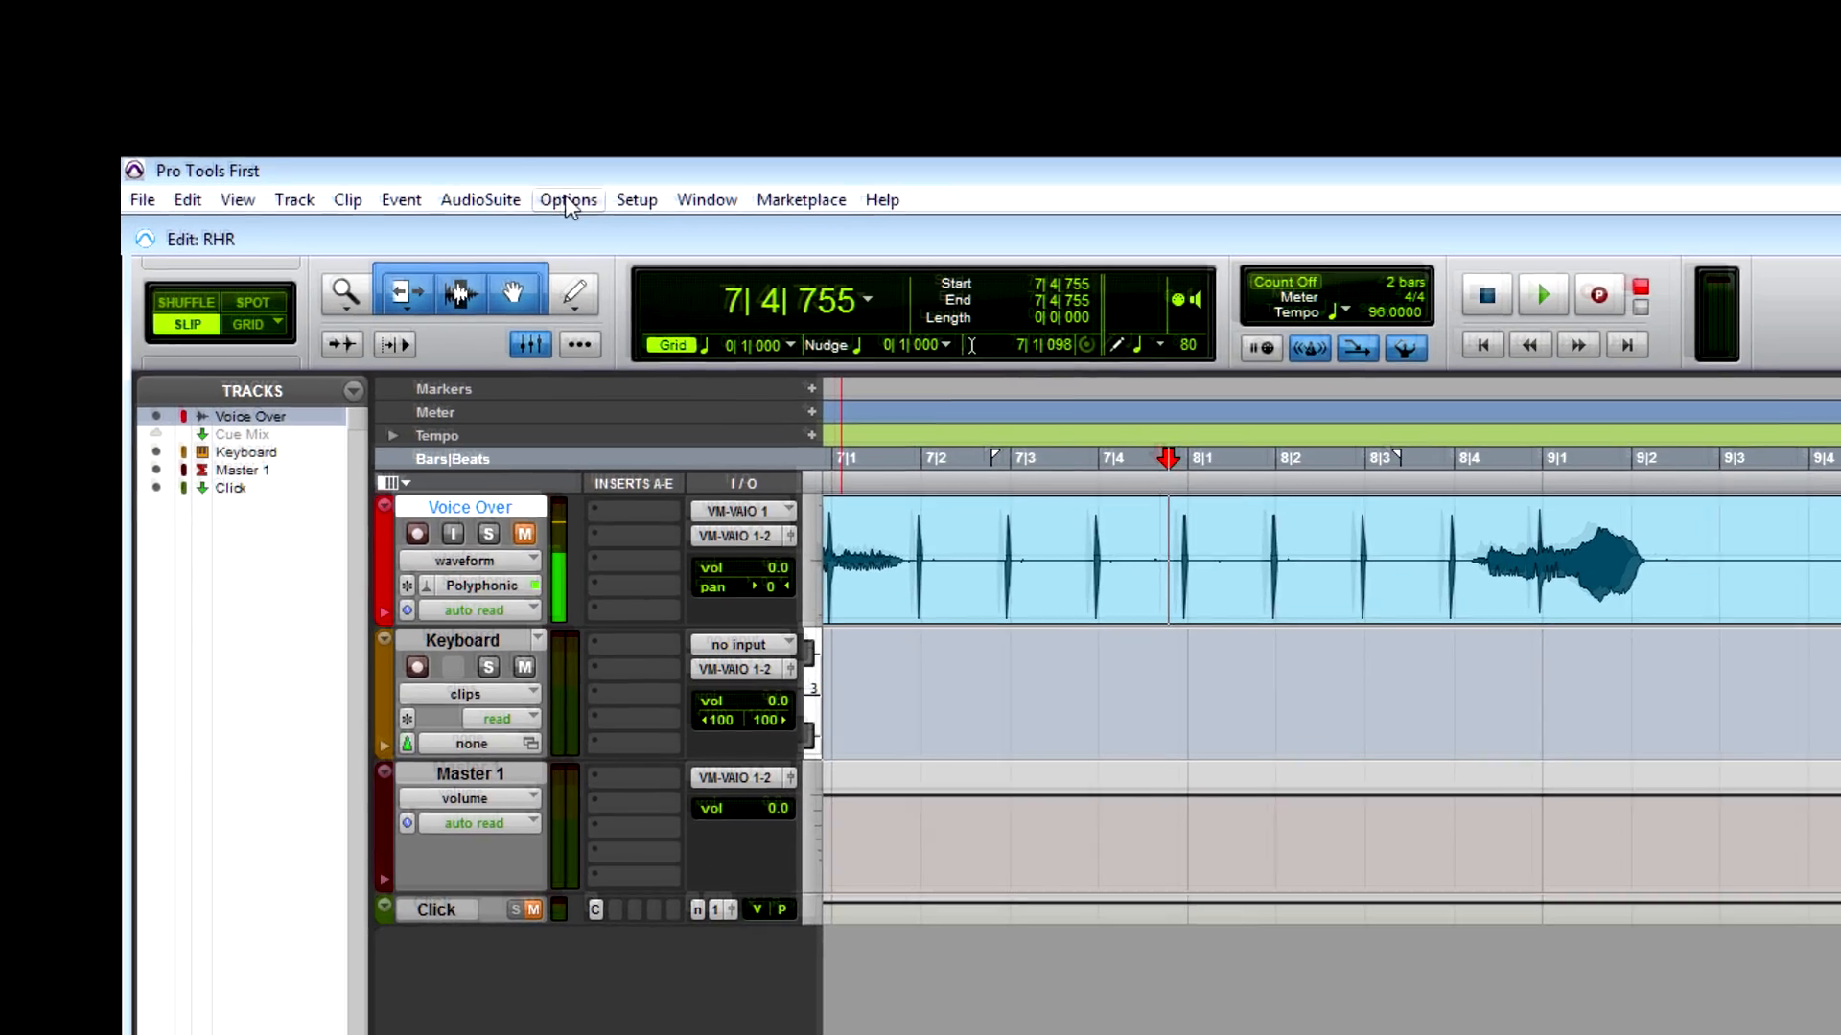
- Turn on Pre/Post-Roll while keeping QuickPunch as the record mode
{"action": "left_click", "coordinate": [567, 200]}
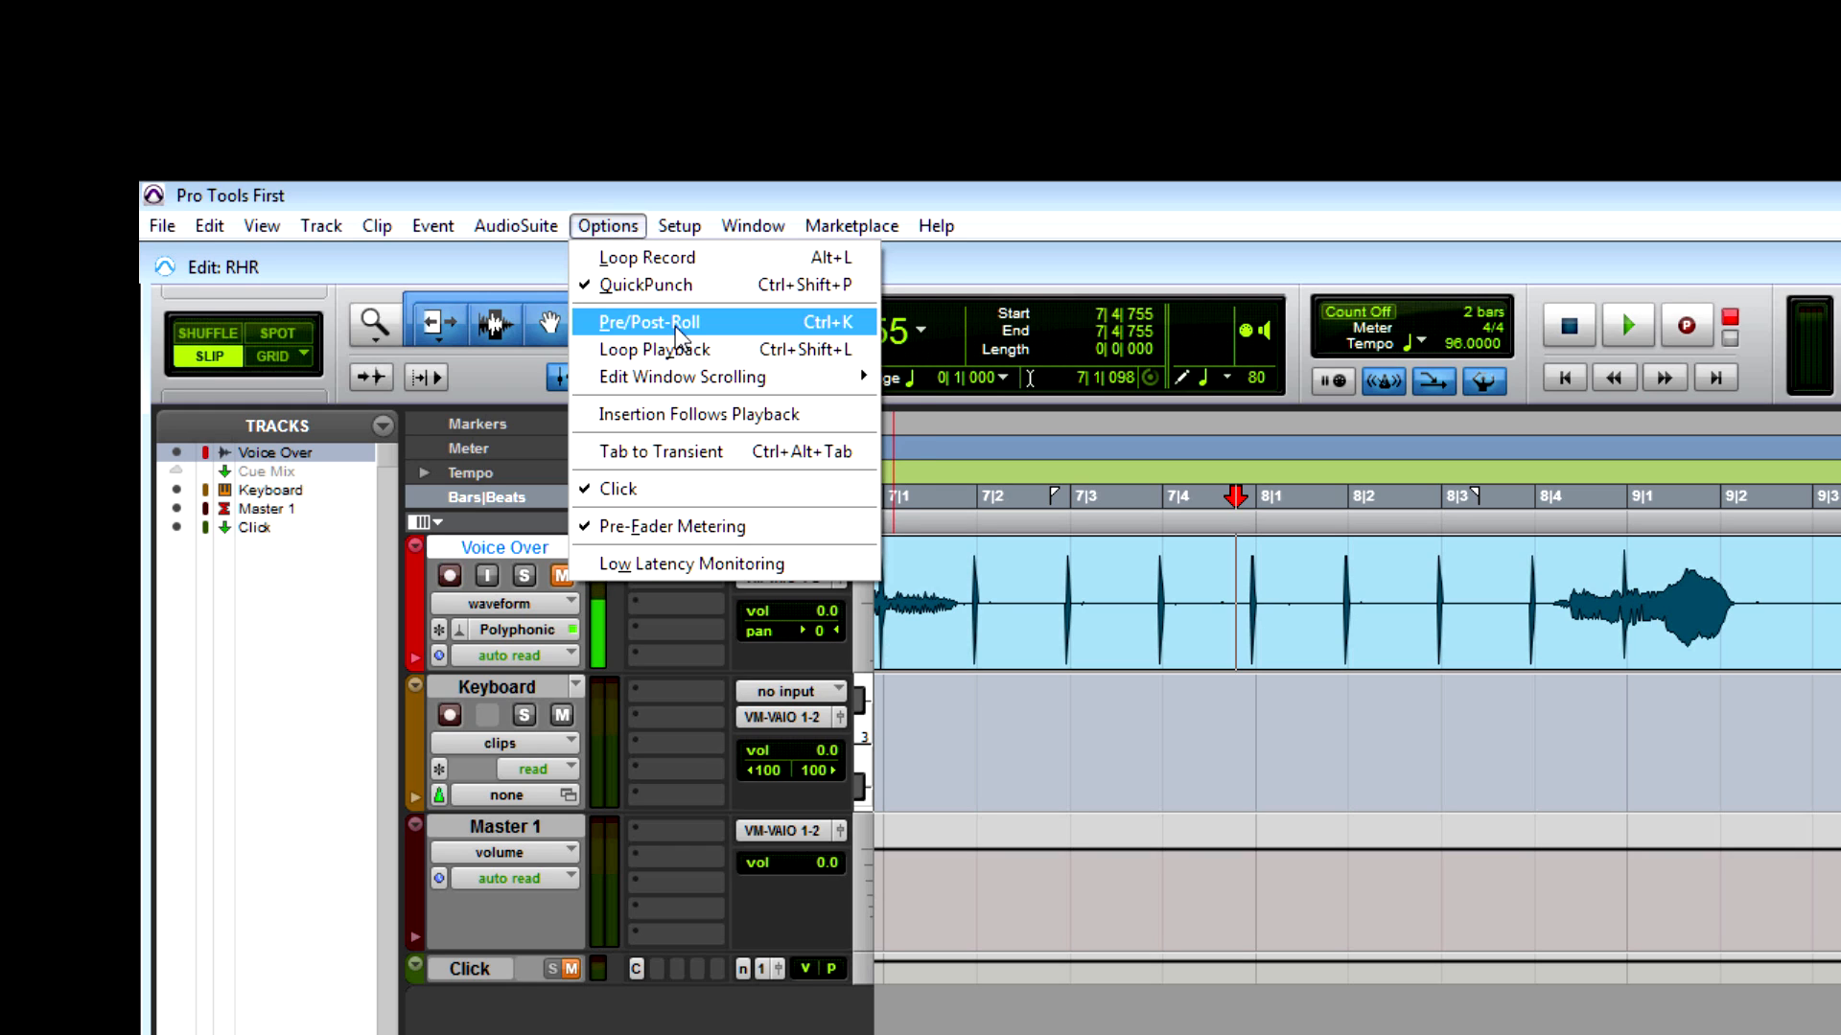
{"action": "left_click", "coordinate": [676, 326]}
{"action": "left_click", "coordinate": [599, 226]}
{"action": "left_click", "coordinate": [640, 286]}
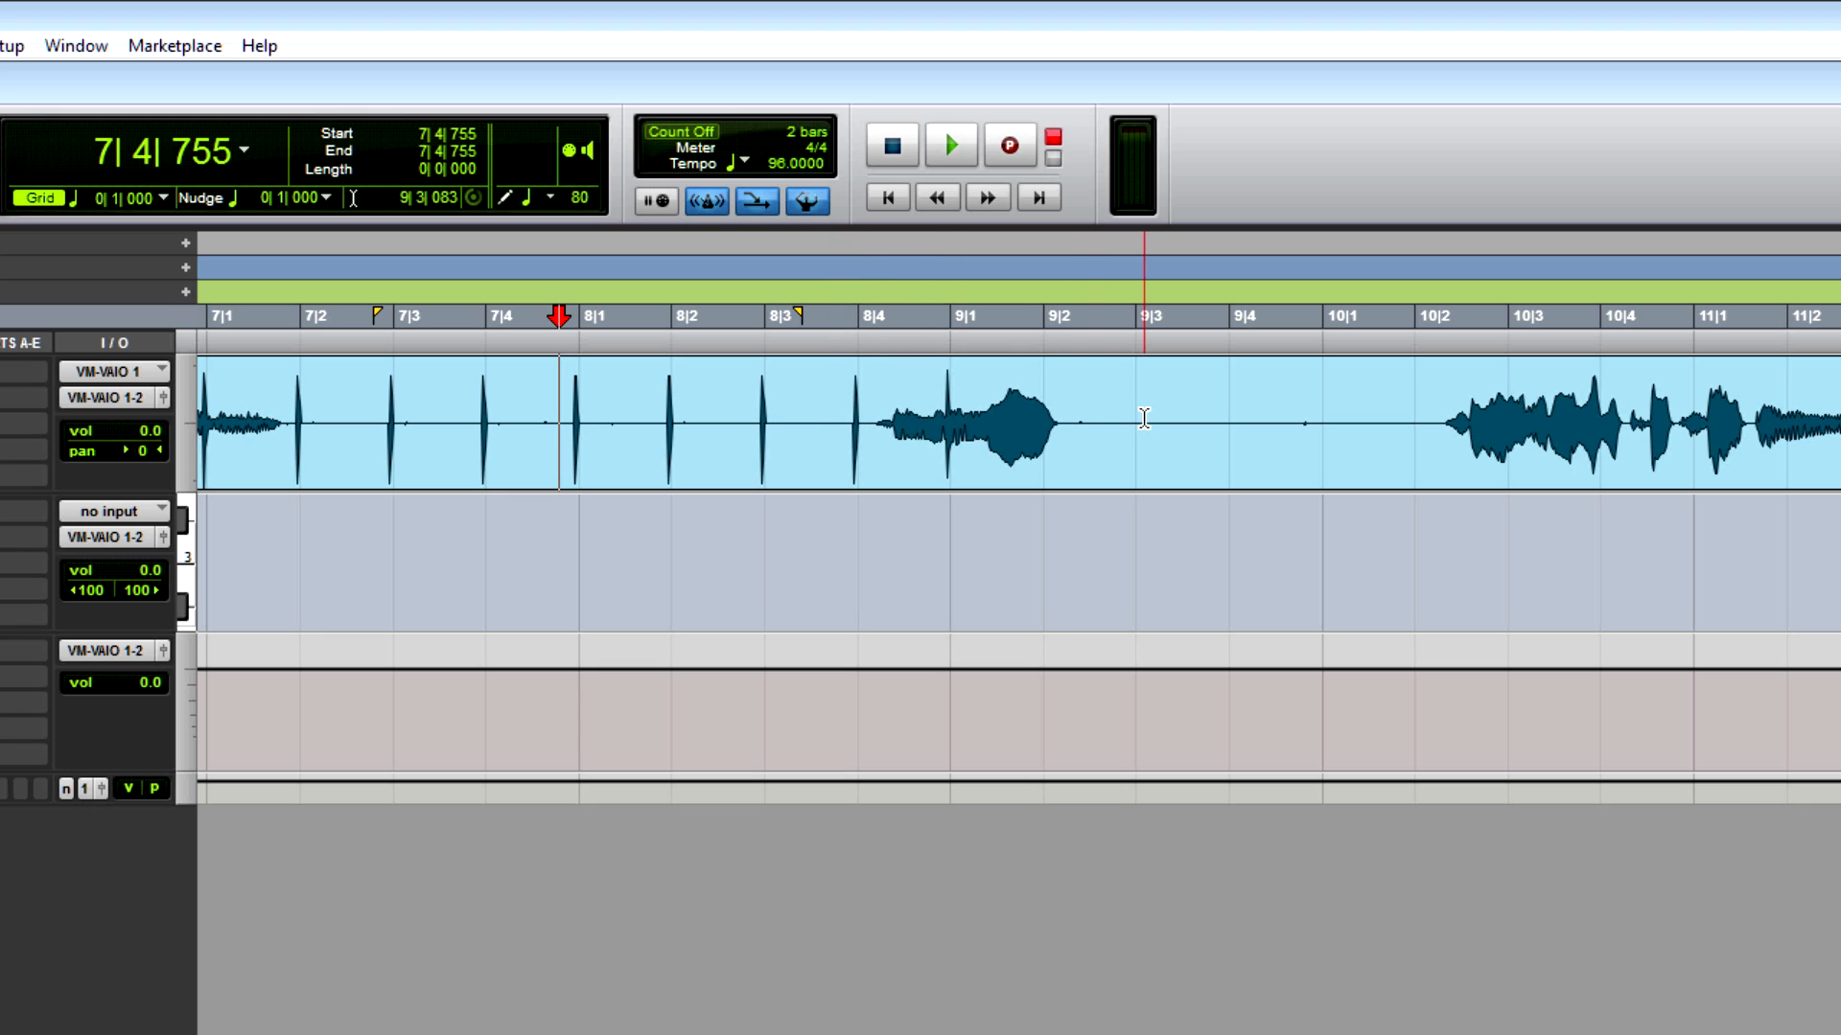
- Place the insertion point at 9|2|286 on the Voice Over track and set the pre-roll to start at about 8|3|505
{"action": "left_click", "coordinate": [1107, 407]}
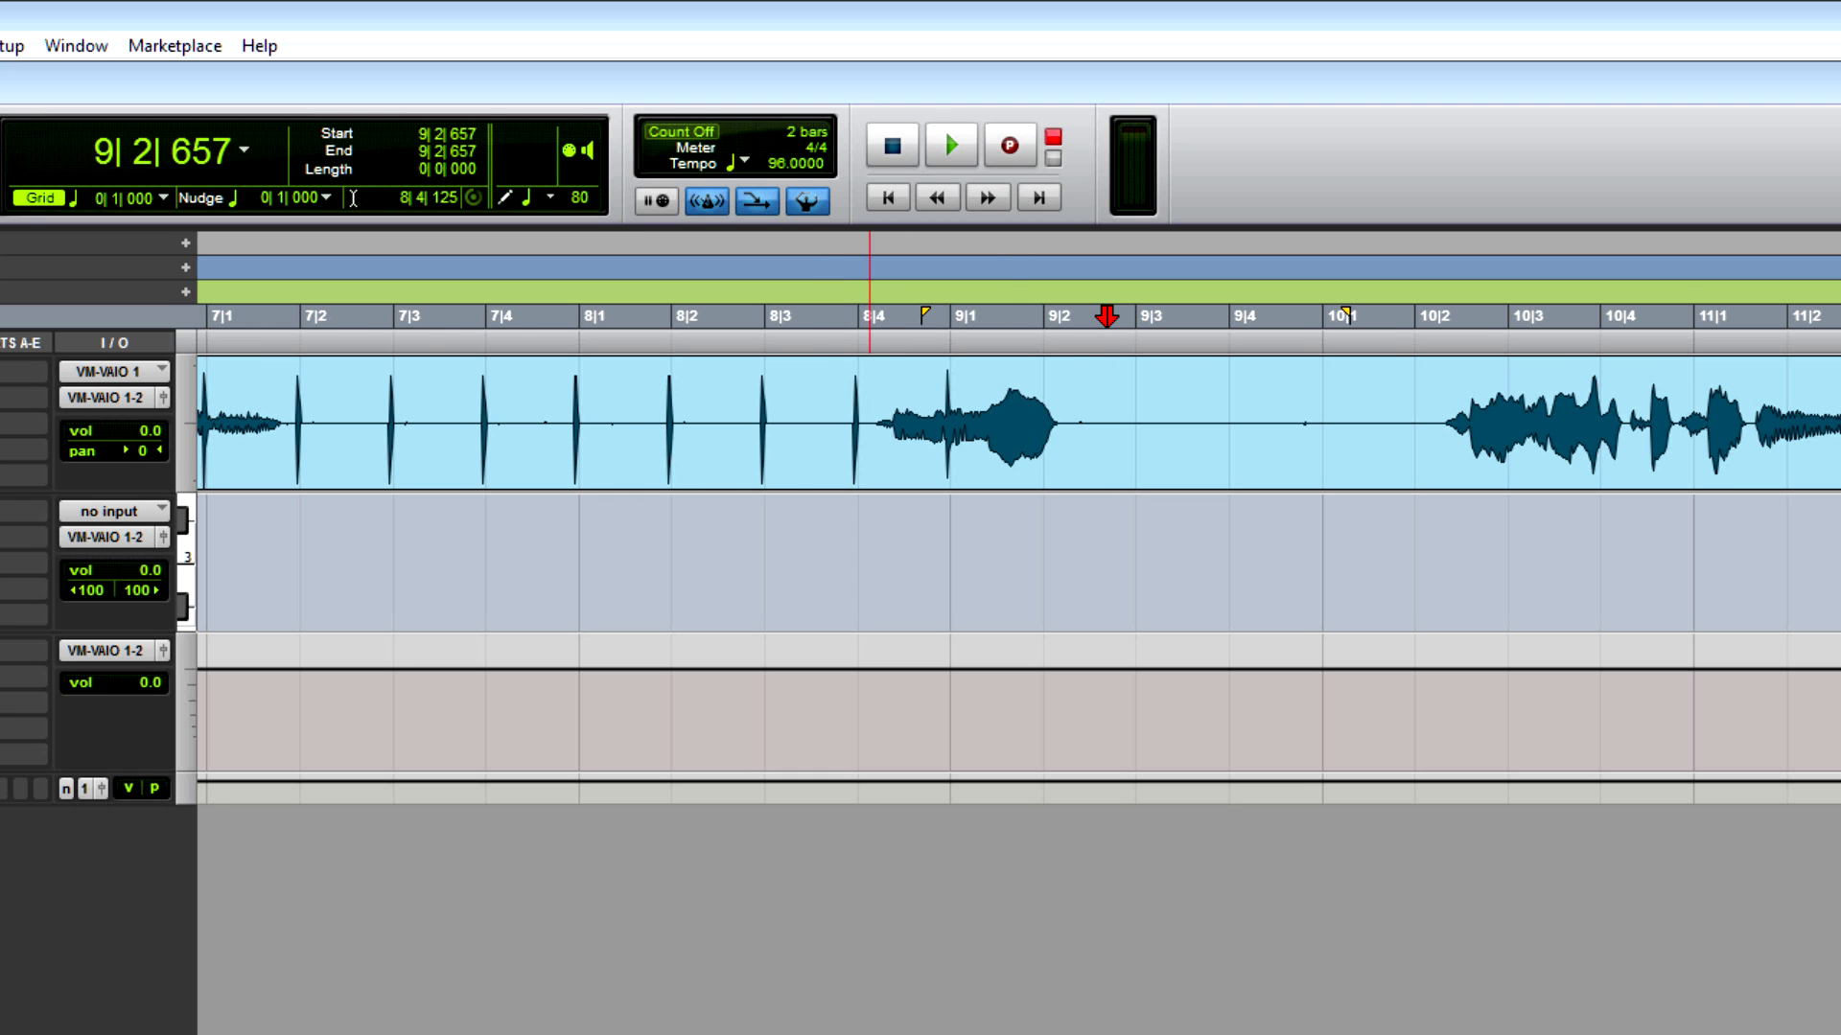
{"action": "scroll", "coordinate": [869, 422], "scroll_direction": "right", "scroll_amount": 5}
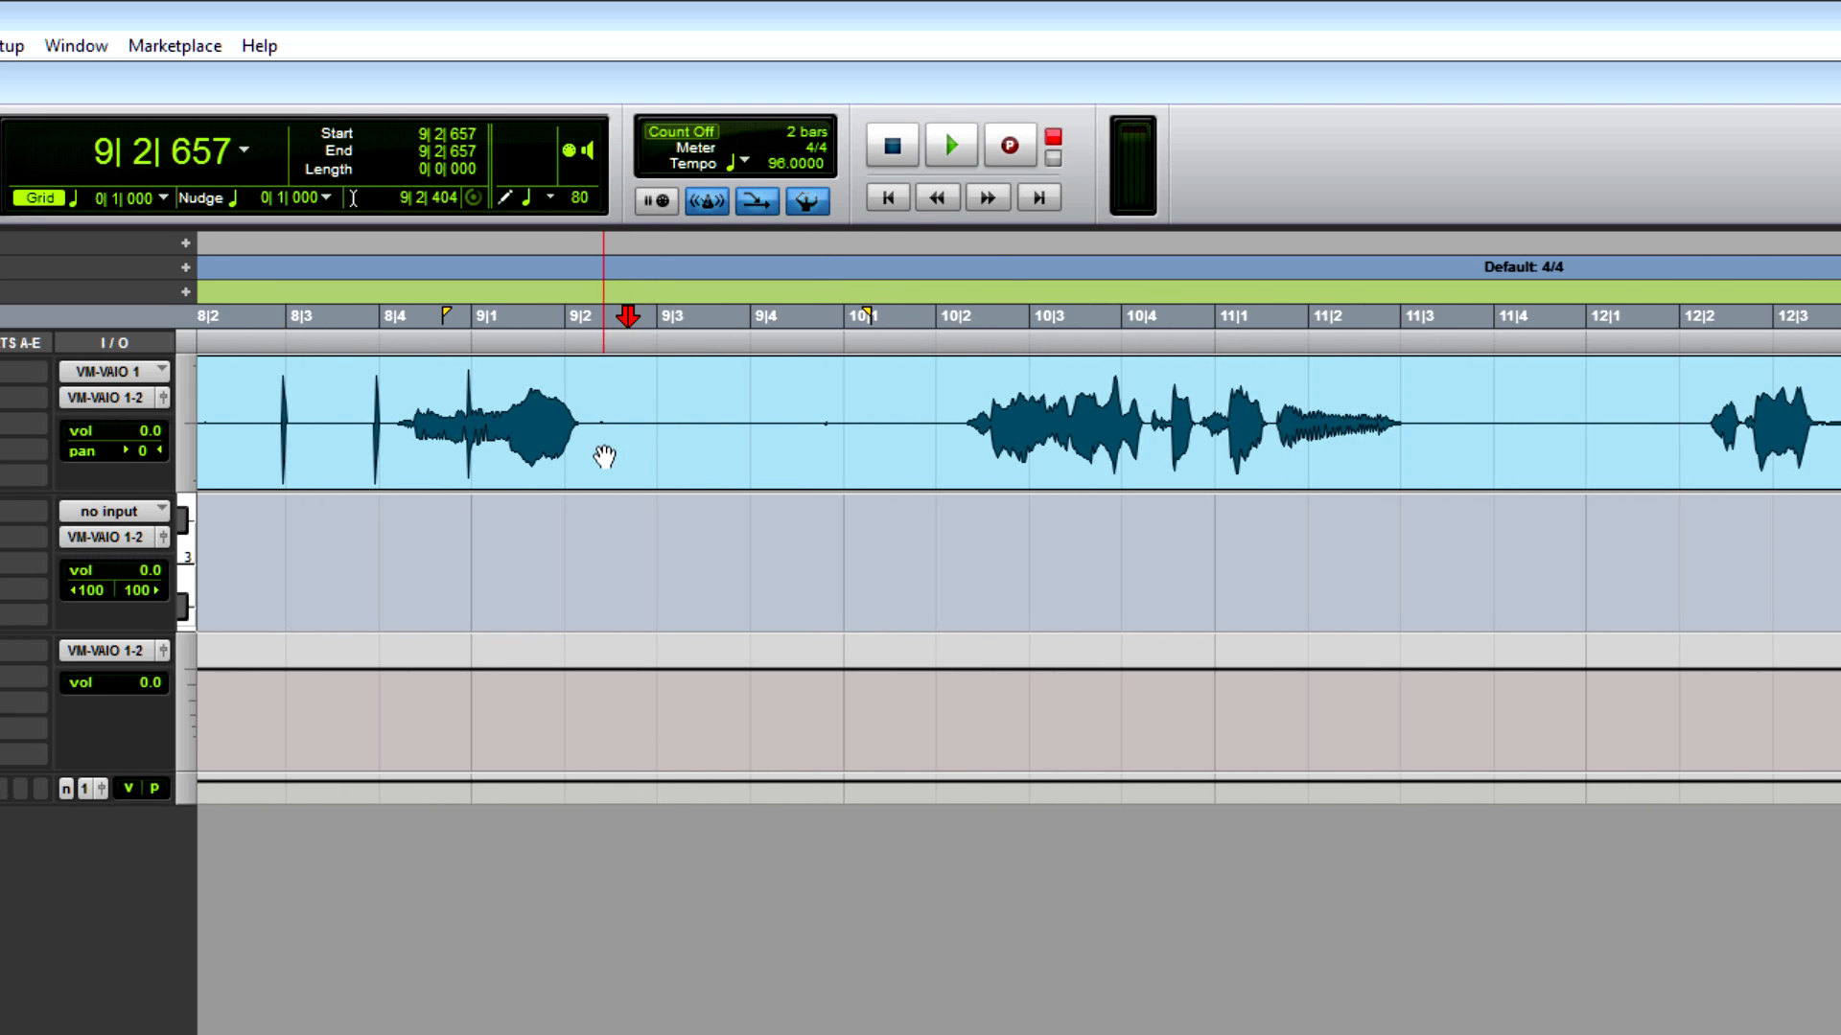
{"action": "left_click", "coordinate": [592, 369]}
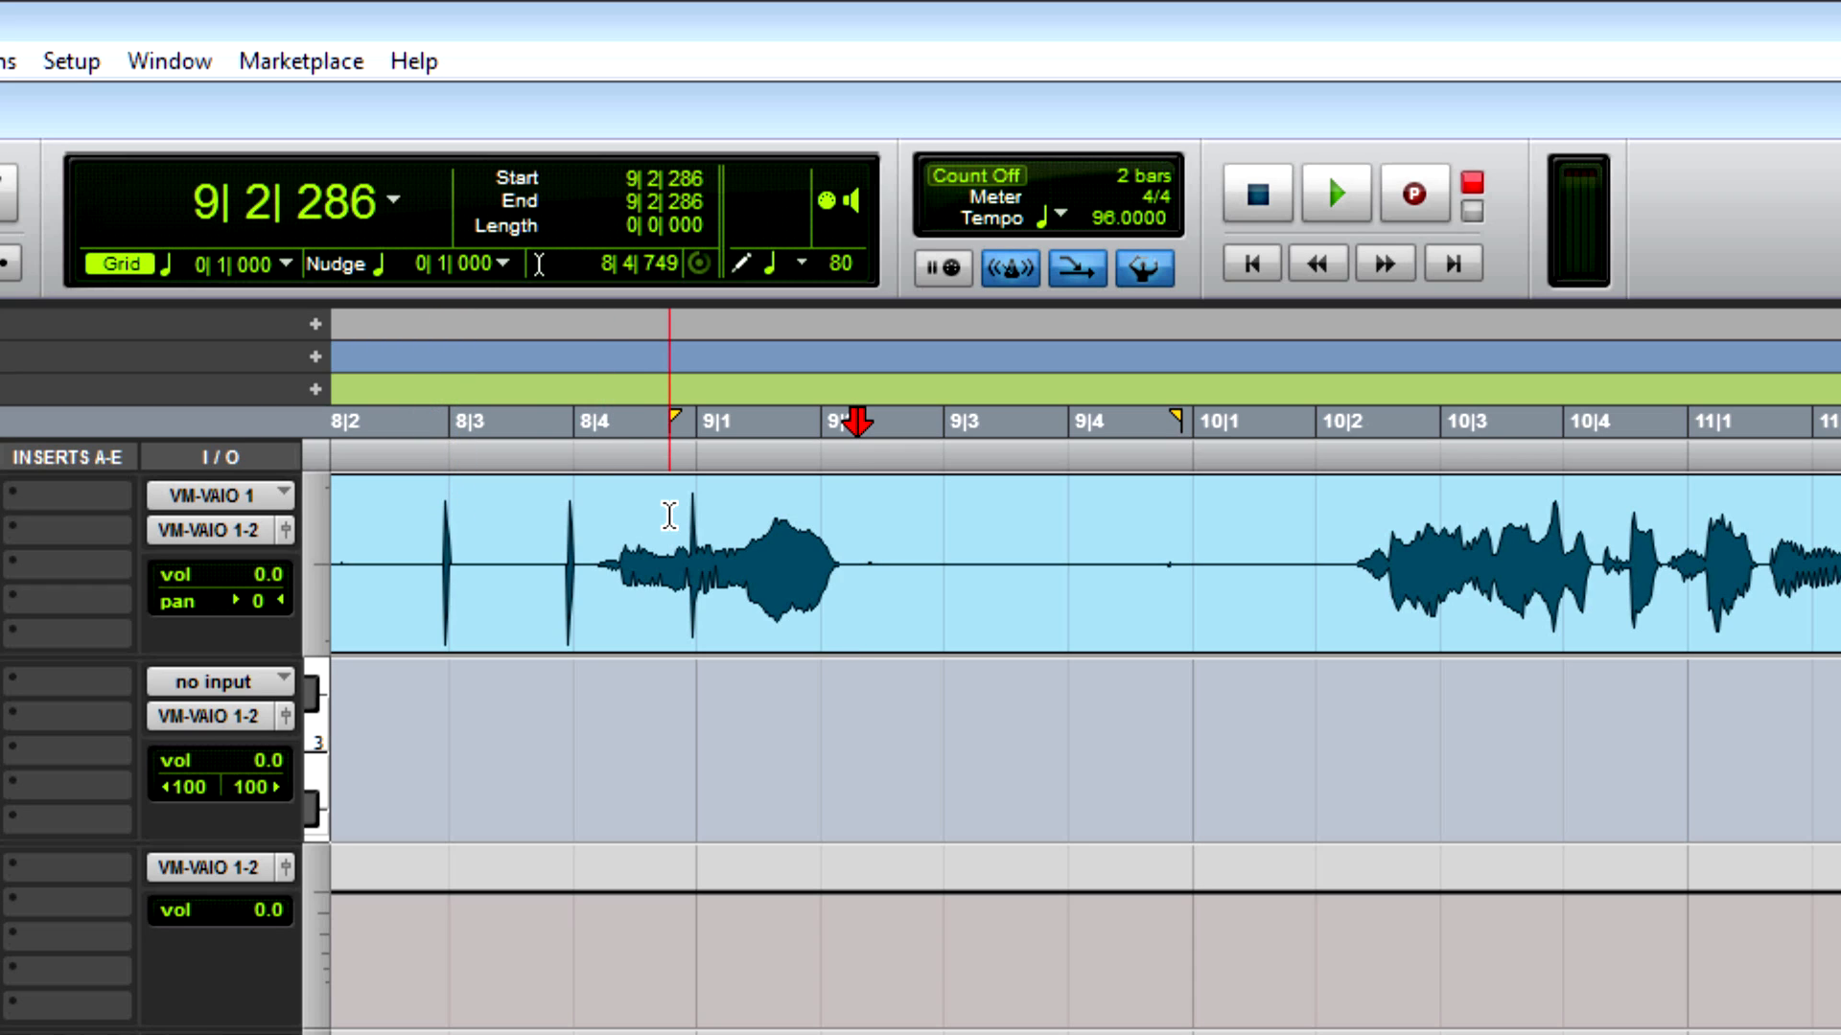
{"action": "left_click", "coordinate": [625, 522], "text": "alt"}
{"action": "left_click", "coordinate": [776, 521], "text": "alt"}
{"action": "left_click", "coordinate": [406, 509], "text": "alt"}
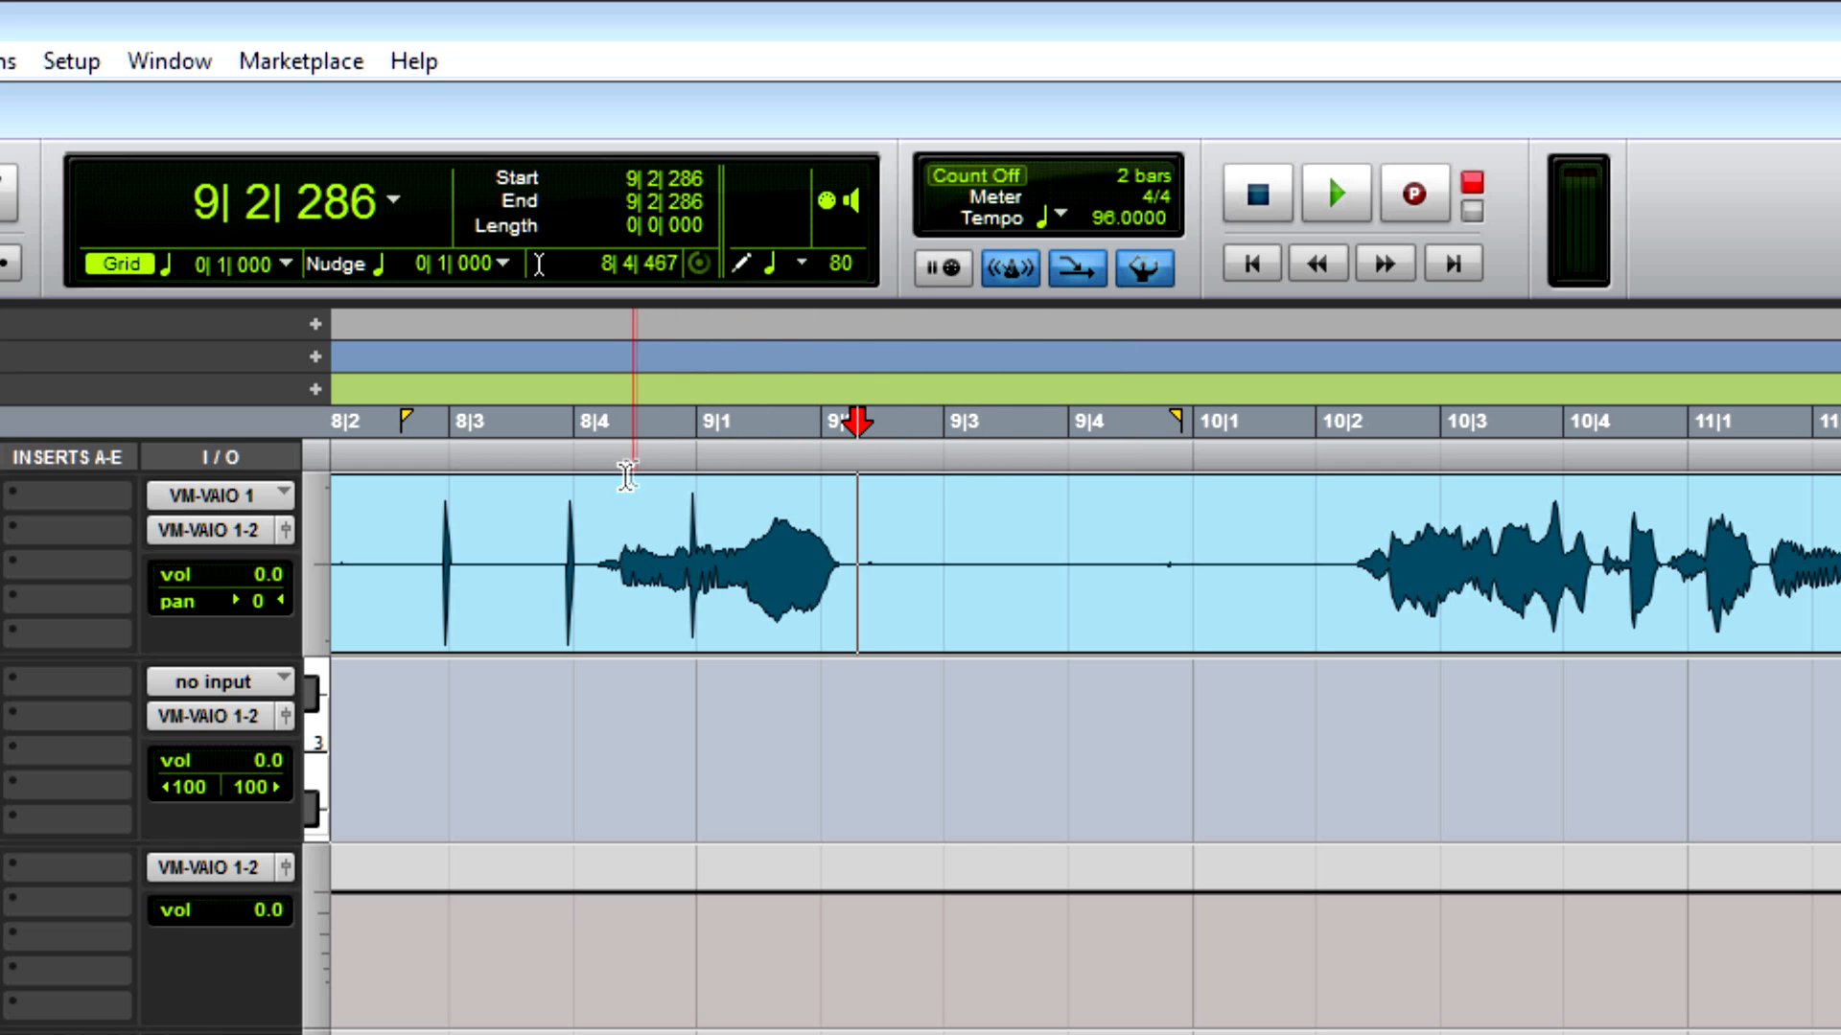
{"action": "left_click", "coordinate": [618, 495], "text": "alt"}
{"action": "left_click", "coordinate": [514, 499], "text": "alt"}
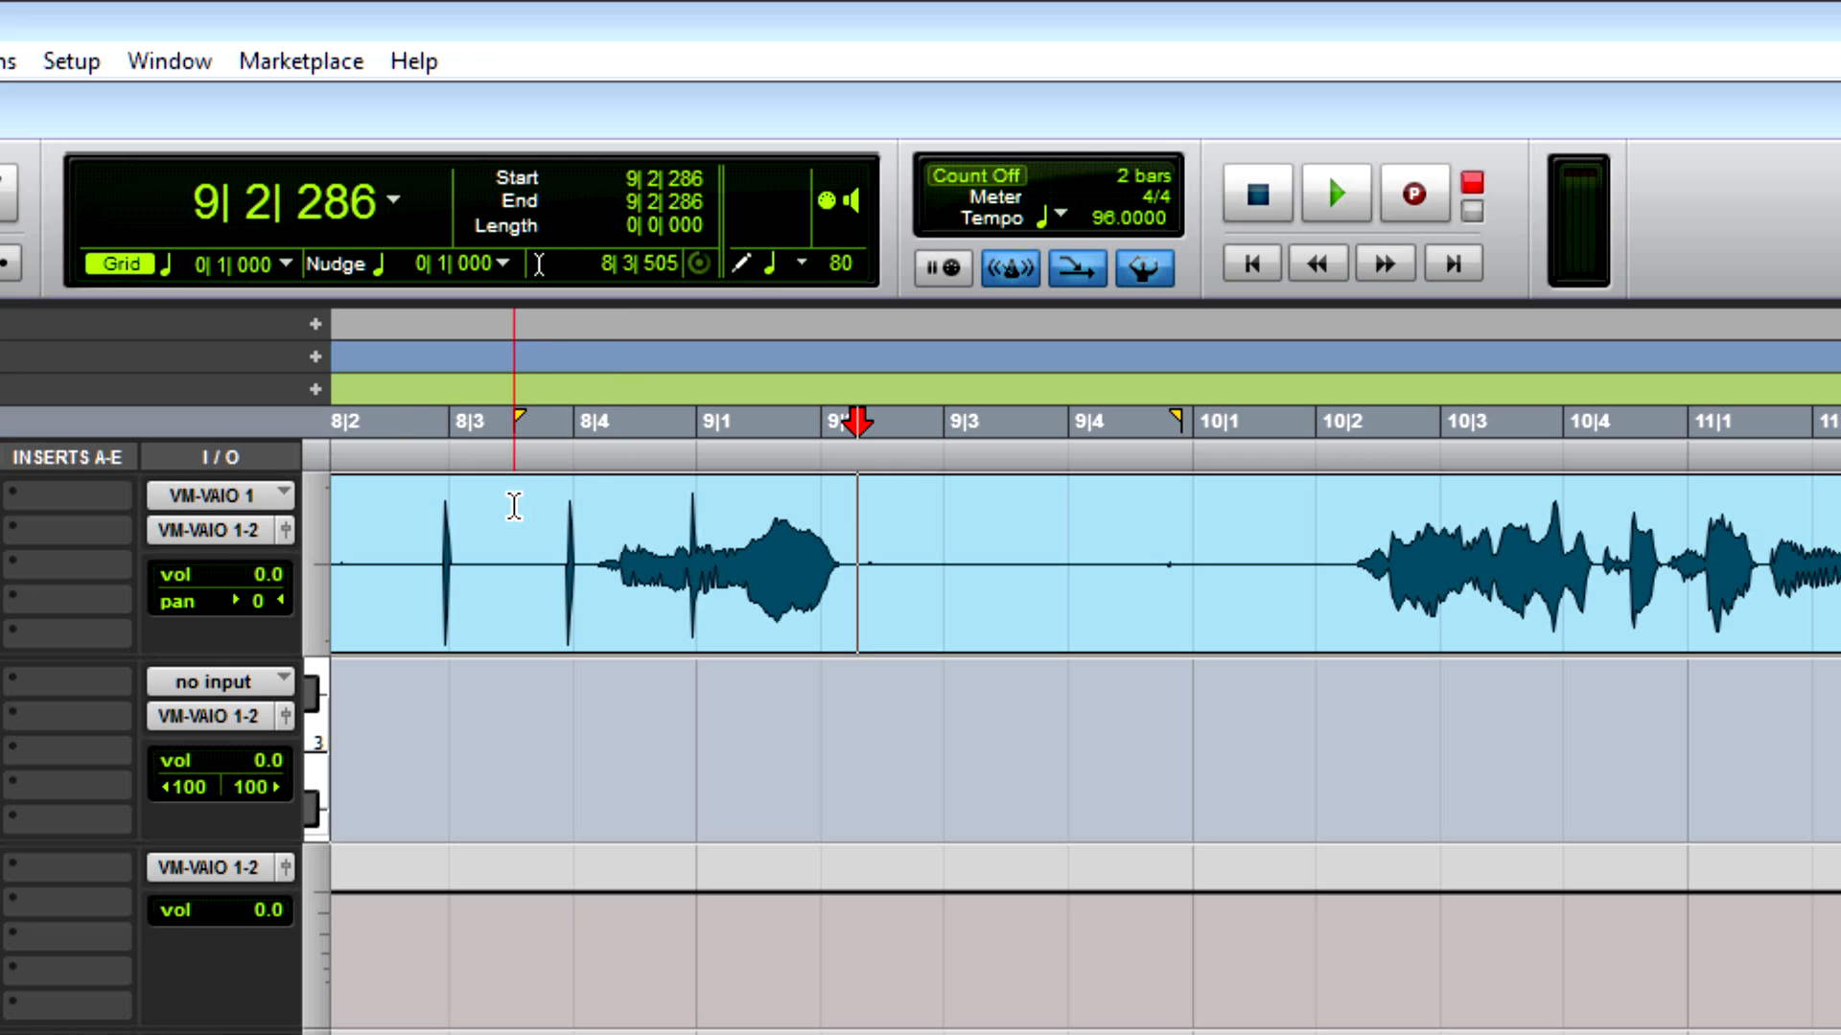
- Set the post-roll on the Voice Over track to end at about 10|3
{"action": "left_click", "coordinate": [1335, 489], "text": "alt"}
{"action": "left_click", "coordinate": [1476, 498], "text": "alt"}
{"action": "left_click", "coordinate": [1188, 507], "text": "alt"}
{"action": "left_click", "coordinate": [1101, 502], "text": "alt"}
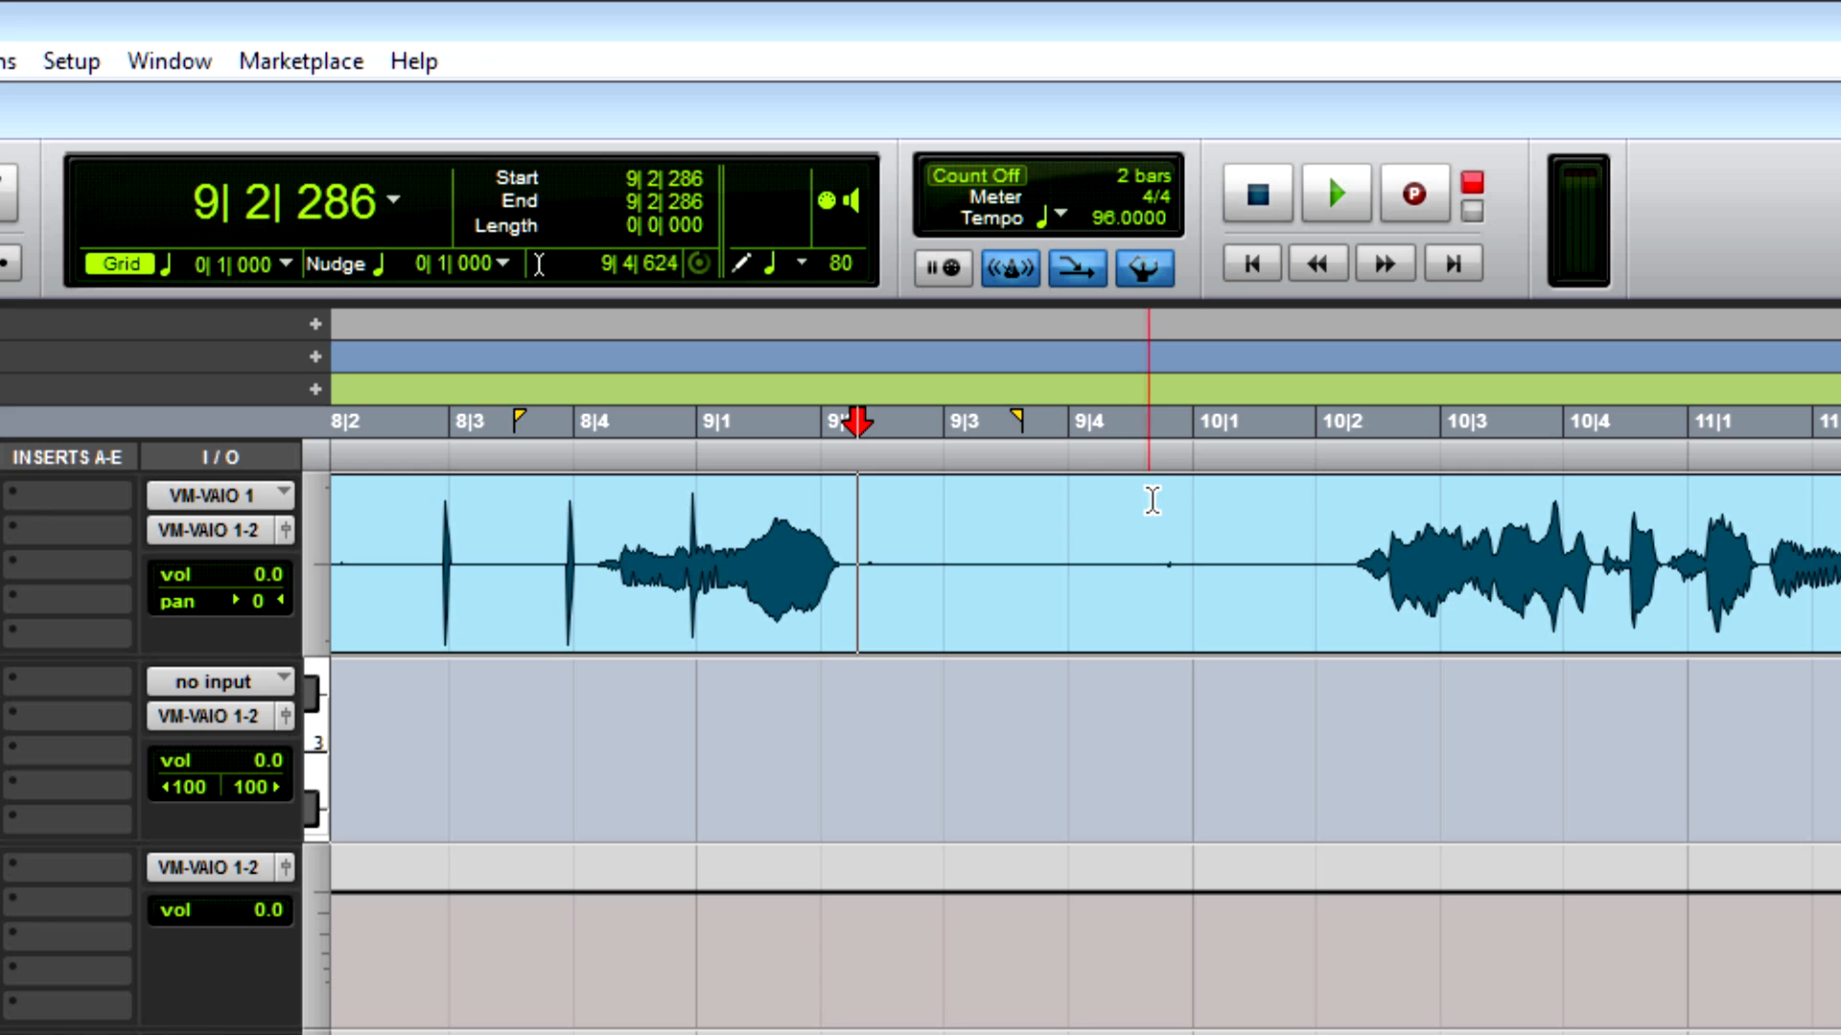
{"action": "left_click", "coordinate": [1191, 519], "text": "alt"}
{"action": "left_click", "coordinate": [1436, 500], "text": "alt"}
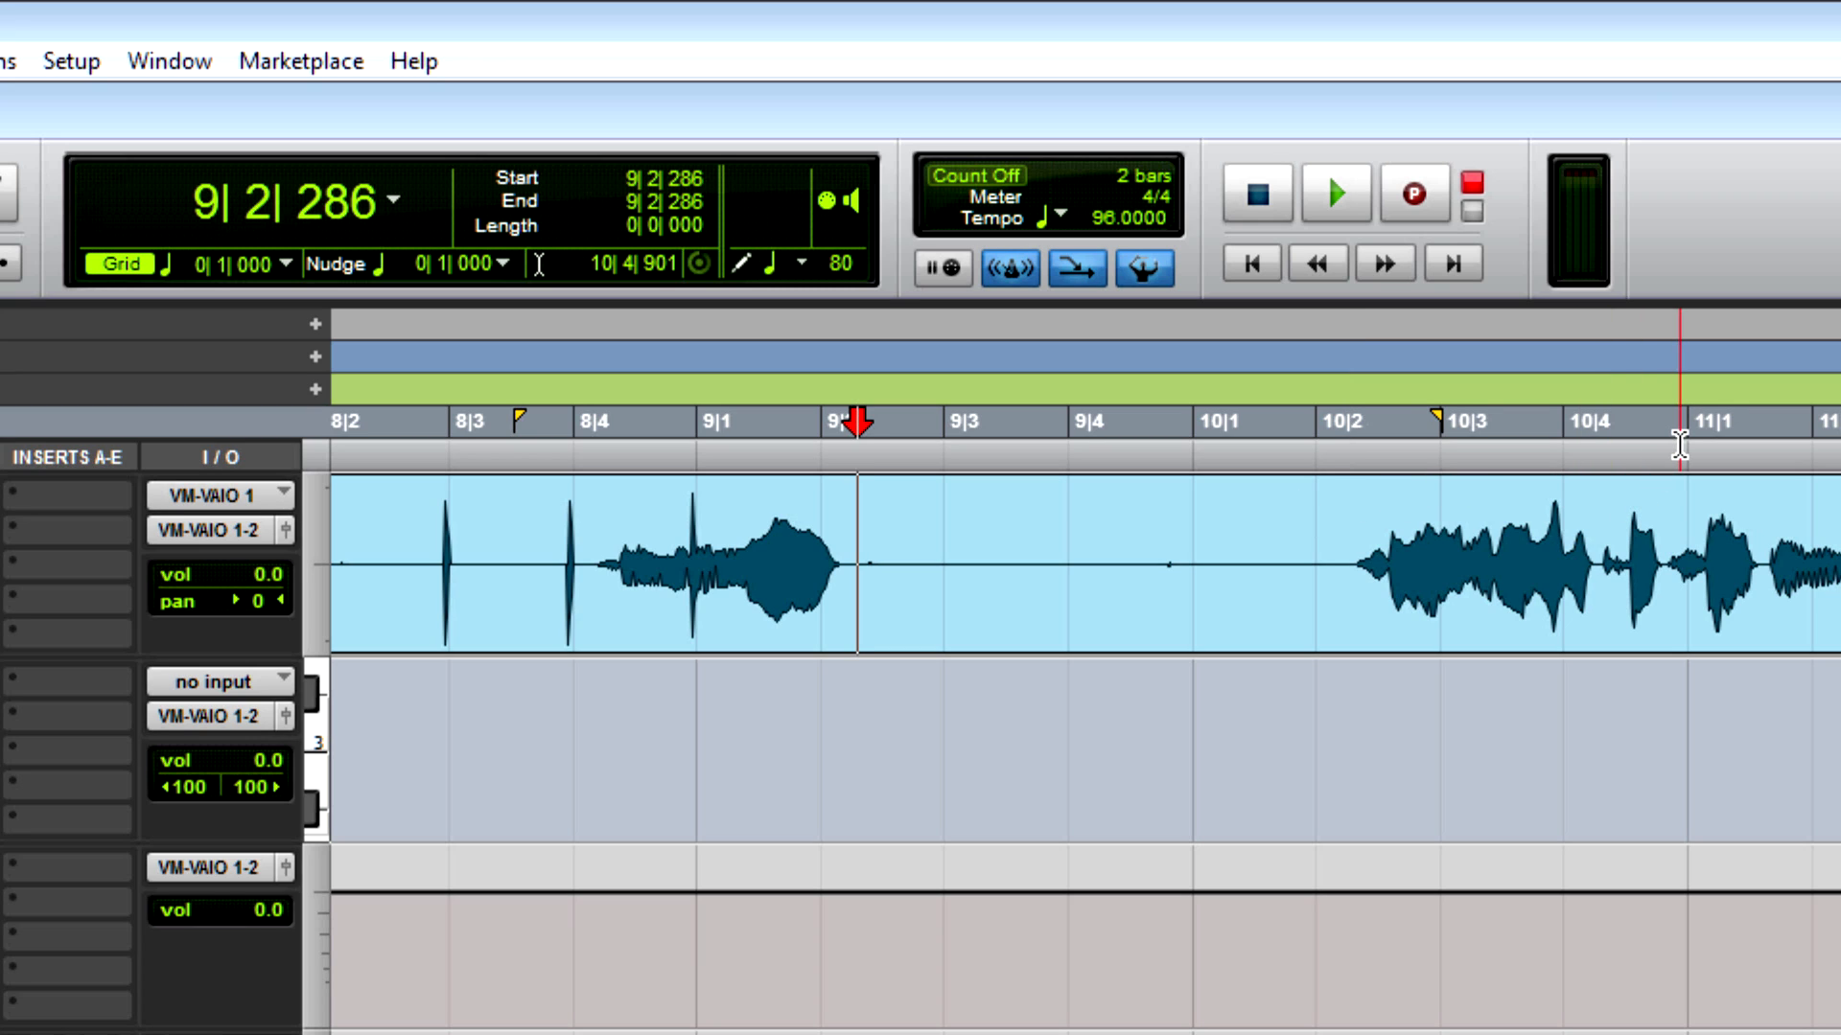
- Move the insertion point on the Voice Over track to 10|4|901, to 9|2|791 and to 9|2|479
{"action": "left_click", "coordinate": [1681, 518]}
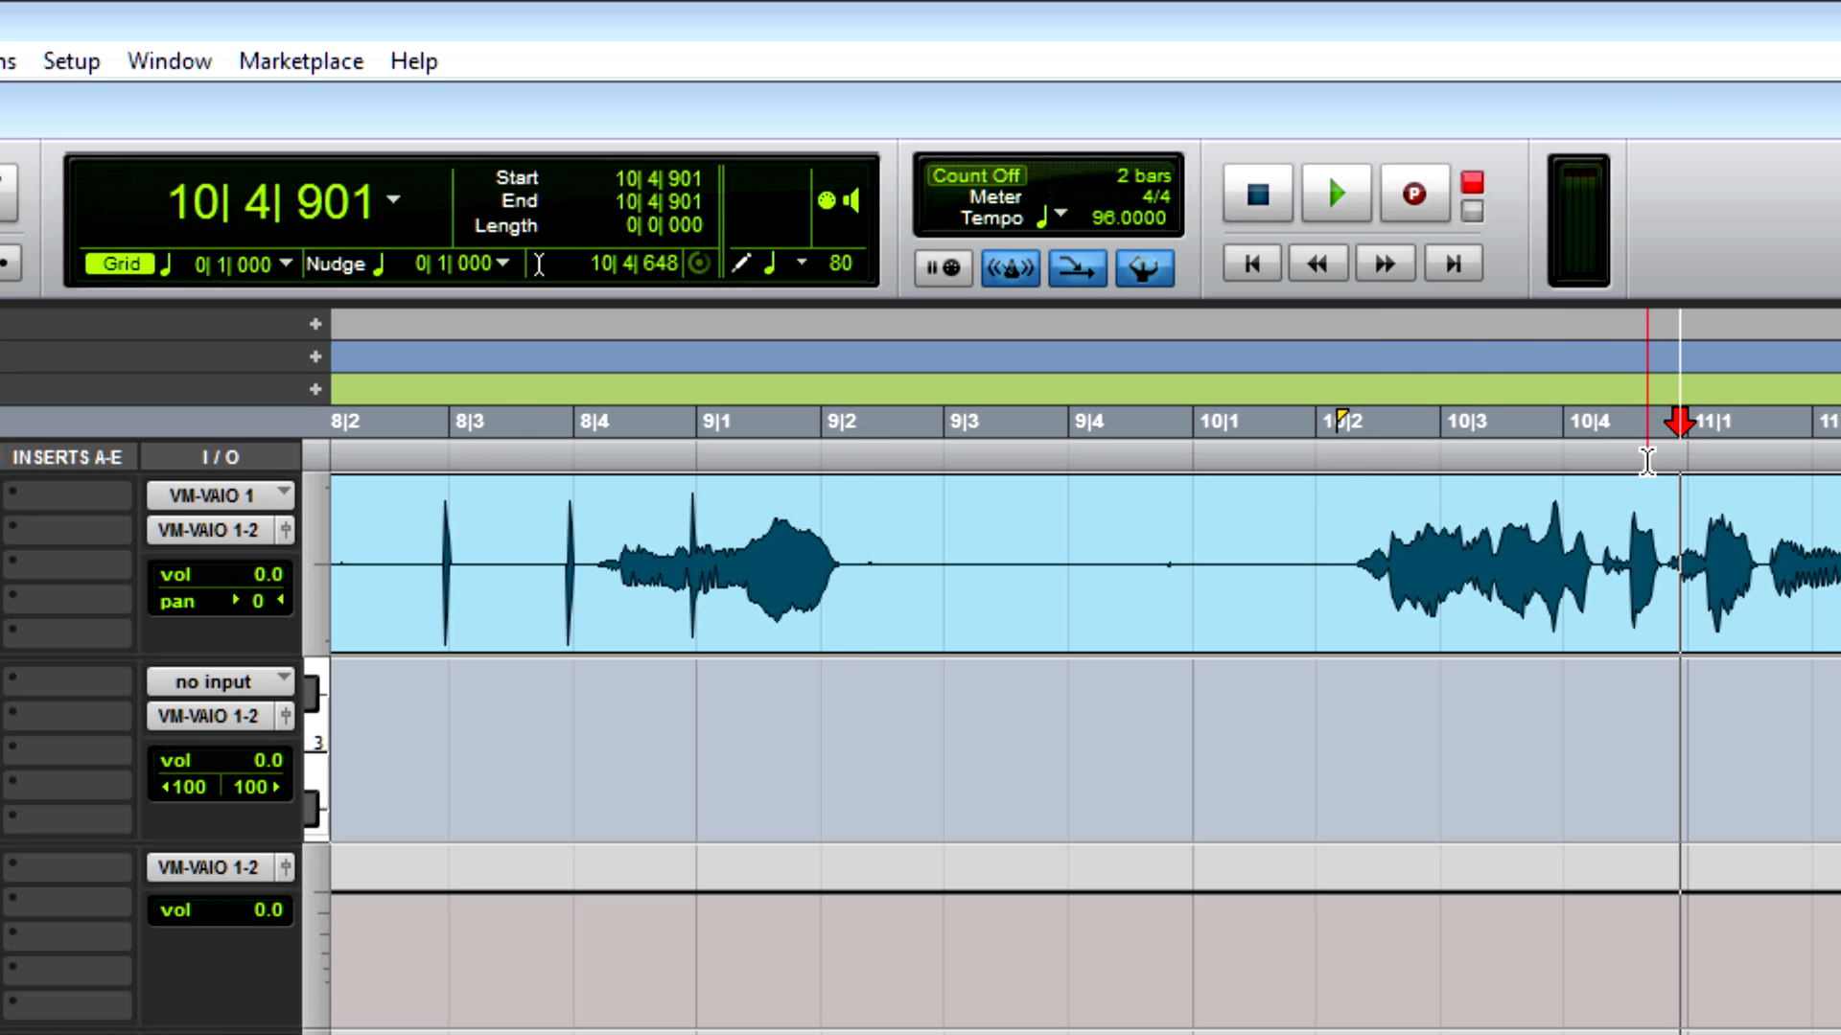
{"action": "left_click", "coordinate": [923, 526]}
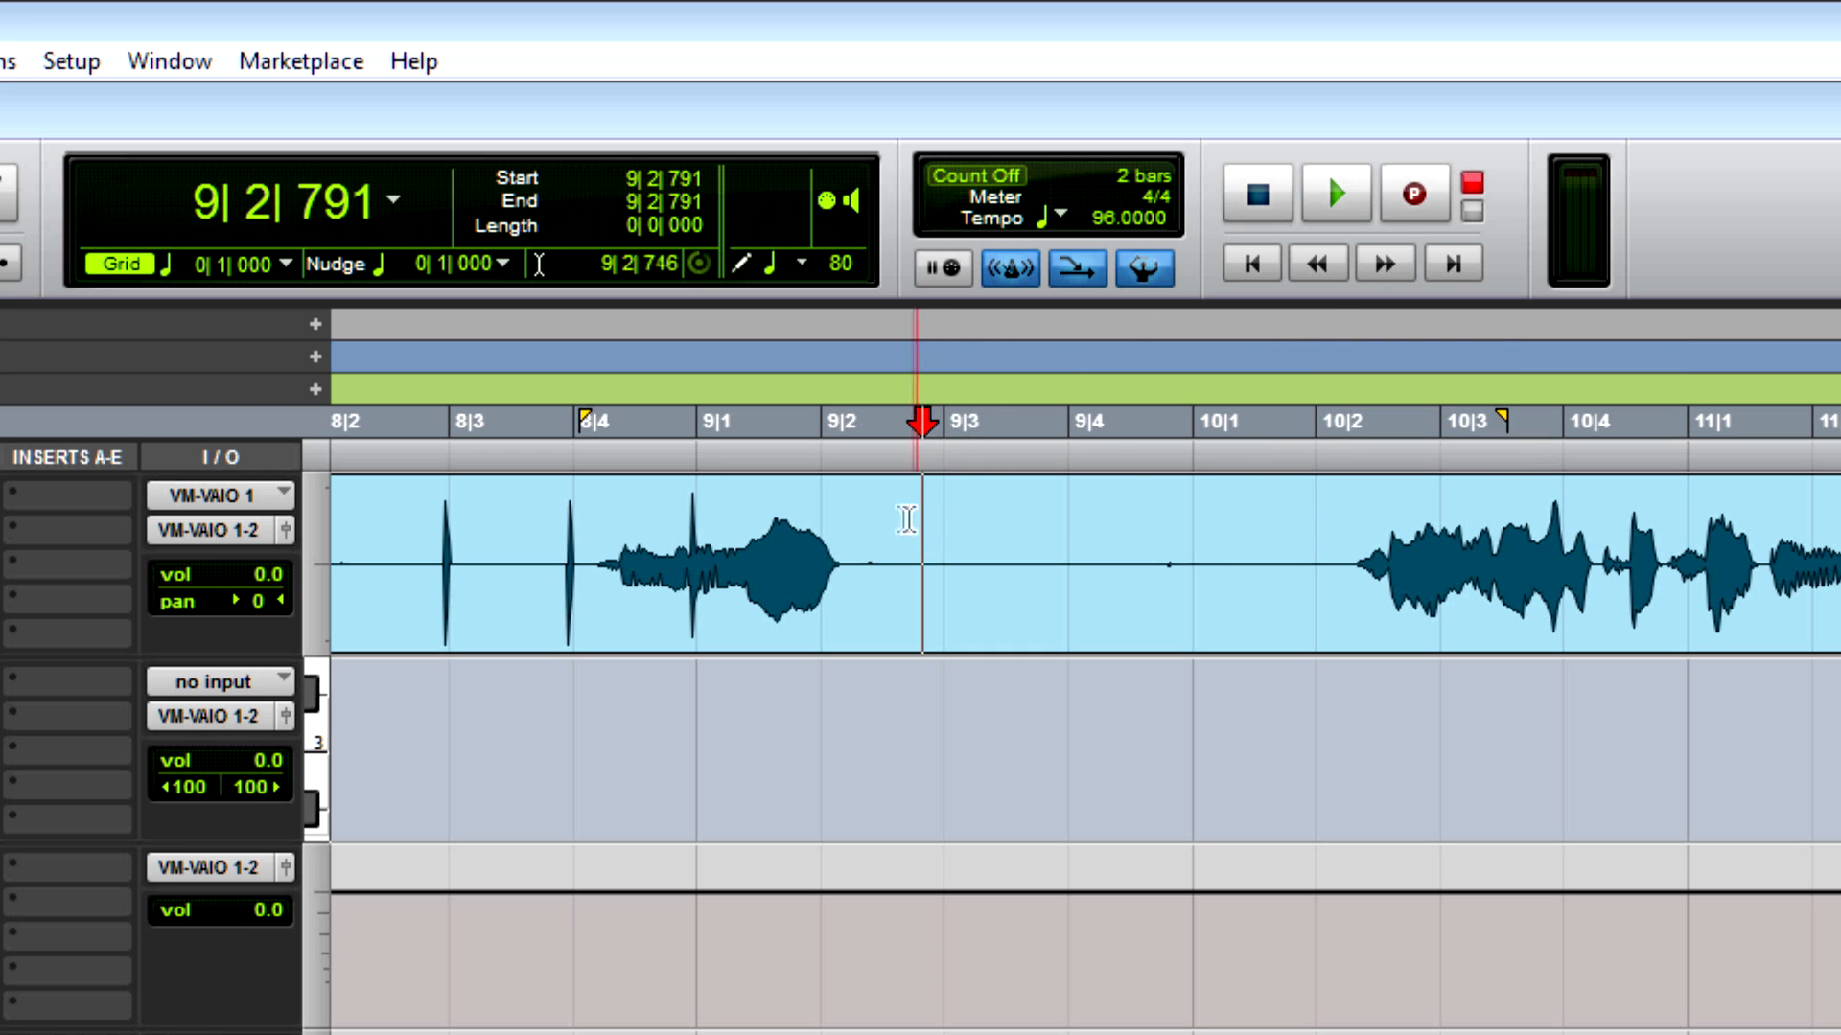
{"action": "left_click", "coordinate": [883, 525]}
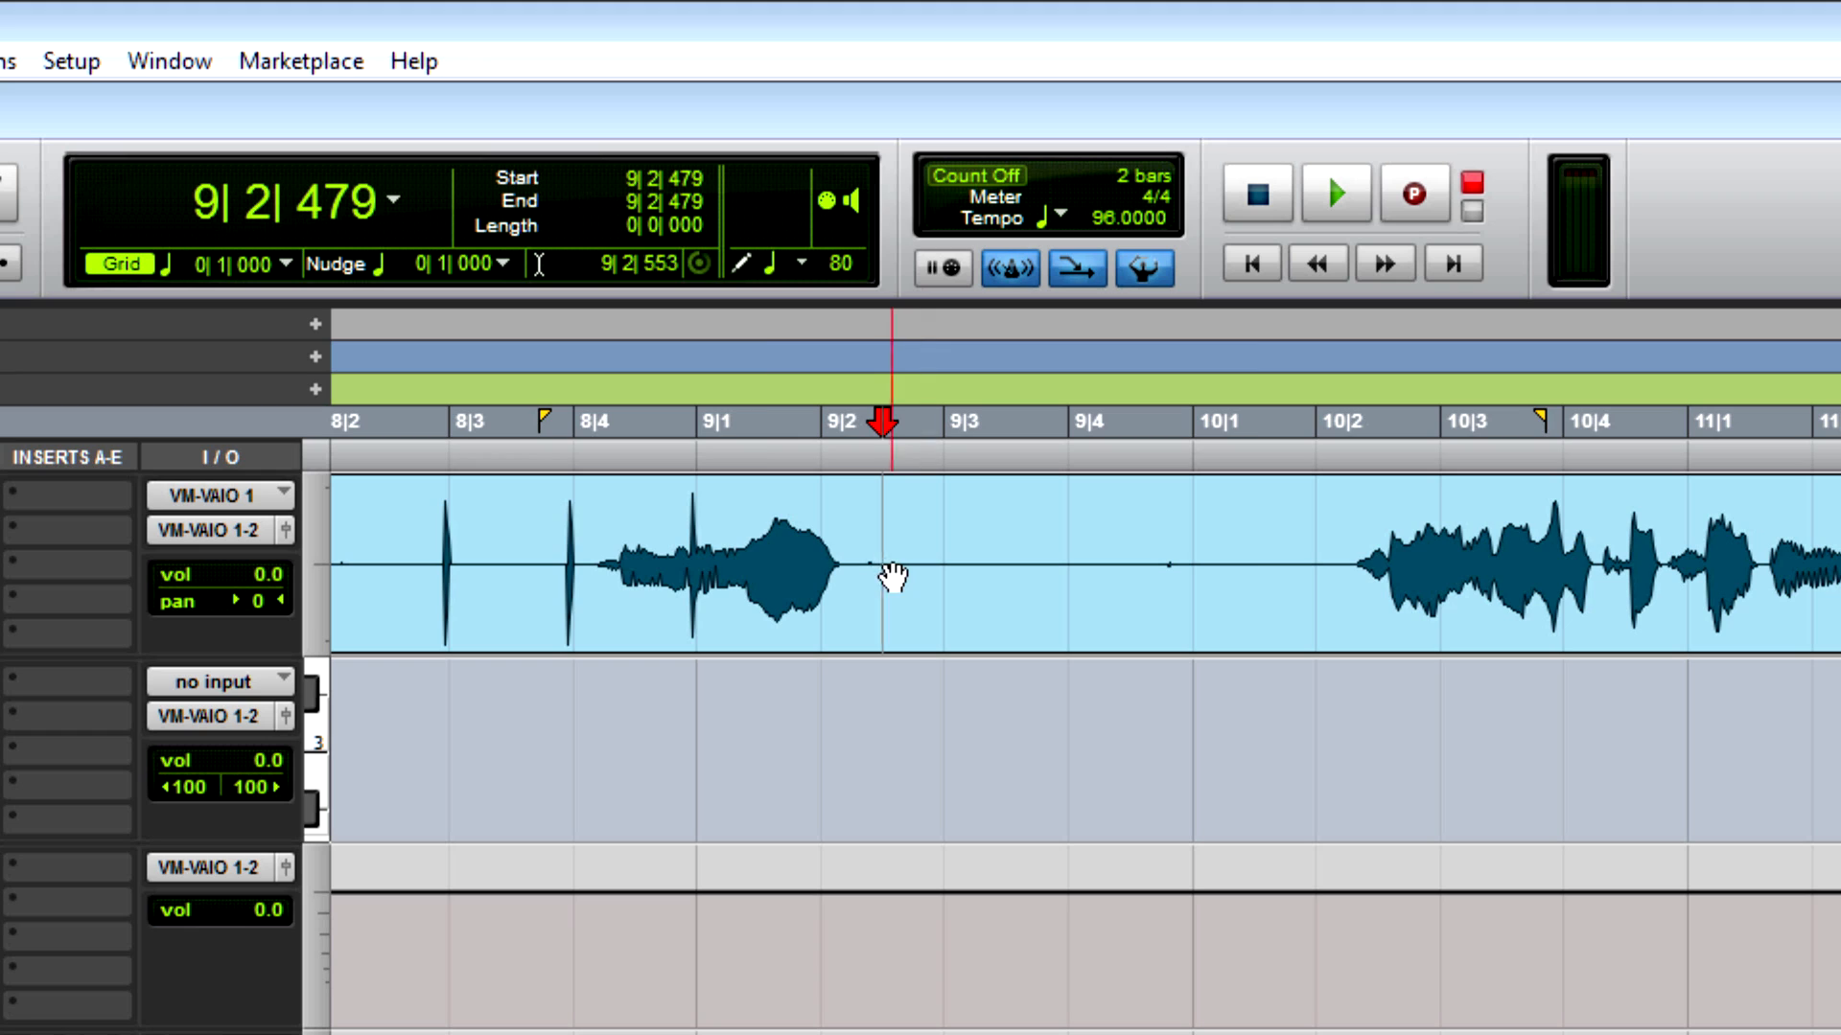
- Select the silent stretch of the Voice Over track from 9|2|241 to 10|2|205
{"action": "left_click_drag", "start_coordinate": [852, 522], "coordinate": [1341, 484]}
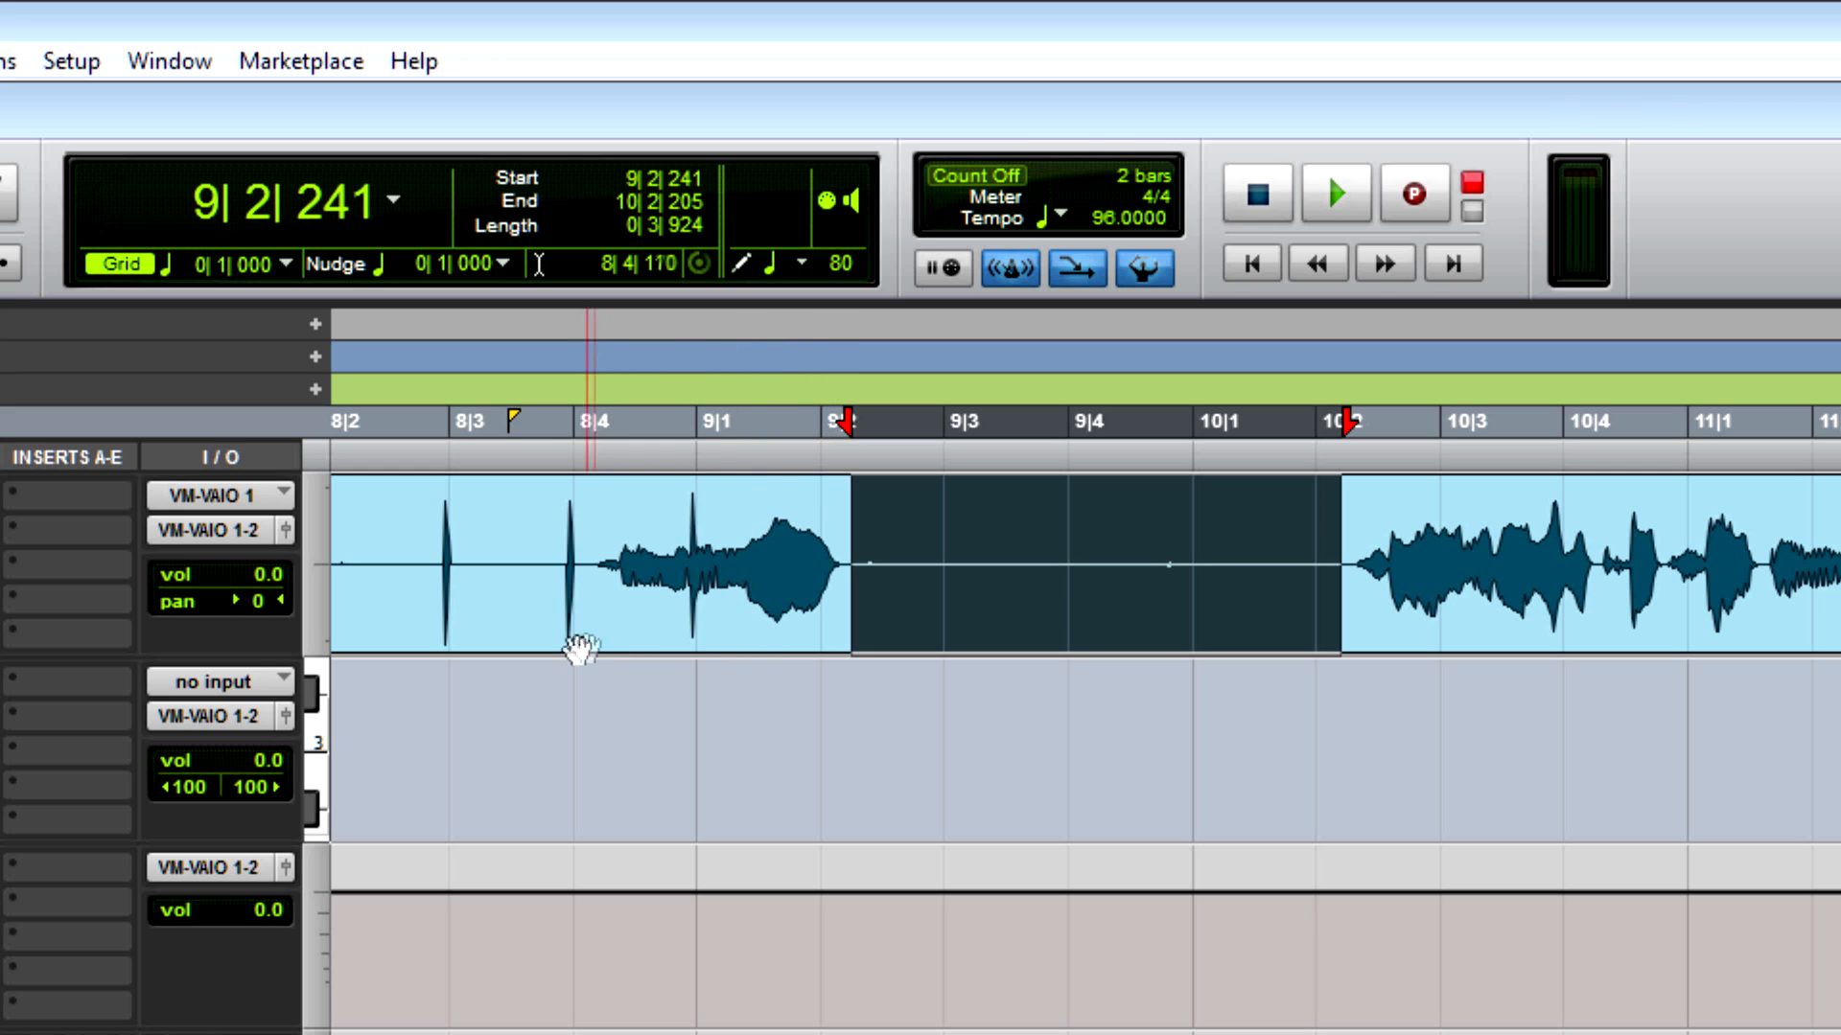
{"action": "left_click", "coordinate": [1414, 194]}
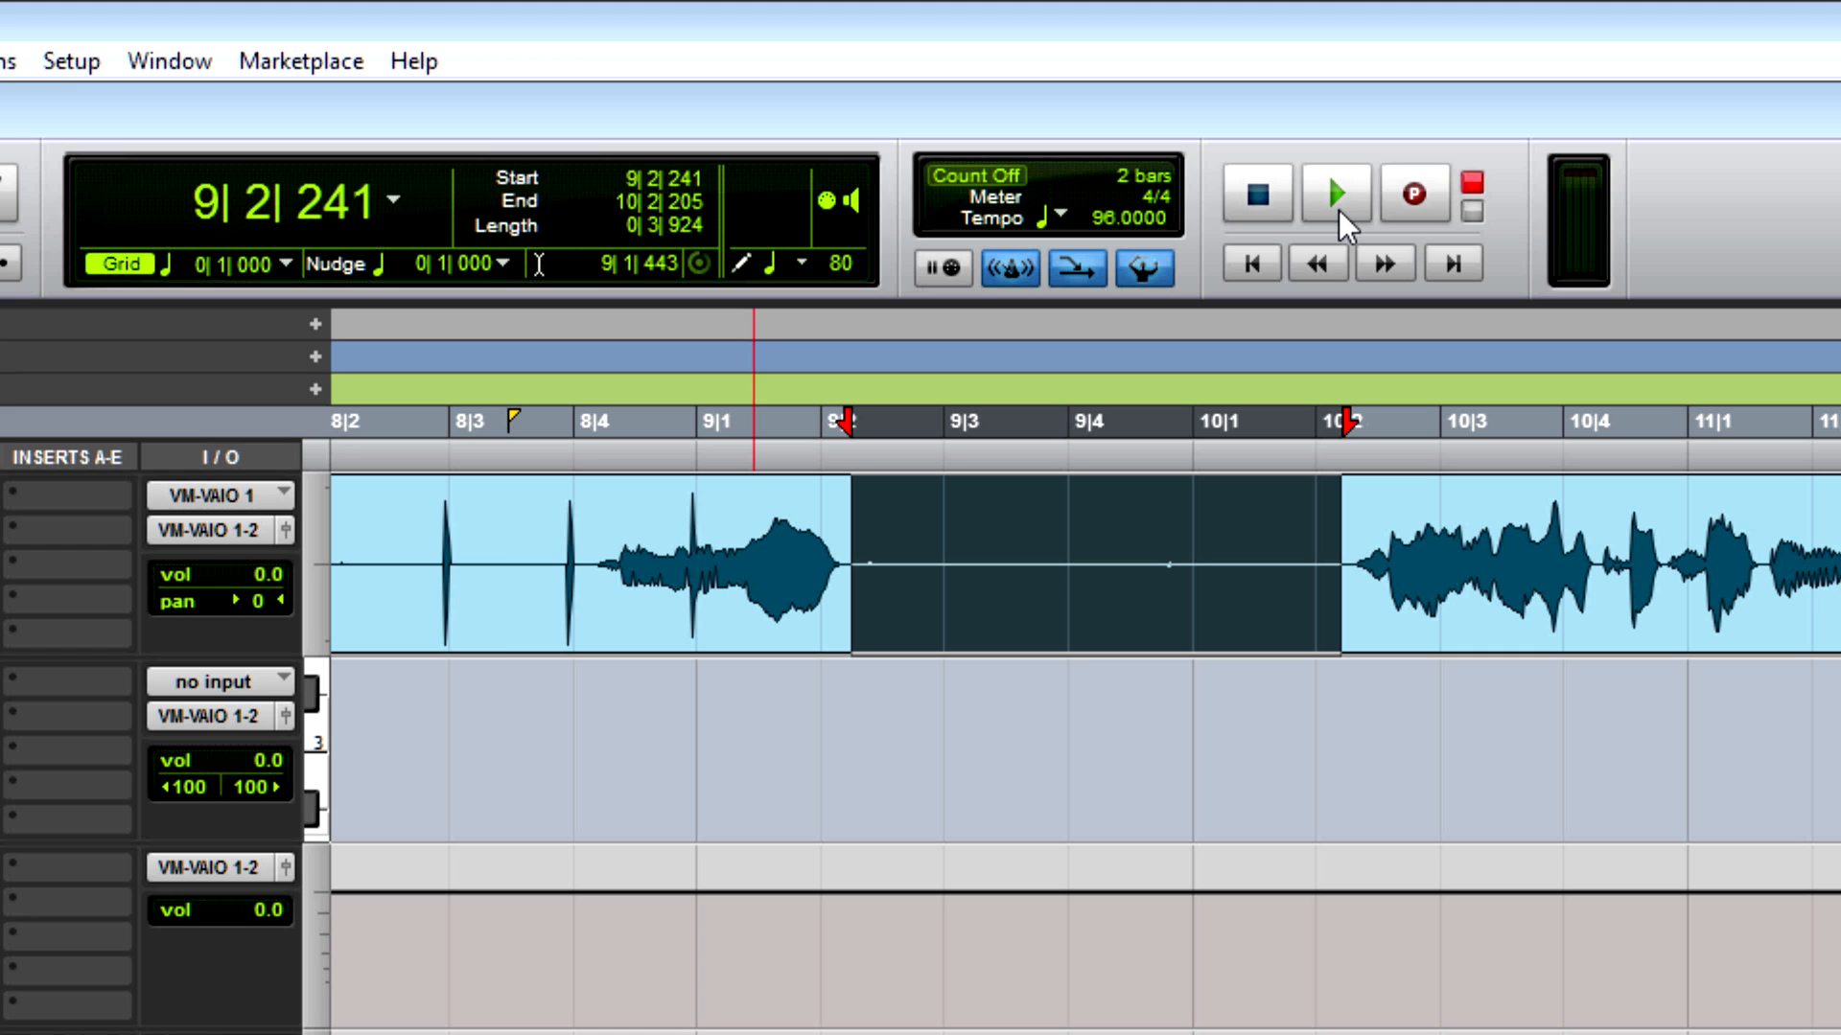
{"action": "left_click", "coordinate": [1338, 209]}
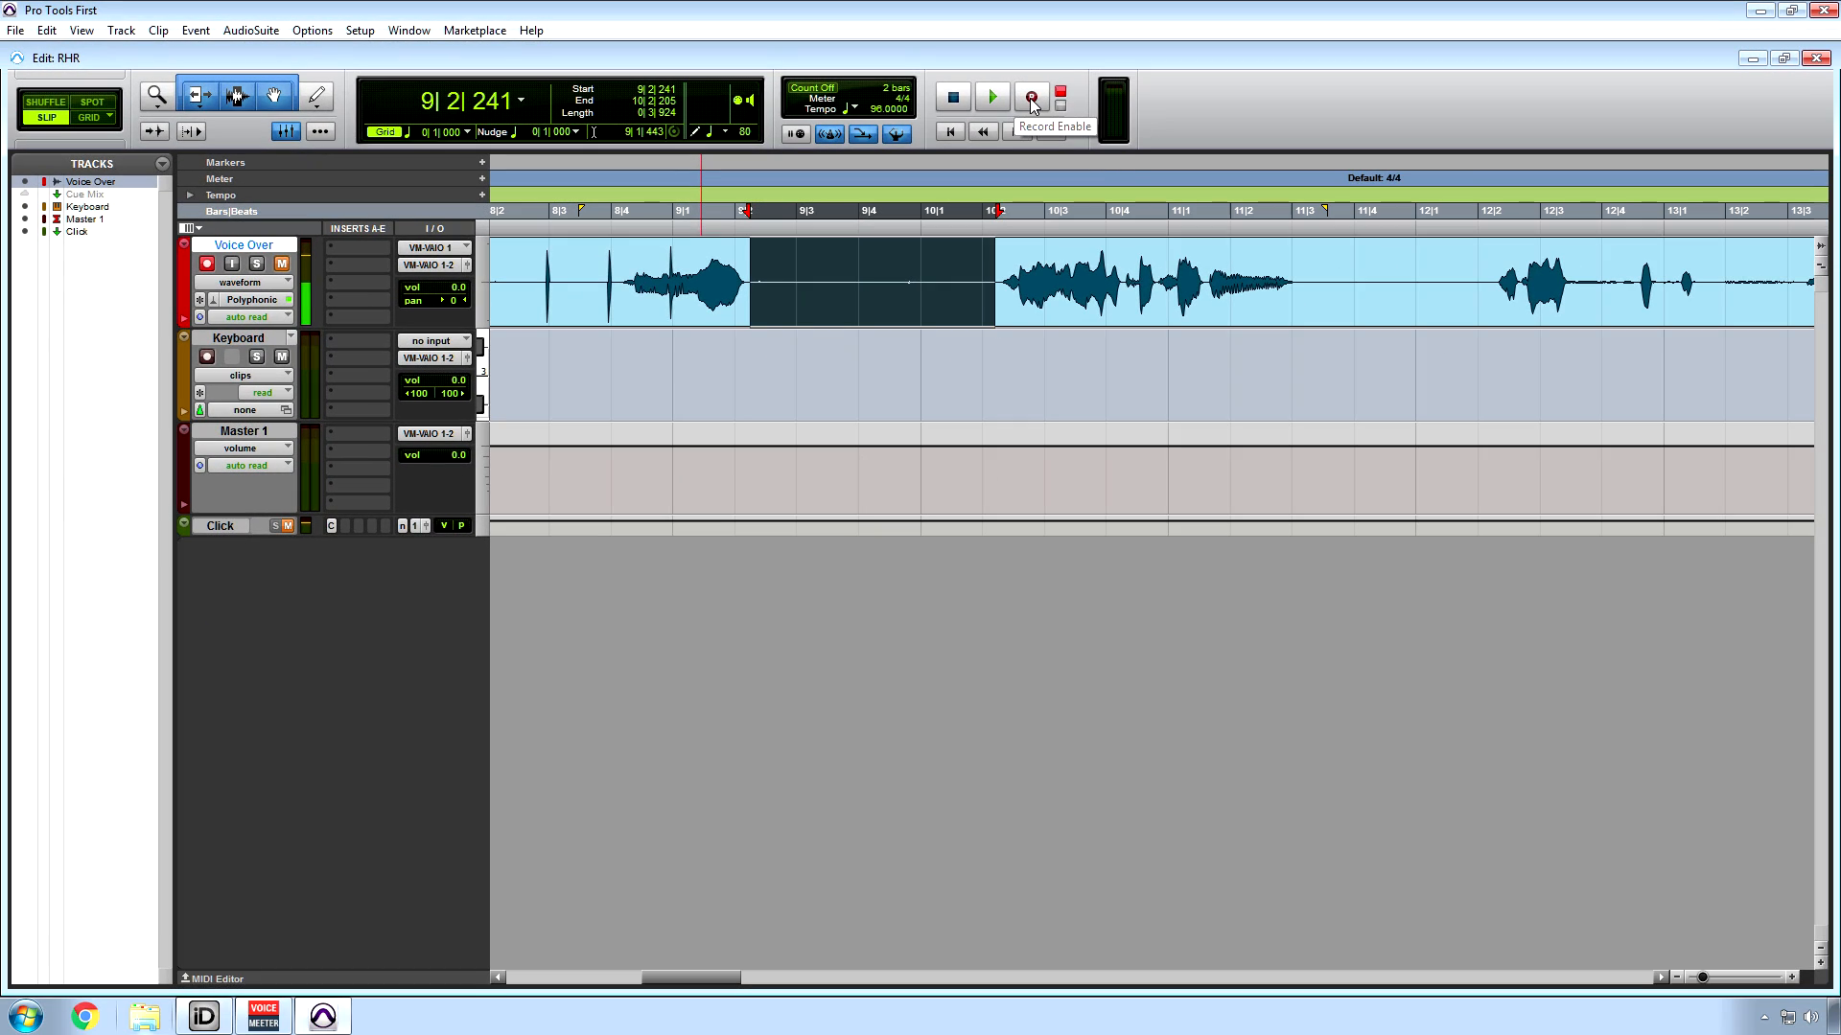
- Set the record mode to Loop and place the insertion point at 10|1|289 on the Voice Over track
{"action": "right_click", "coordinate": [1142, 128]}
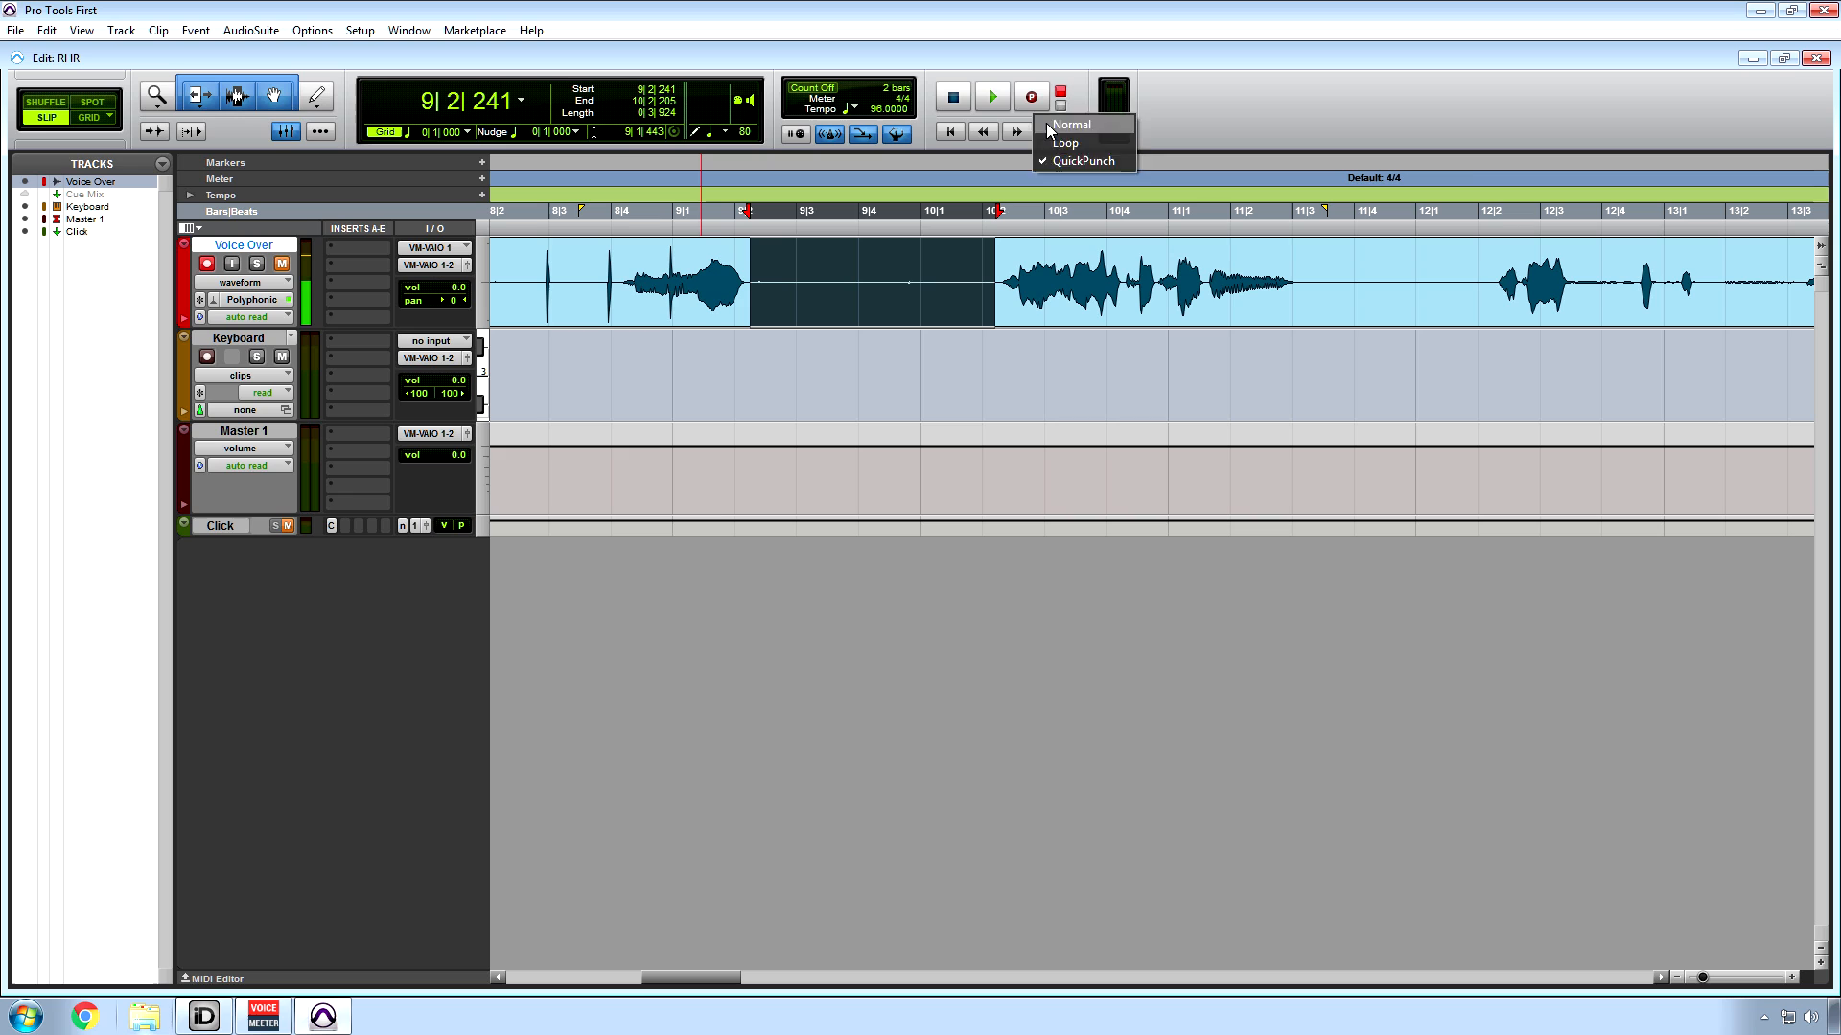
{"action": "left_click", "coordinate": [1052, 124]}
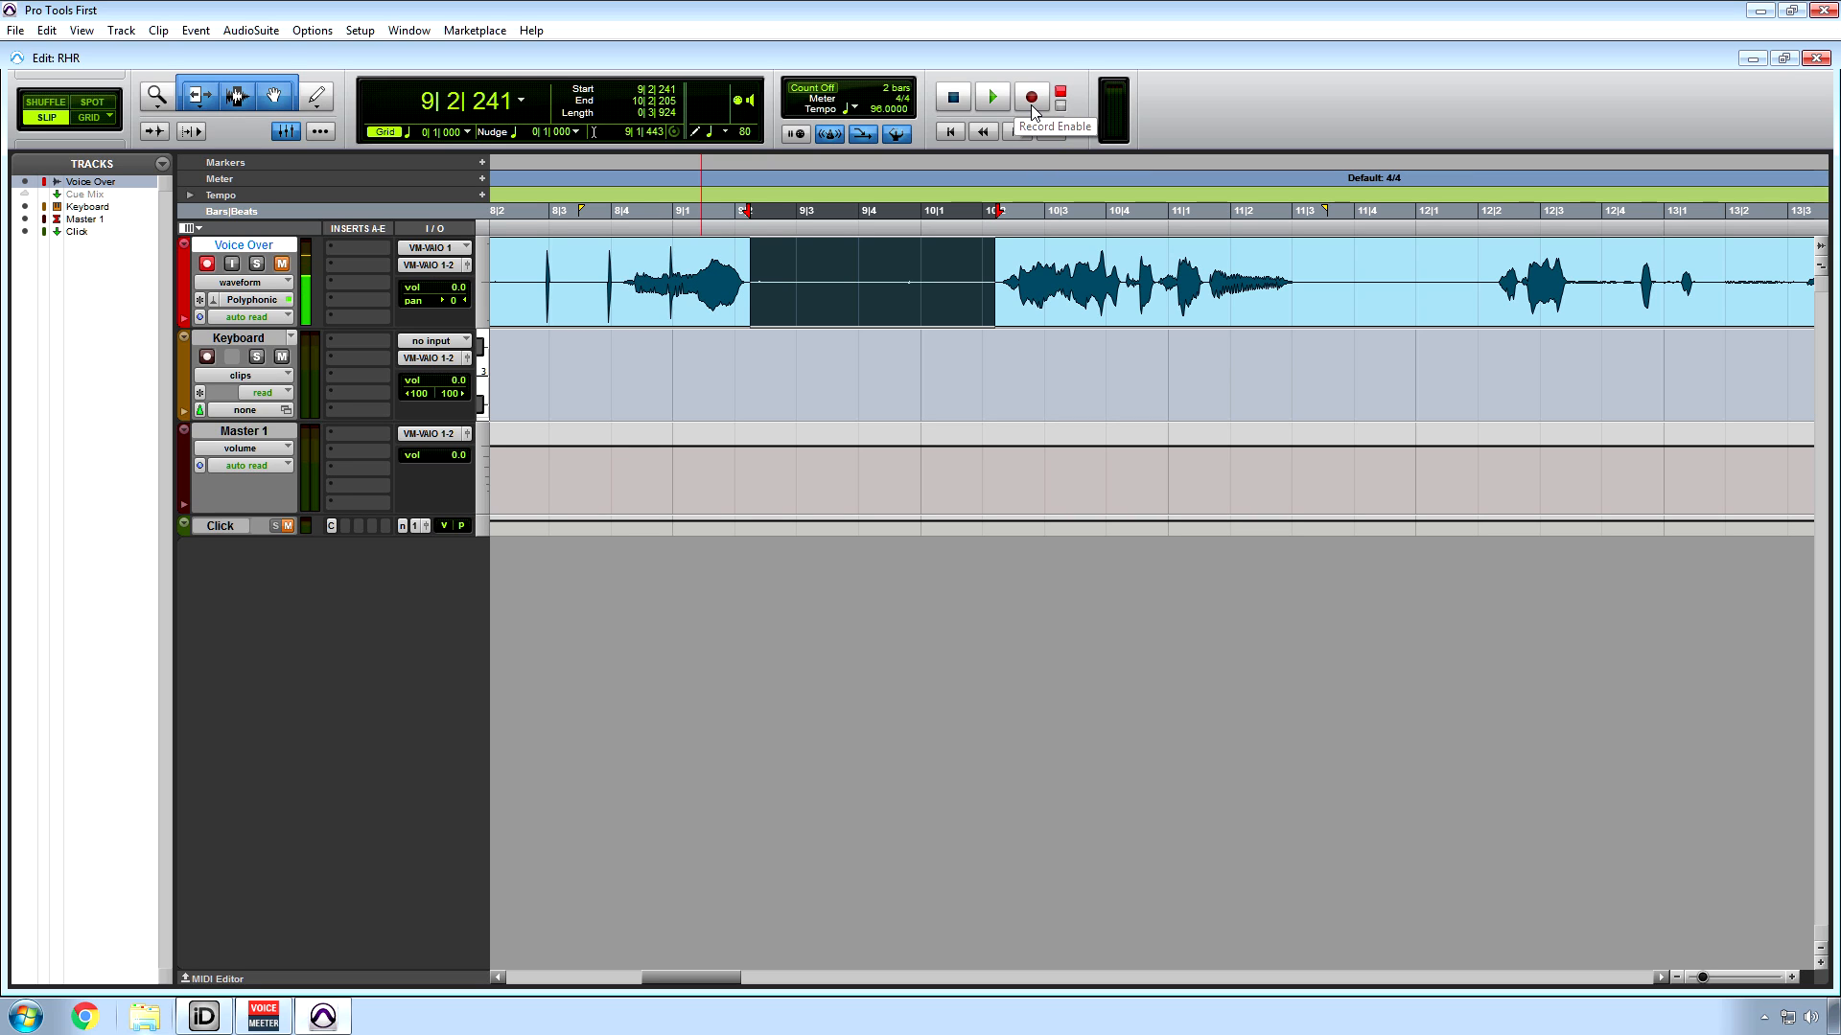
{"action": "right_click", "coordinate": [1034, 104]}
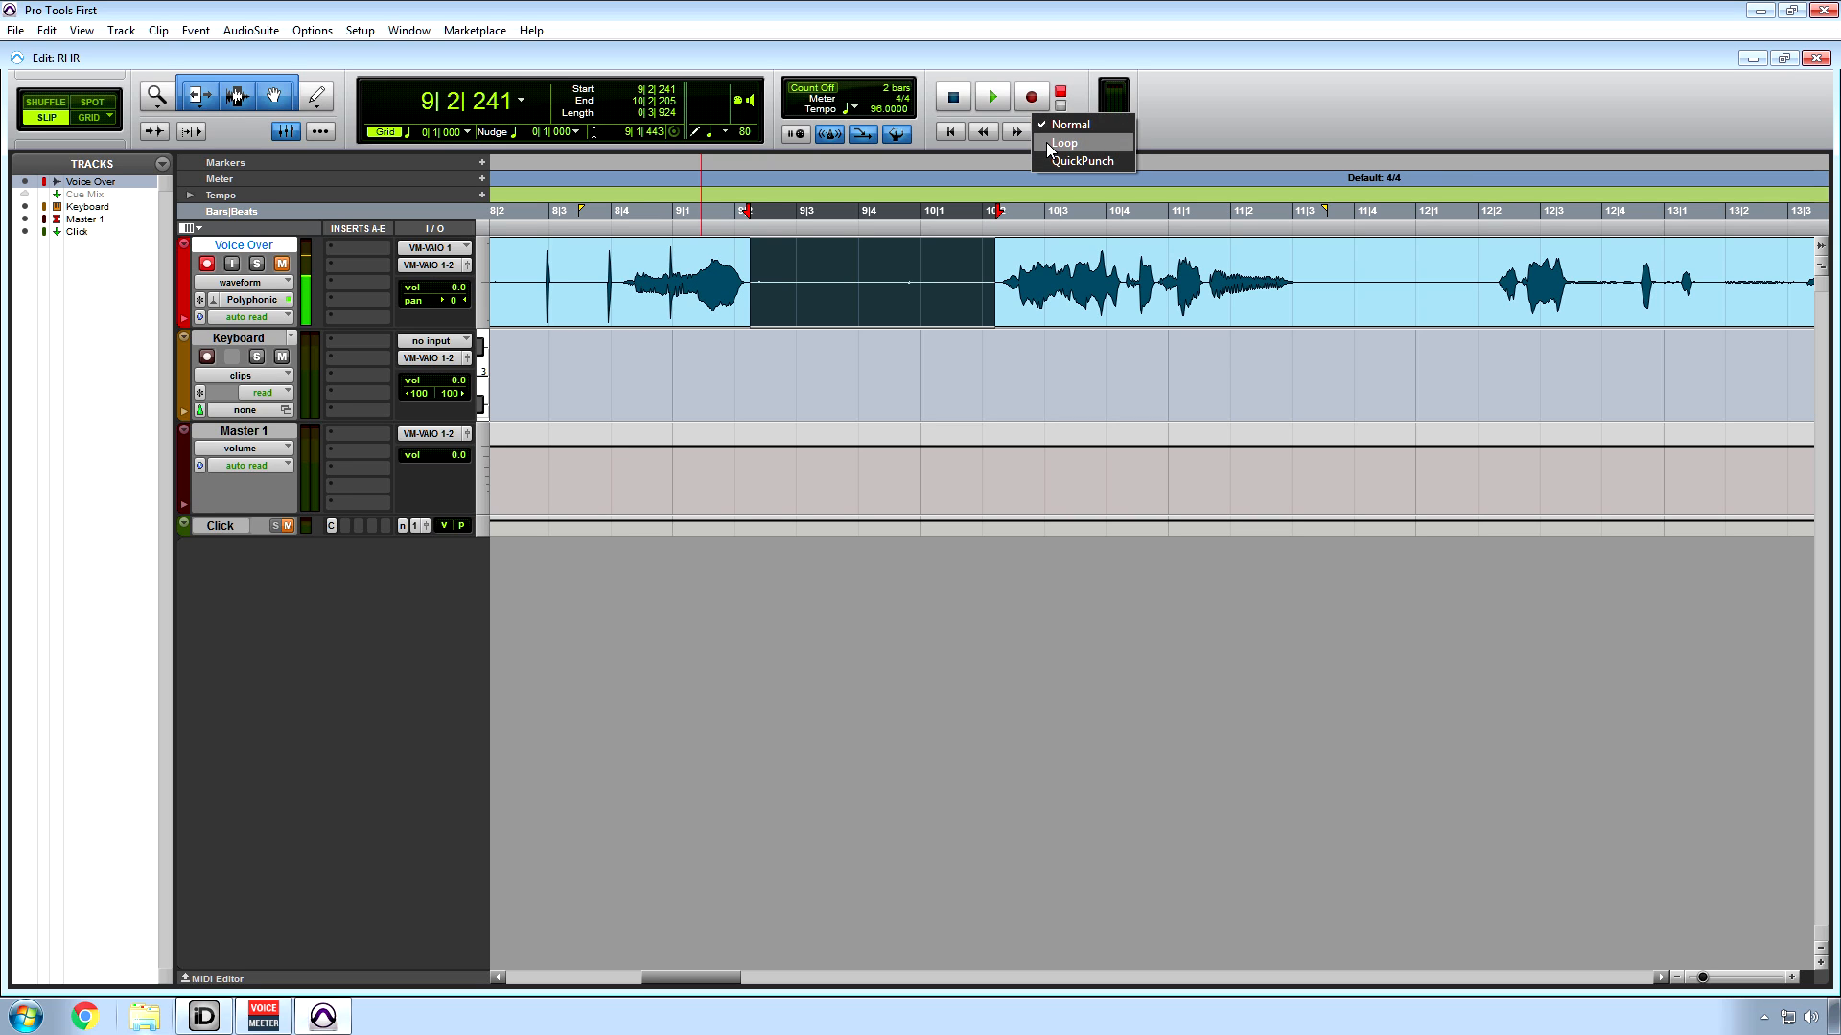
{"action": "left_click", "coordinate": [1045, 142]}
{"action": "left_click", "coordinate": [943, 316]}
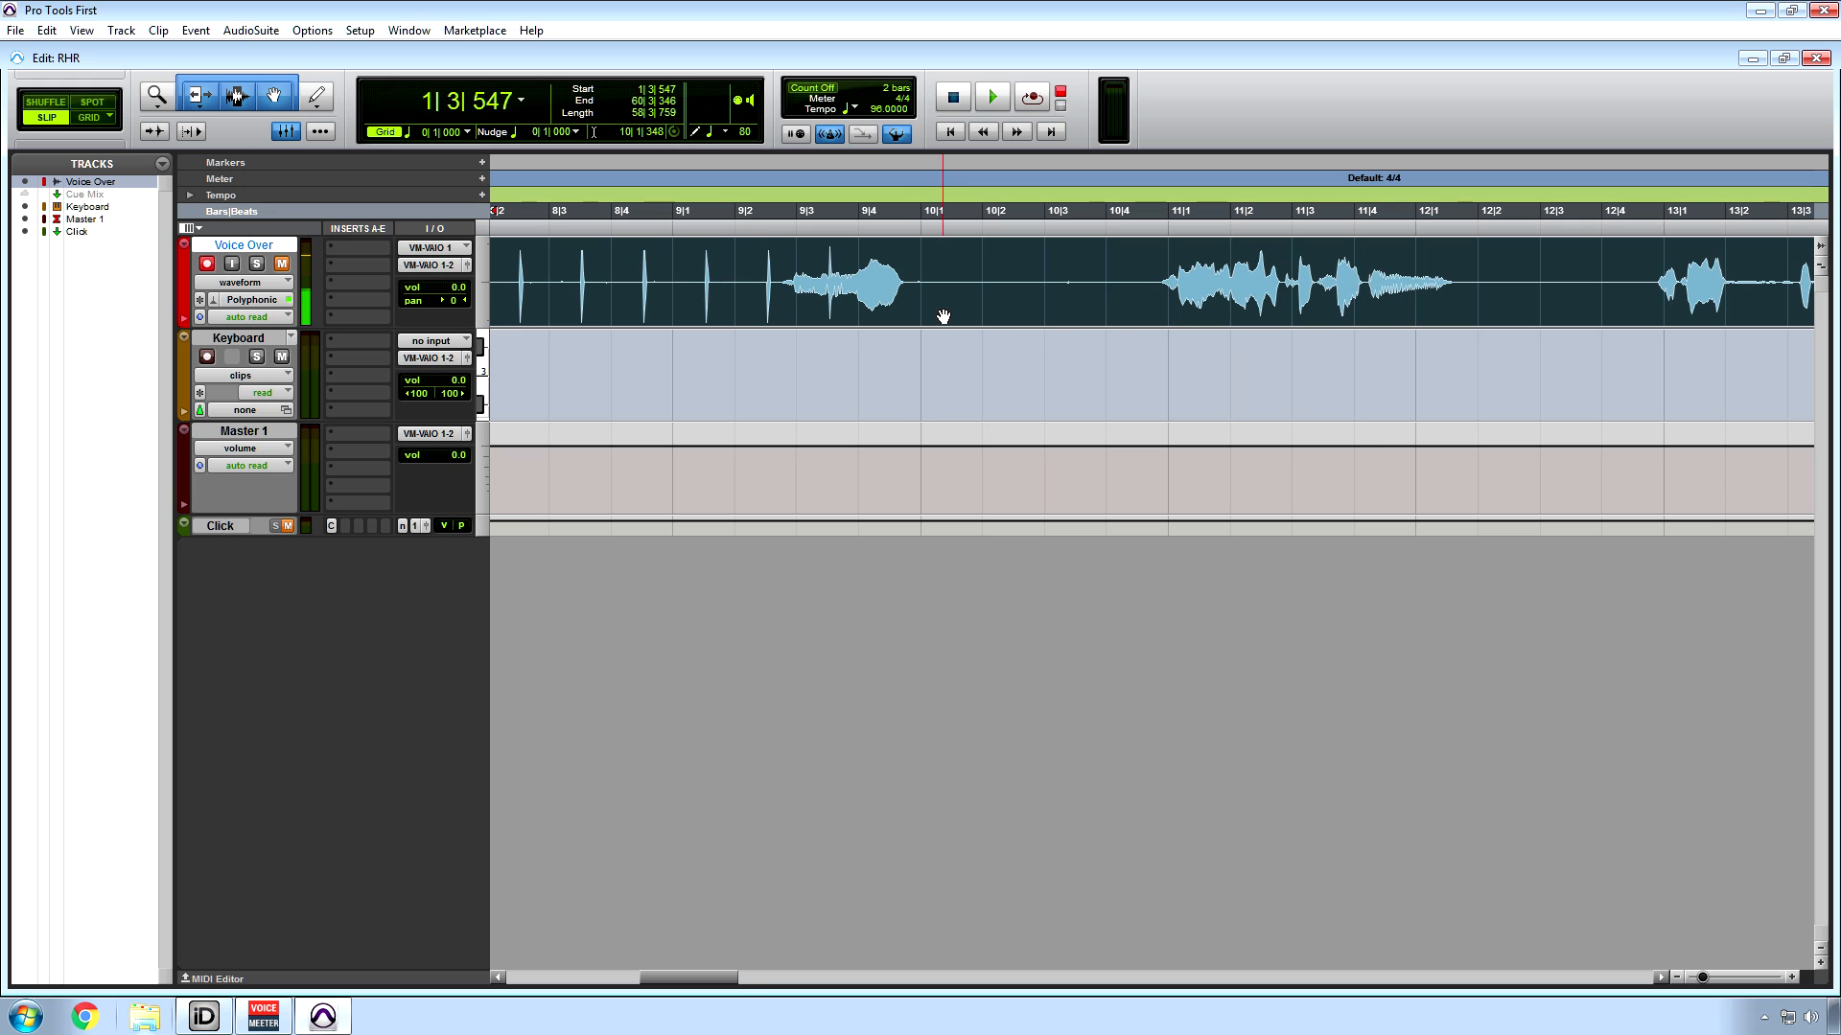
{"action": "left_click", "coordinate": [938, 297]}
{"action": "right_click", "coordinate": [1041, 104]}
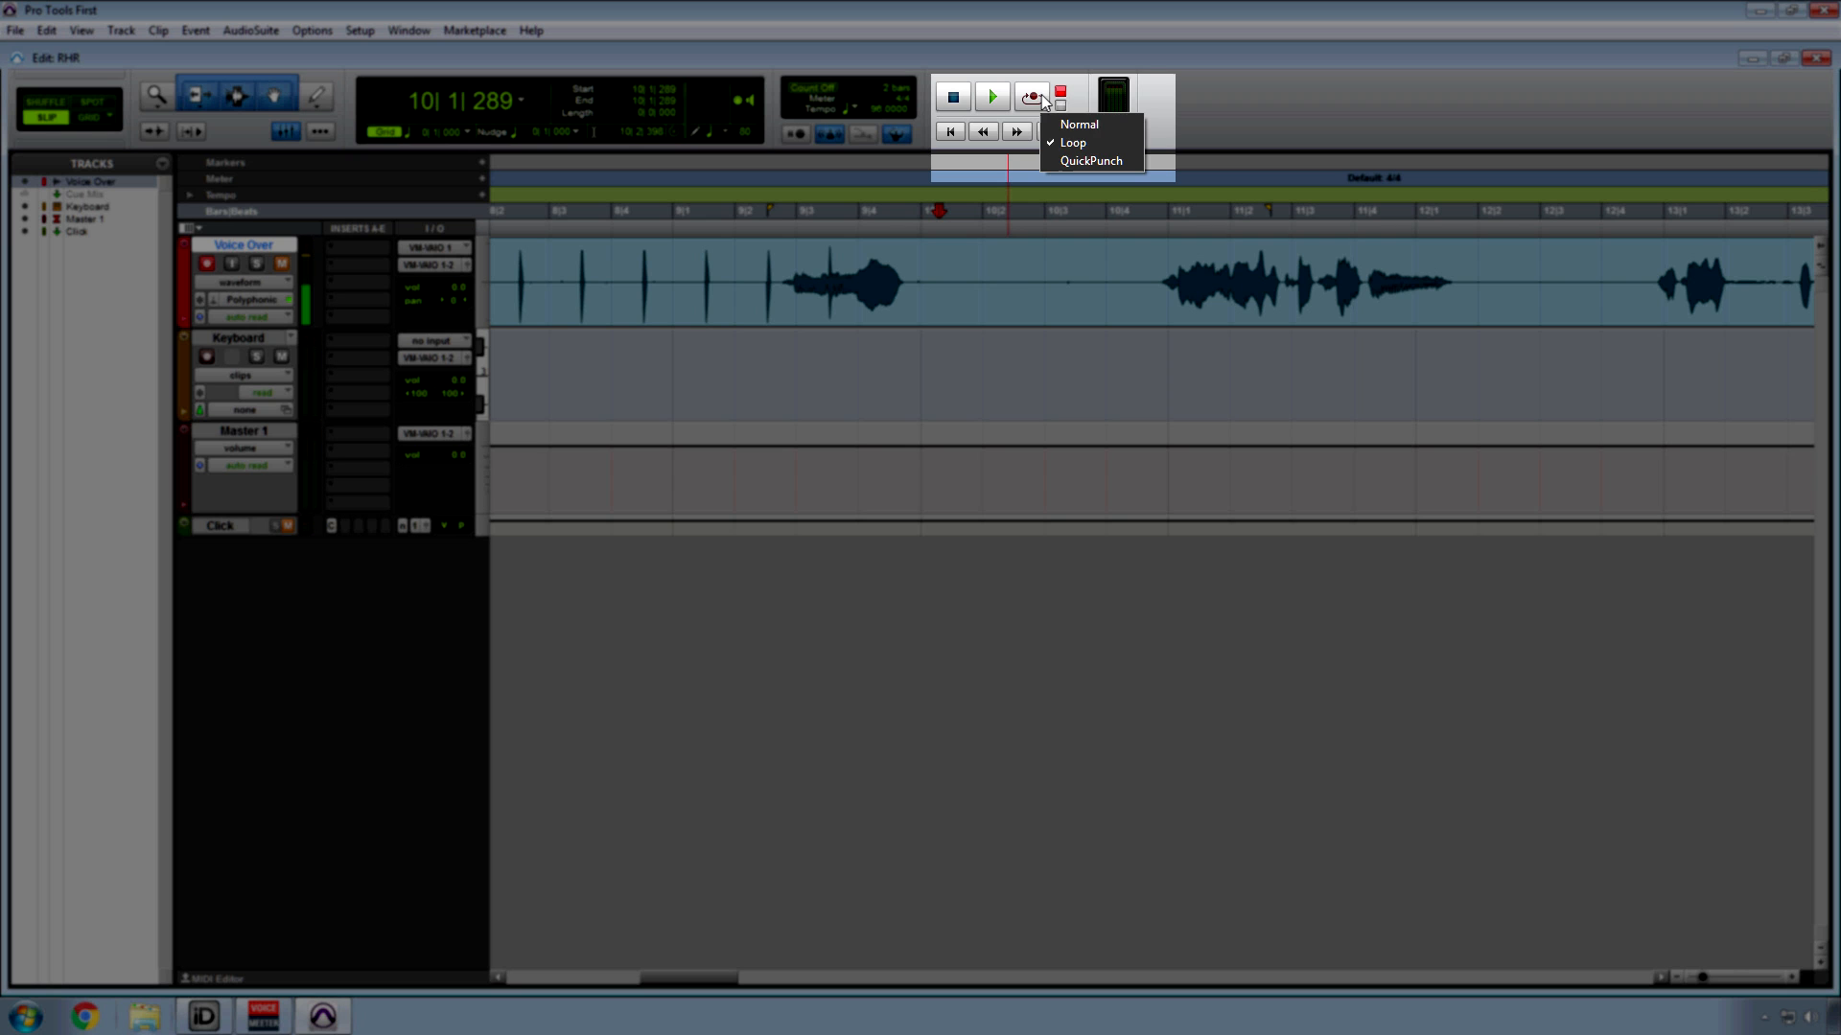
{"action": "left_click", "coordinate": [1064, 170]}
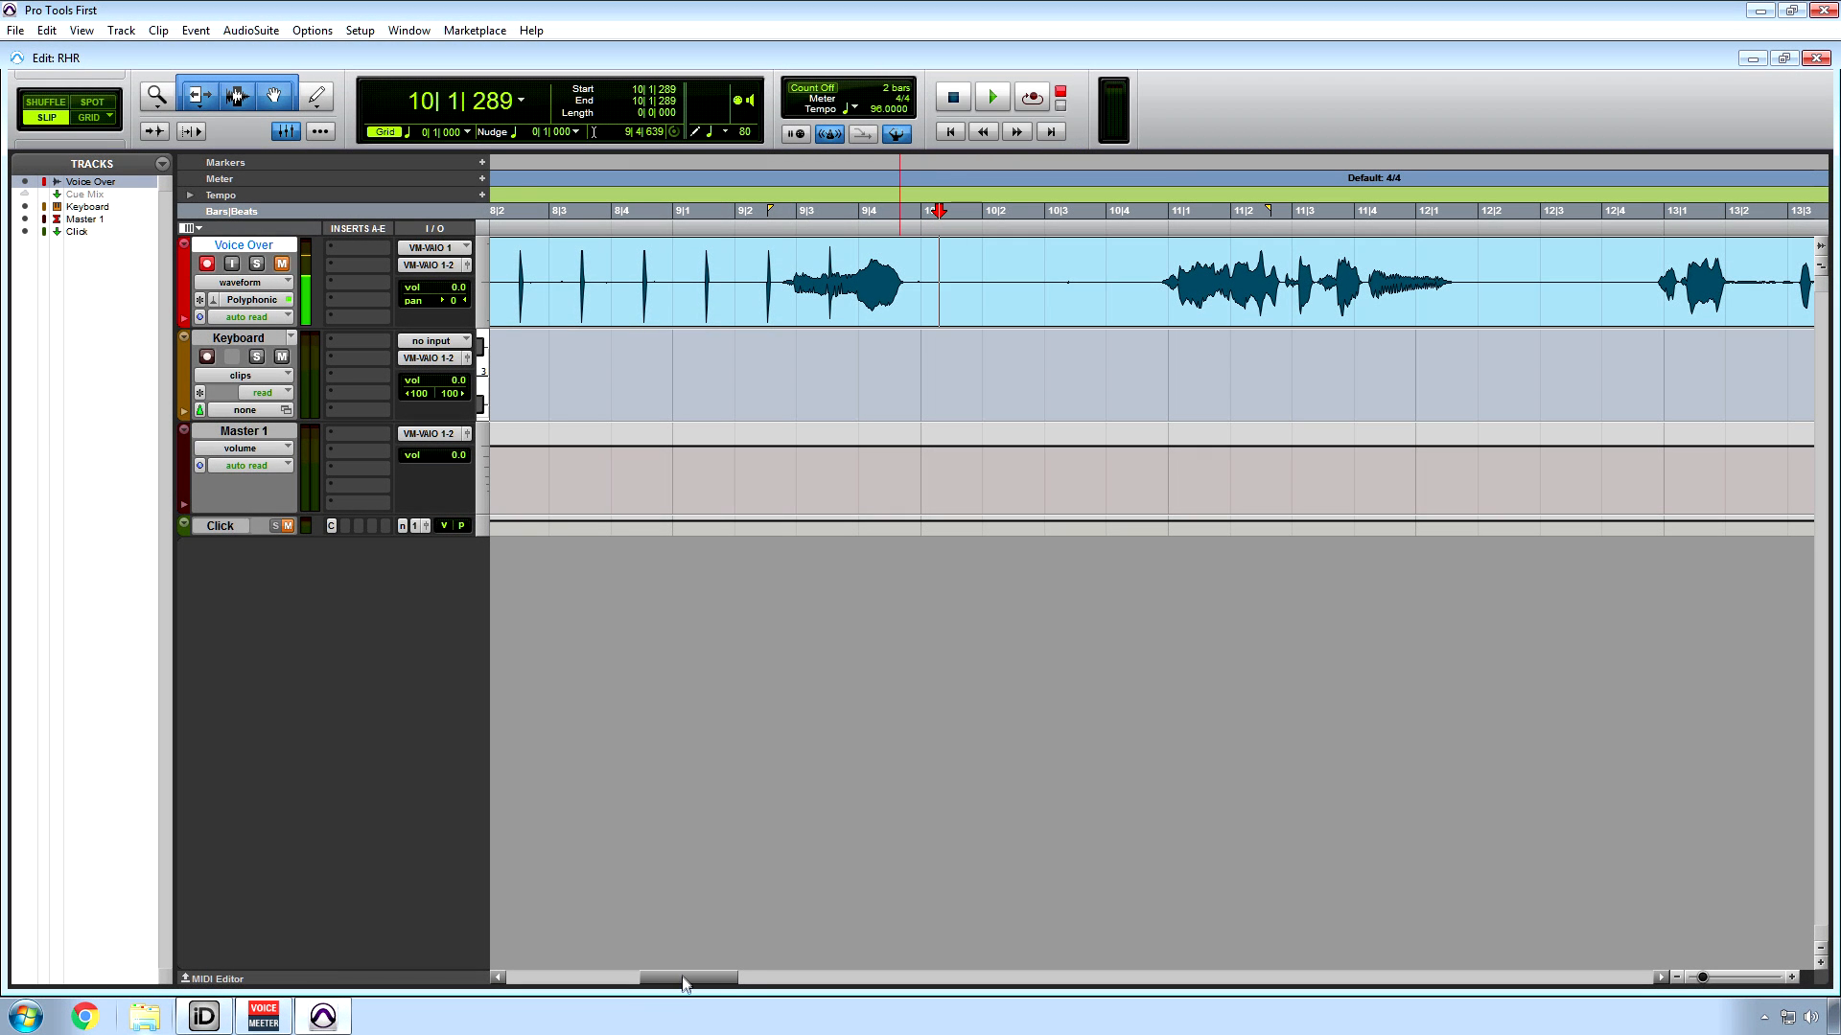
- Select the phrase on the Voice Over track from 14|1|666 to 15|2|651
{"action": "left_click_drag", "start_coordinate": [684, 982], "coordinate": [754, 944]}
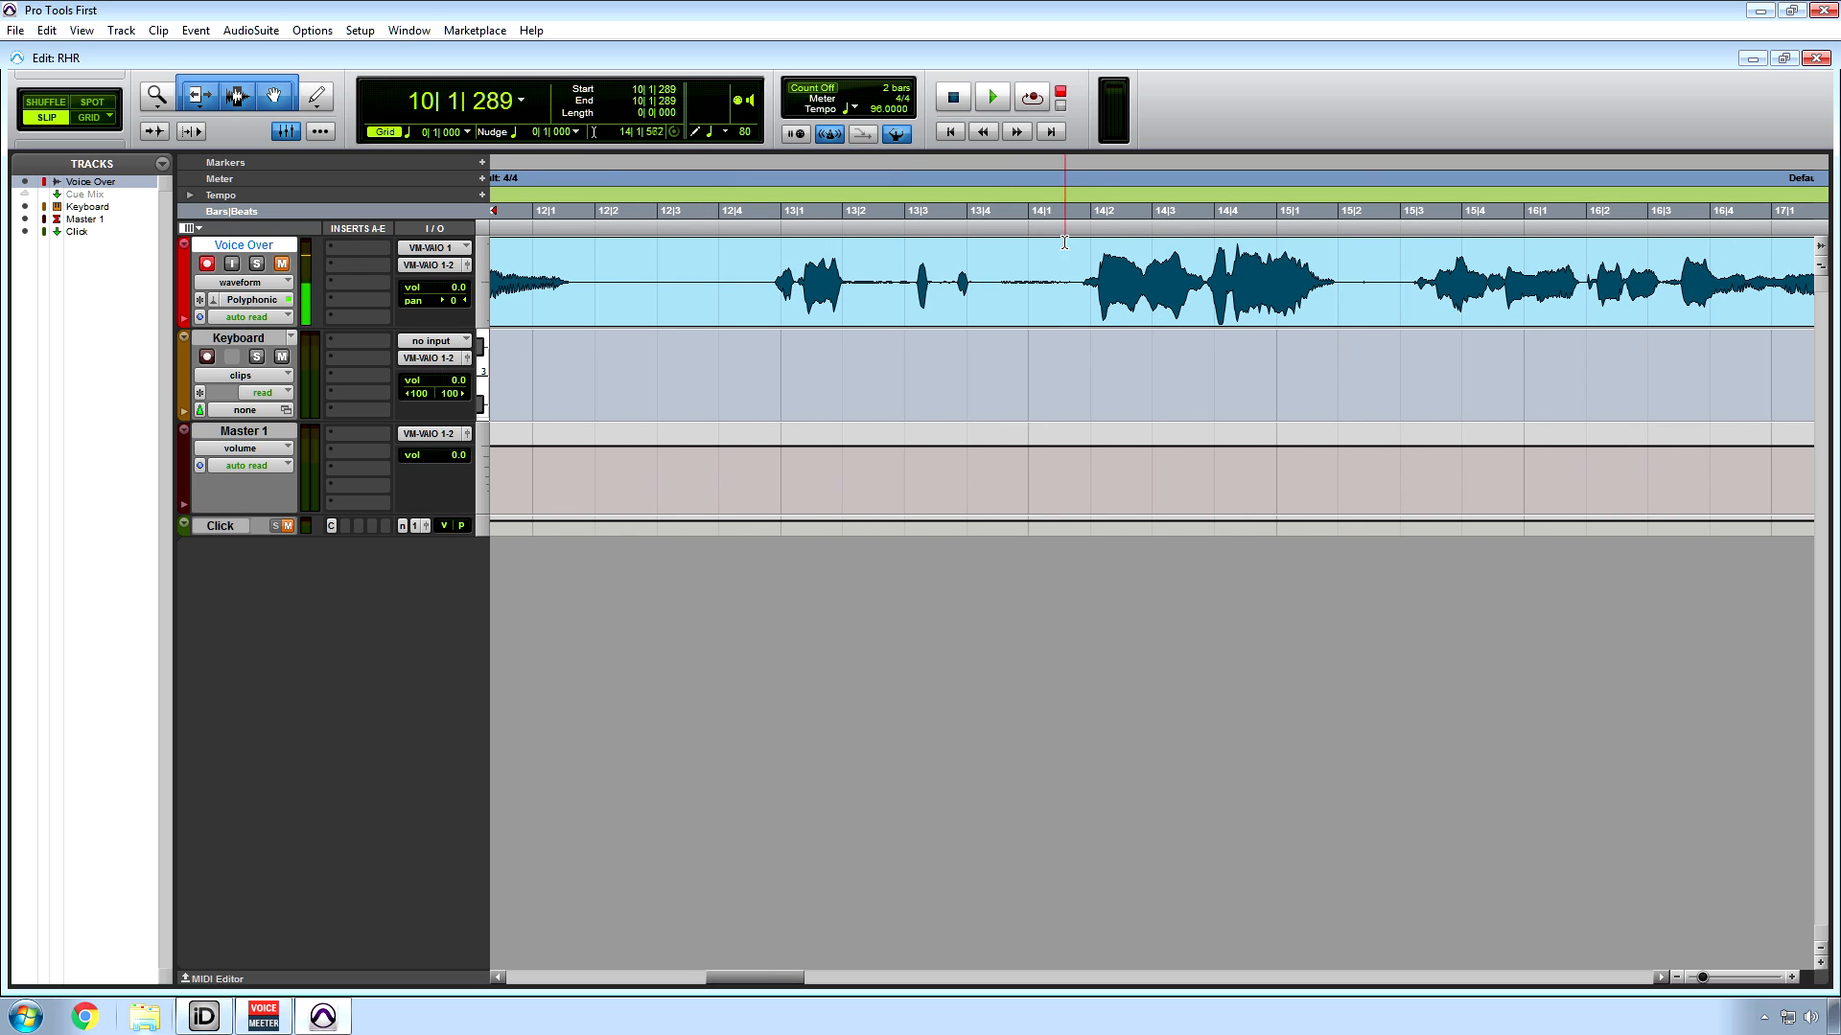
{"action": "left_click", "coordinate": [1379, 251]}
{"action": "left_click_drag", "start_coordinate": [1380, 251], "coordinate": [1071, 247]}
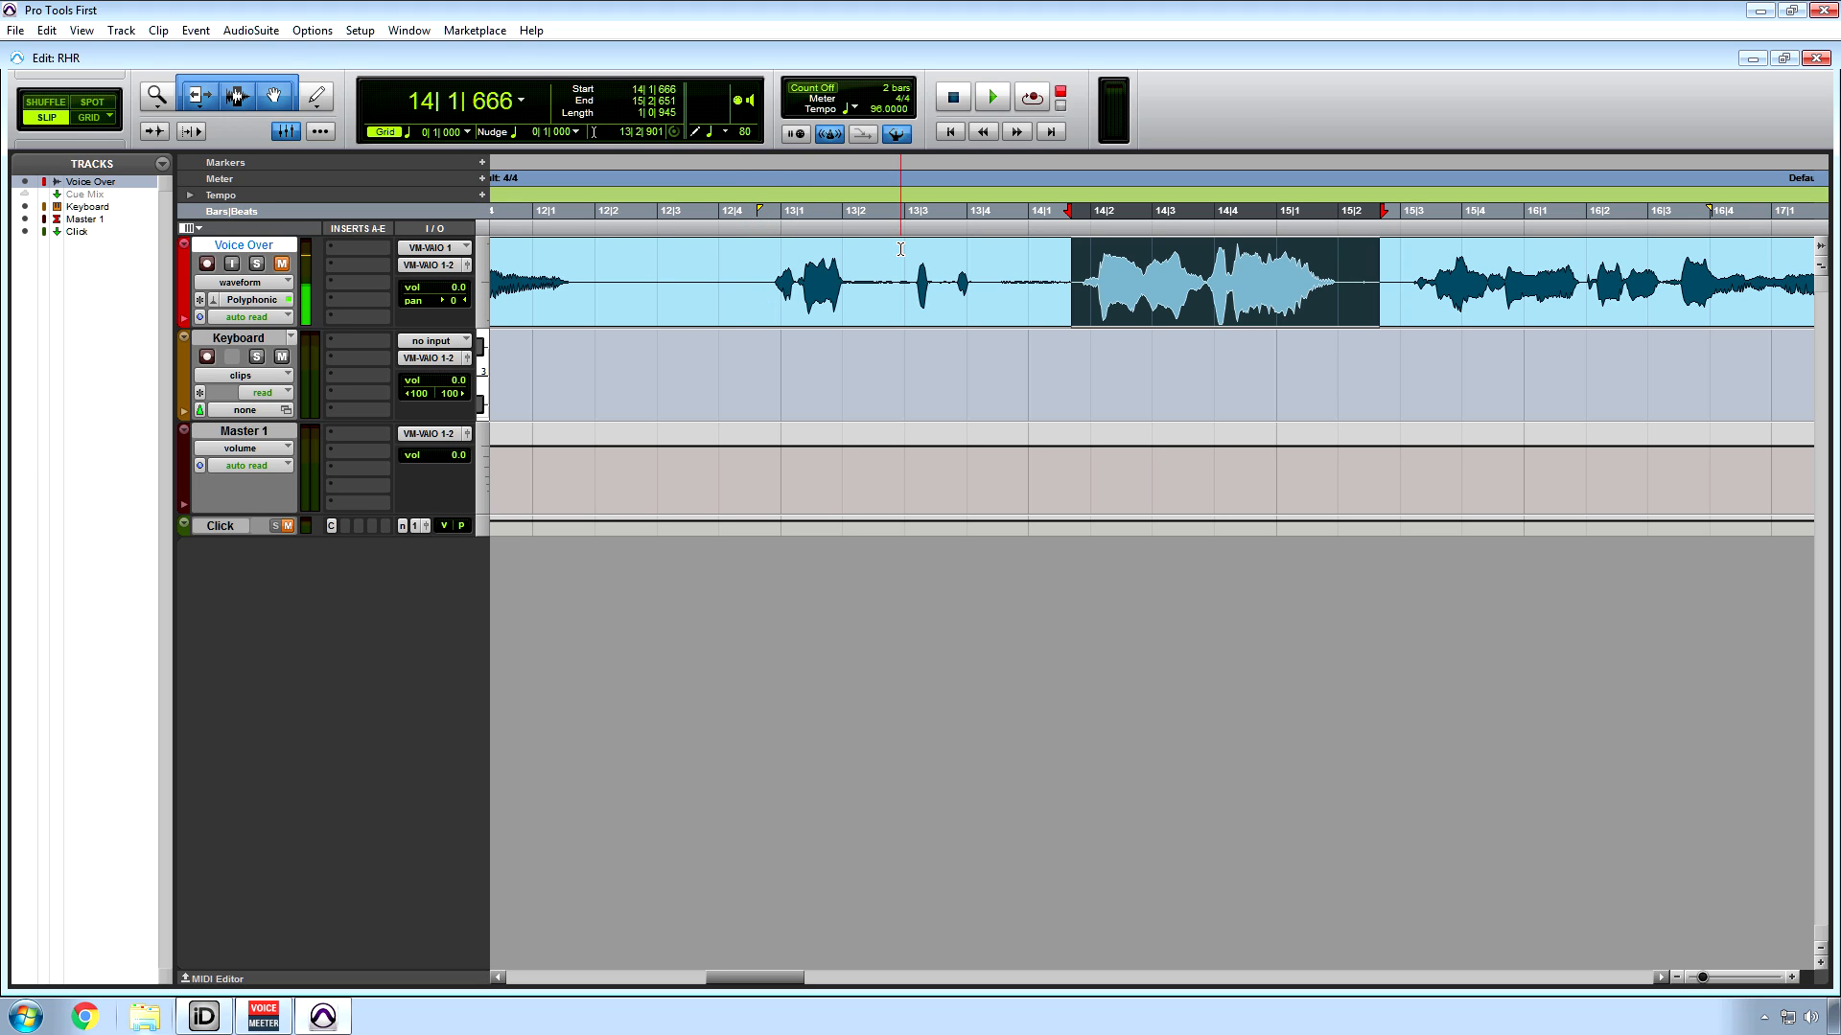
- Loop record several takes over the selected Voice Over range and stop the recording
{"action": "left_click", "coordinate": [1019, 104]}
{"action": "left_click", "coordinate": [993, 104]}
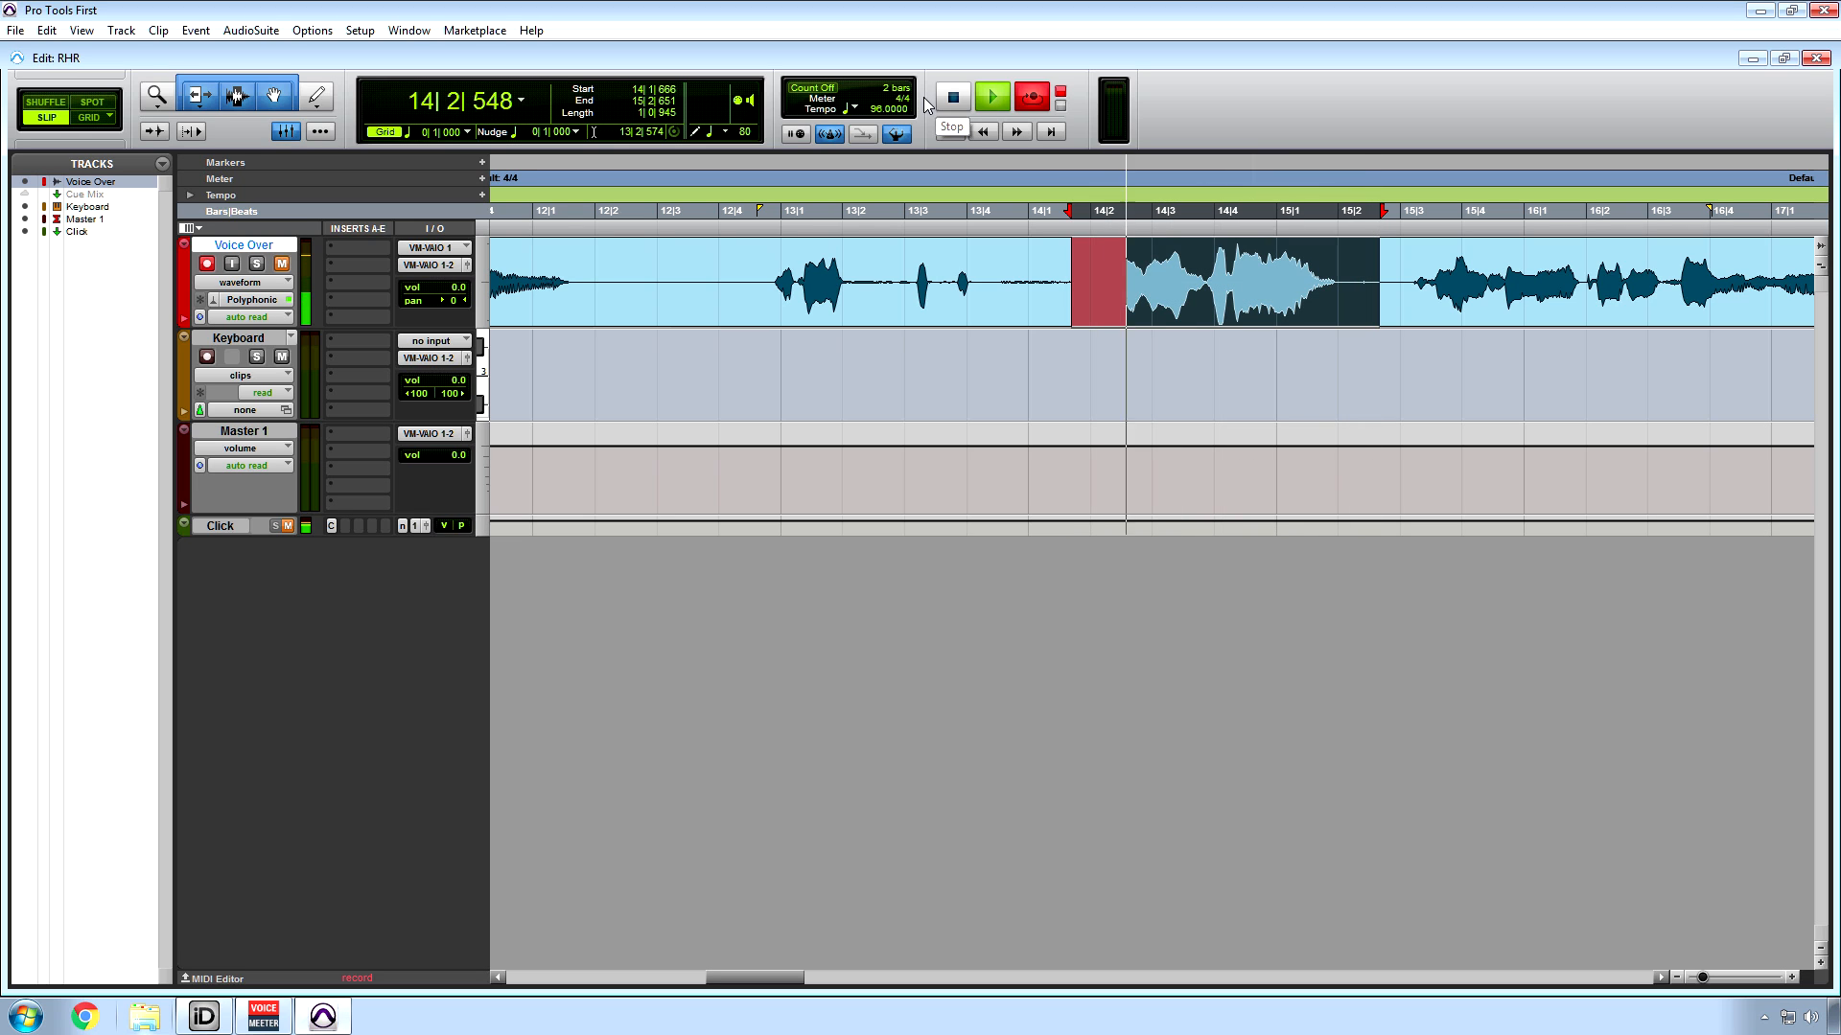
{"action": "left_click", "coordinate": [952, 96]}
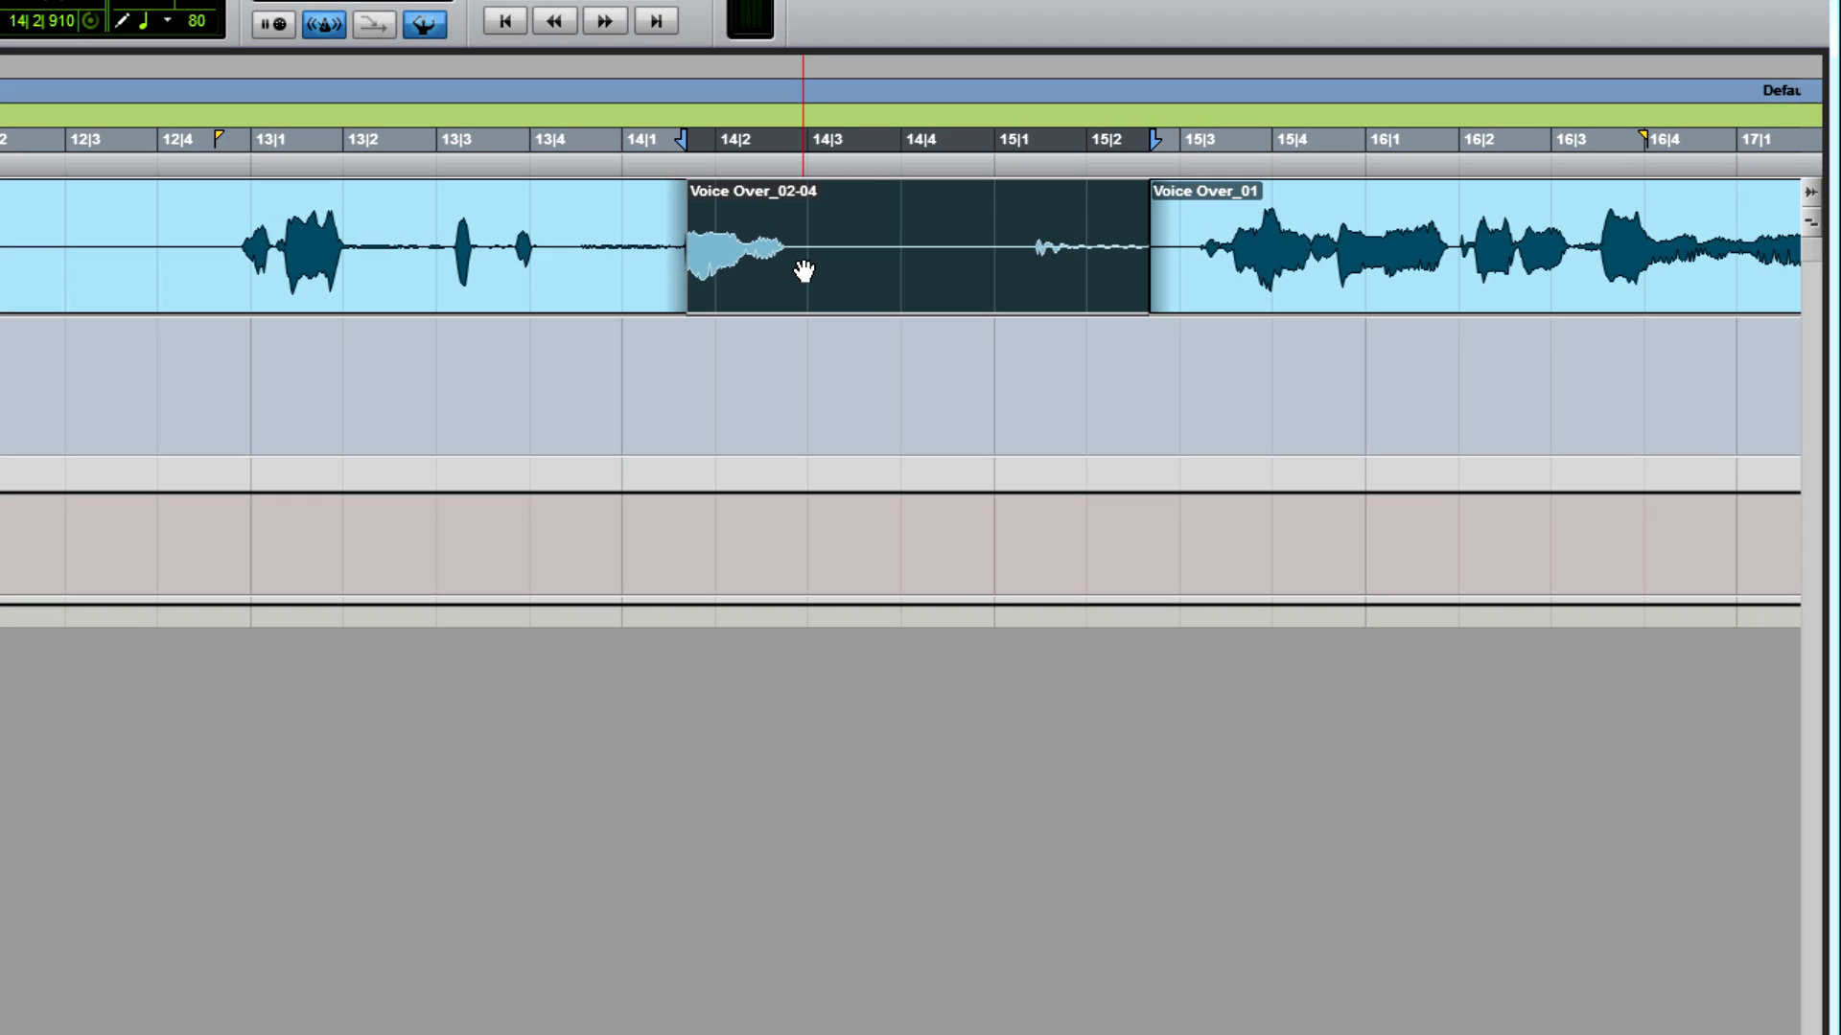
- Replace the loop-recorded clip Voice Over_02-04 with its matching alternate Voice Over_02-01
{"action": "left_click", "coordinate": [815, 214]}
{"action": "right_click", "coordinate": [815, 214]}
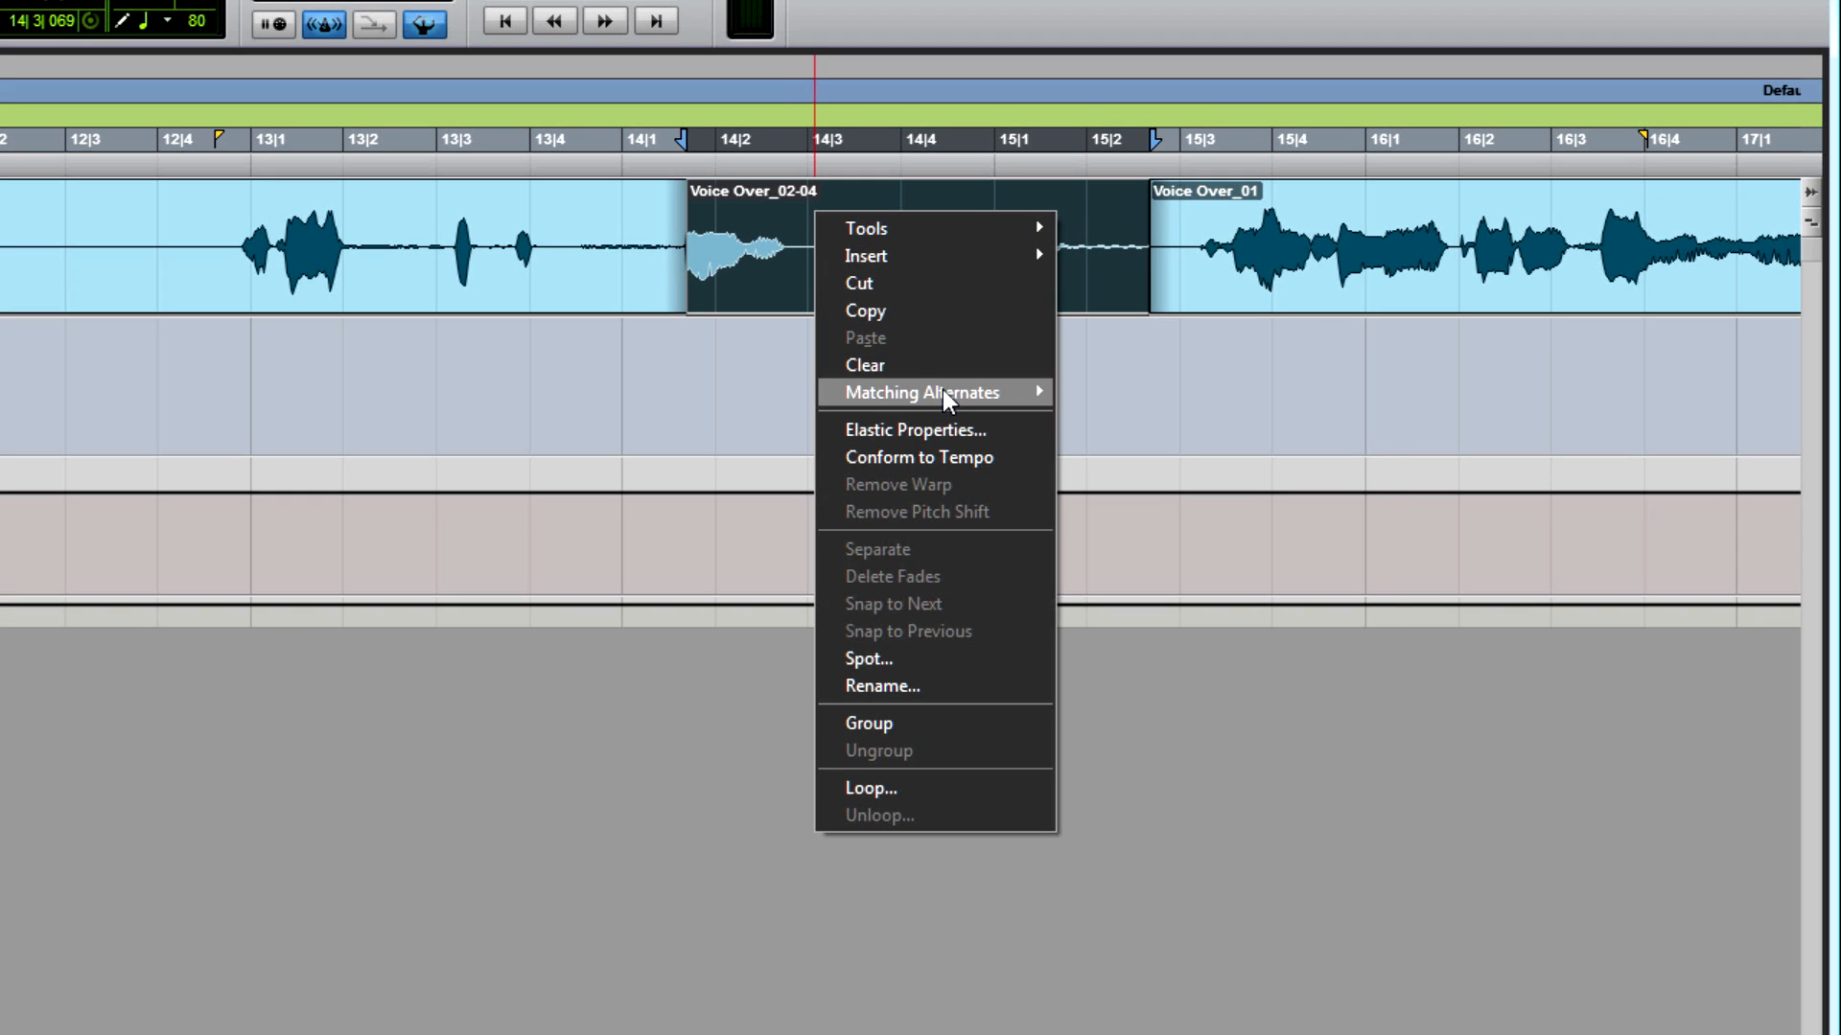
{"action": "mouse_move", "coordinate": [948, 399]}
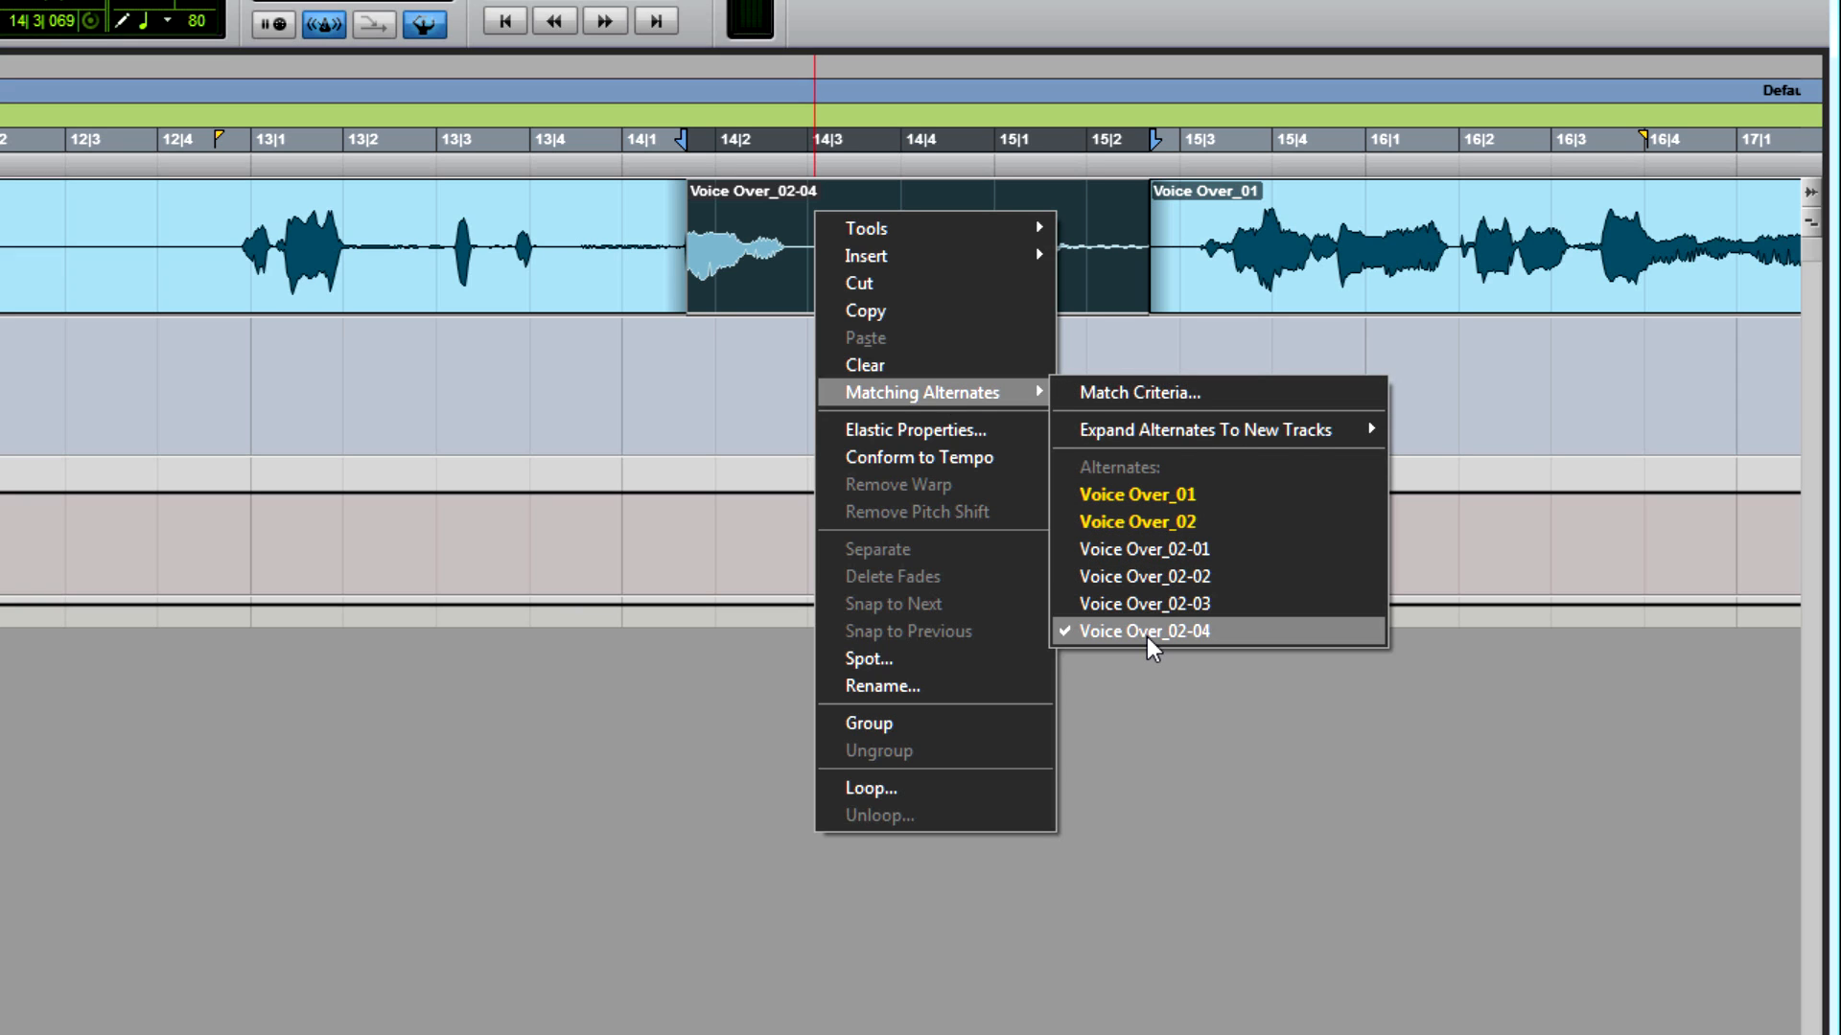
{"action": "left_click", "coordinate": [1164, 551]}
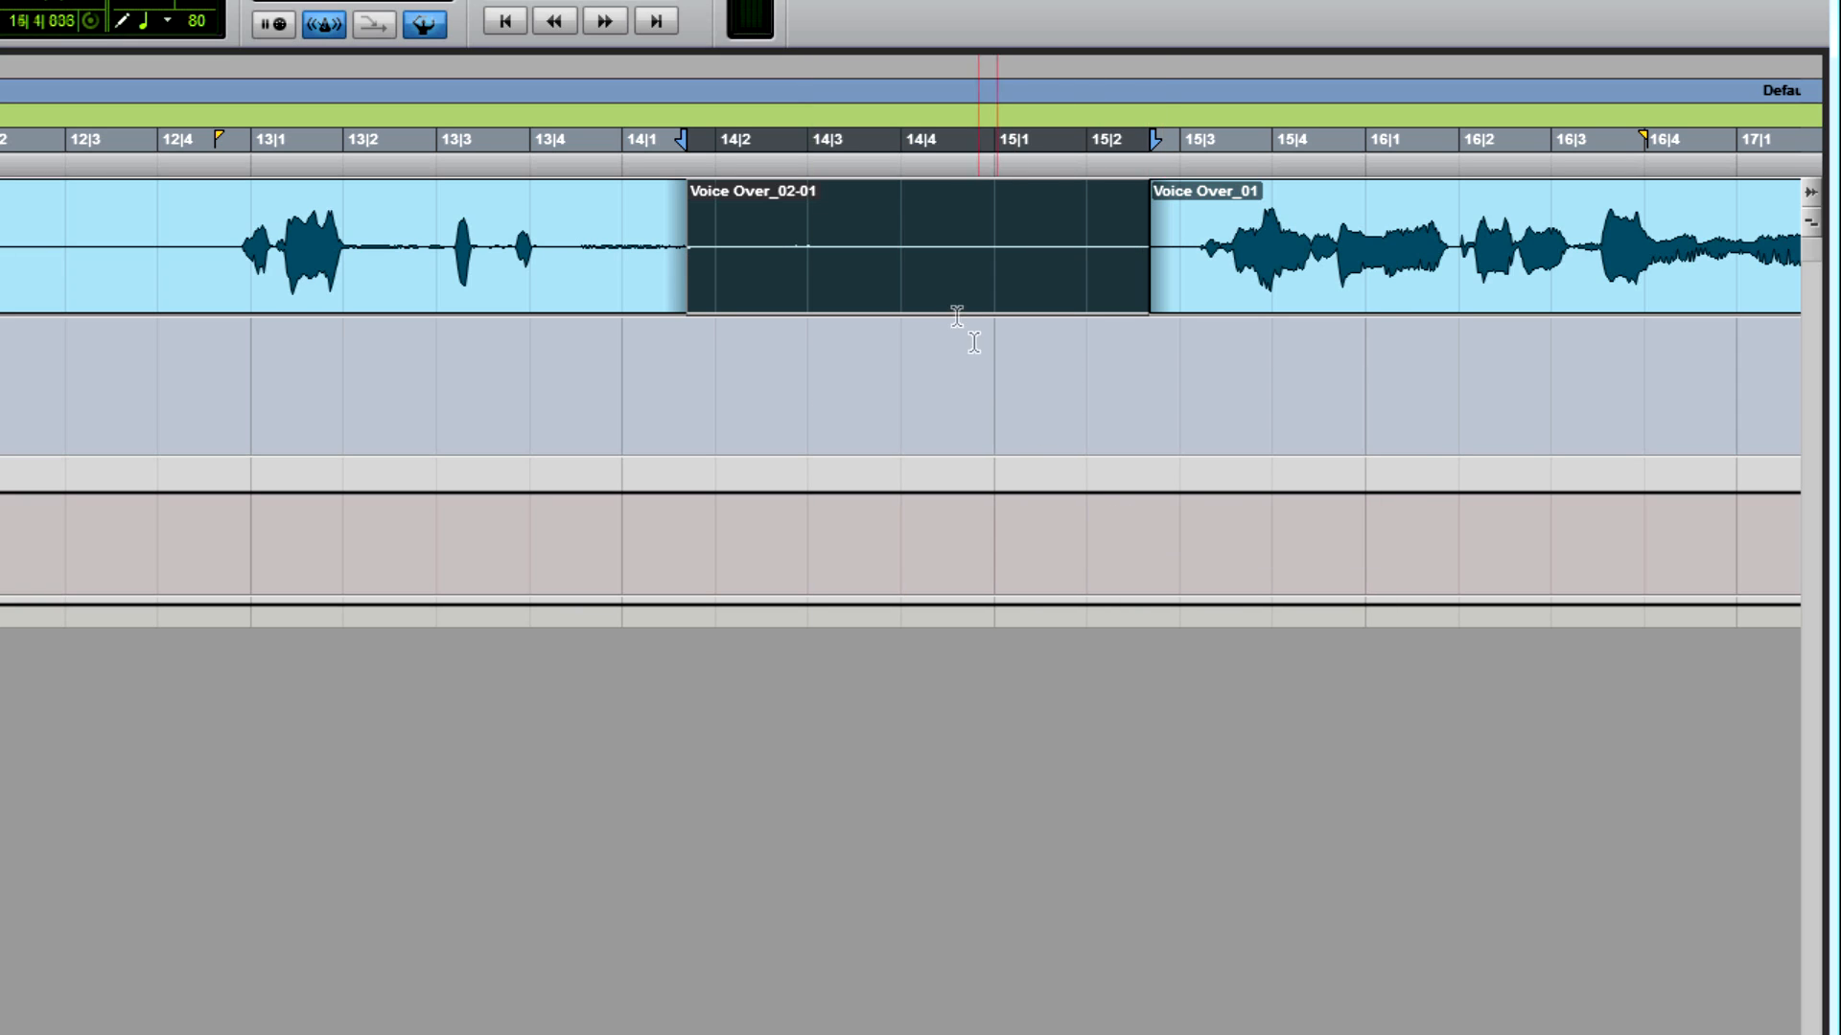
- Replace the selected clip Voice Over_02-01 on the Voice Over track with its matching alternate Voice Over_02-02
{"action": "right_click", "coordinate": [823, 271]}
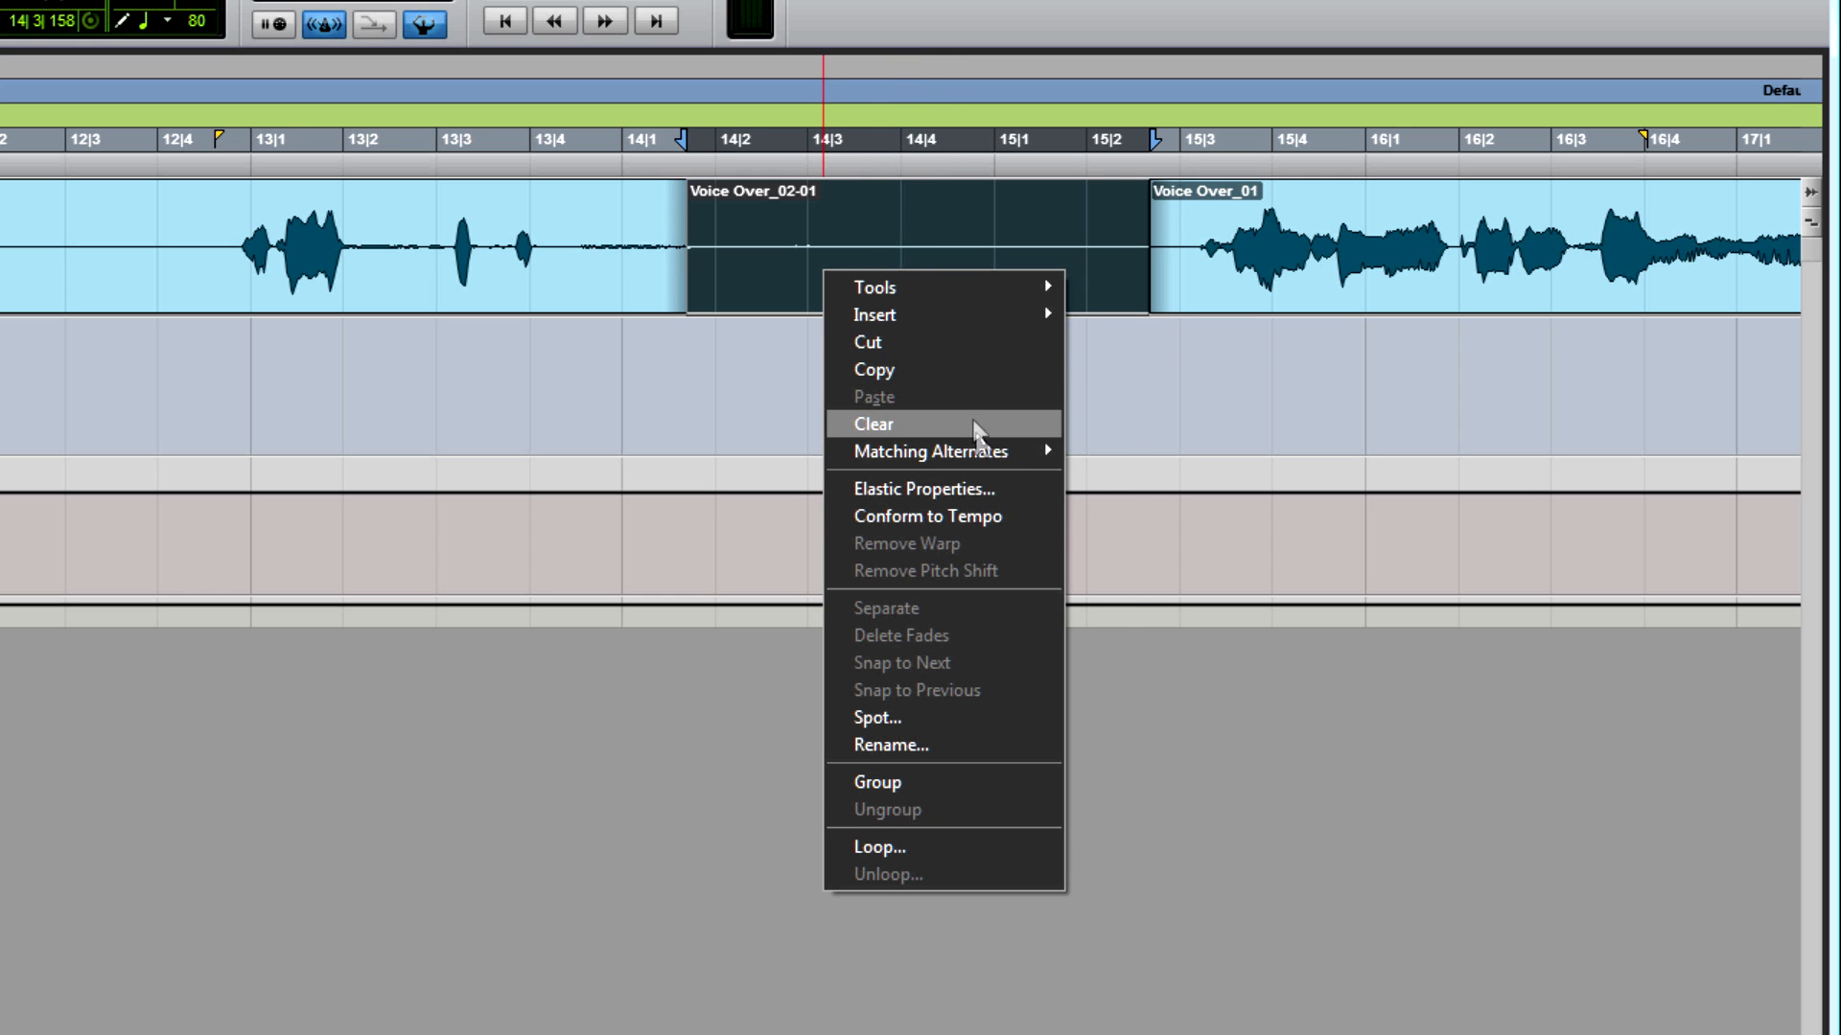
{"action": "right_click", "coordinate": [802, 222]}
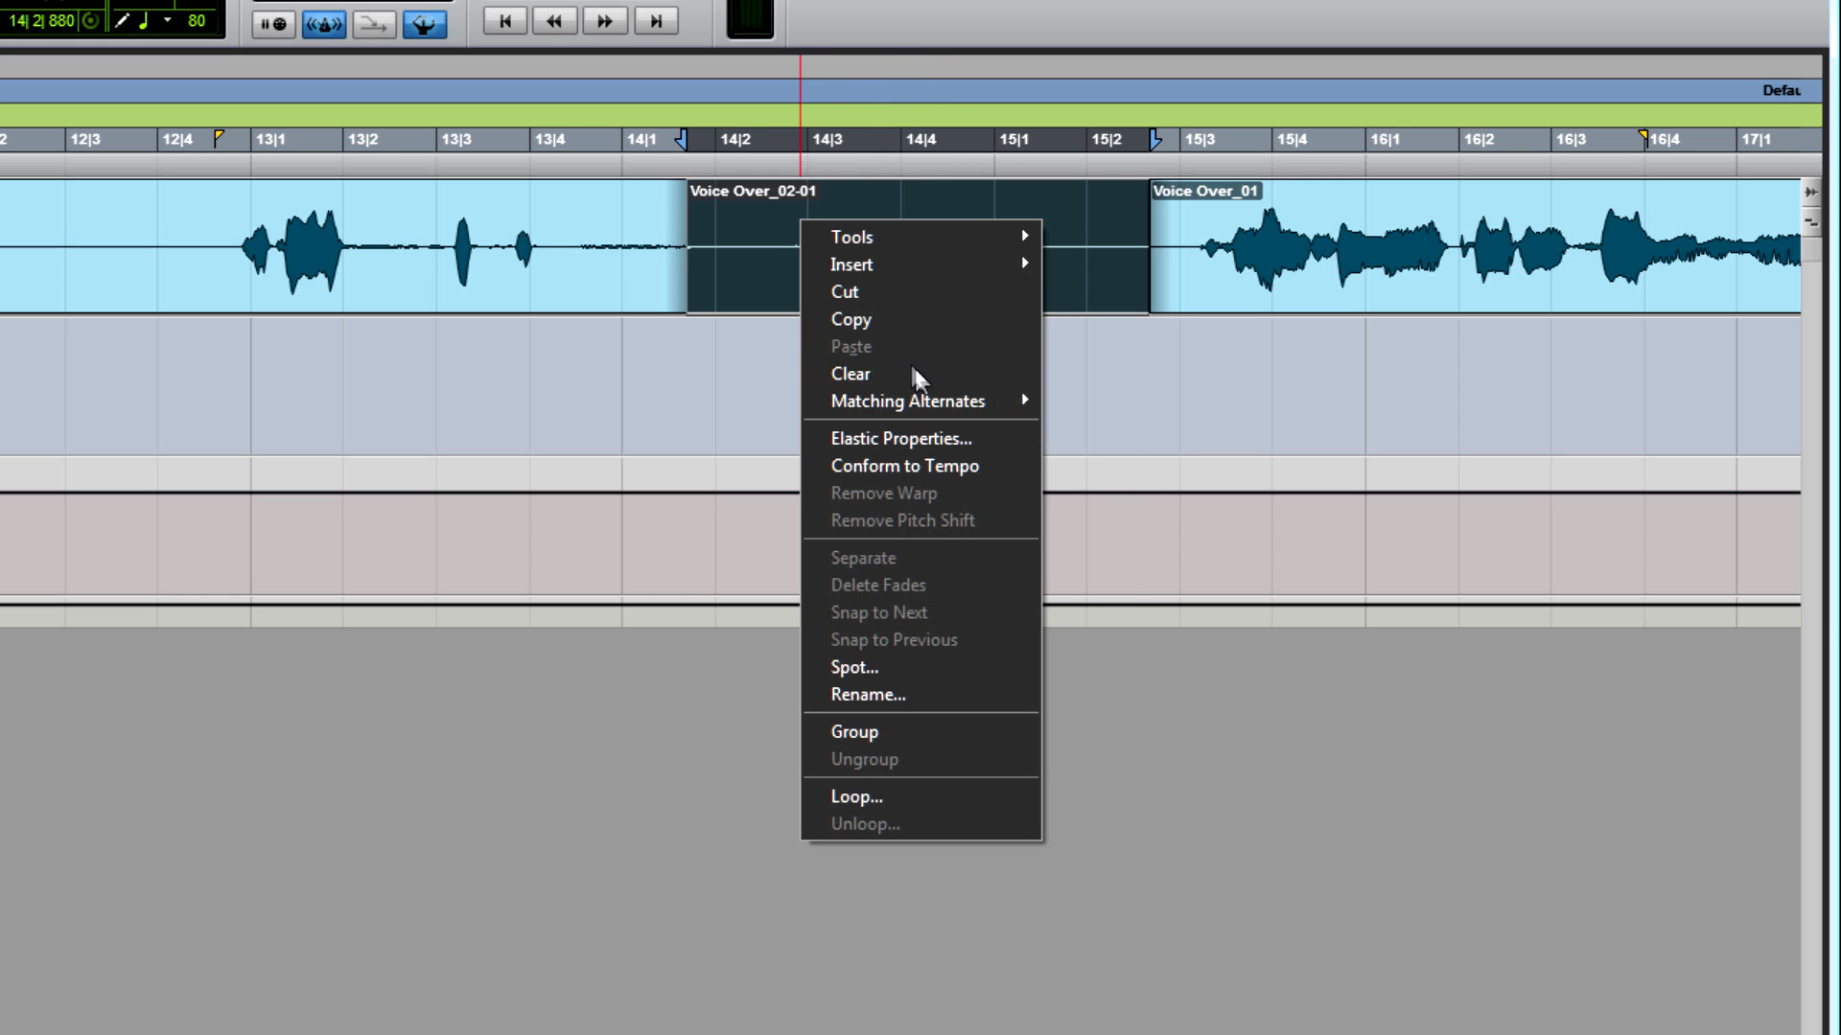
{"action": "left_click", "coordinate": [1120, 586]}
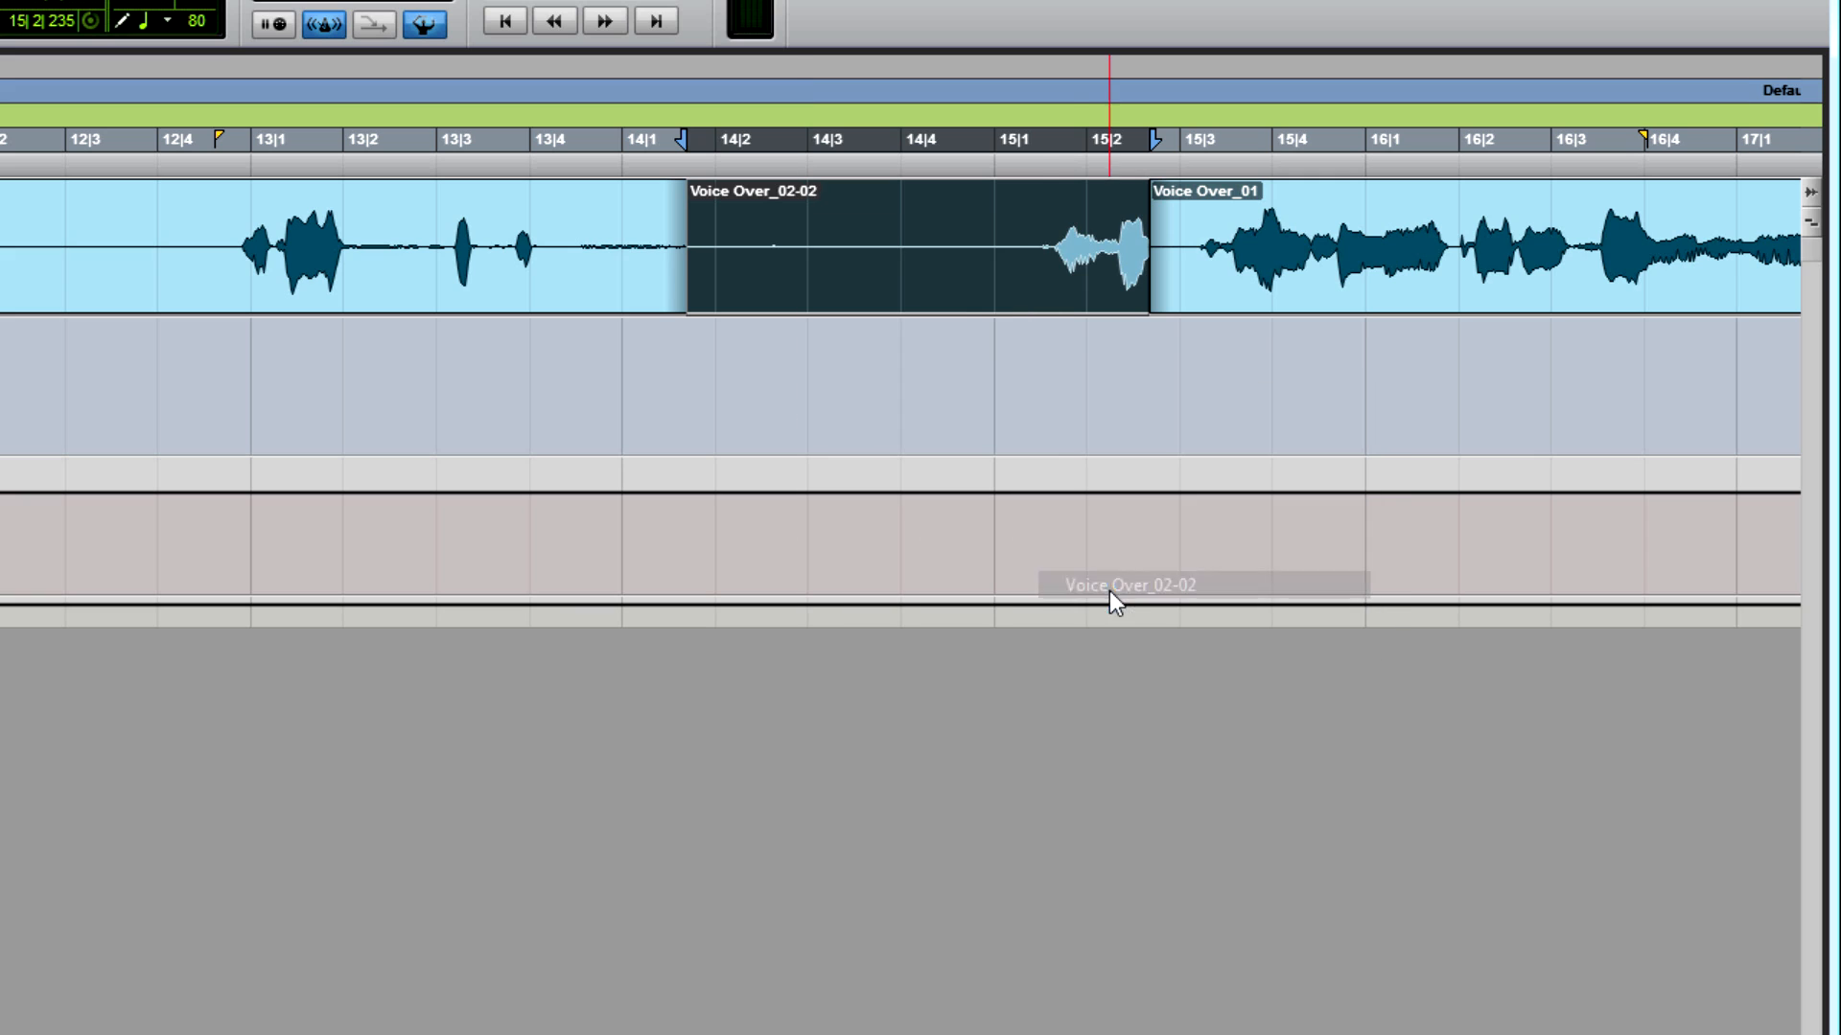
- Swap the selected clip Voice Over_02-02 for its matching alternate take Voice Over_02-03
{"action": "right_click", "coordinate": [842, 220]}
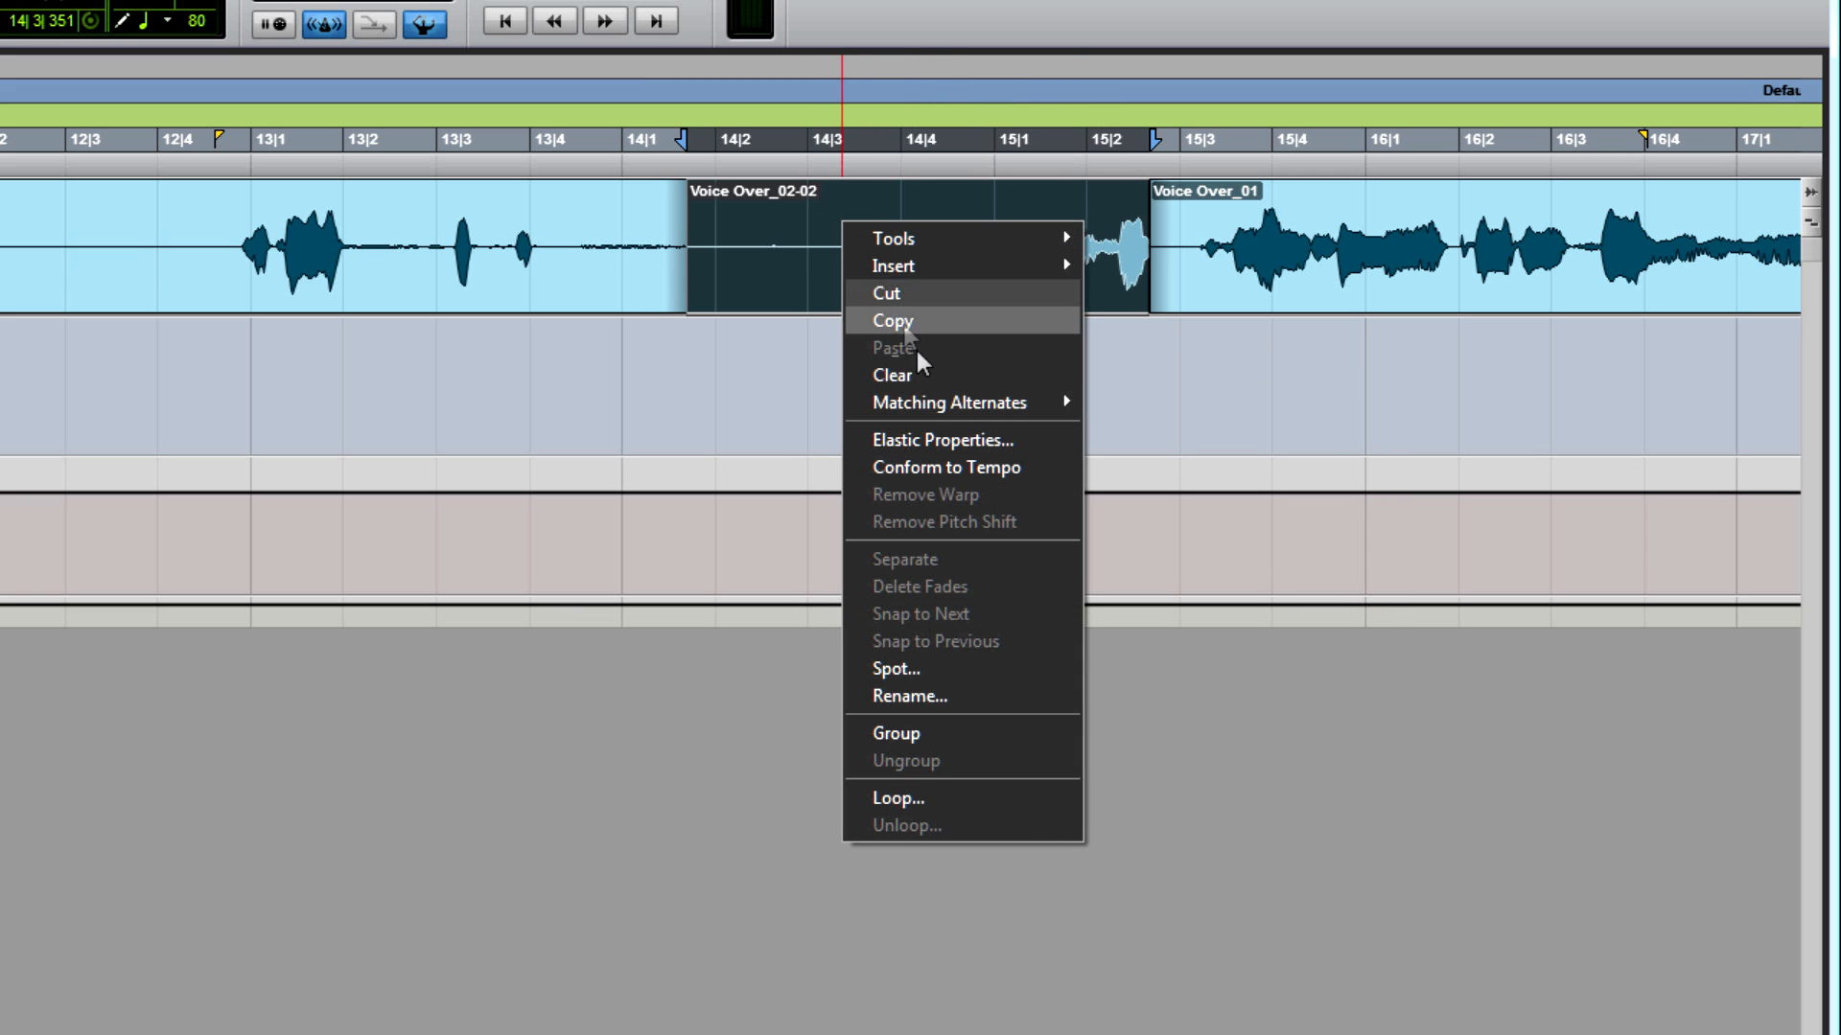
{"action": "mouse_move", "coordinate": [957, 402]}
{"action": "left_click", "coordinate": [1171, 614]}
{"action": "right_click", "coordinate": [791, 267]}
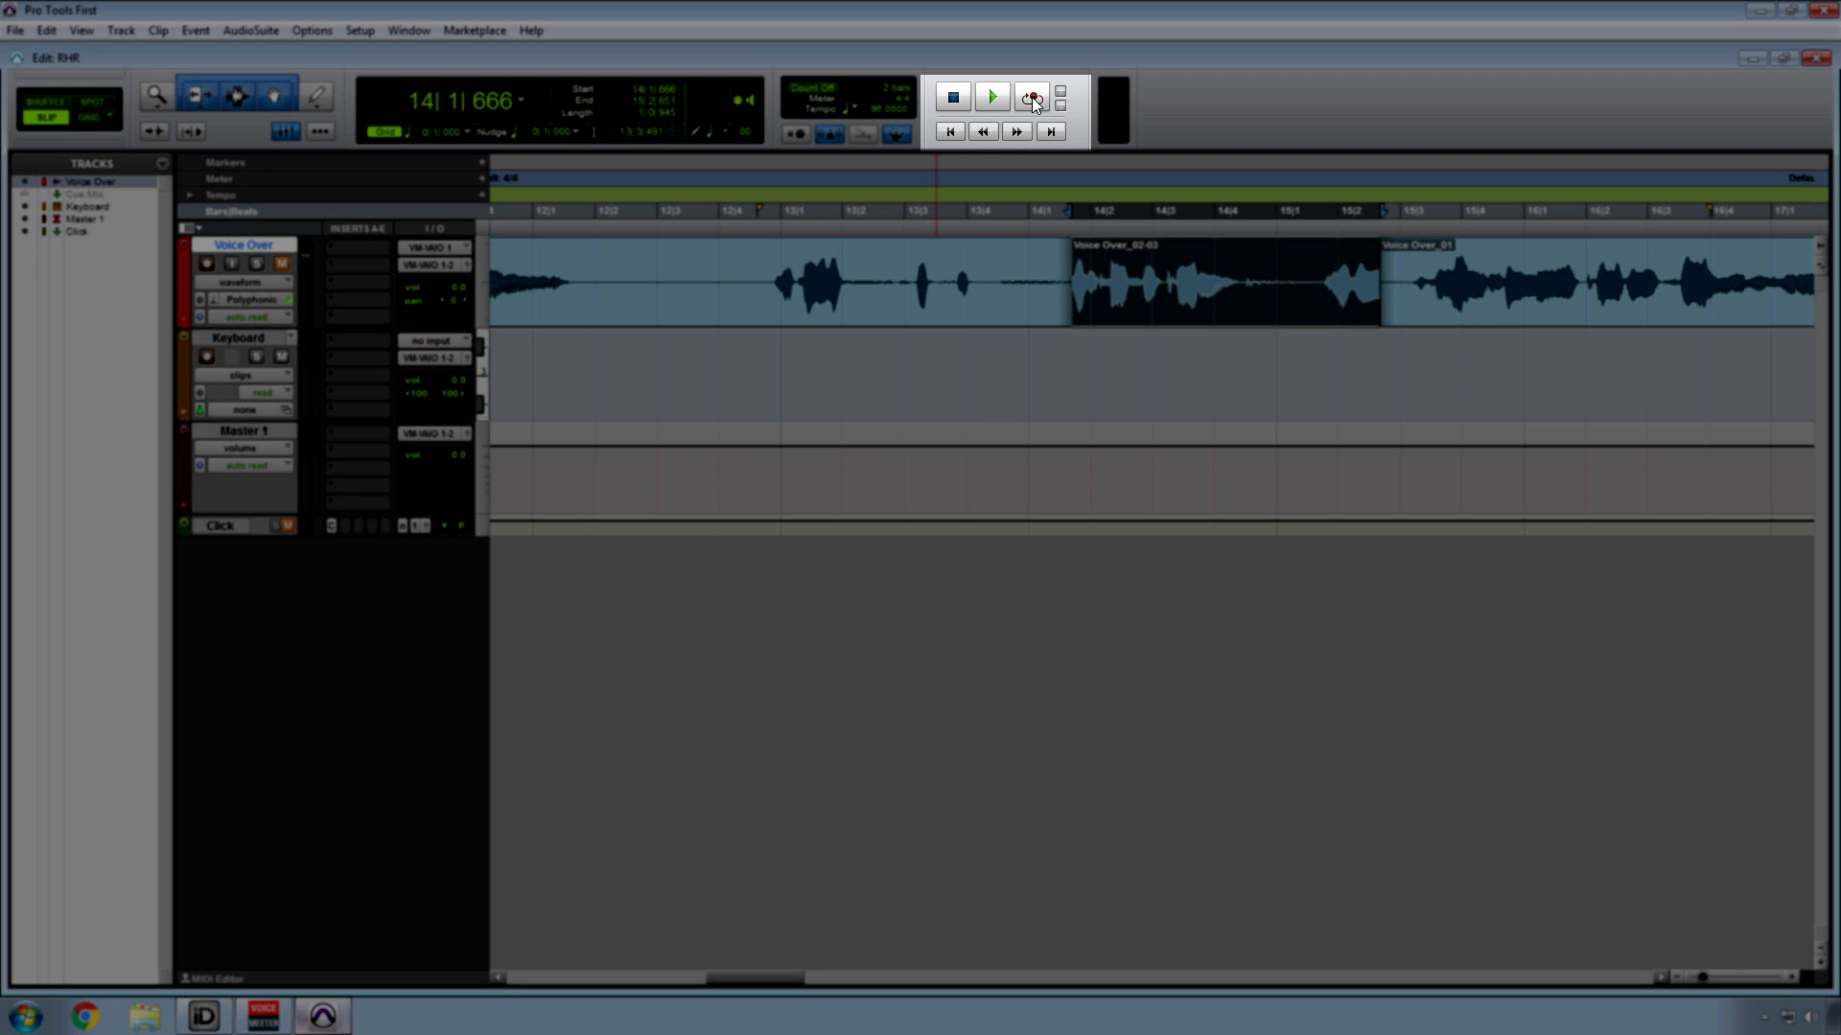
- Set the record mode to Normal and move the first Voice Over clip to the session start at 1|1|000
{"action": "right_click", "coordinate": [1042, 103]}
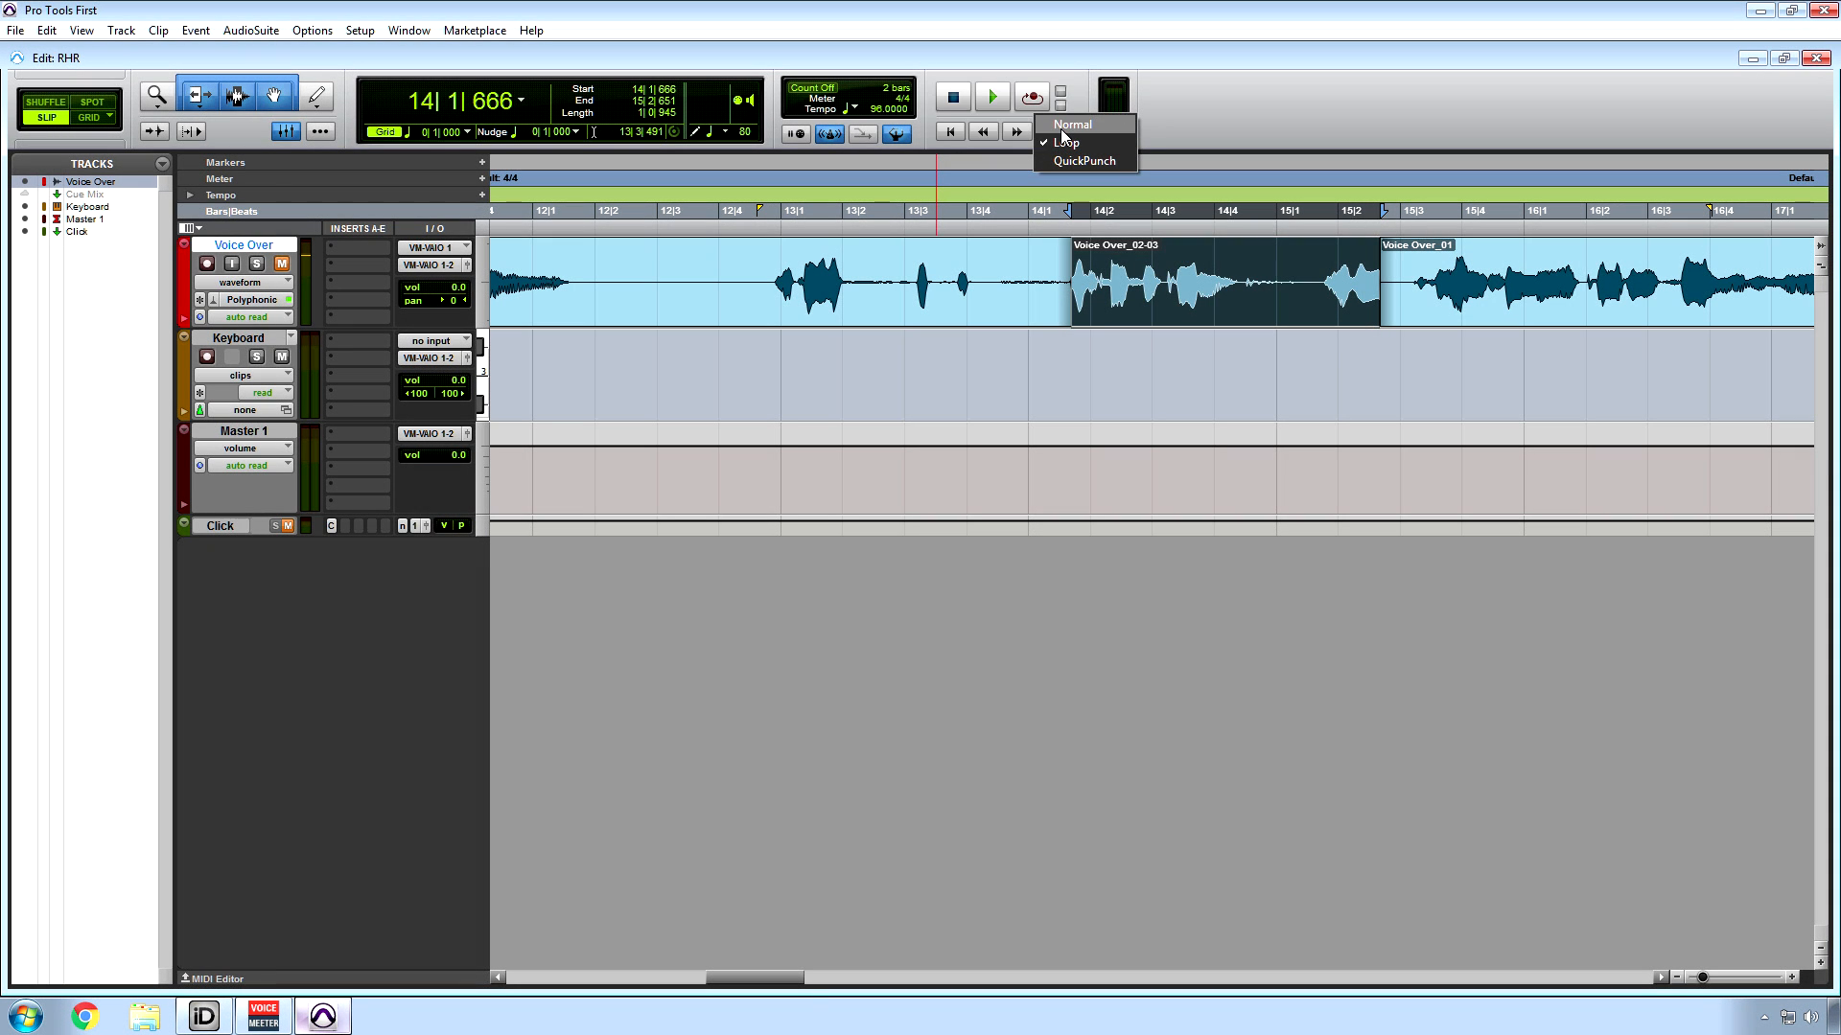
{"action": "left_click", "coordinate": [1064, 125]}
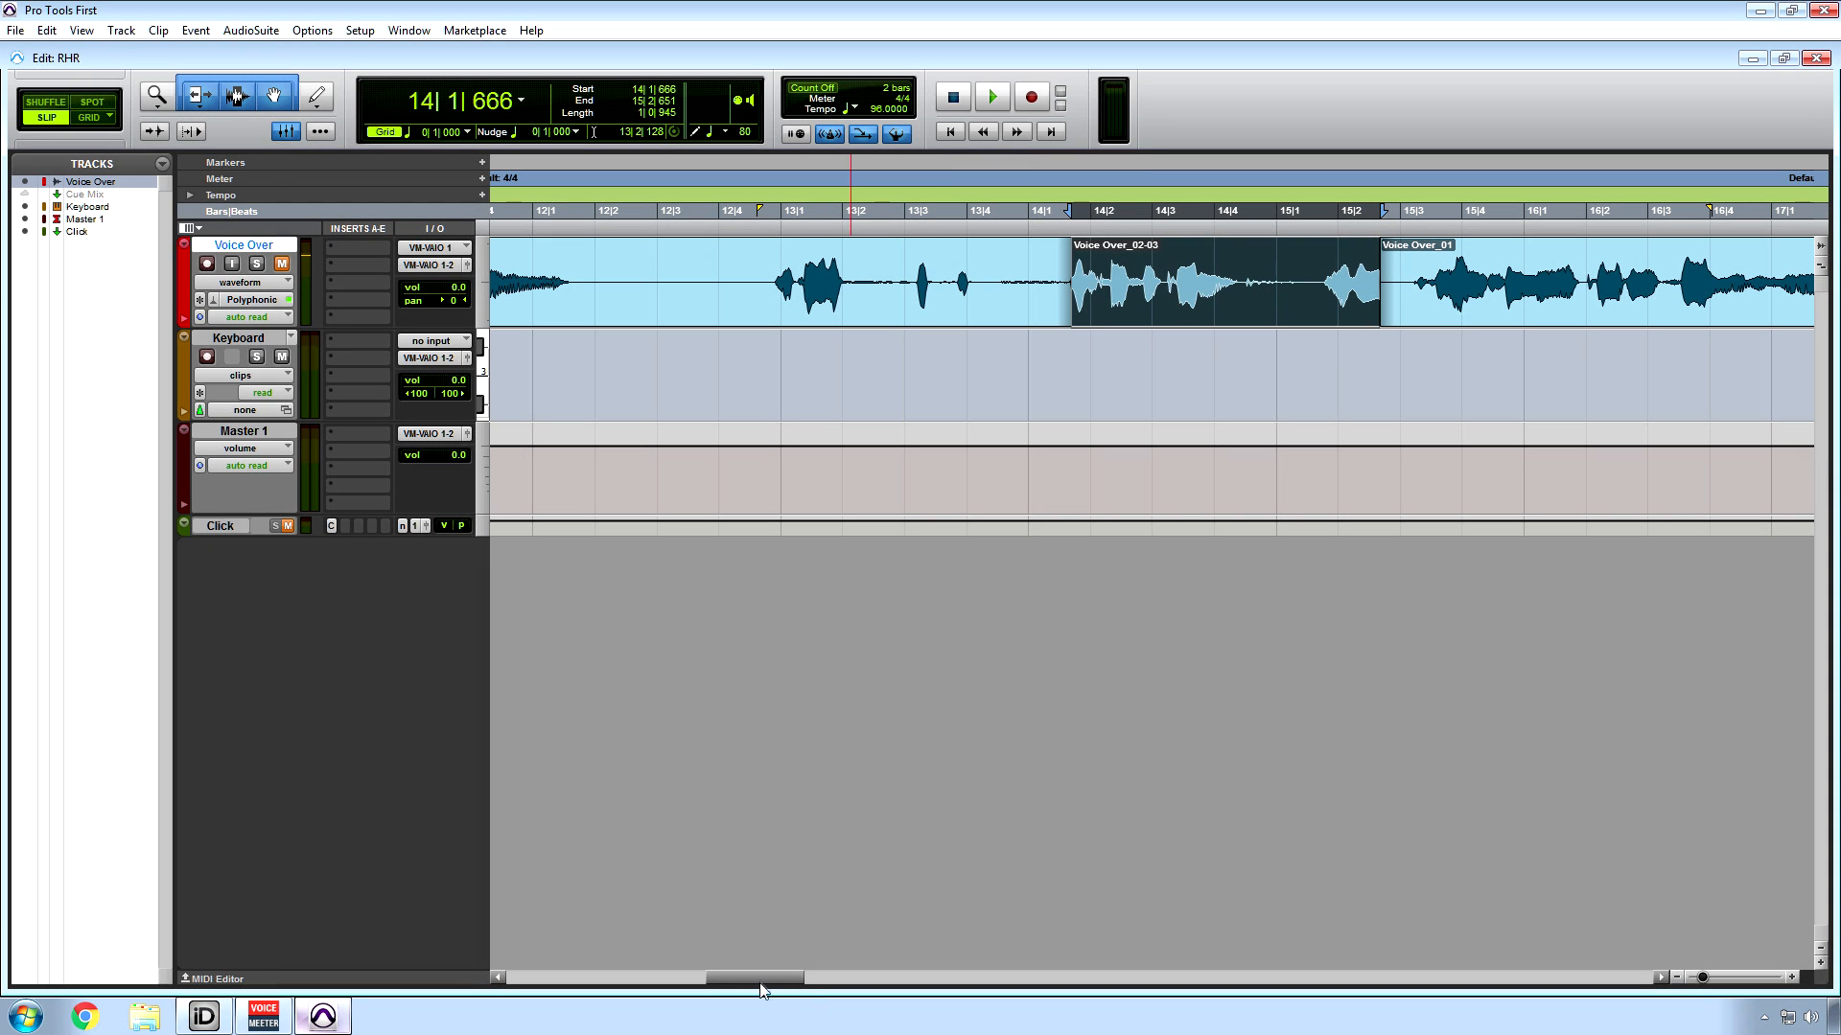
{"action": "left_click_drag", "start_coordinate": [764, 984], "coordinate": [542, 974]}
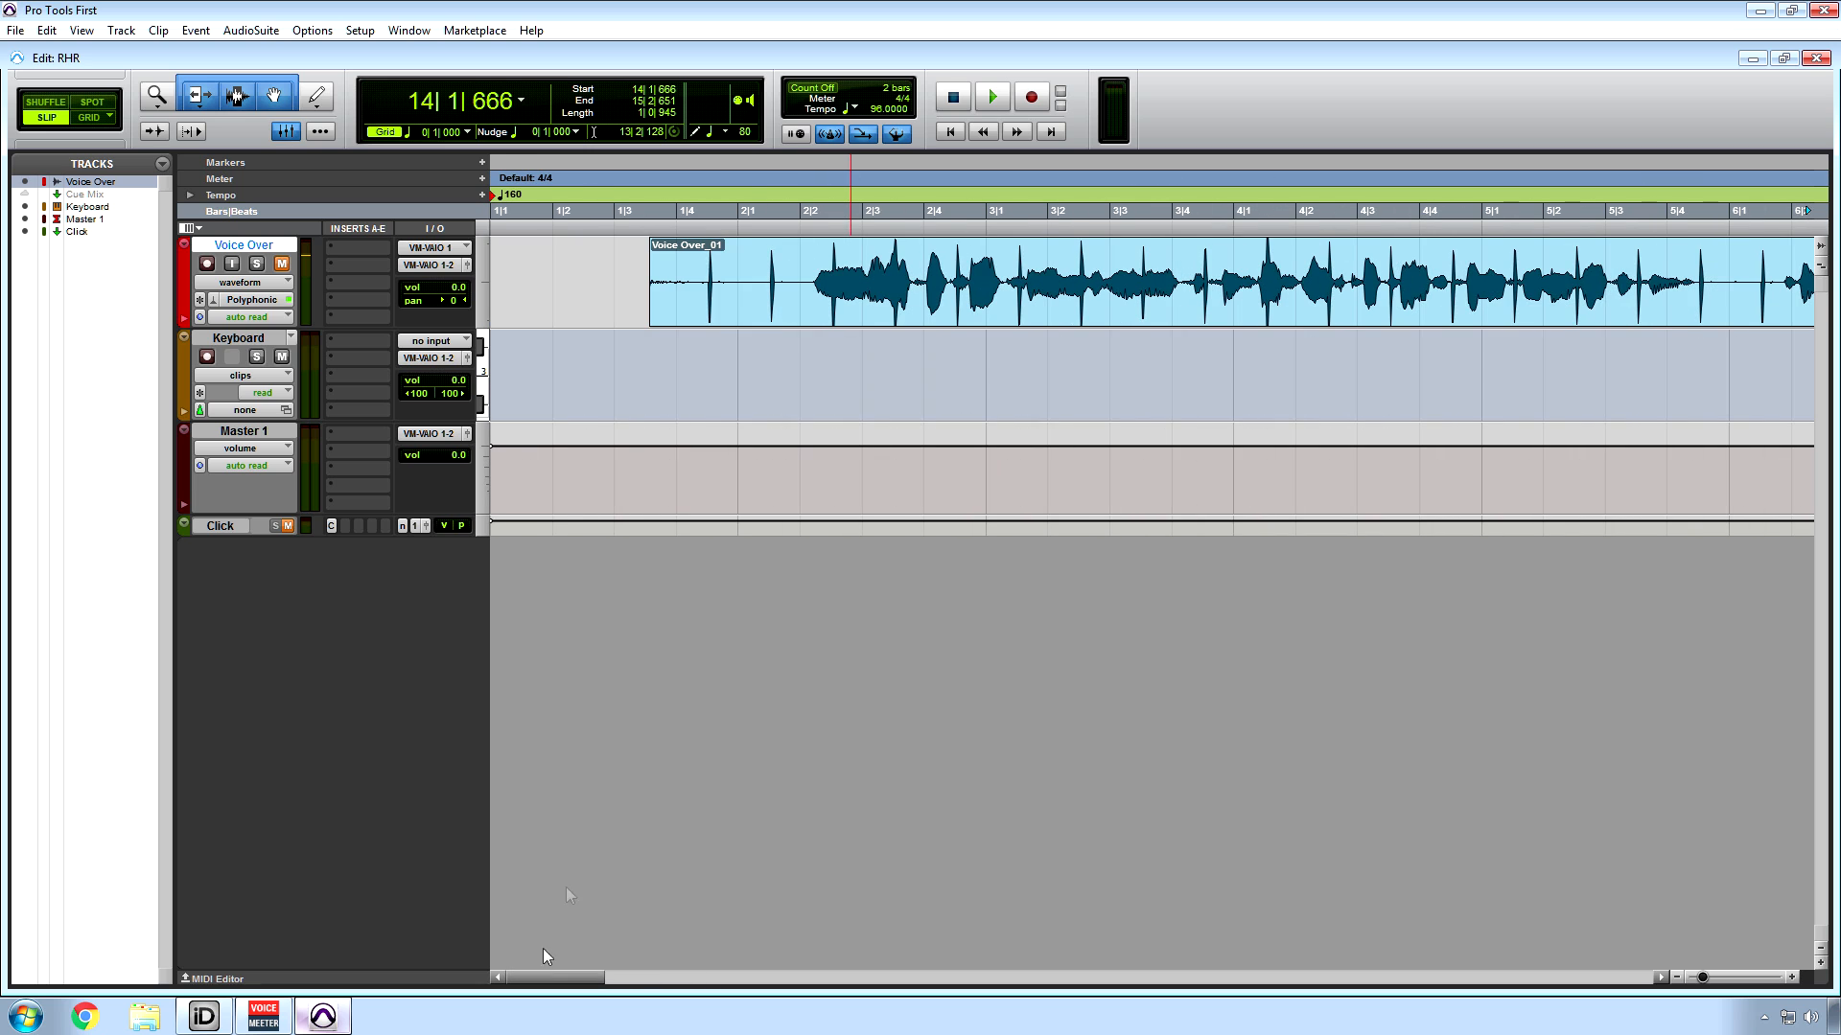
{"action": "left_click_drag", "start_coordinate": [760, 312], "coordinate": [522, 287]}
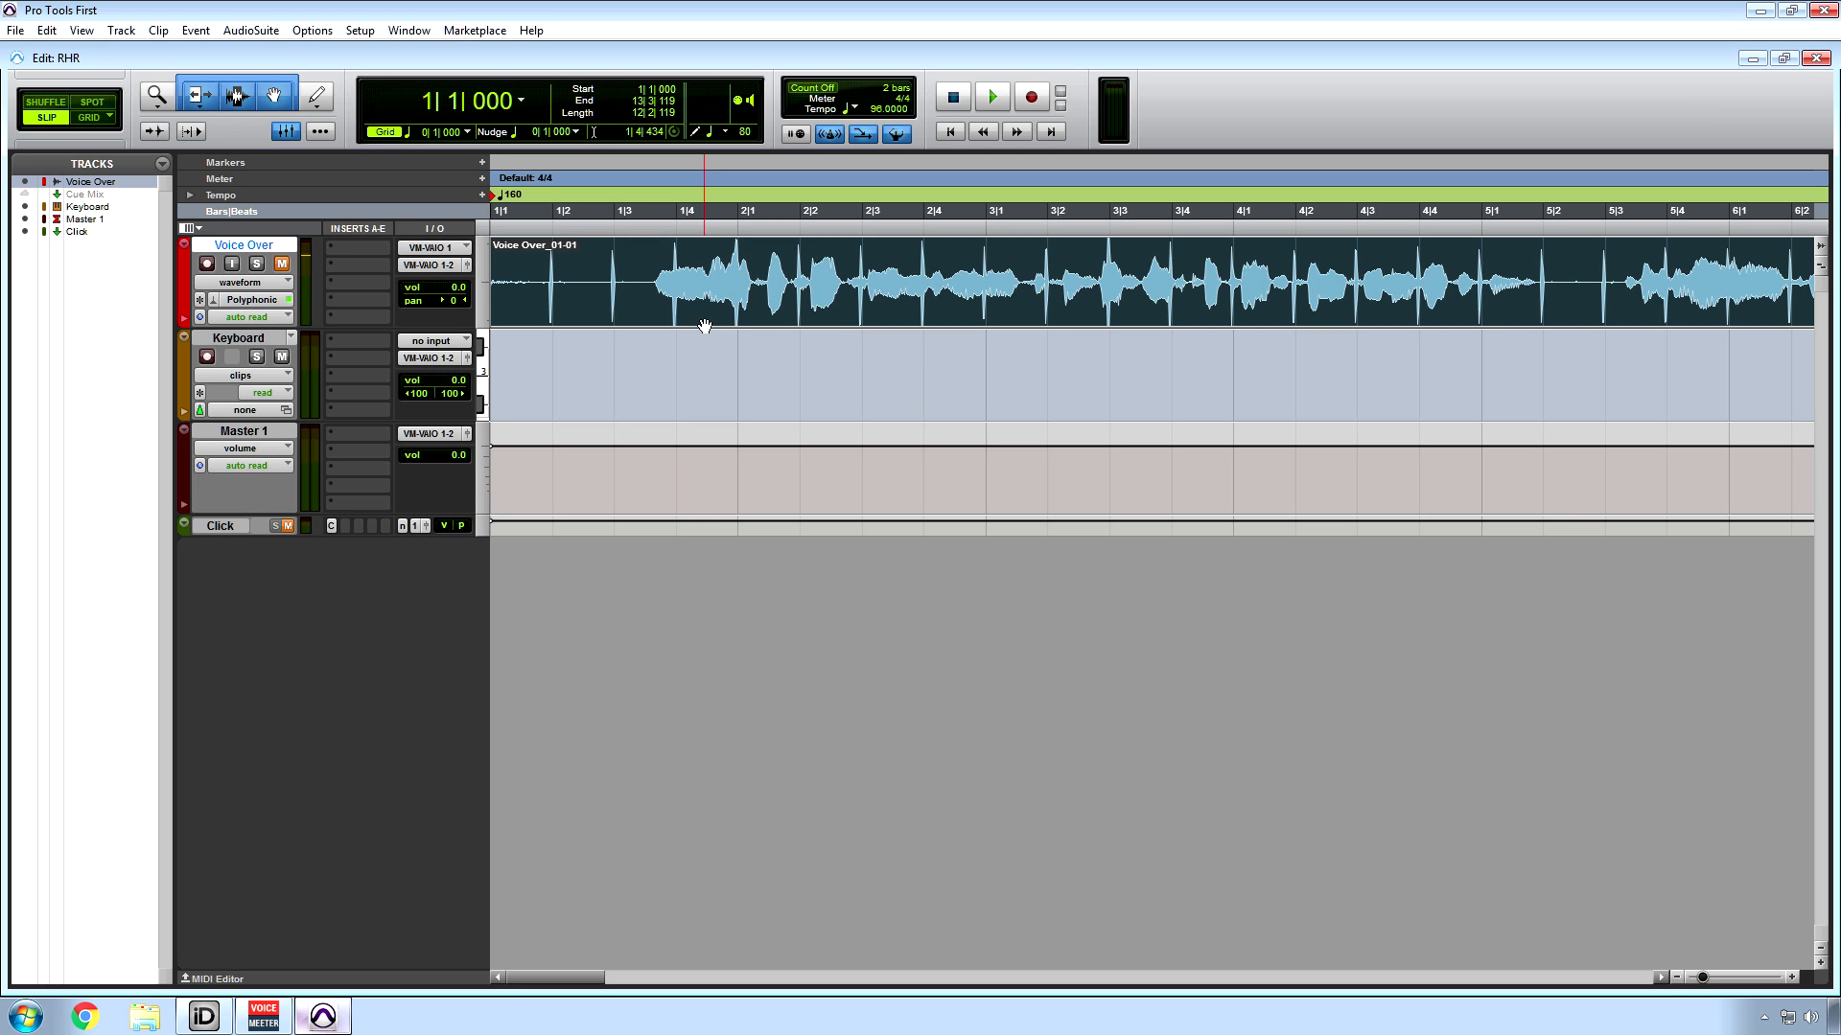
- Record-arm the Voice Over track, record a short take over the clip from 1|1|000, and stop the recording
{"action": "left_click", "coordinate": [206, 263]}
{"action": "left_click", "coordinate": [1032, 97]}
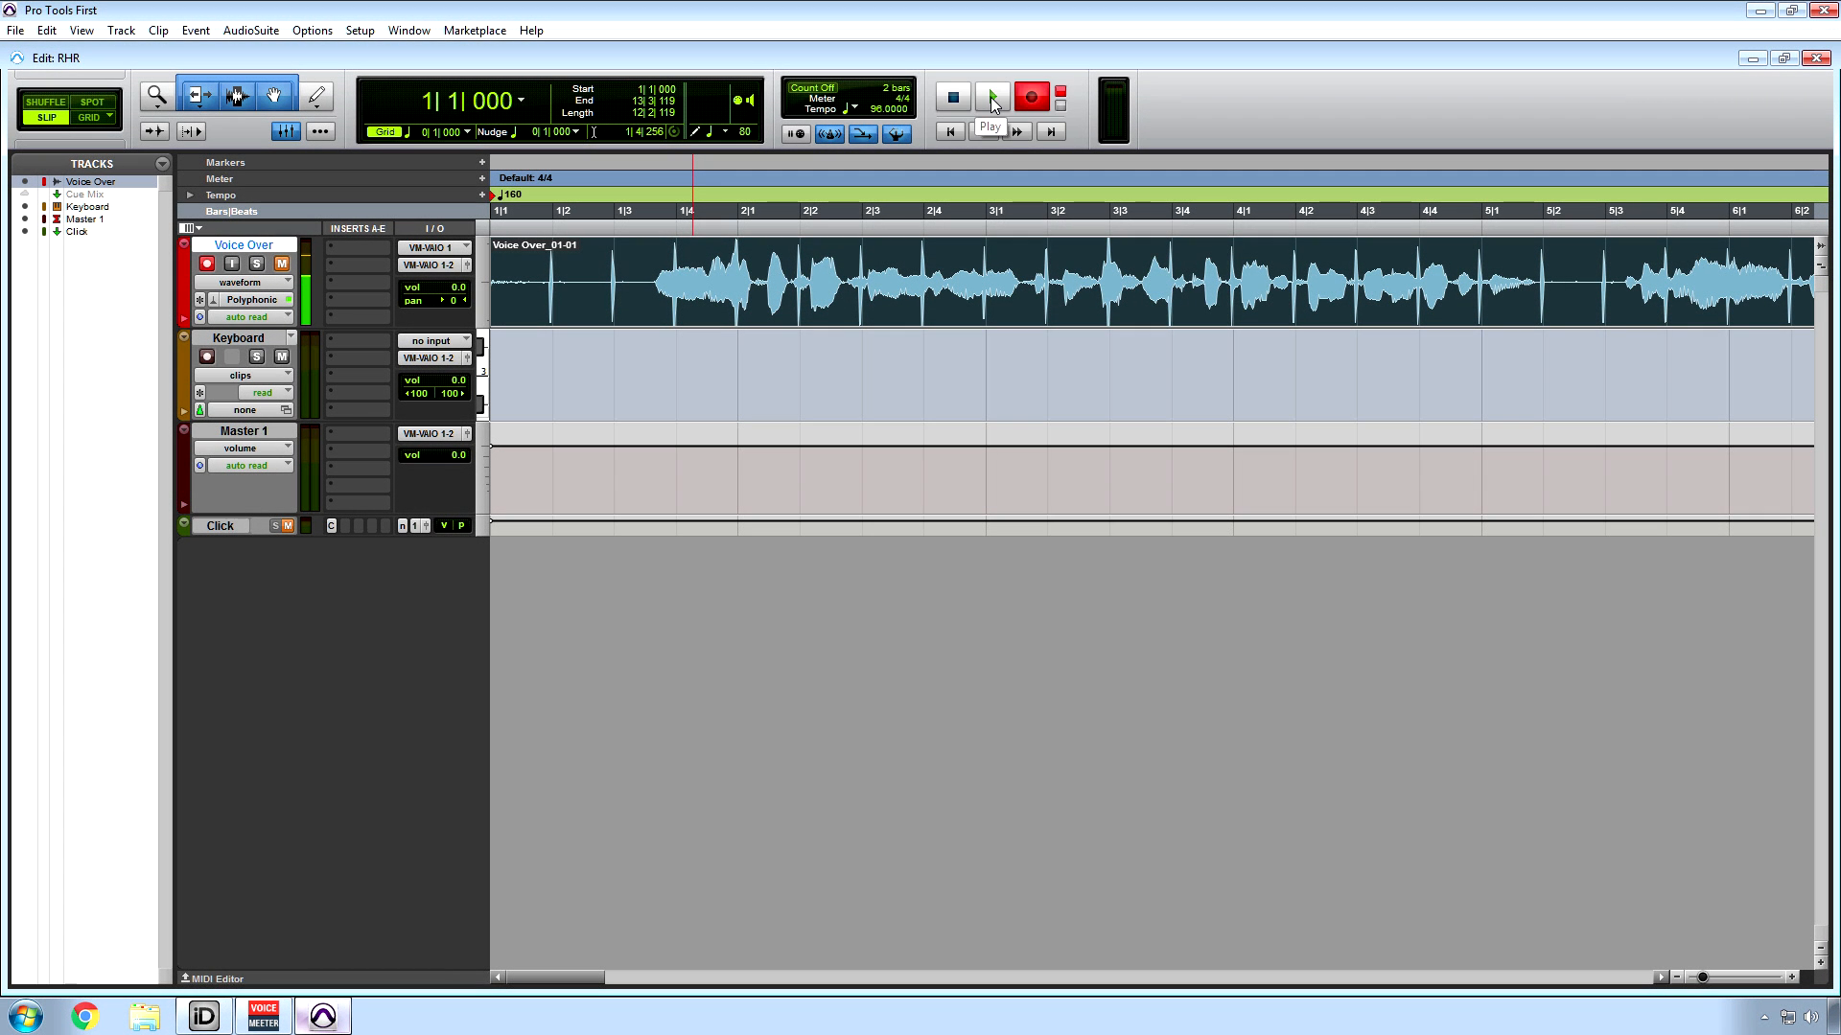
{"action": "left_click", "coordinate": [991, 99]}
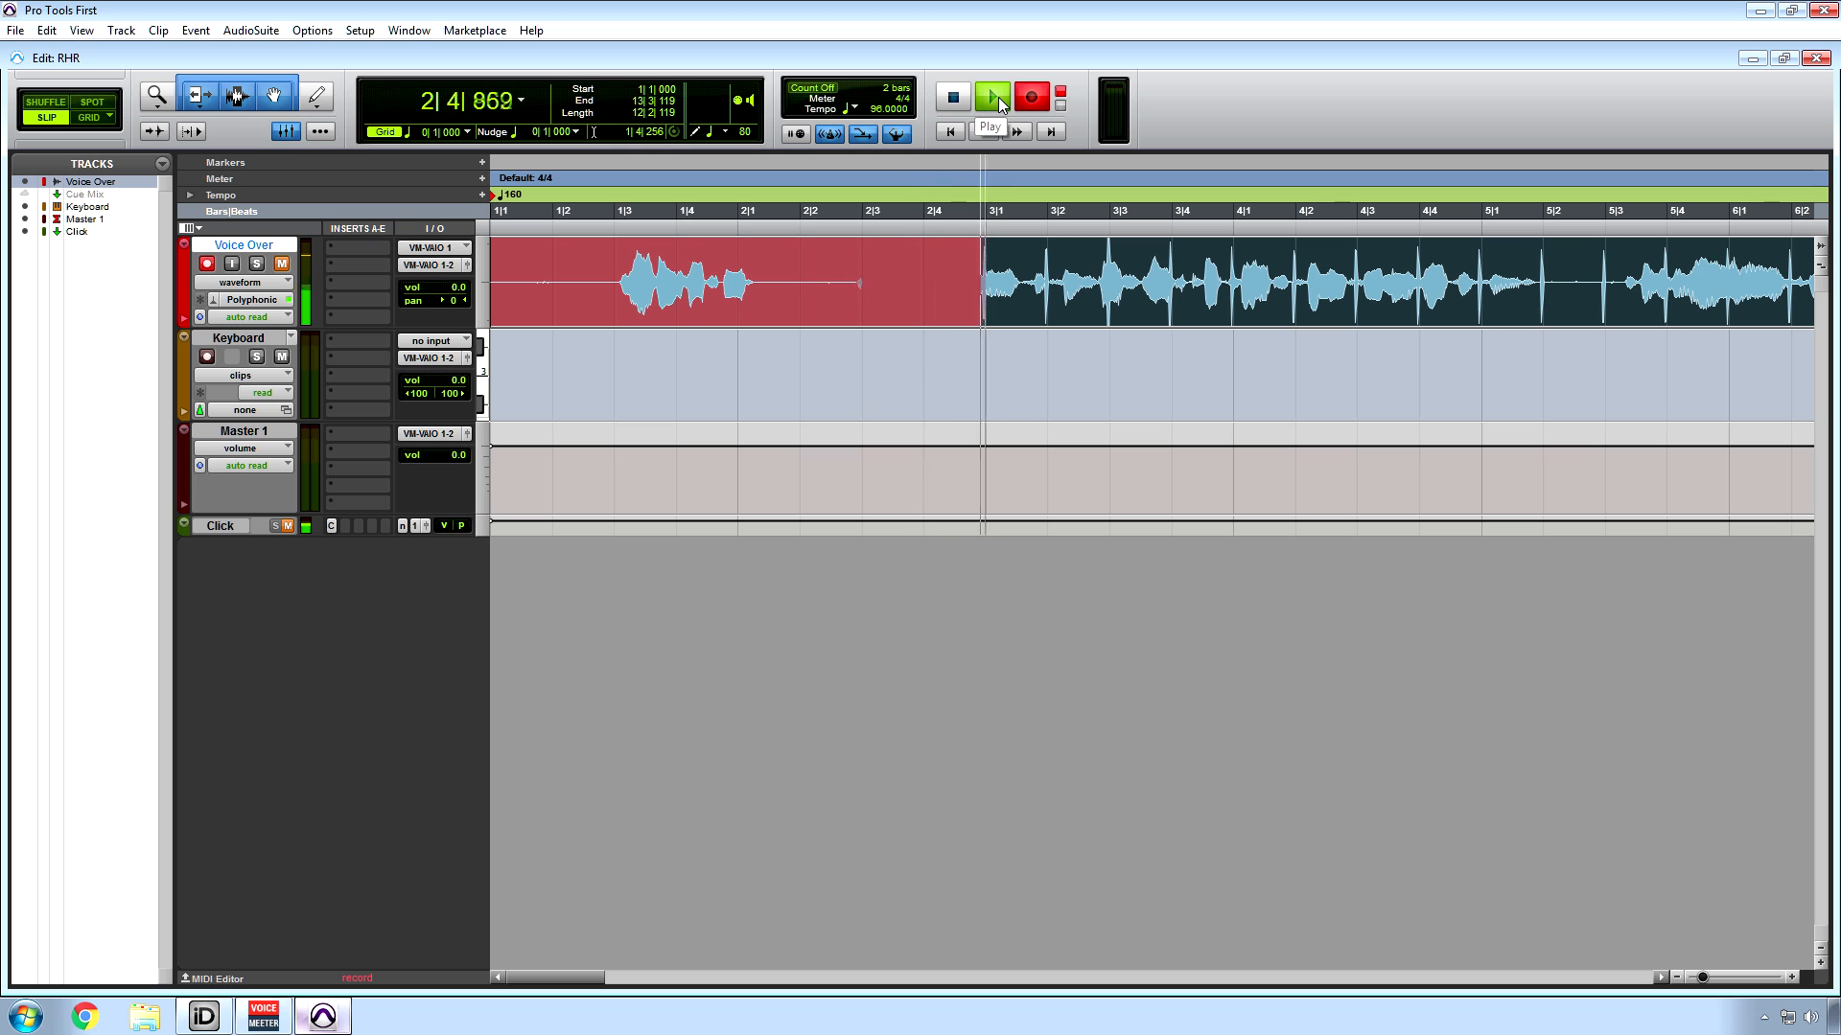
{"action": "key", "text": "space"}
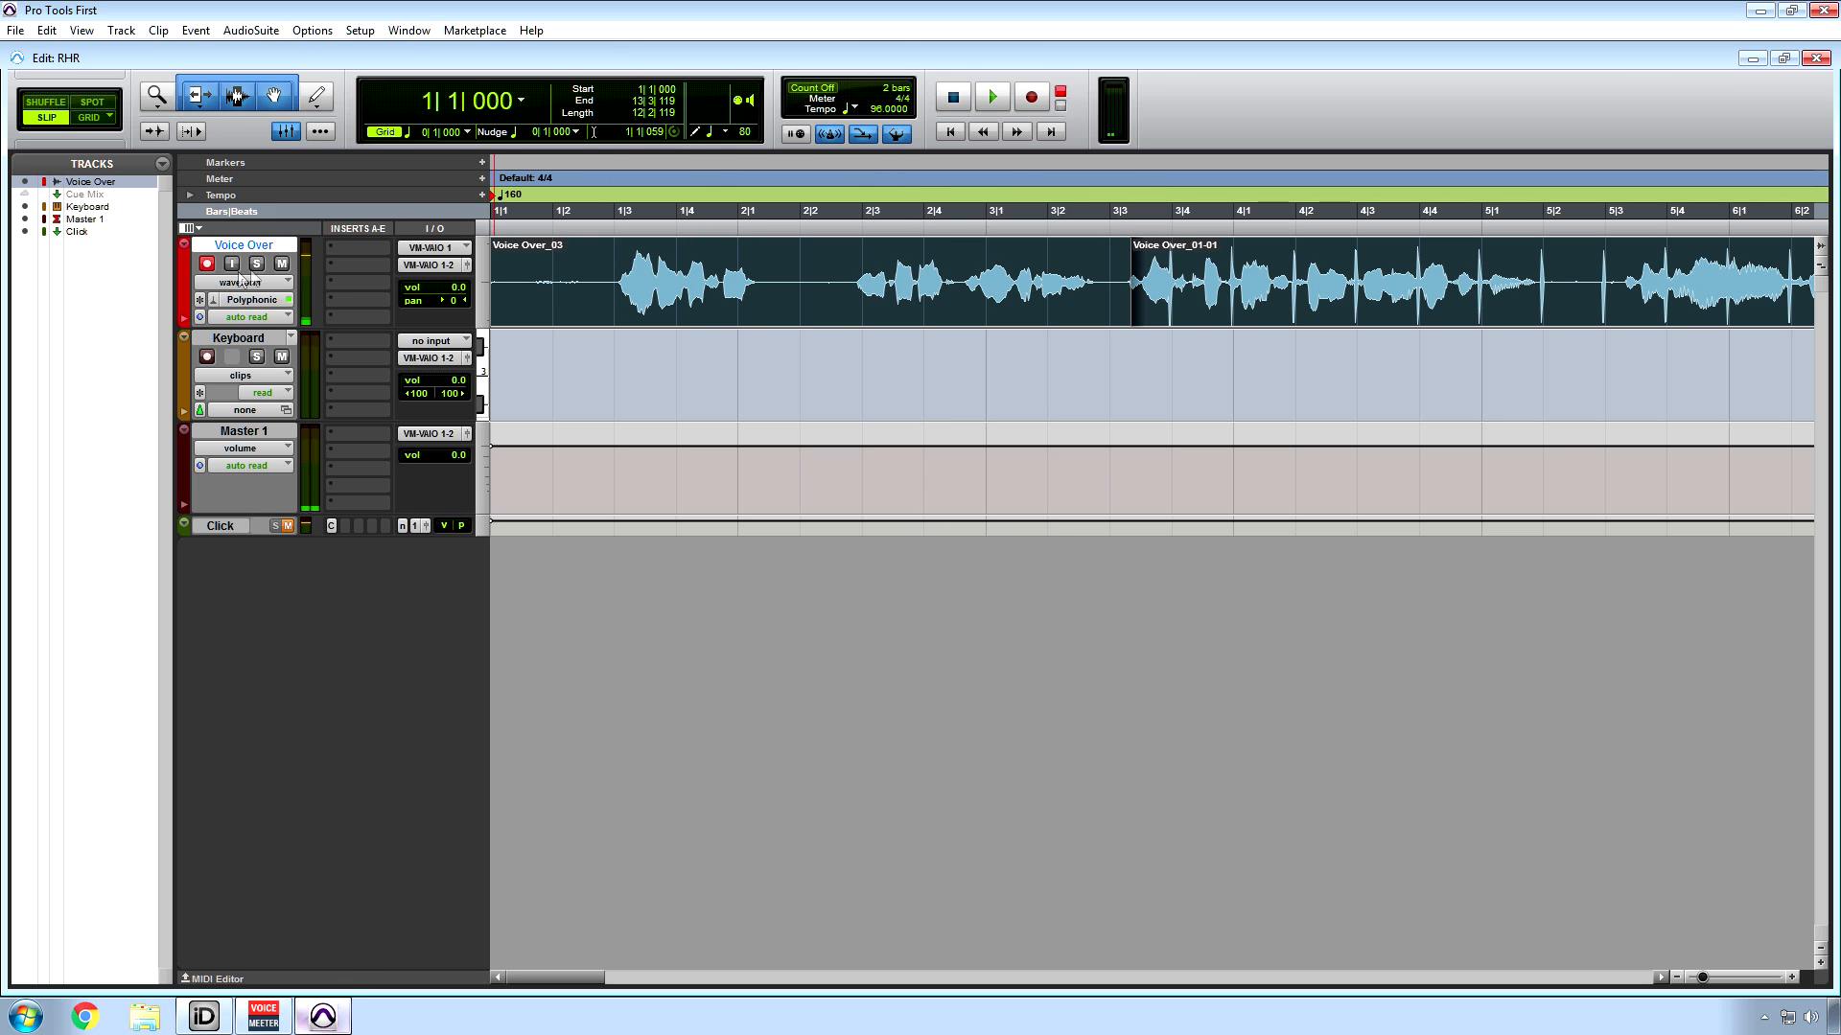
- Play back the new take on the Voice Over track from 1|2|288 and stop playback
{"action": "left_click", "coordinate": [572, 273]}
{"action": "key", "text": "space"}
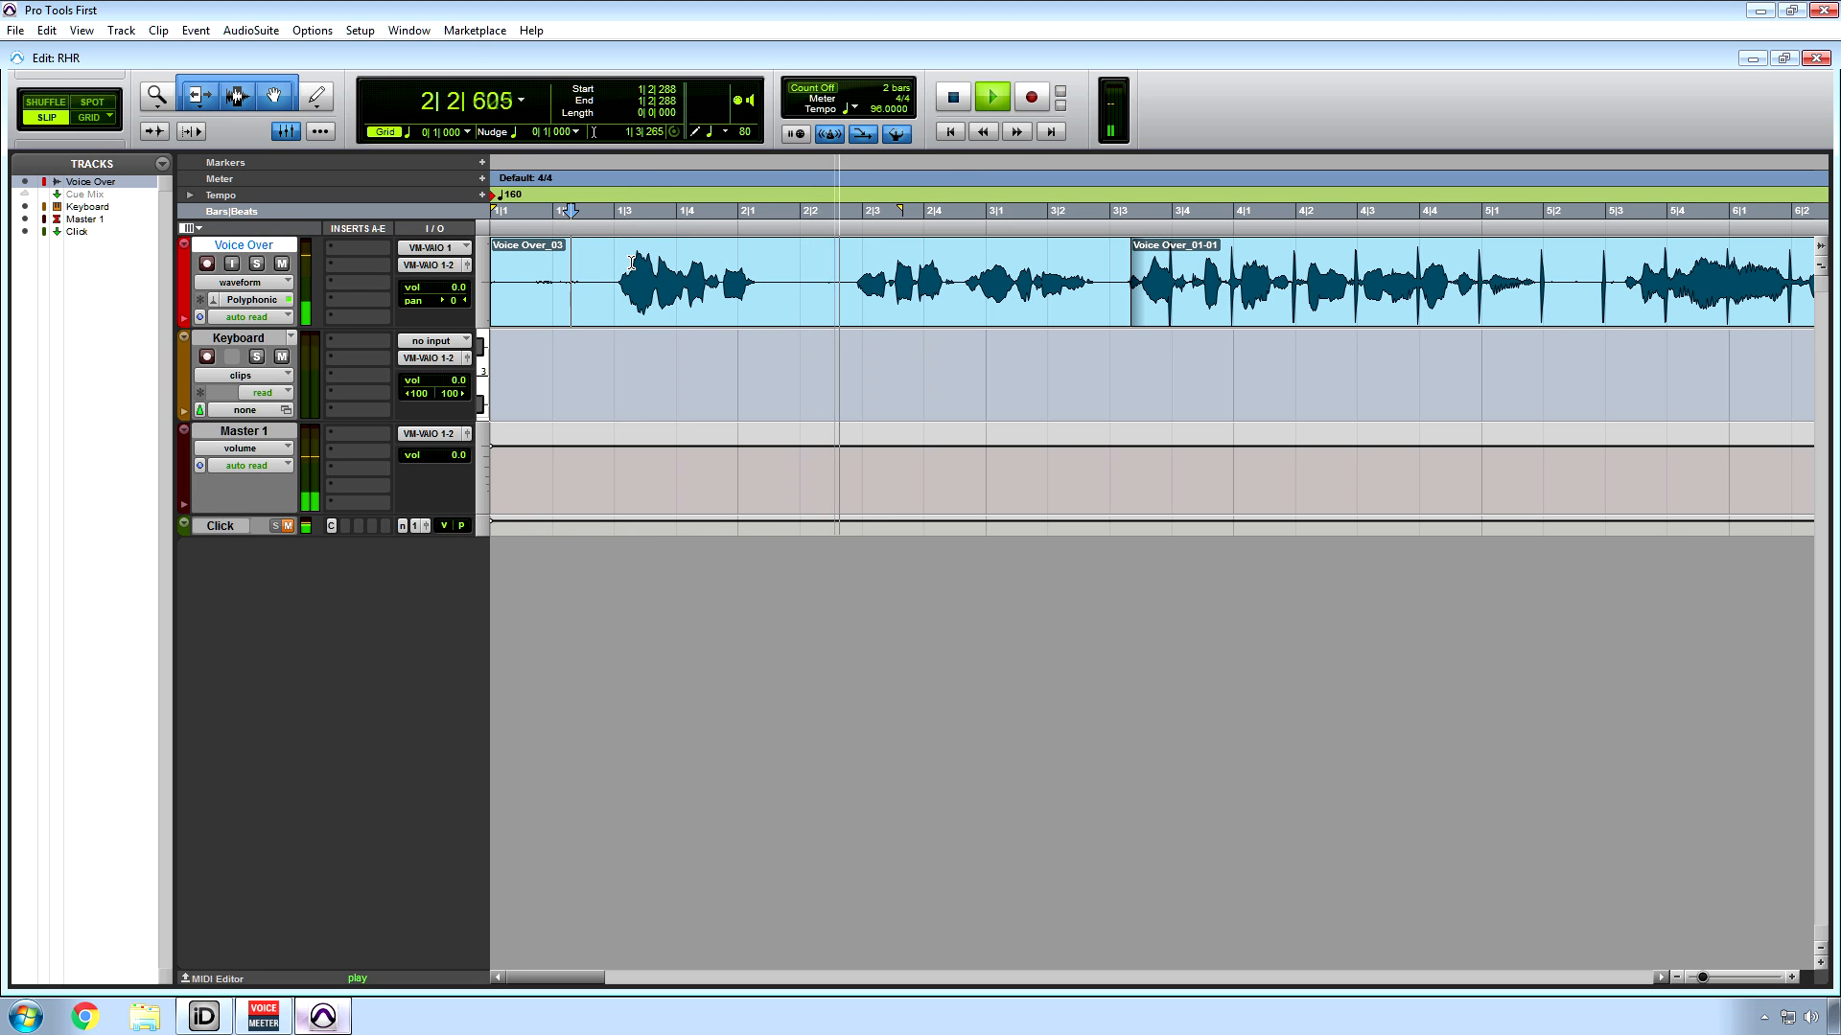
{"action": "key", "text": "space"}
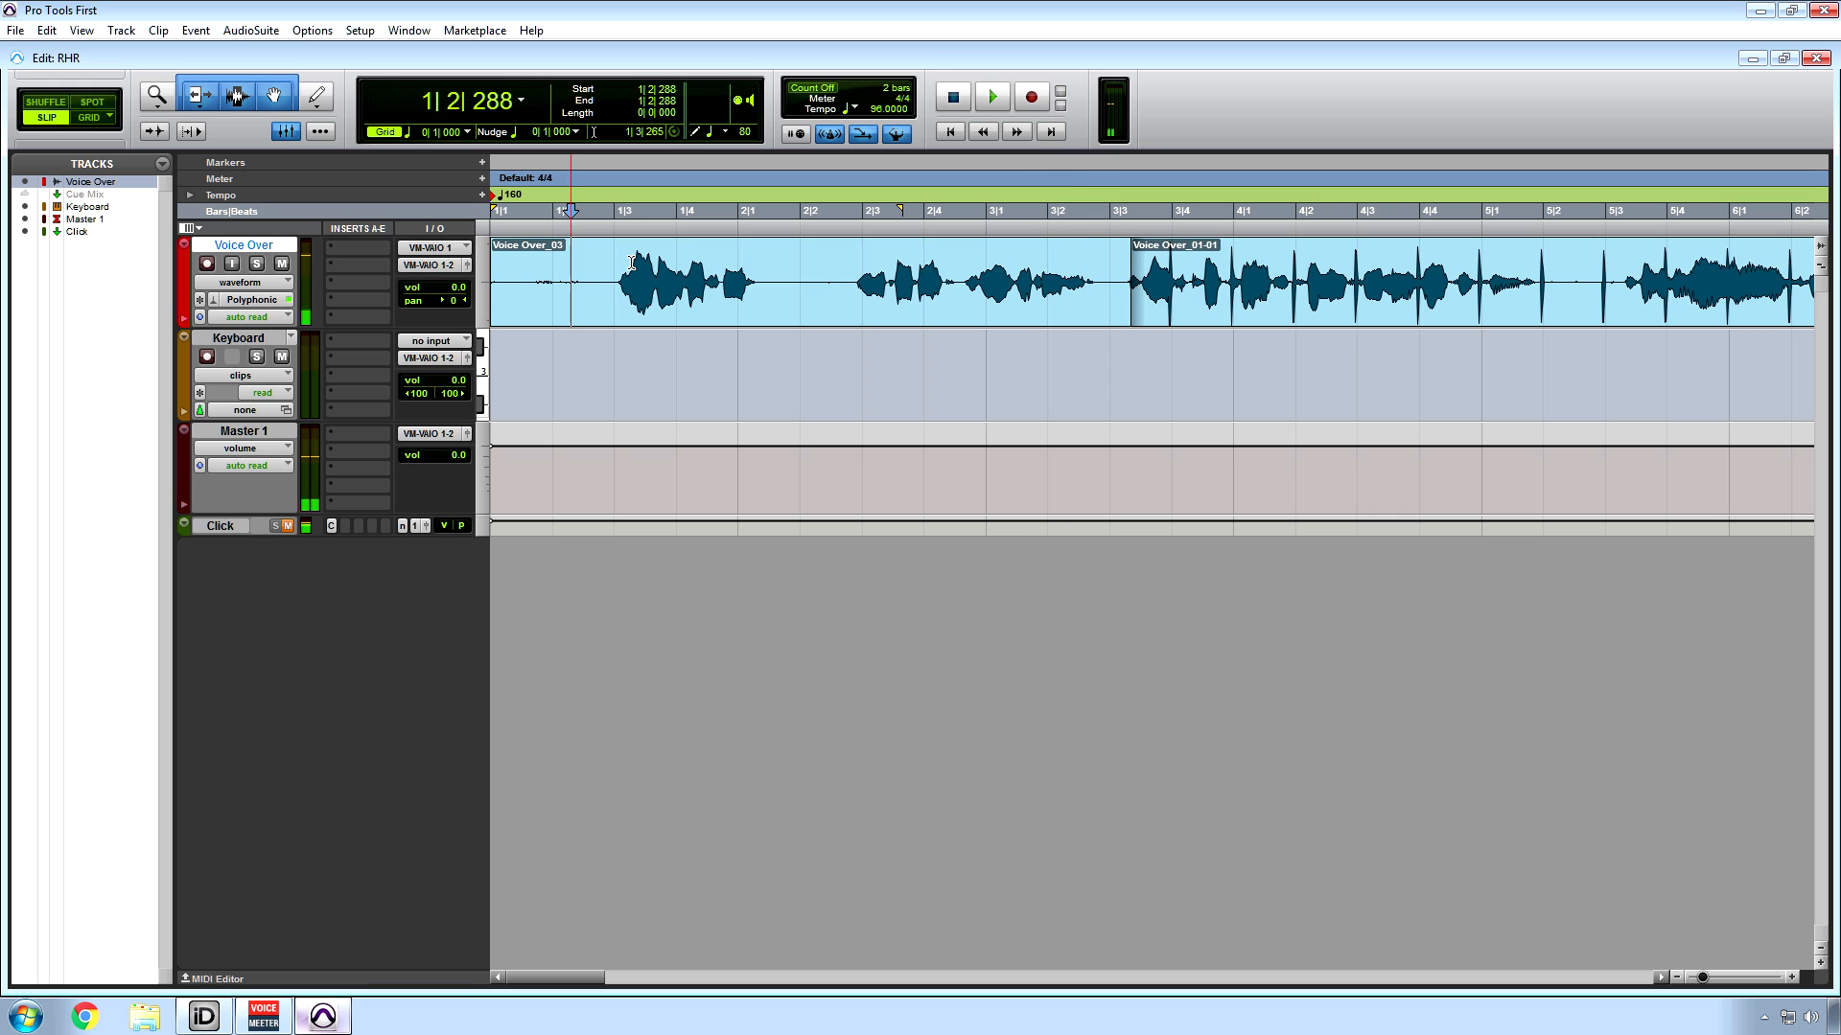